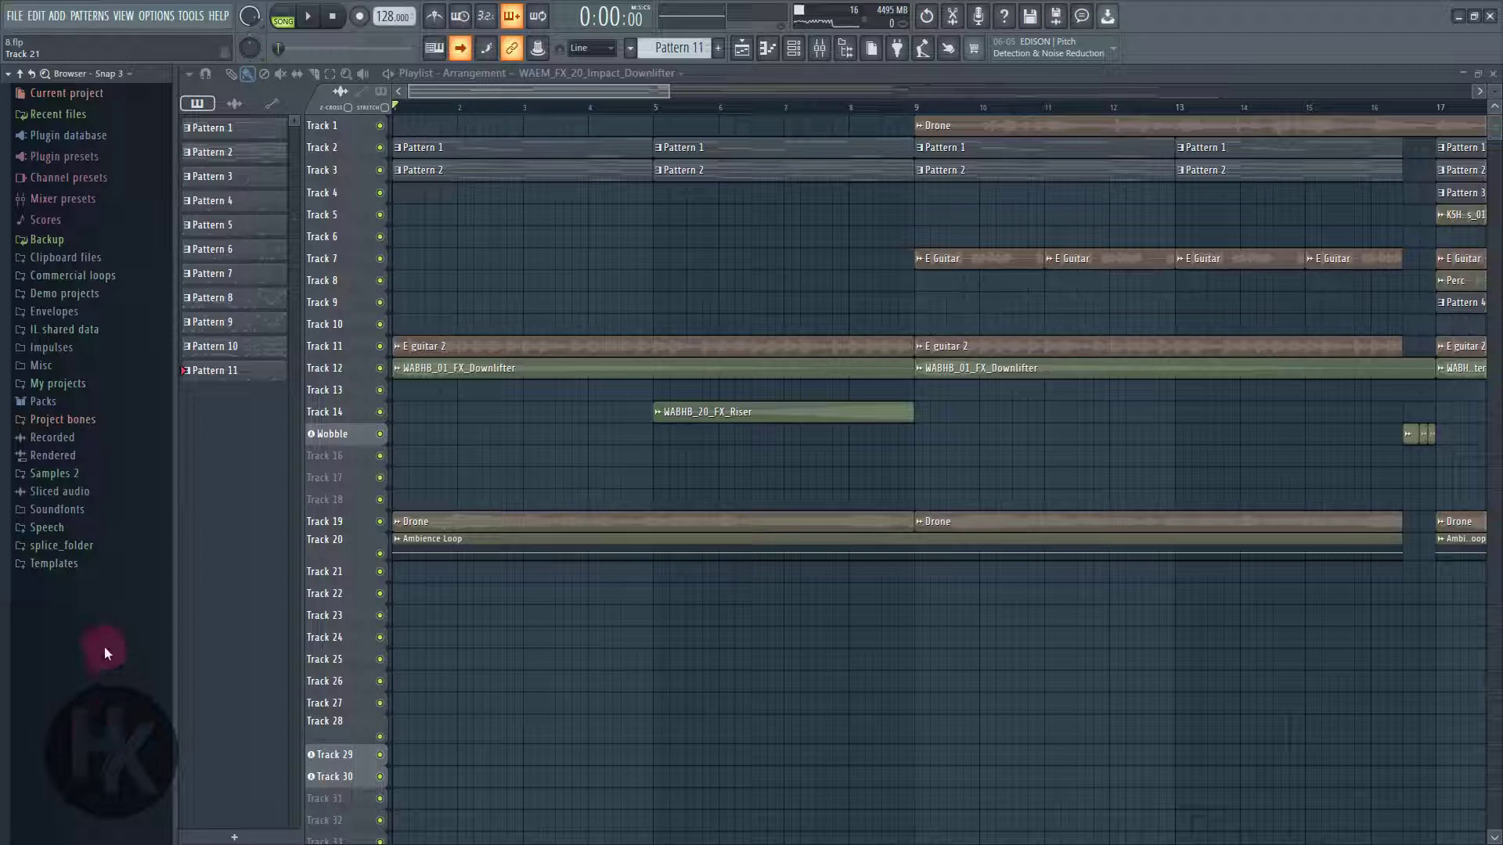
- Play the arrangement from the start, show its full length in the playlist and move the playhead to bar 33
click(308, 16)
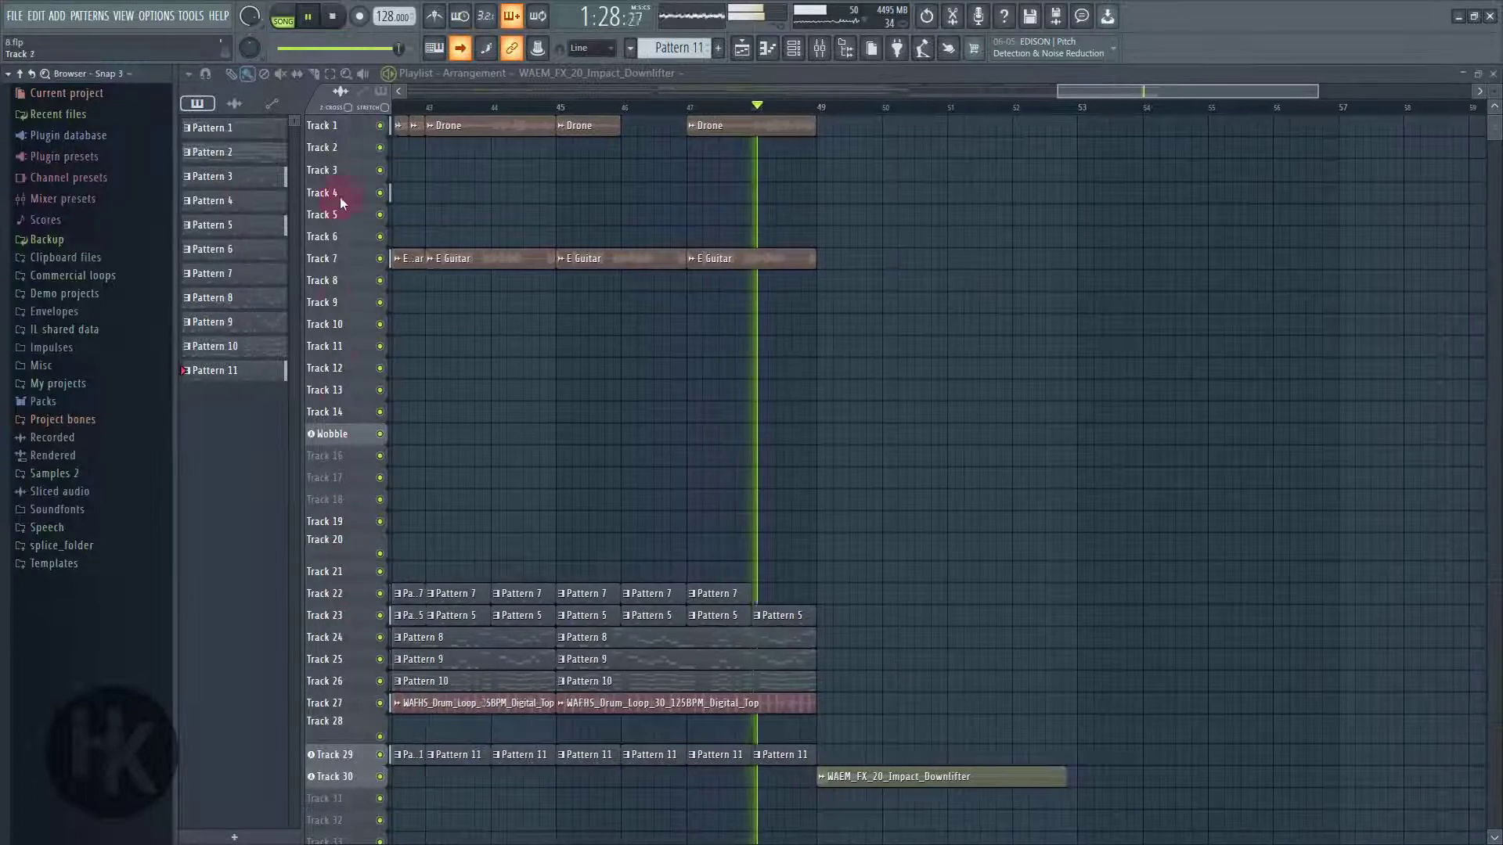
click(333, 16)
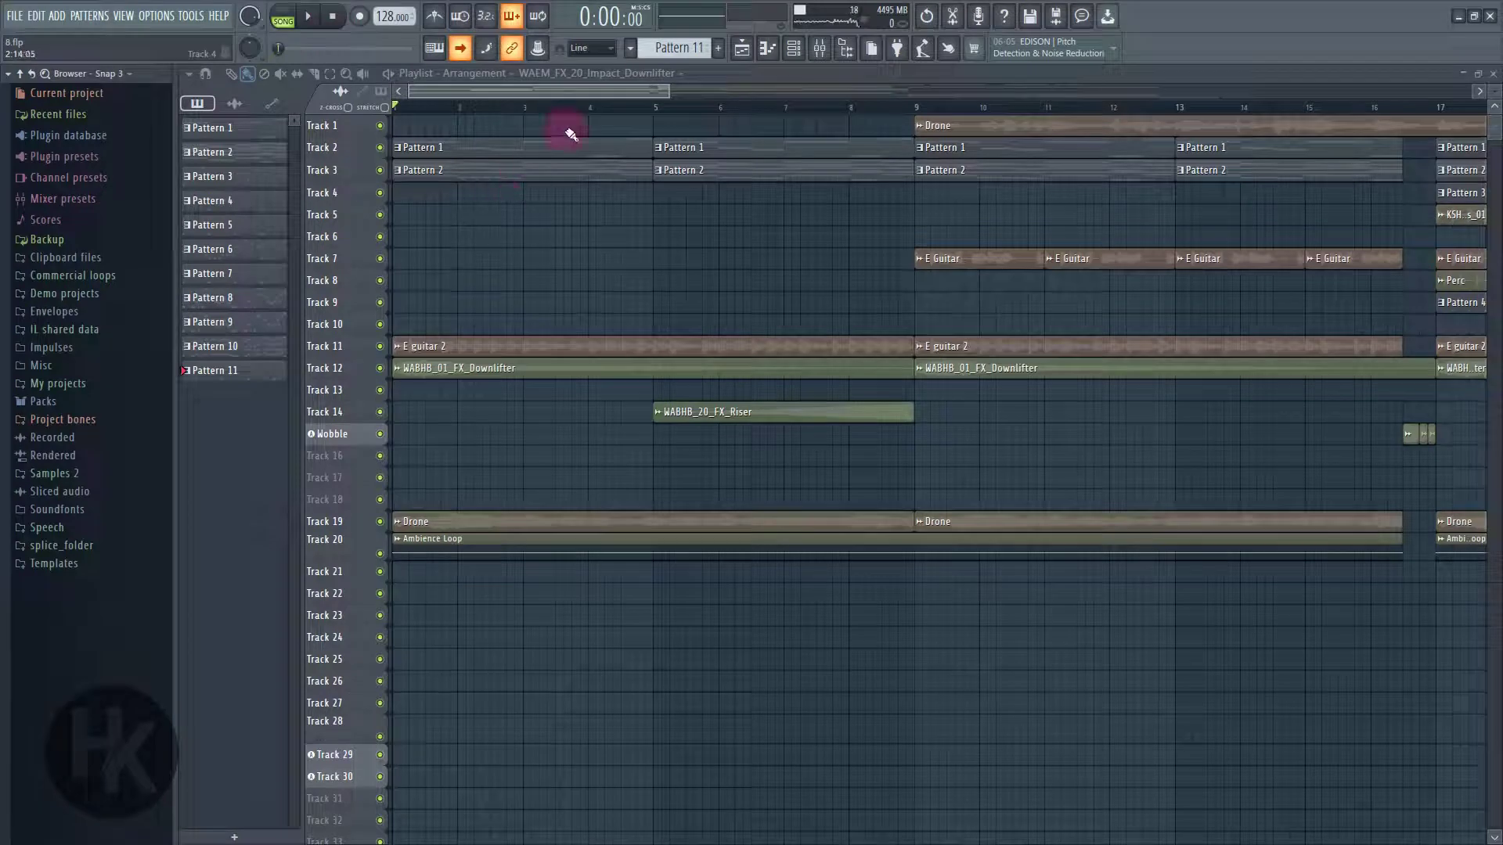
drag(675, 91, 1339, 157)
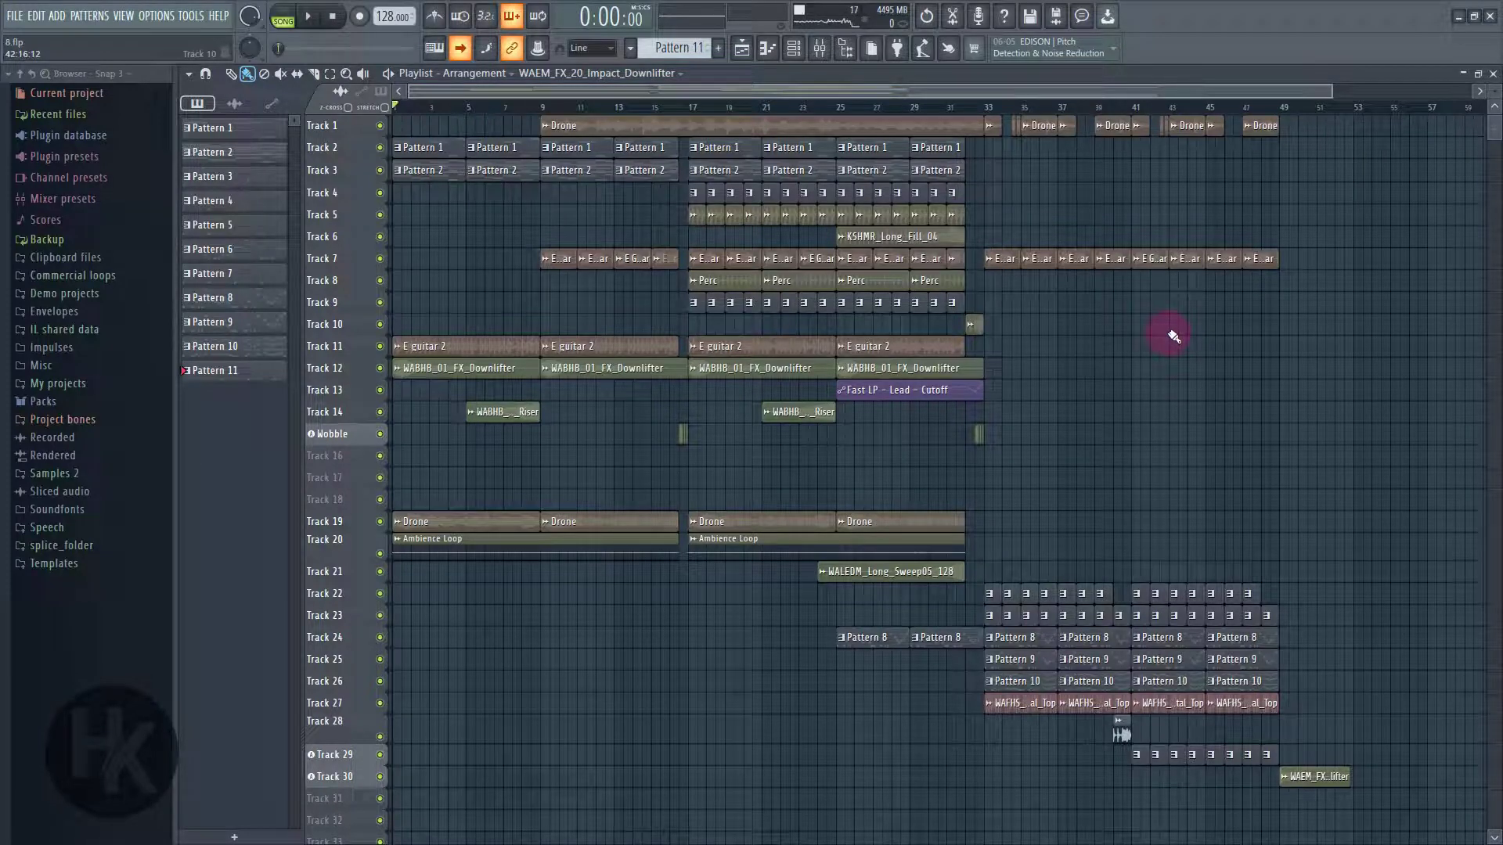
click(985, 108)
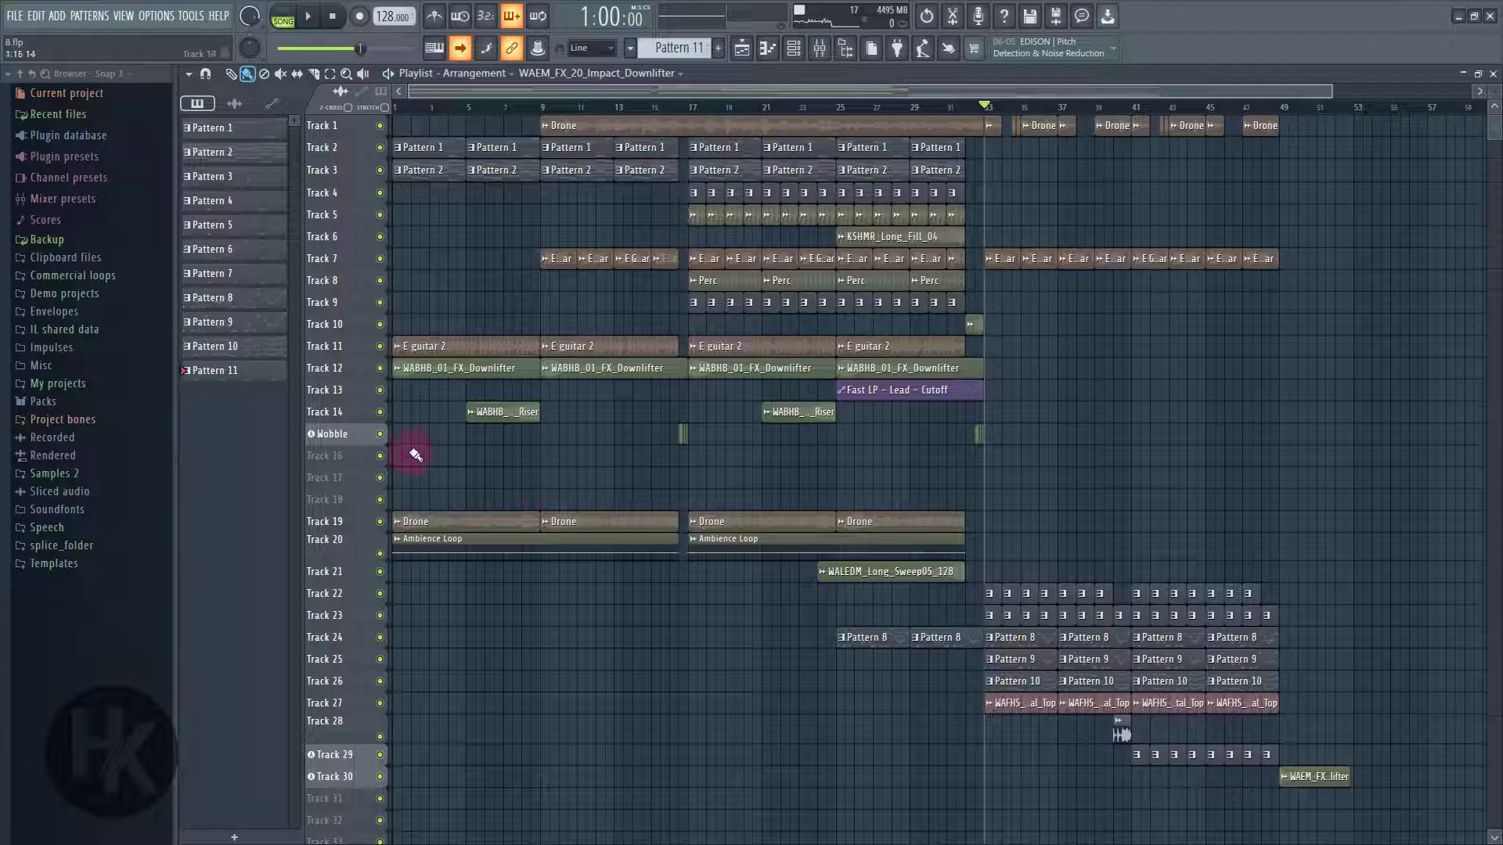
- Enlarge the playlist tracks and play the Drone clip on Track 1 on its own from bar 9
scroll(1495, 100, up, 2)
scroll(1494, 100, up, 5)
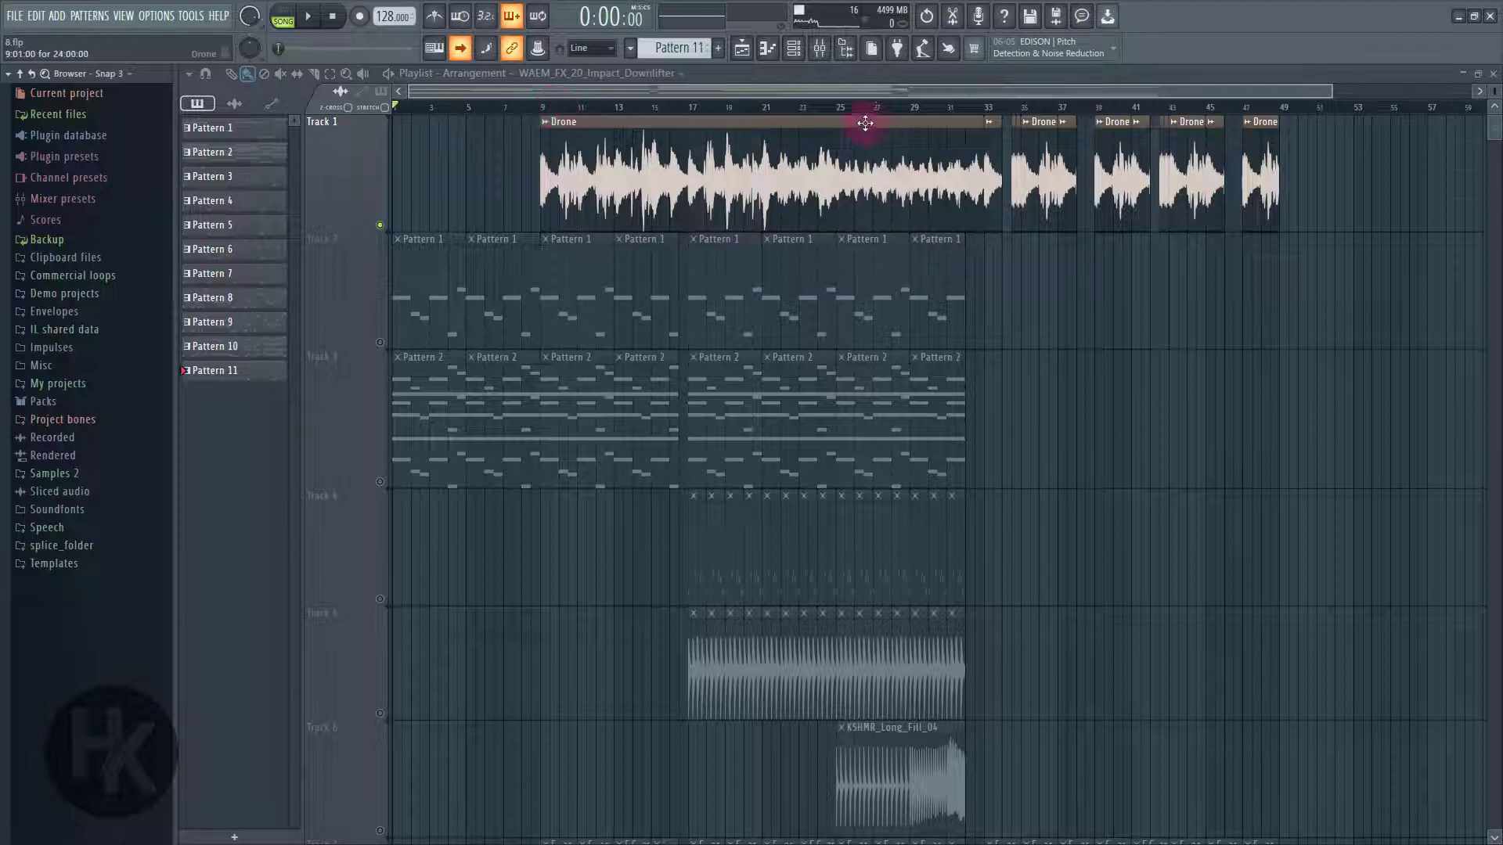
click(542, 108)
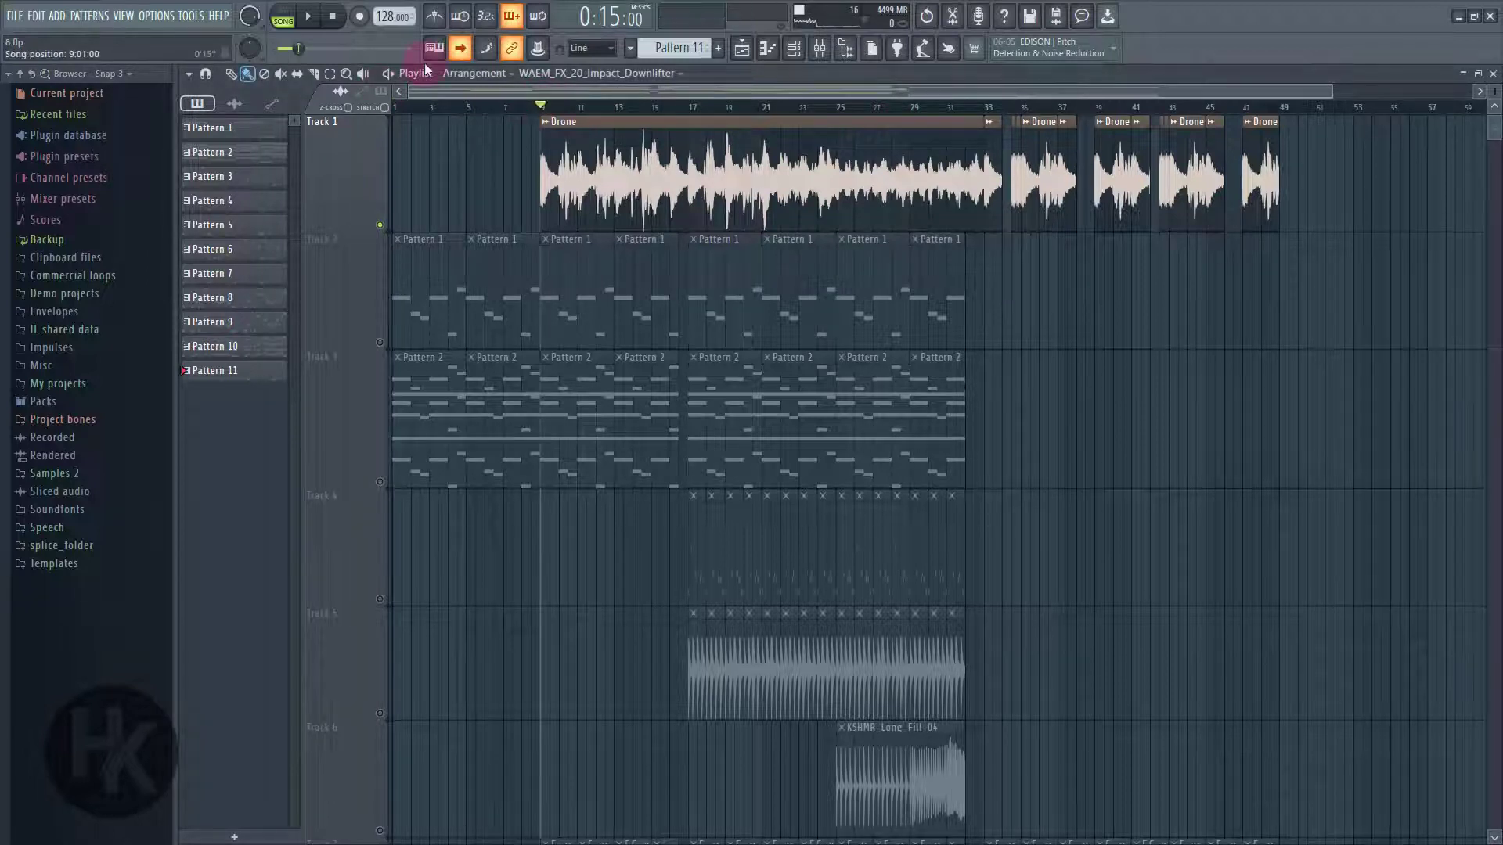
click(309, 17)
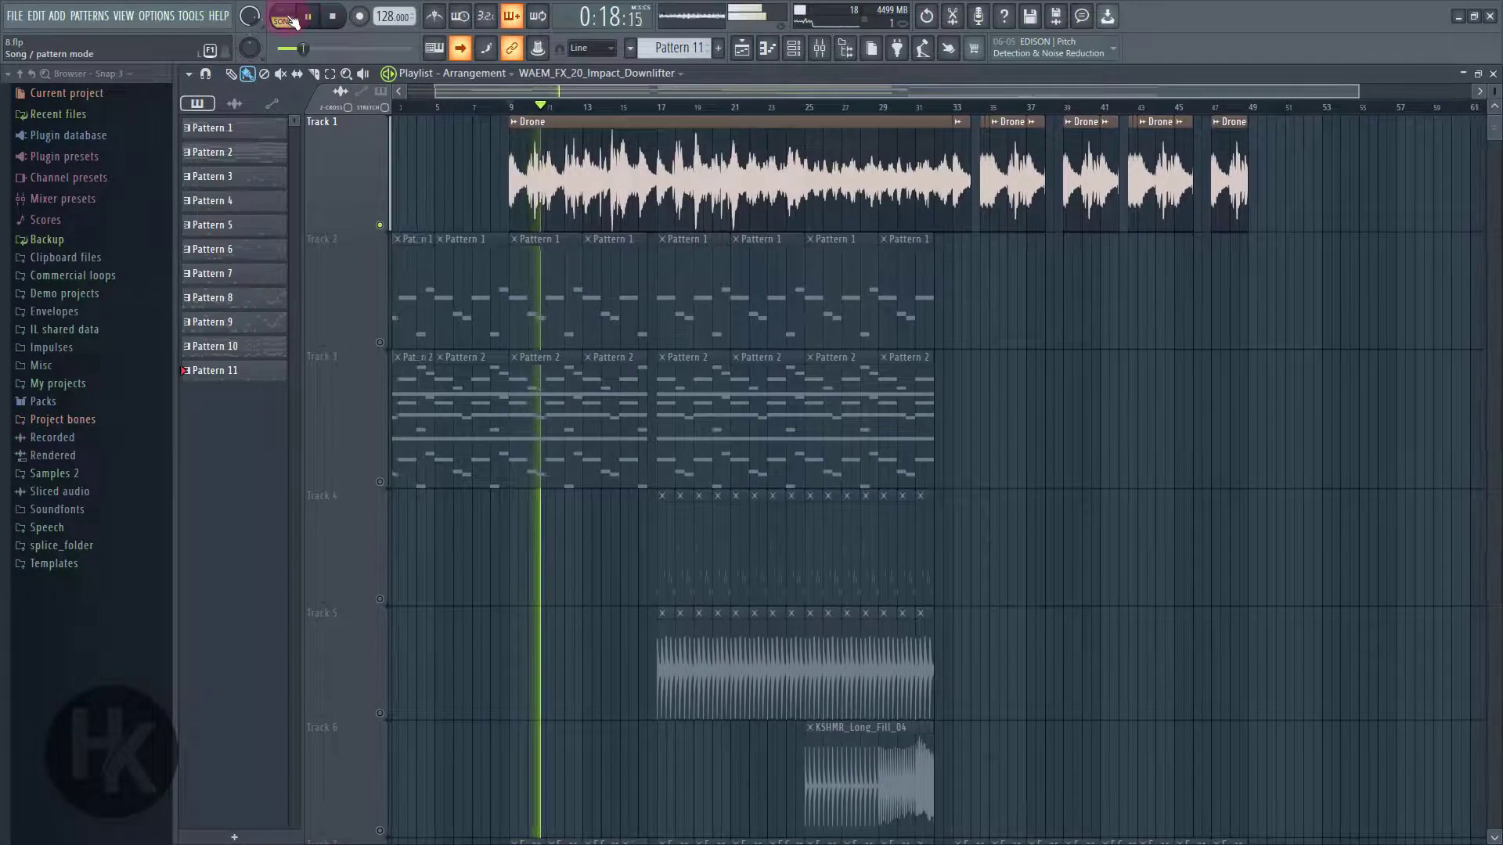
click(334, 18)
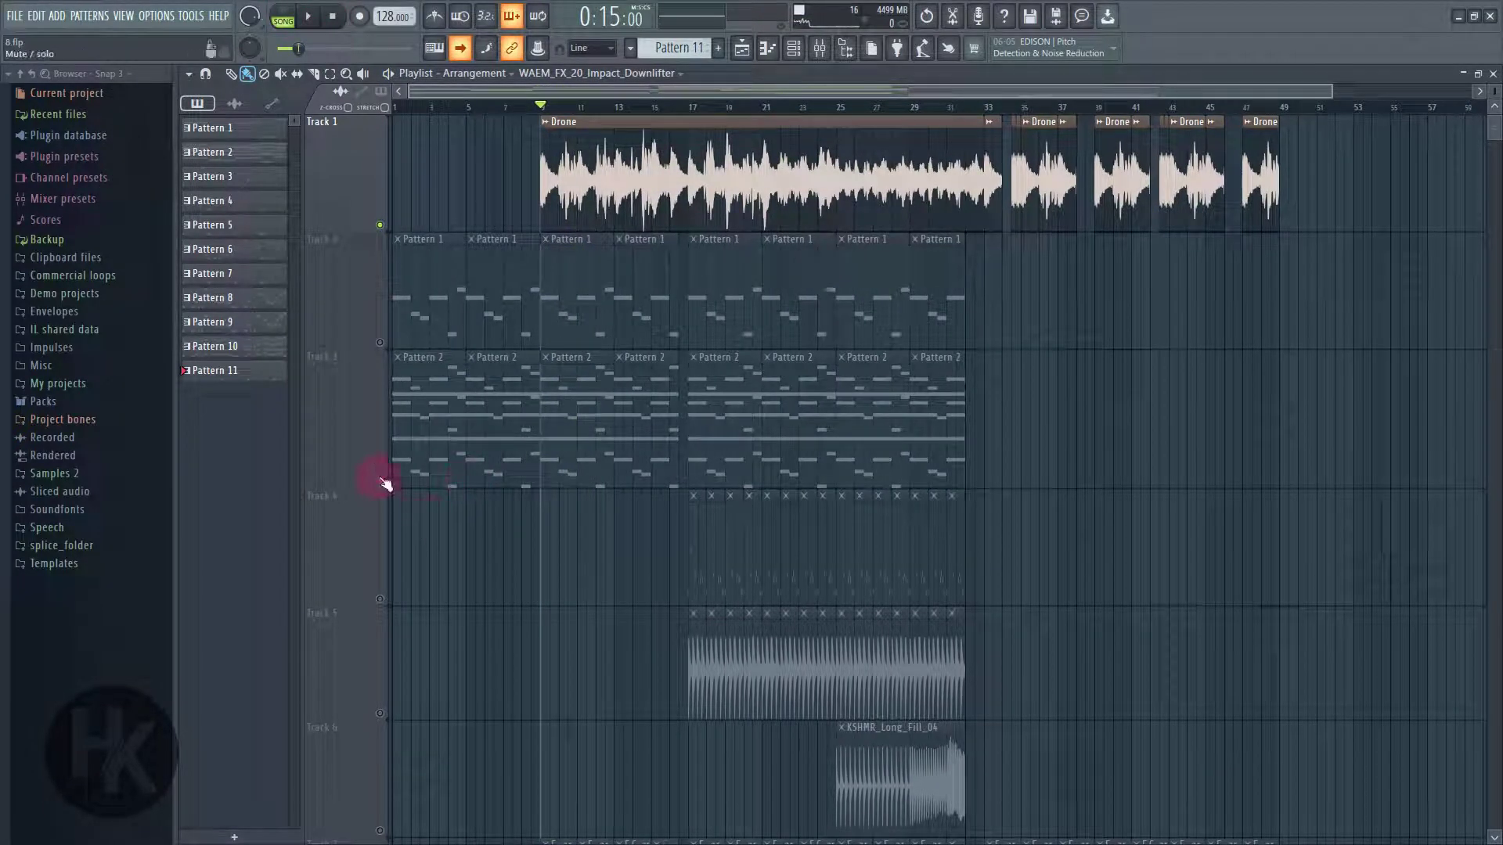
- Open Pattern 2's notes for The Grand 3 in the piano roll and play them in pattern mode
double_click(556, 415)
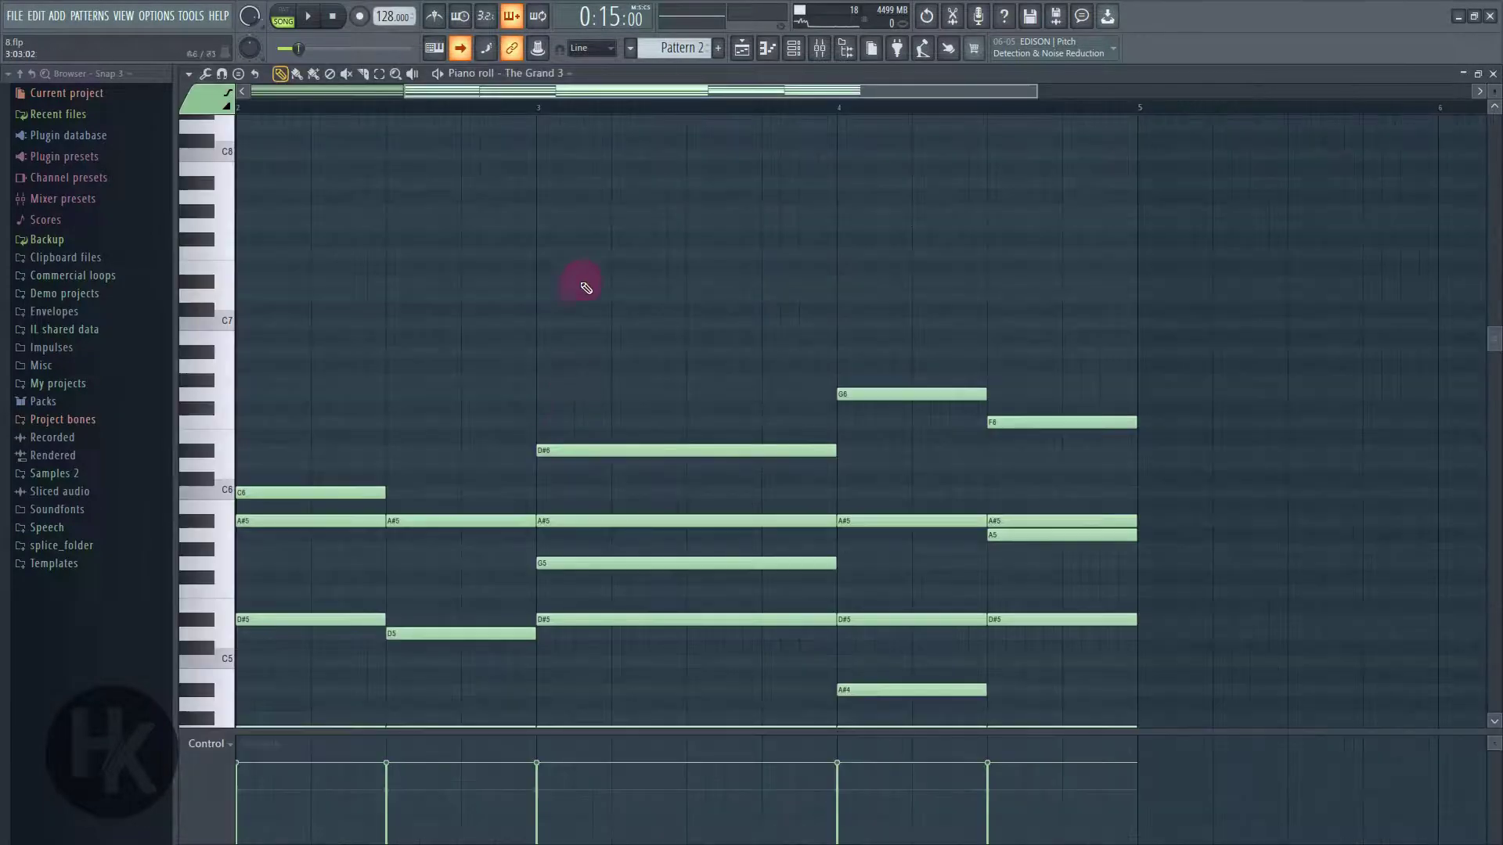
drag(587, 87, 412, 79)
scroll(843, 478, down, 5)
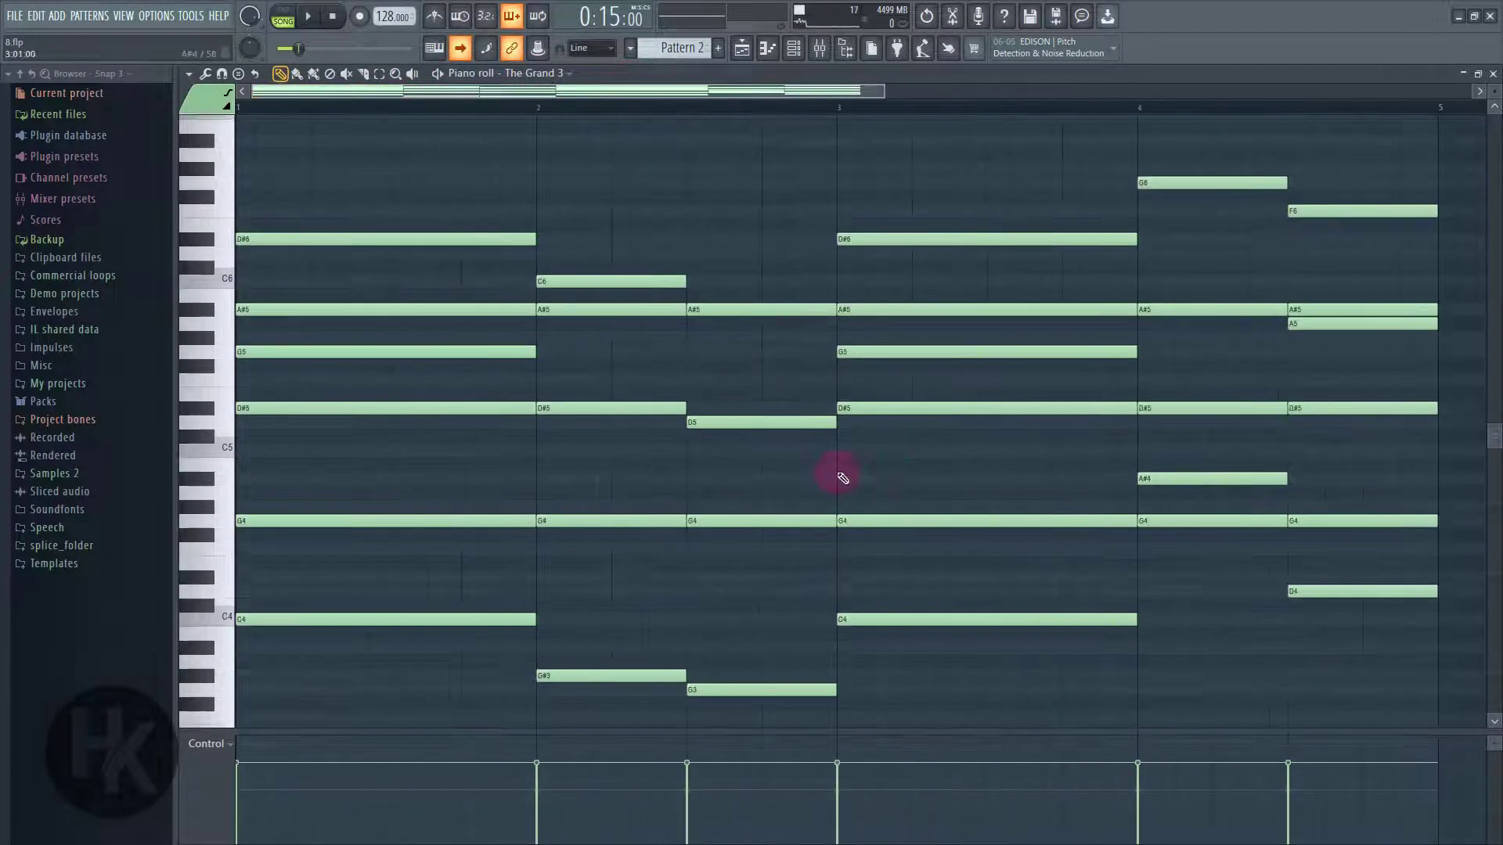
drag(884, 86, 1103, 86)
click(333, 17)
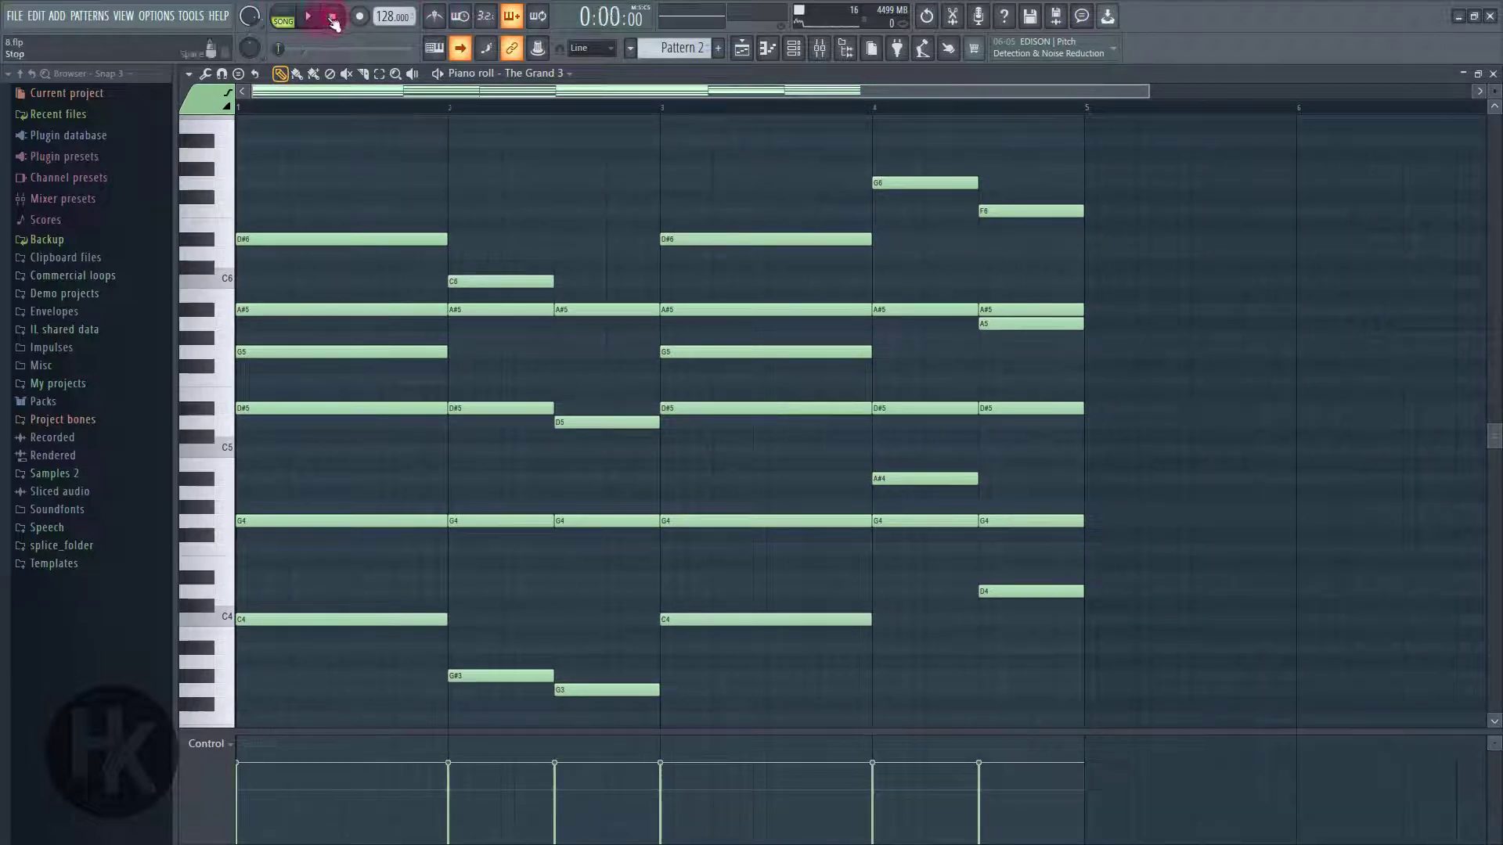
click(284, 14)
click(309, 17)
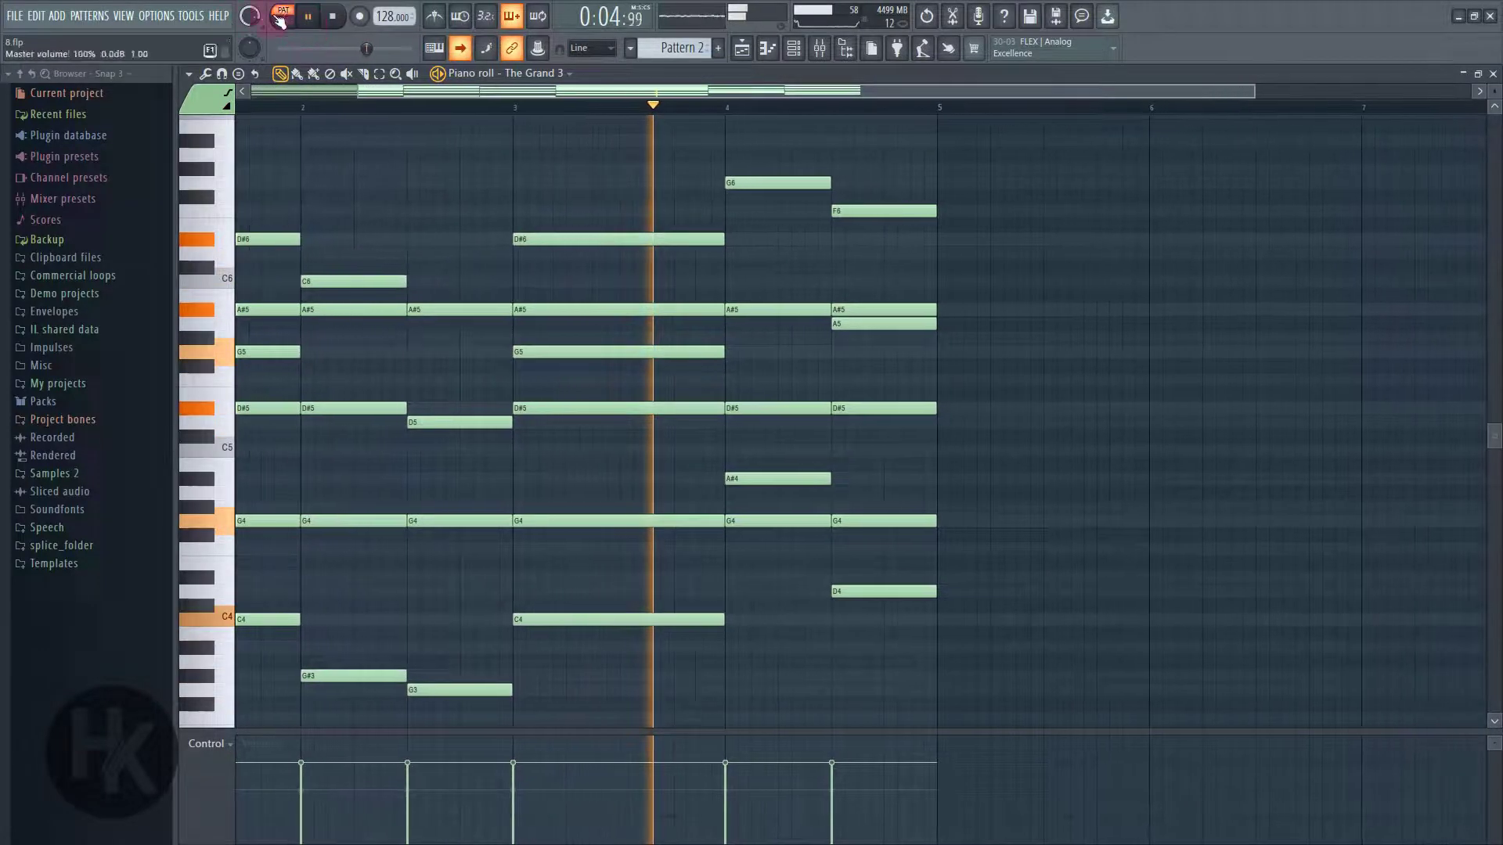
click(336, 19)
- Examine the Pad channel's Serum settings and its Pattern 2 notes, closing the piano roll when done
click(818, 47)
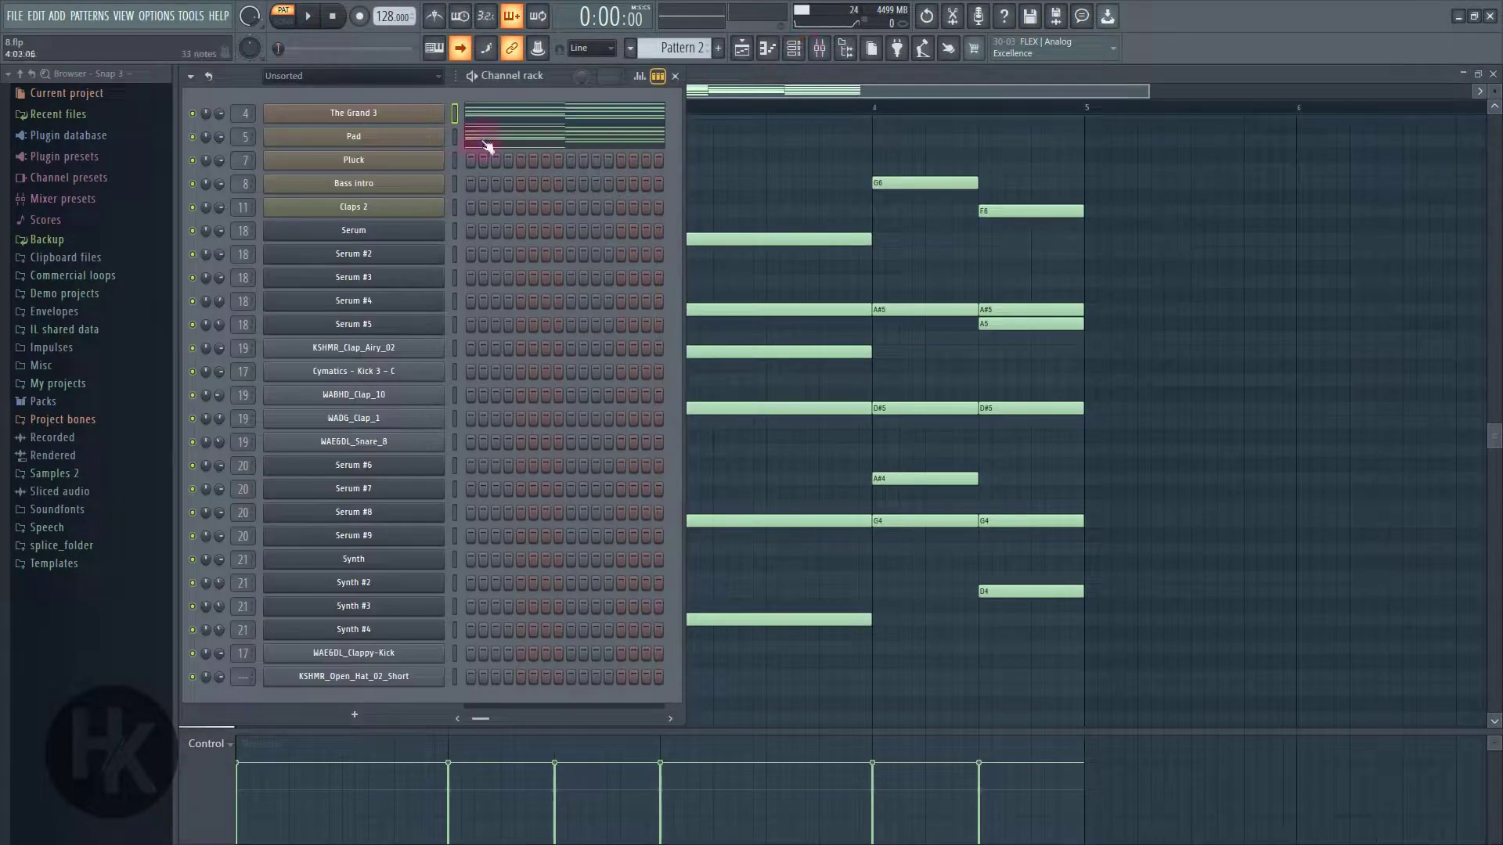
click(453, 134)
click(408, 145)
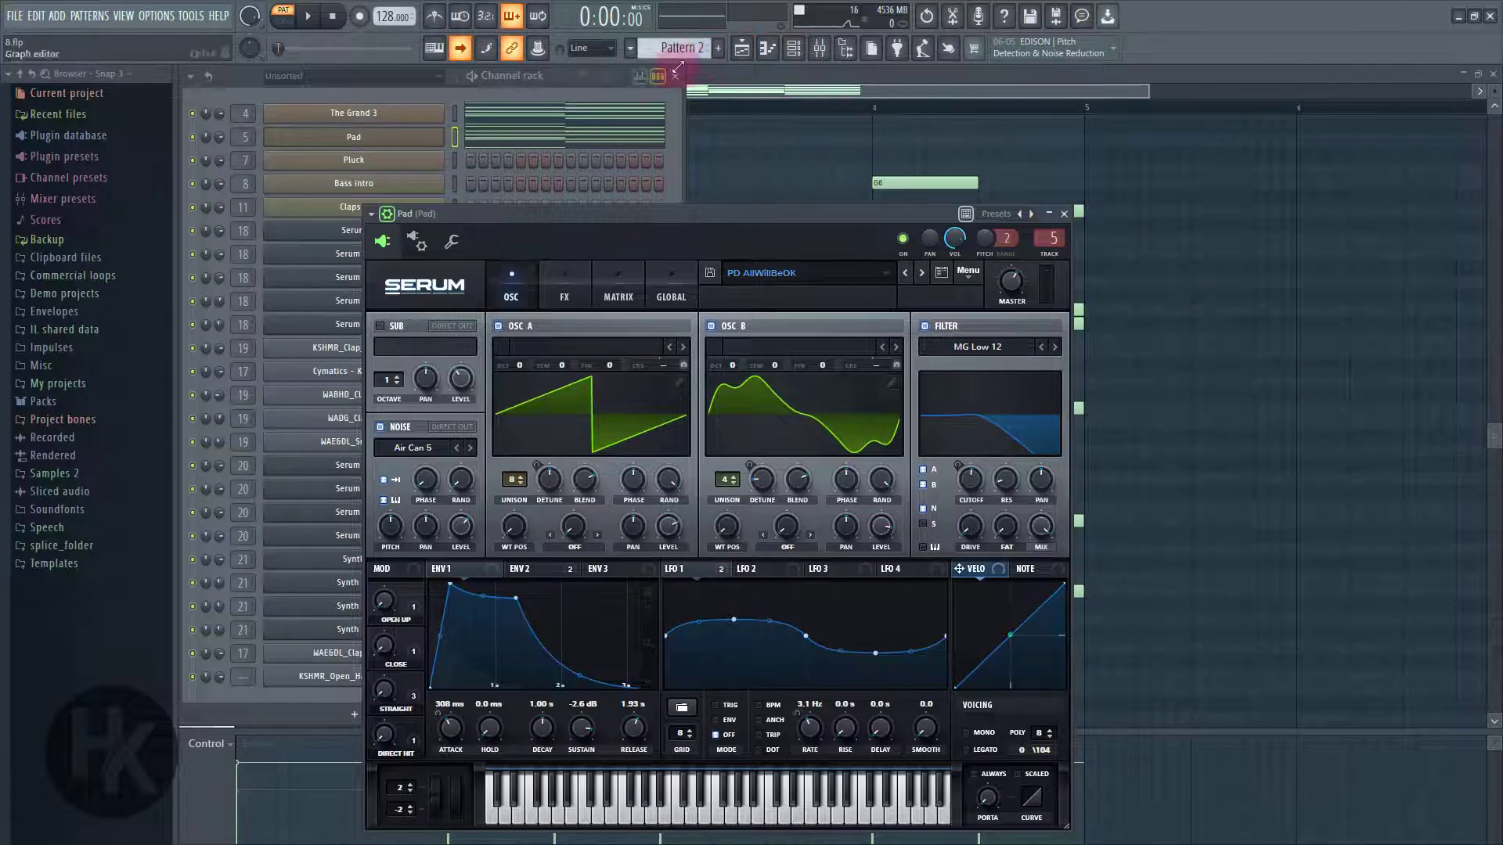
click(637, 137)
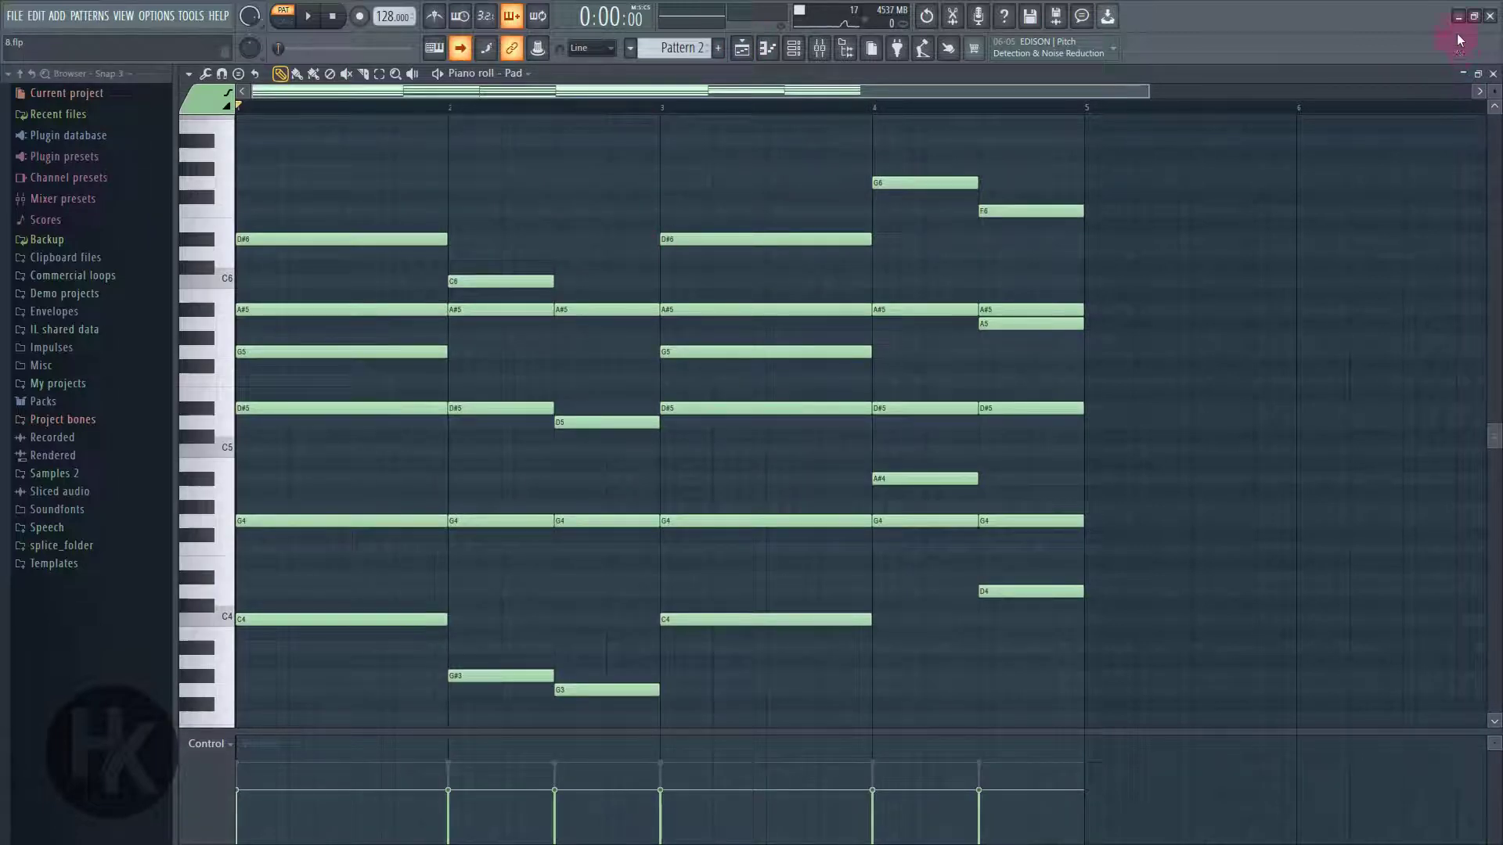
click(1494, 74)
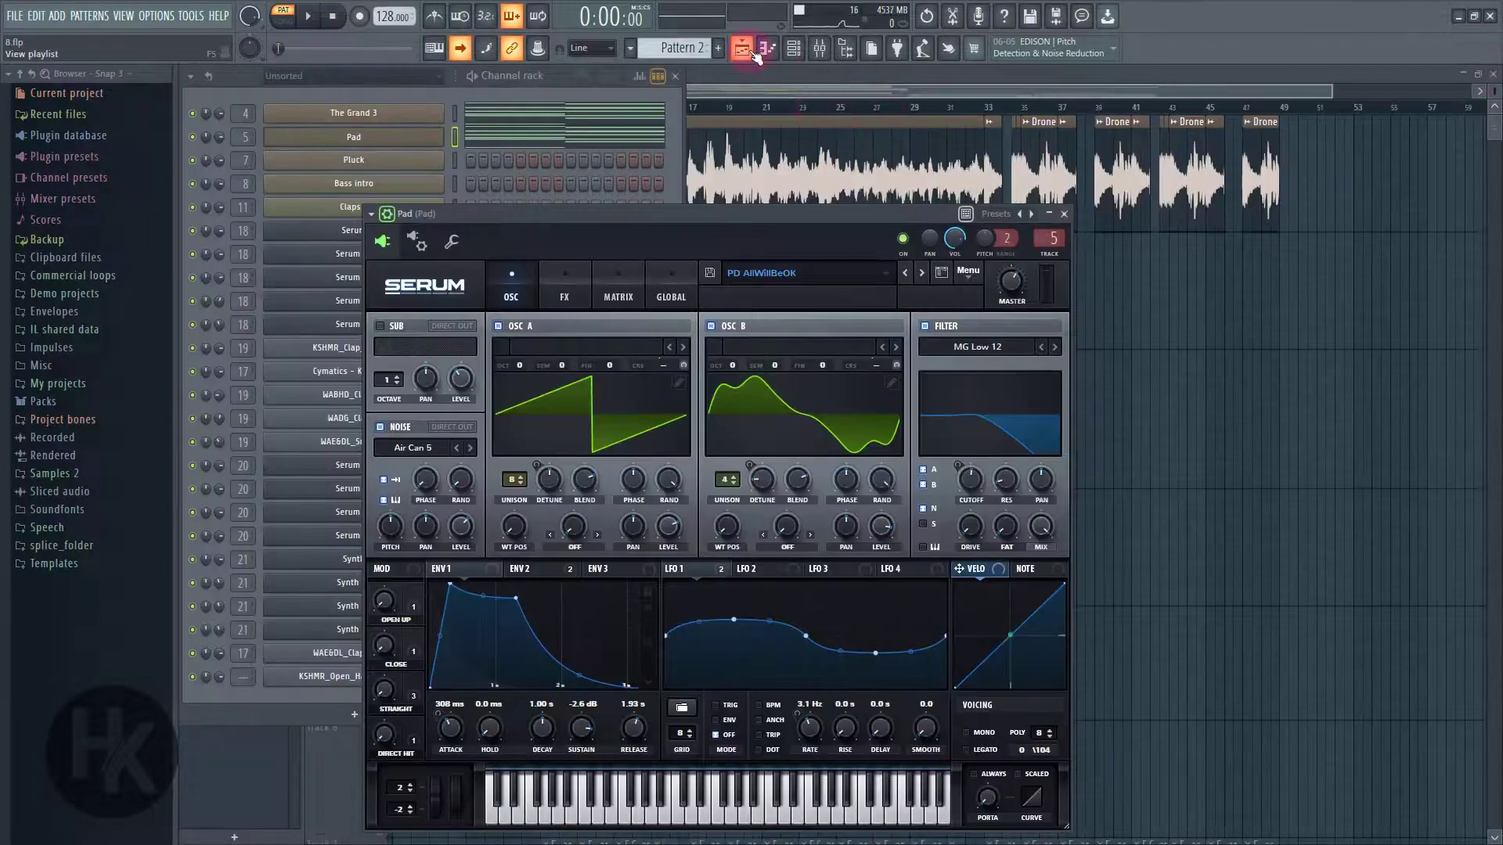
- Return to the playlist and play the Drone together with Pattern 2 from bar 9 in song mode
click(704, 110)
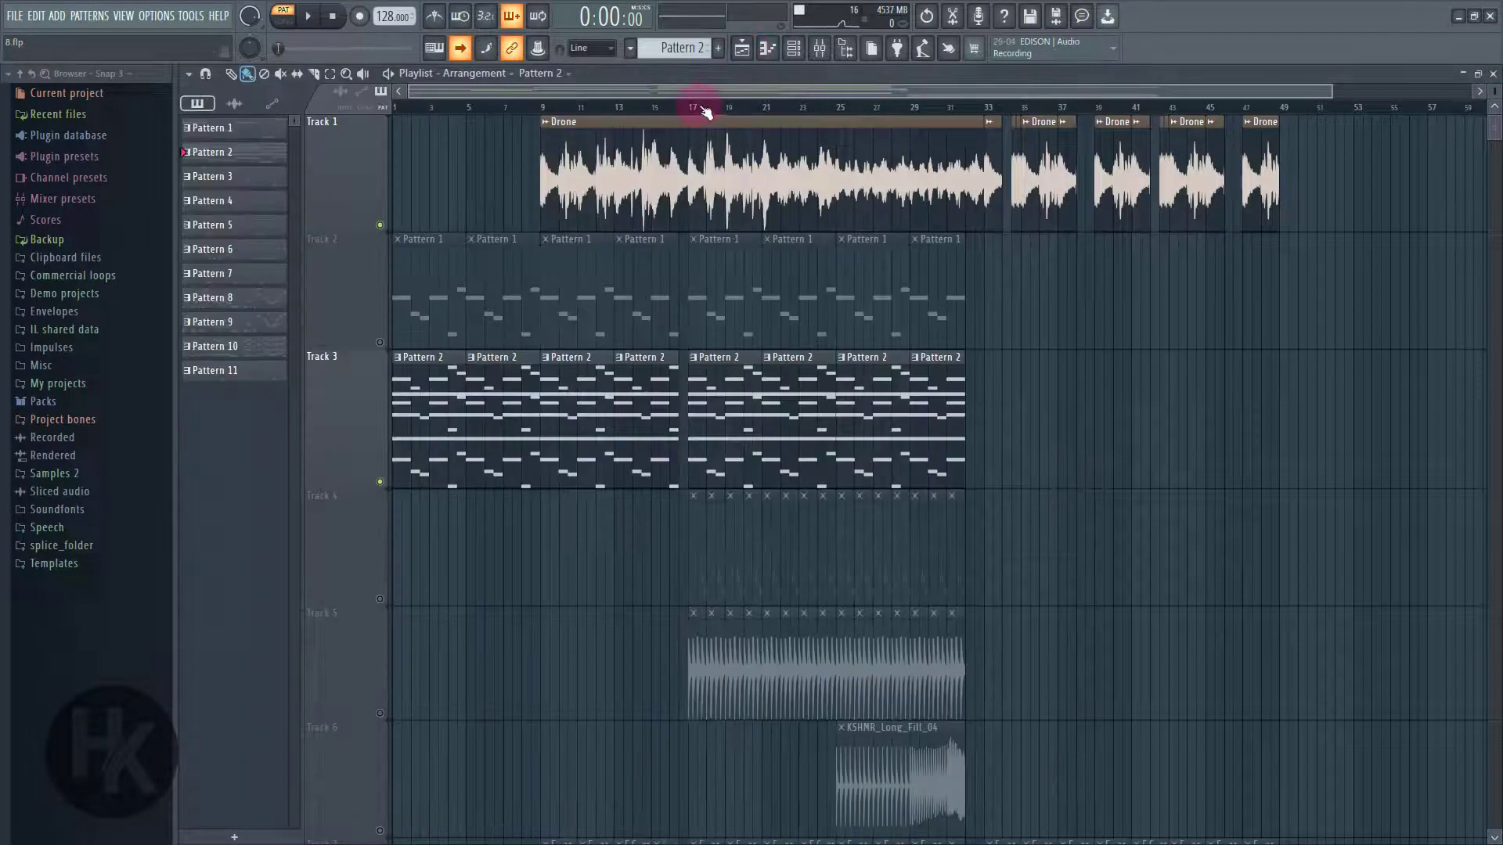
click(540, 108)
click(309, 17)
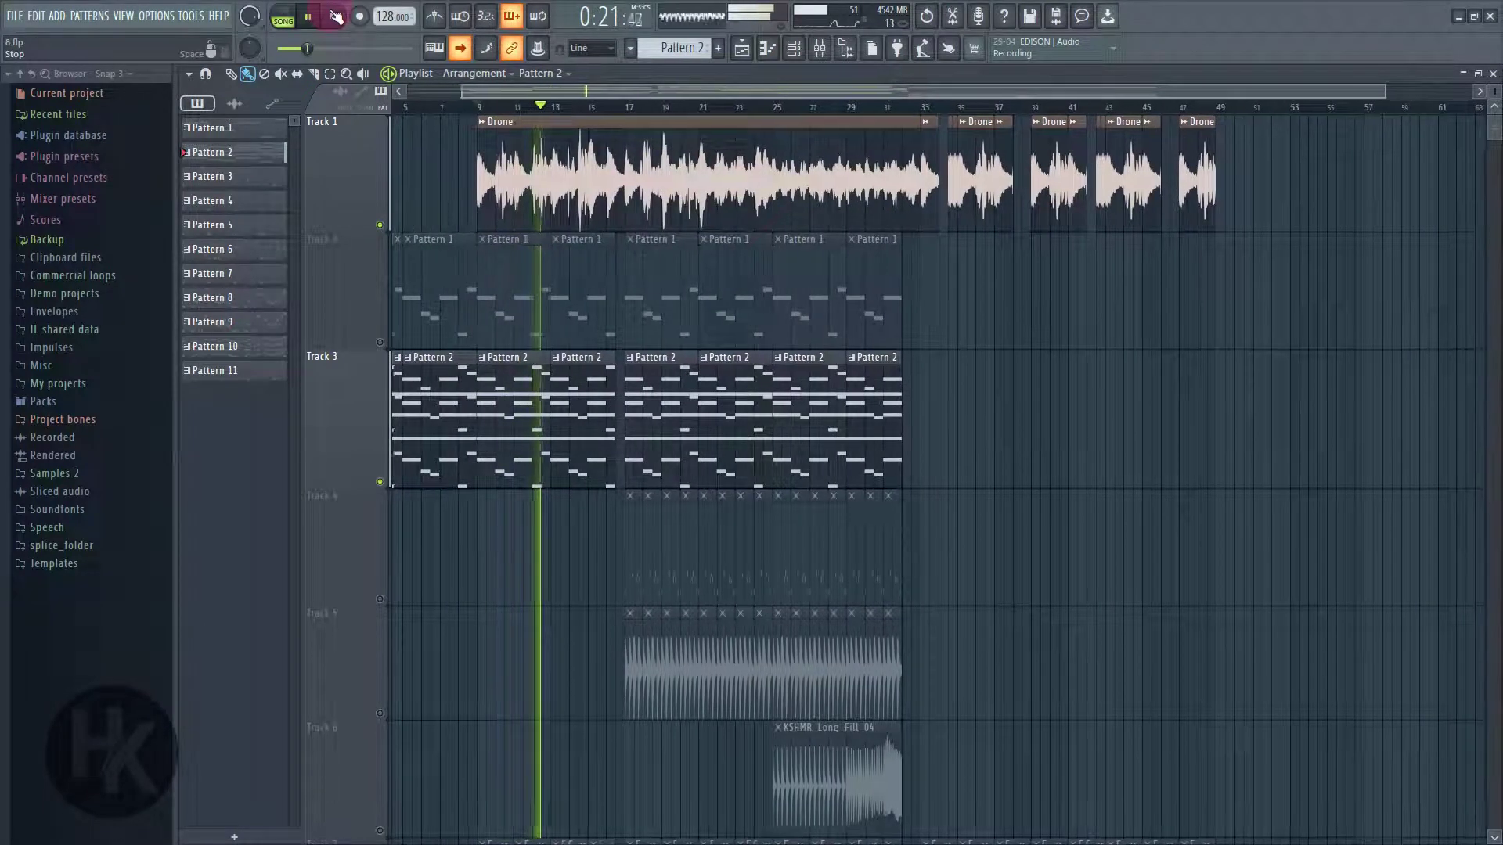
click(335, 15)
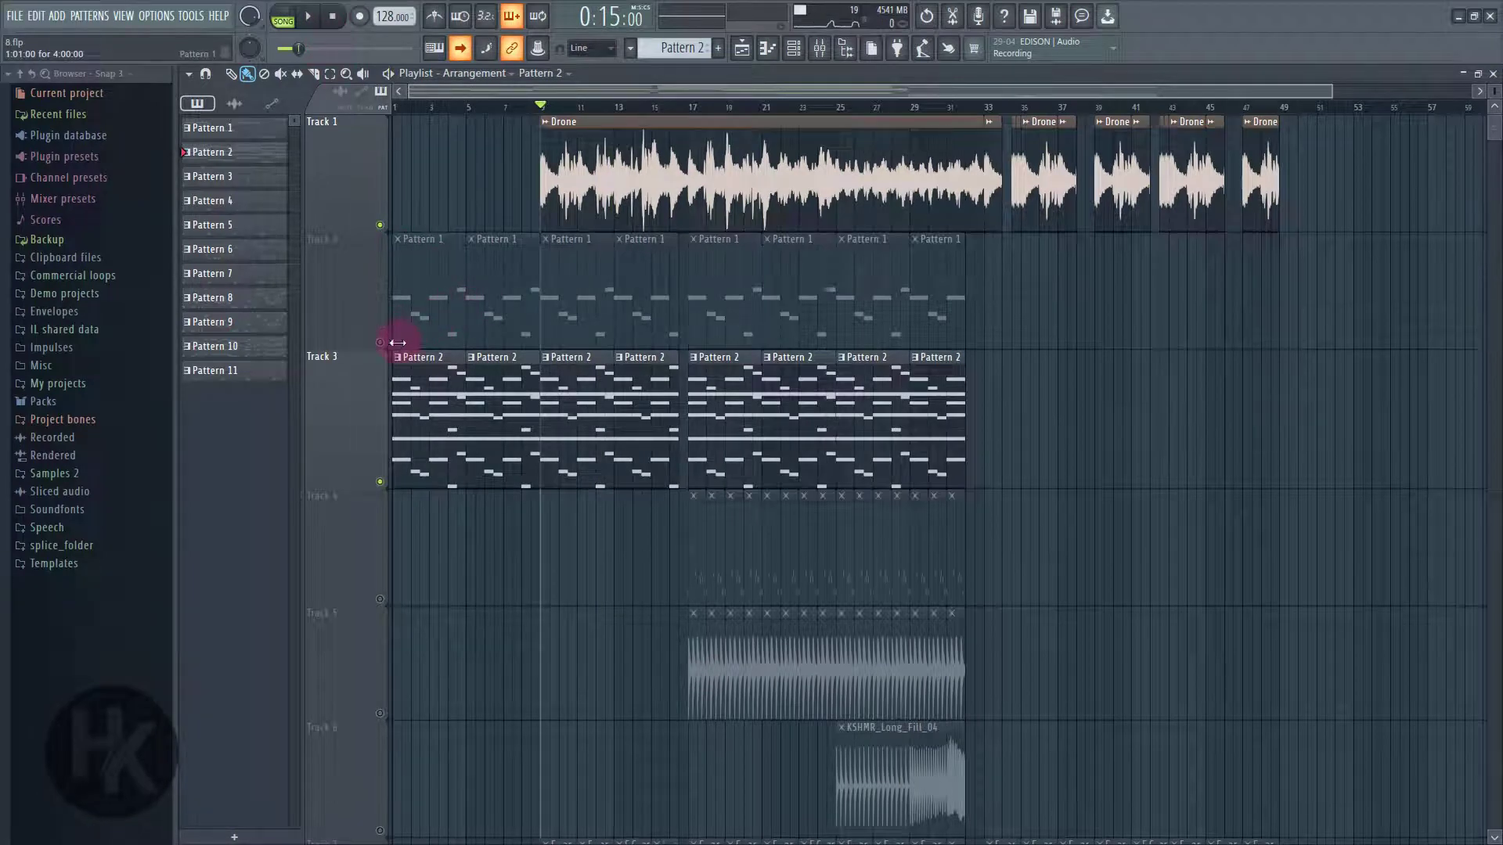
- Unmute Track 11 with the E guitar 2 clips and play it from bar 9
scroll(407, 339, down, 8)
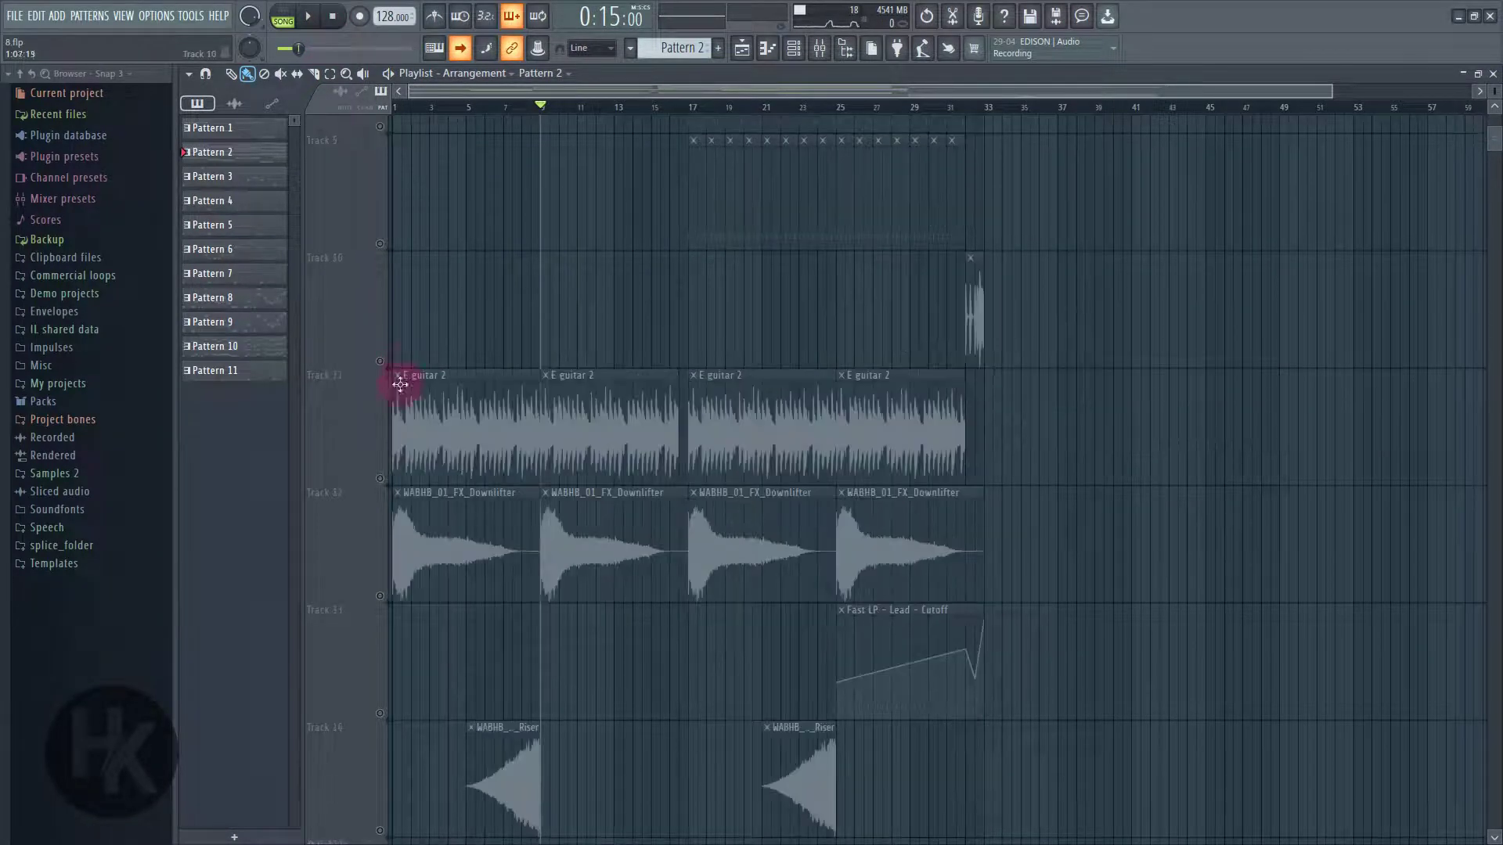
scroll(419, 470, down, 4)
scroll(419, 470, up, 3)
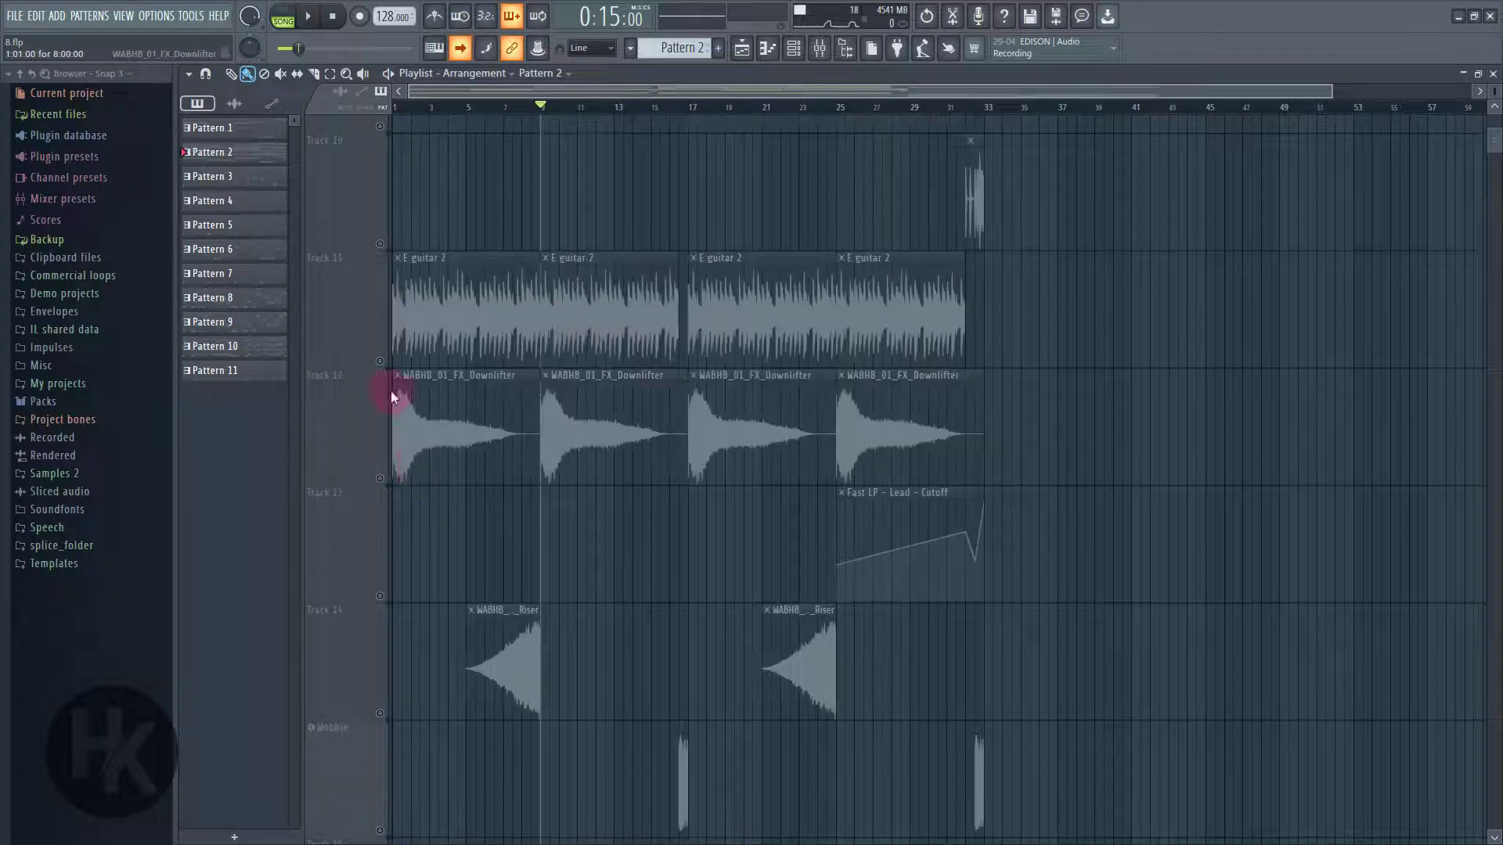
click(379, 361)
drag(1329, 85, 641, 86)
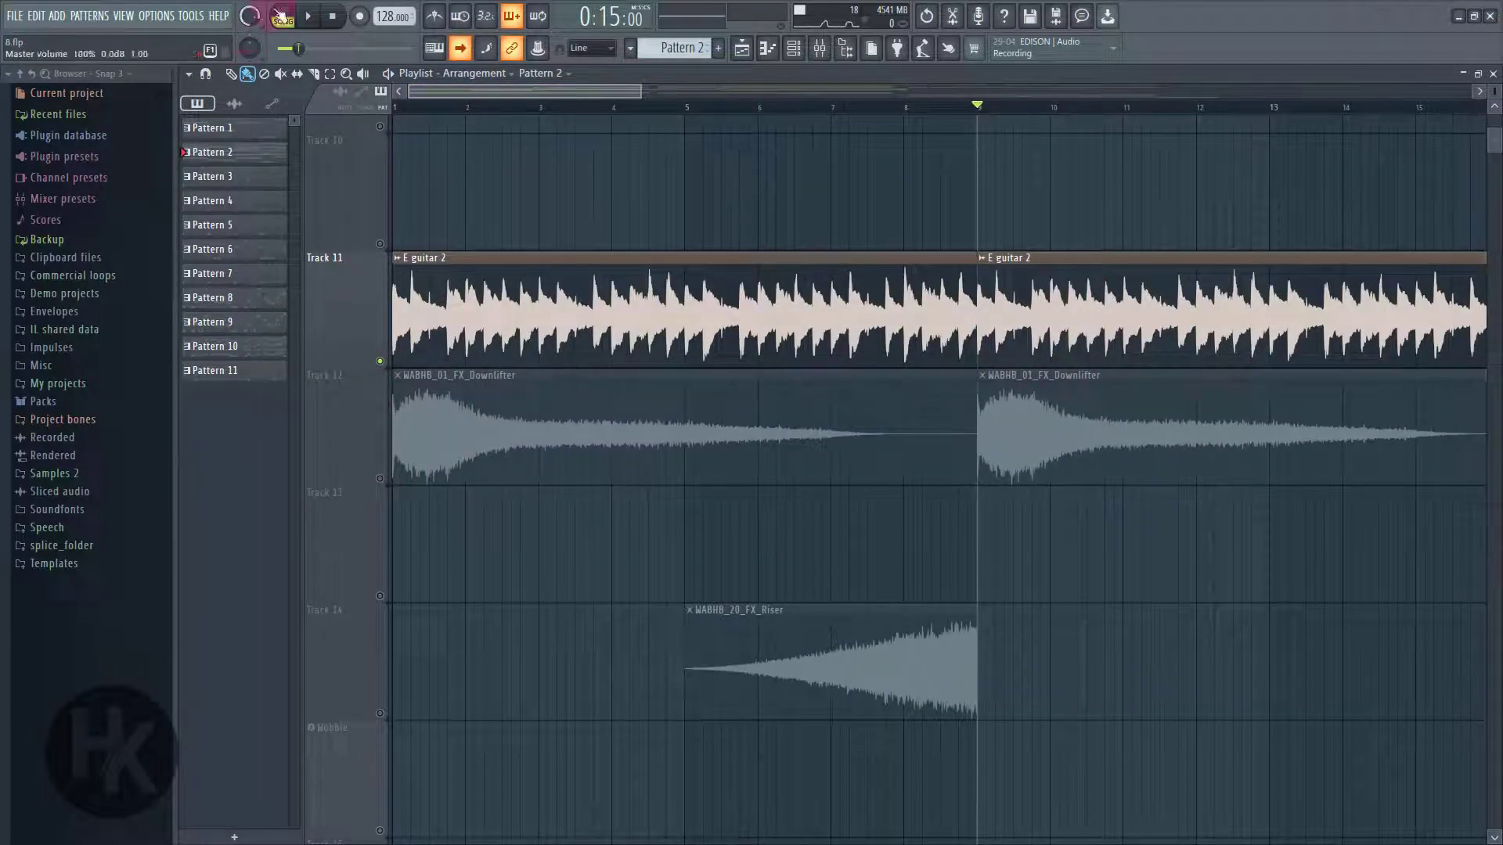
click(318, 15)
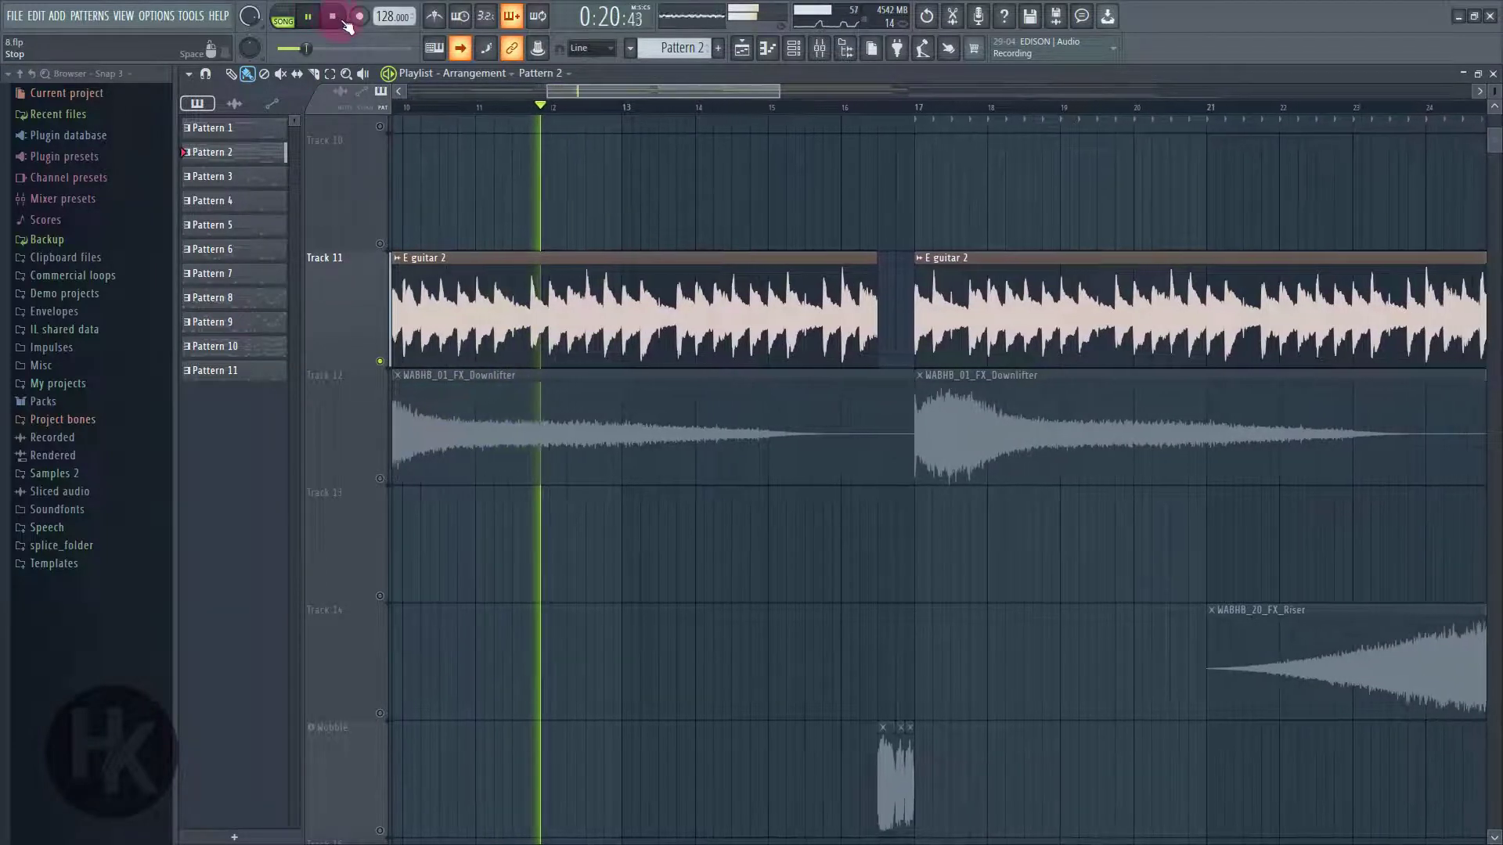
click(344, 23)
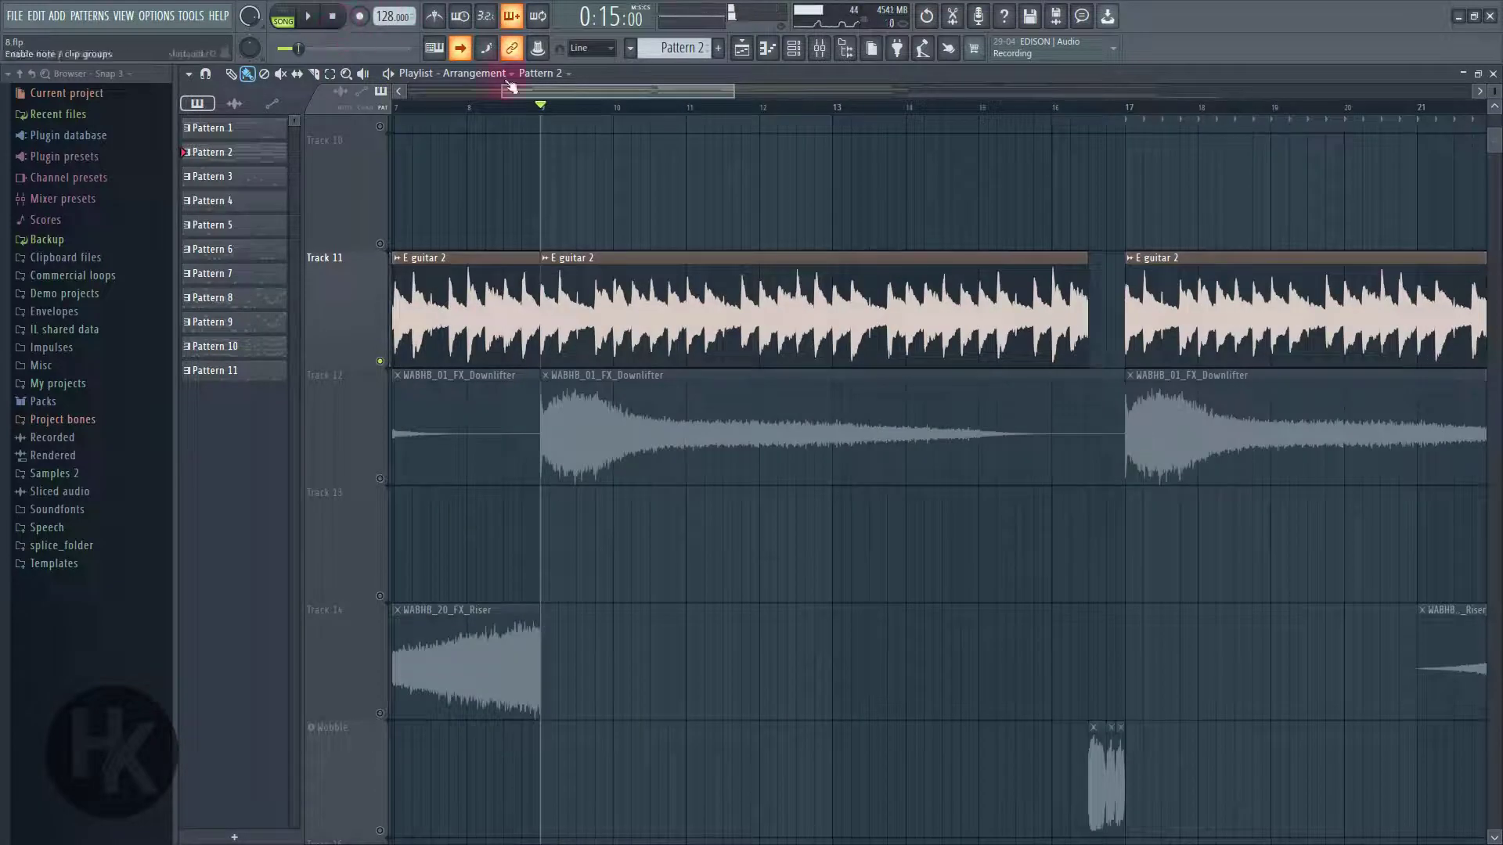
- Unmute Track 7 with the E Guitar clips and play it with the other active tracks from bar 9
scroll(744, 302, up, 3)
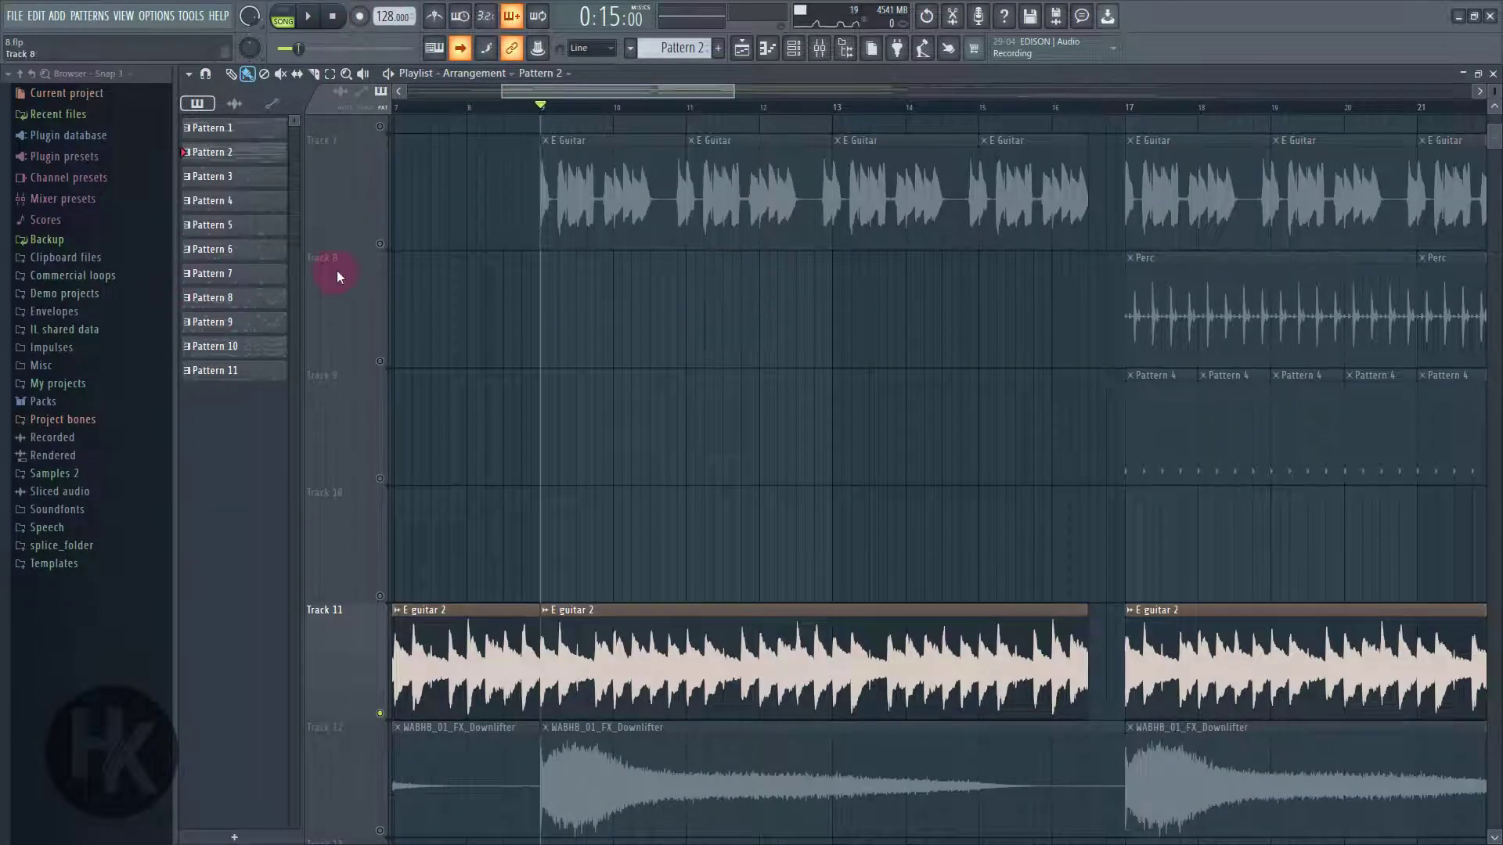
click(380, 245)
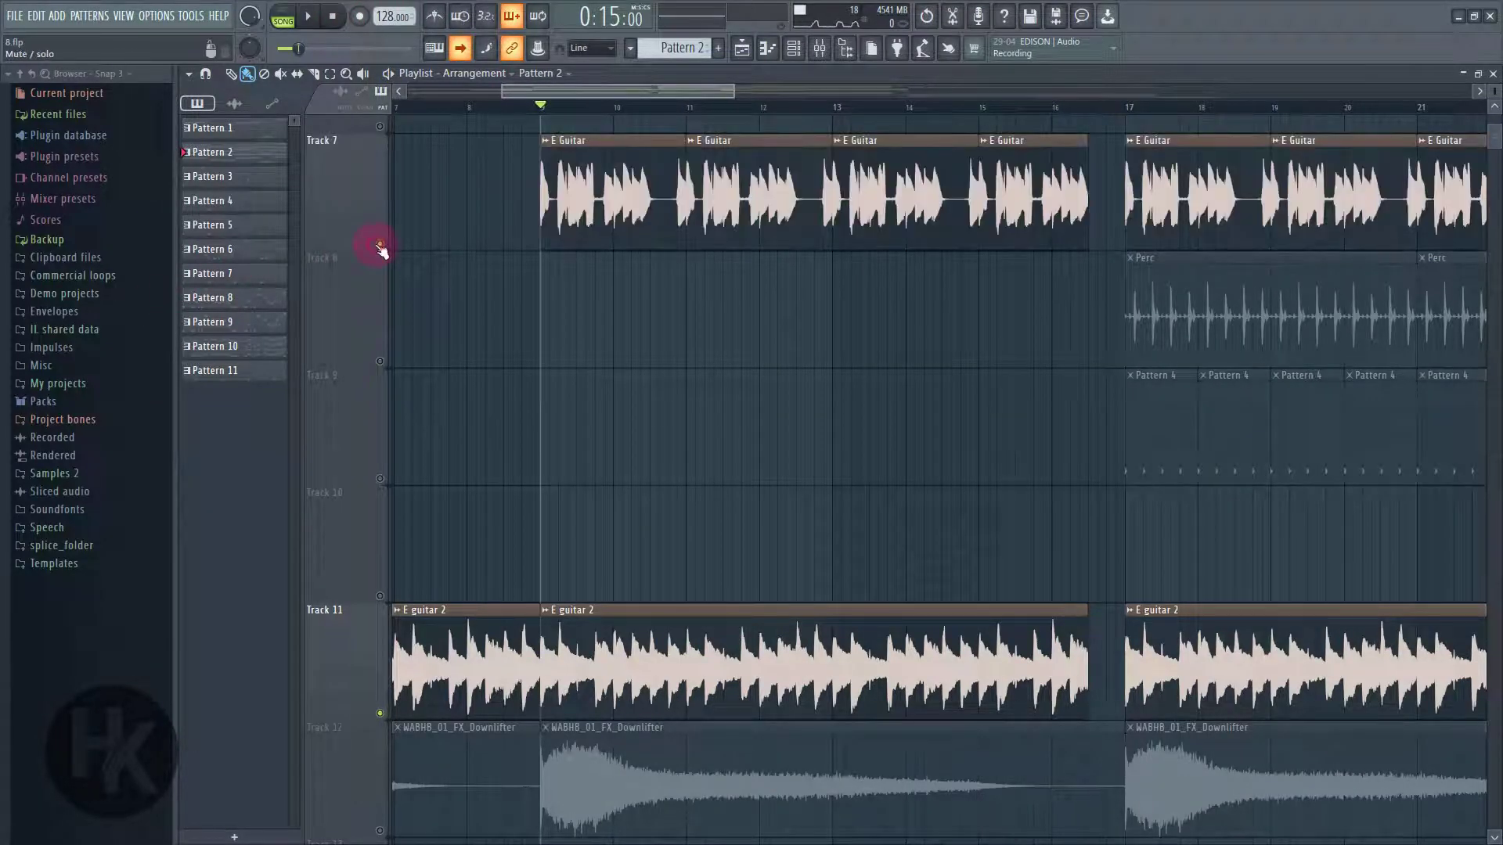
click(308, 23)
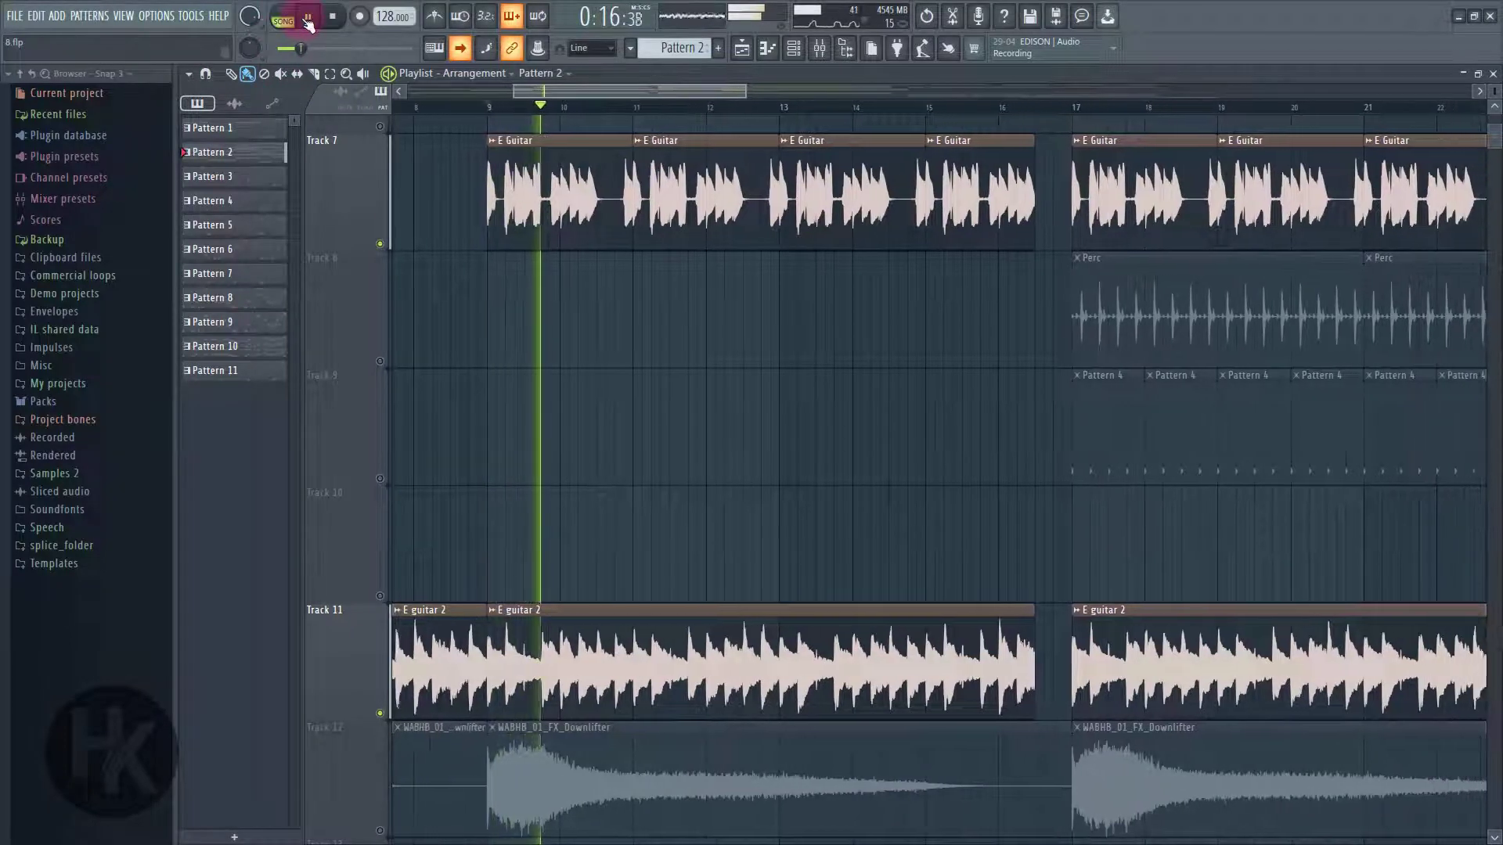
scroll(603, 318, up, 3)
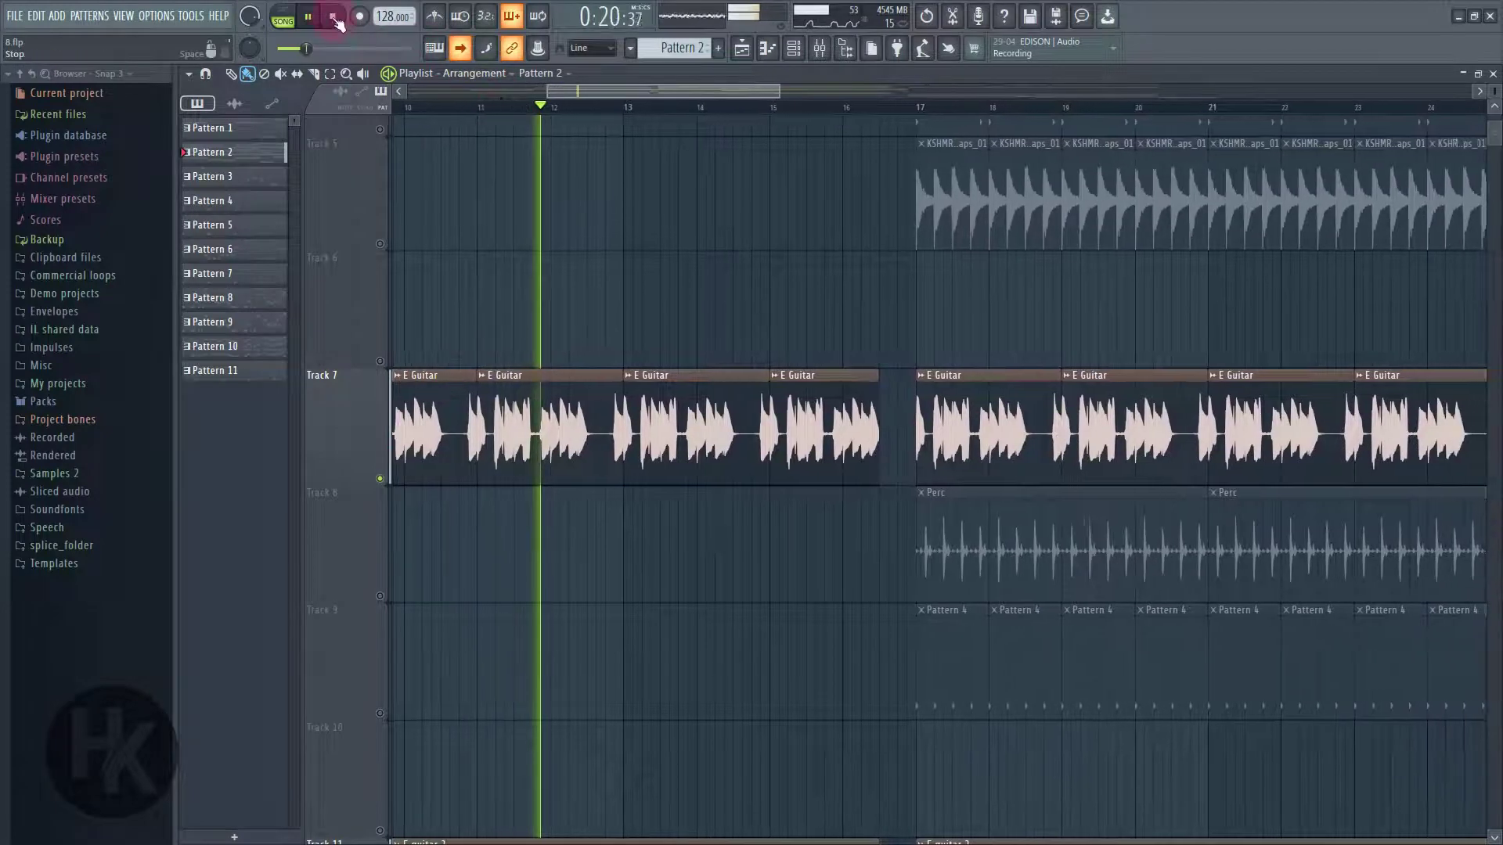
click(335, 19)
- Unmute Track 2 with Pattern 1 and examine the Serum settings of its Bass intro channel
scroll(622, 533, up, 4)
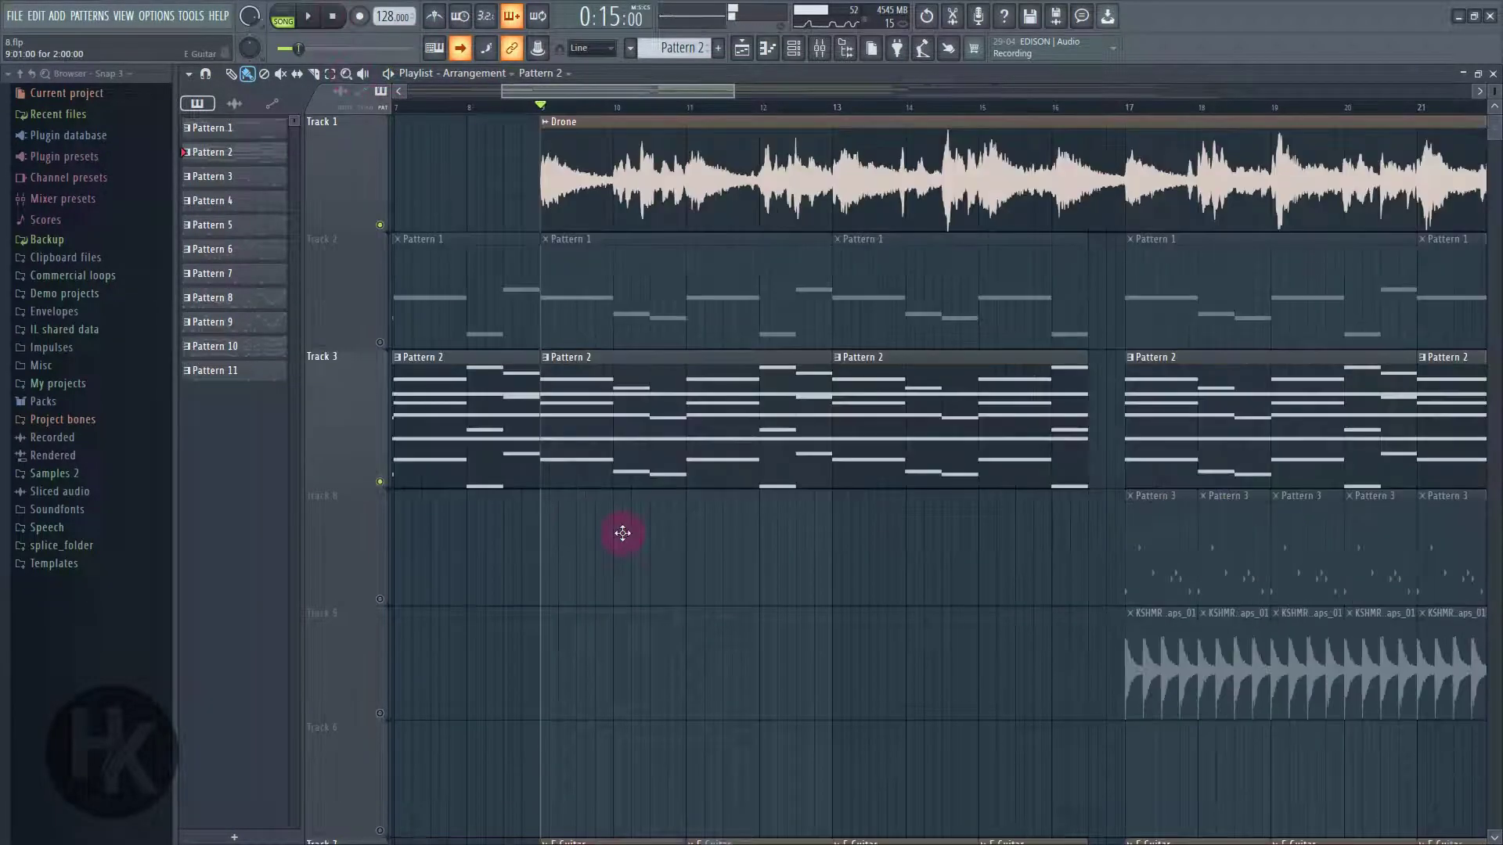
click(383, 342)
click(626, 319)
click(793, 48)
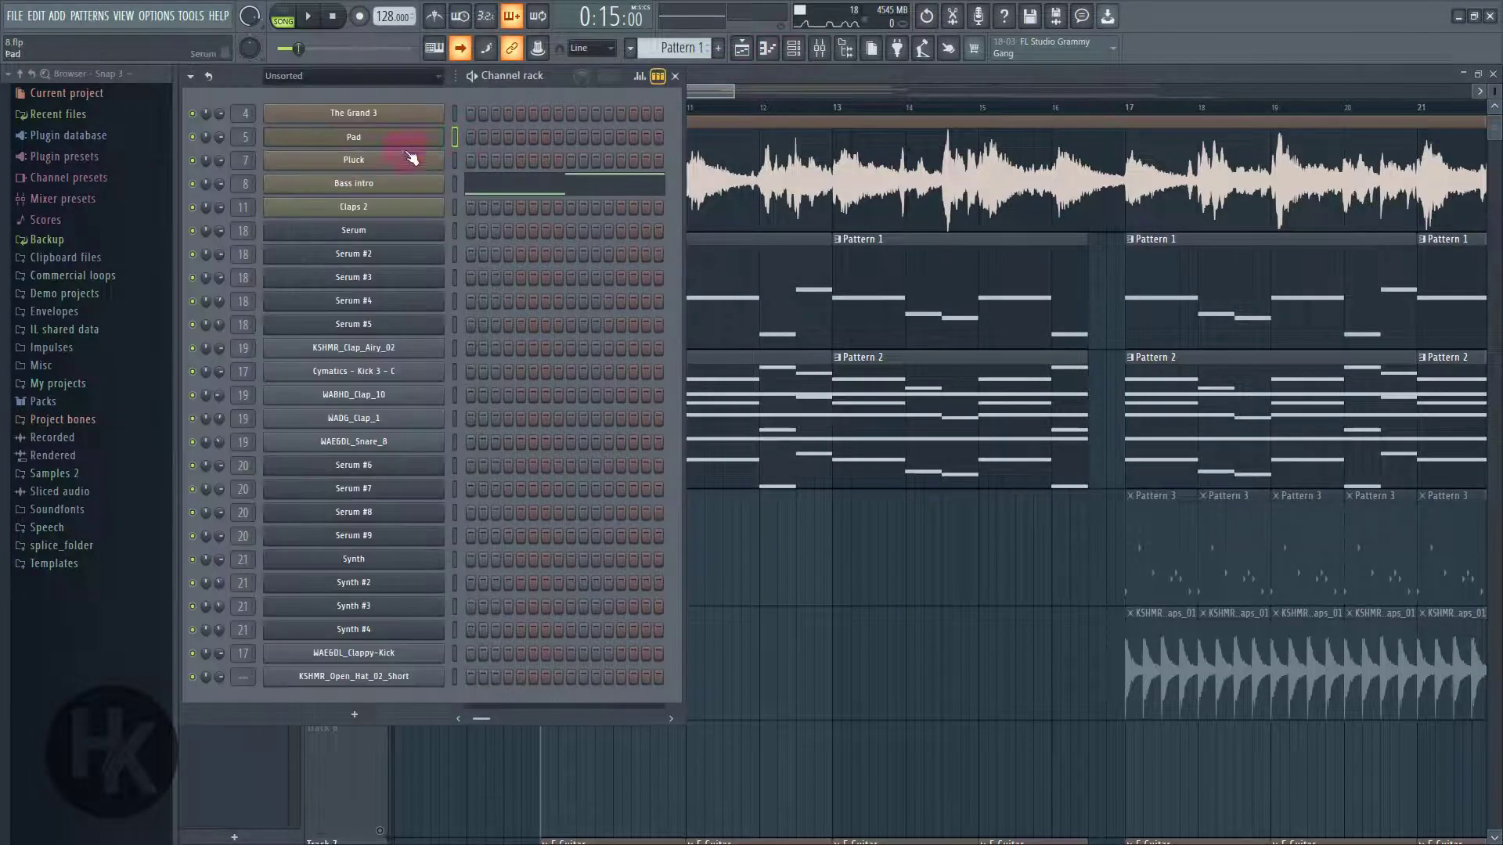
click(374, 182)
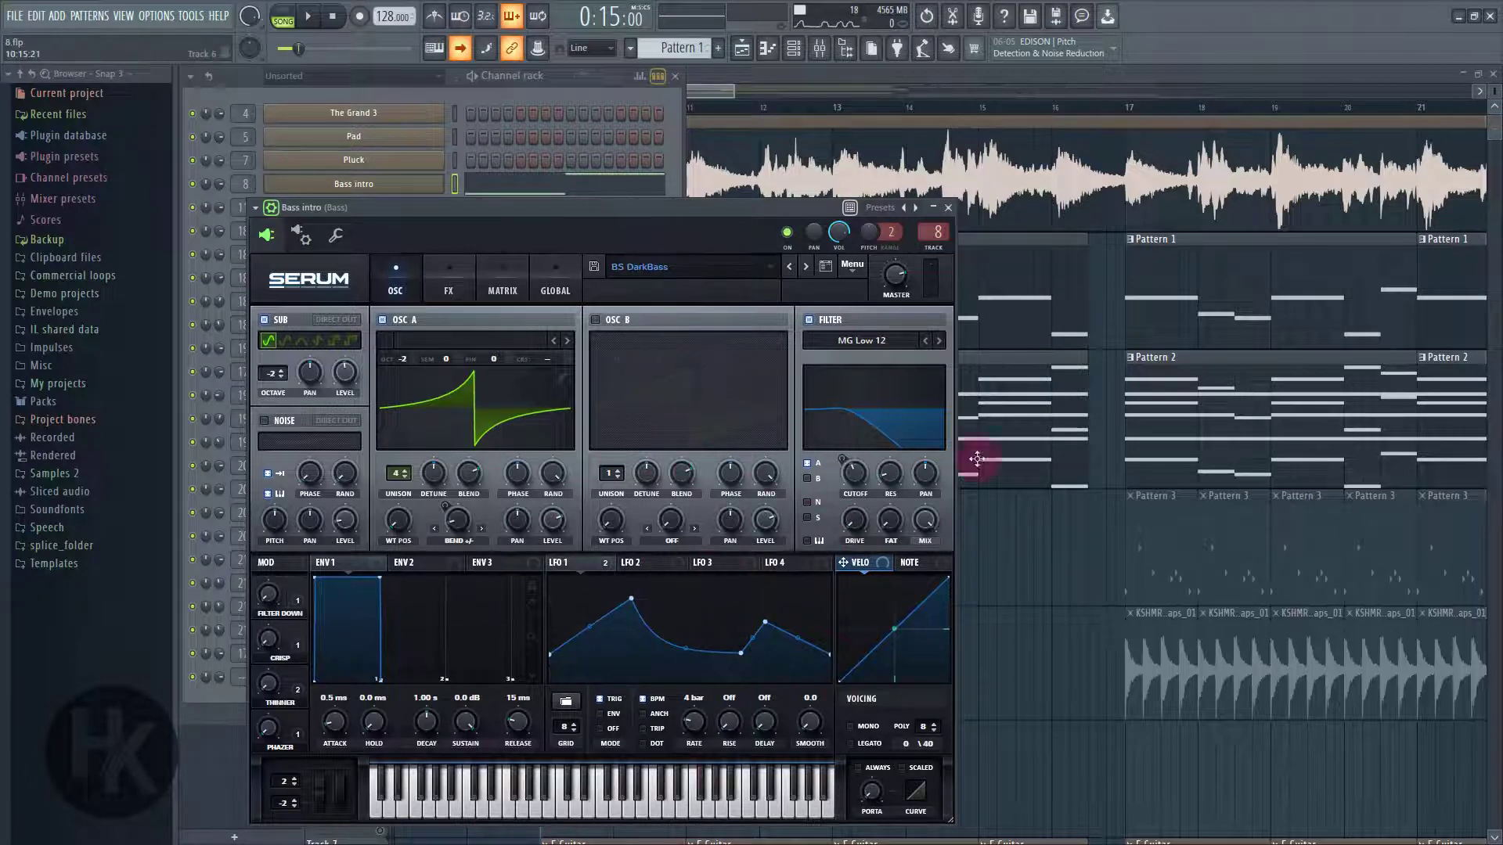
click(722, 87)
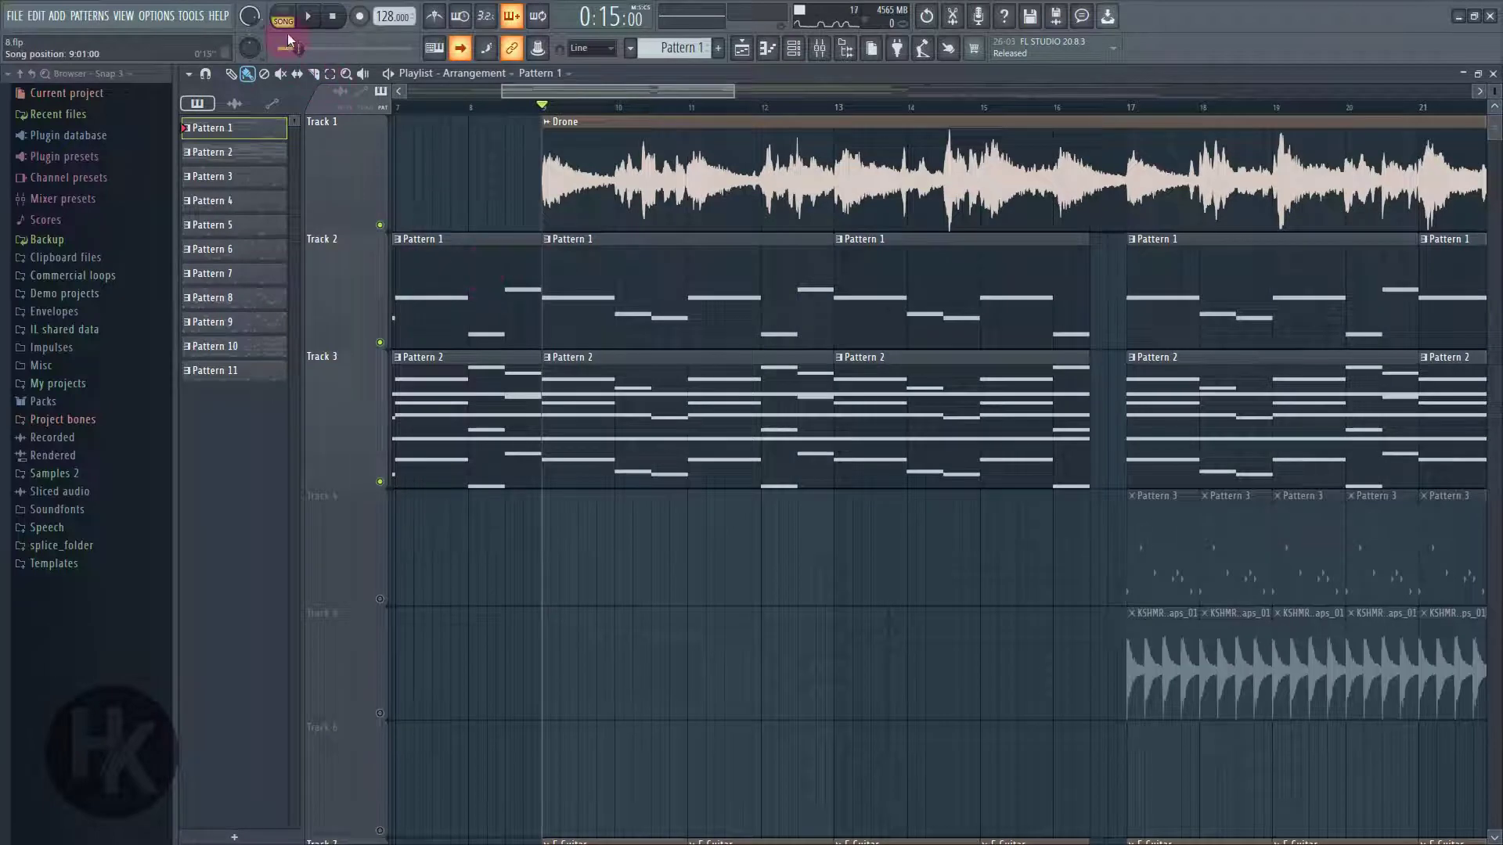
- Play the active tracks from bar 9 while looking through the lower playlist tracks, and stop at the muted Drone and Ambience Loop tracks
click(305, 16)
scroll(548, 705, down, 3)
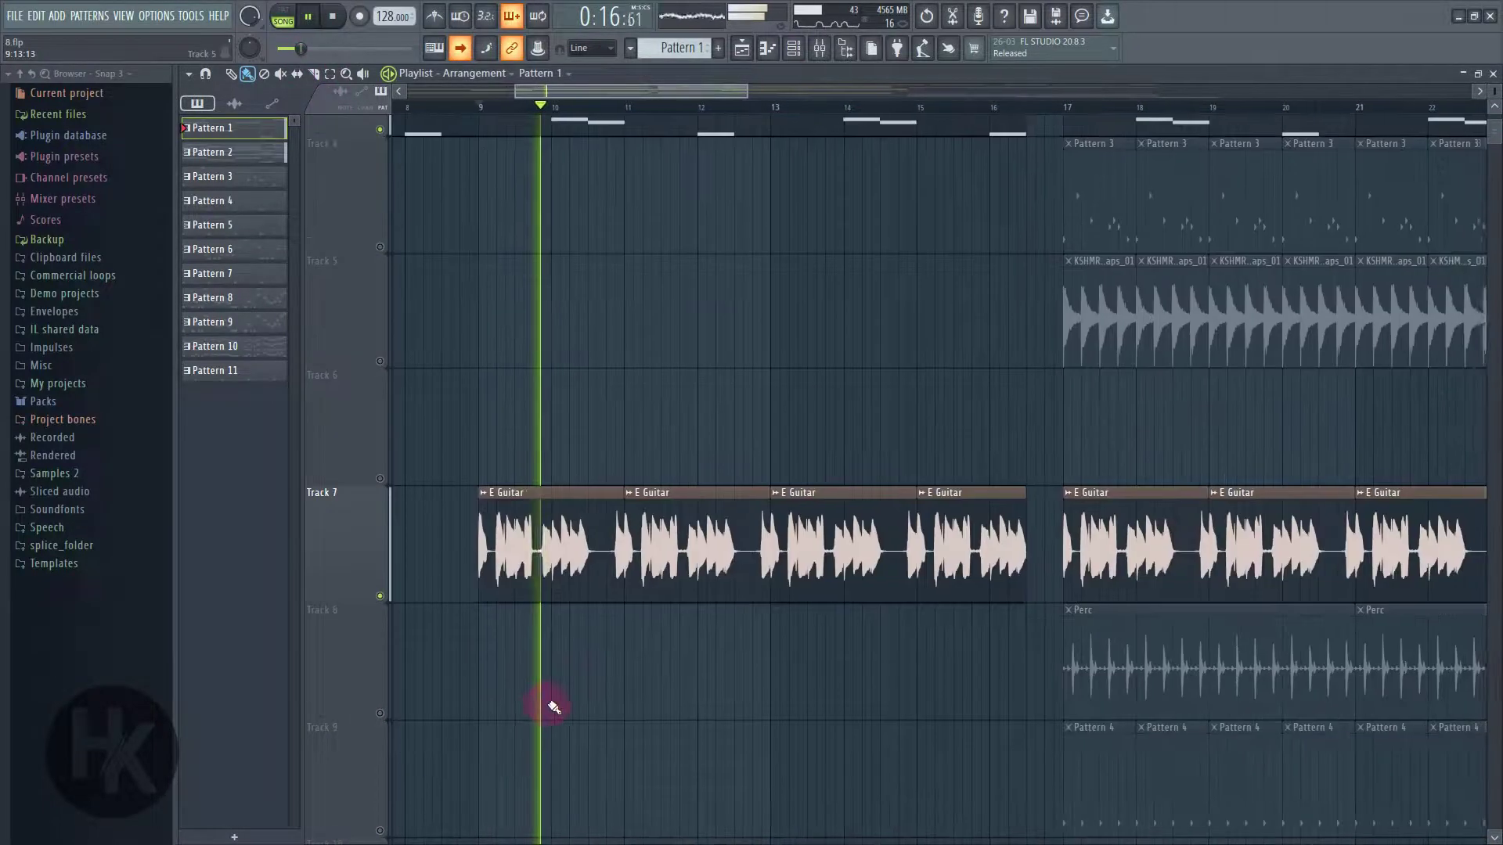
scroll(555, 707, down, 9)
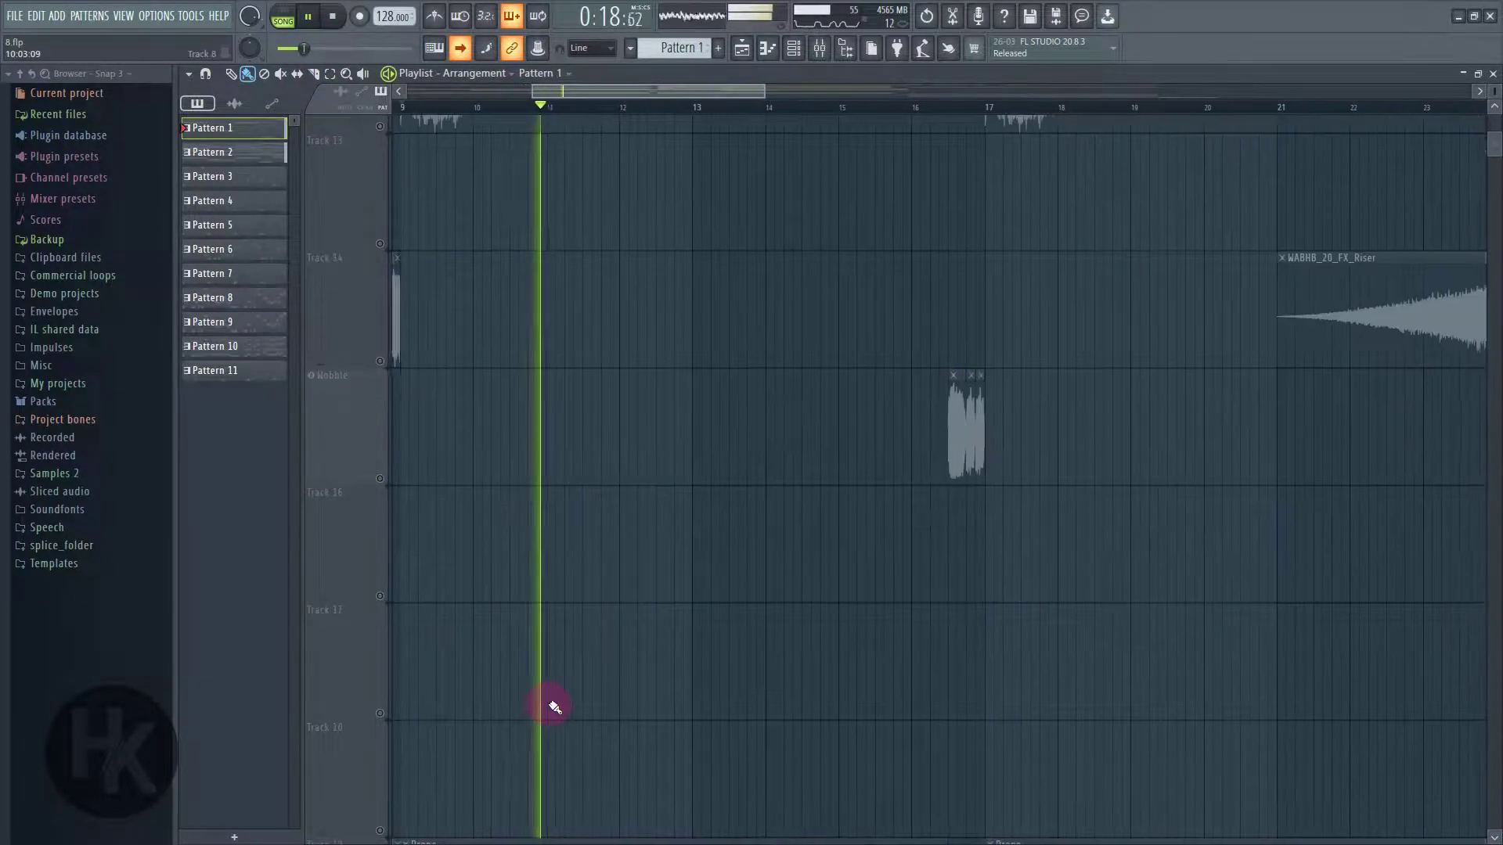
scroll(554, 706, up, 3)
scroll(548, 704, down, 7)
scroll(548, 704, up, 2)
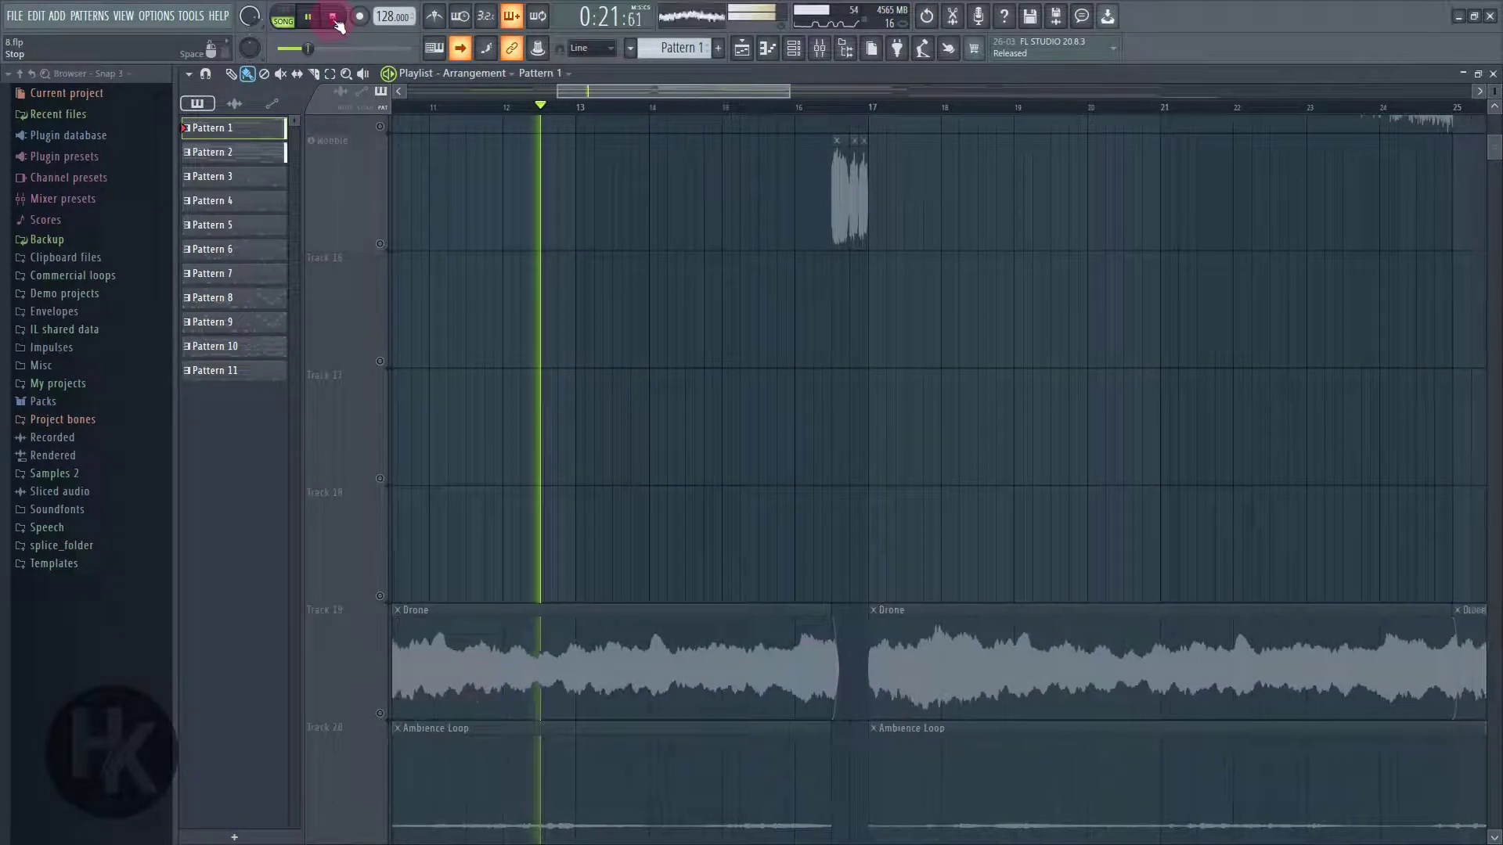
key(space)
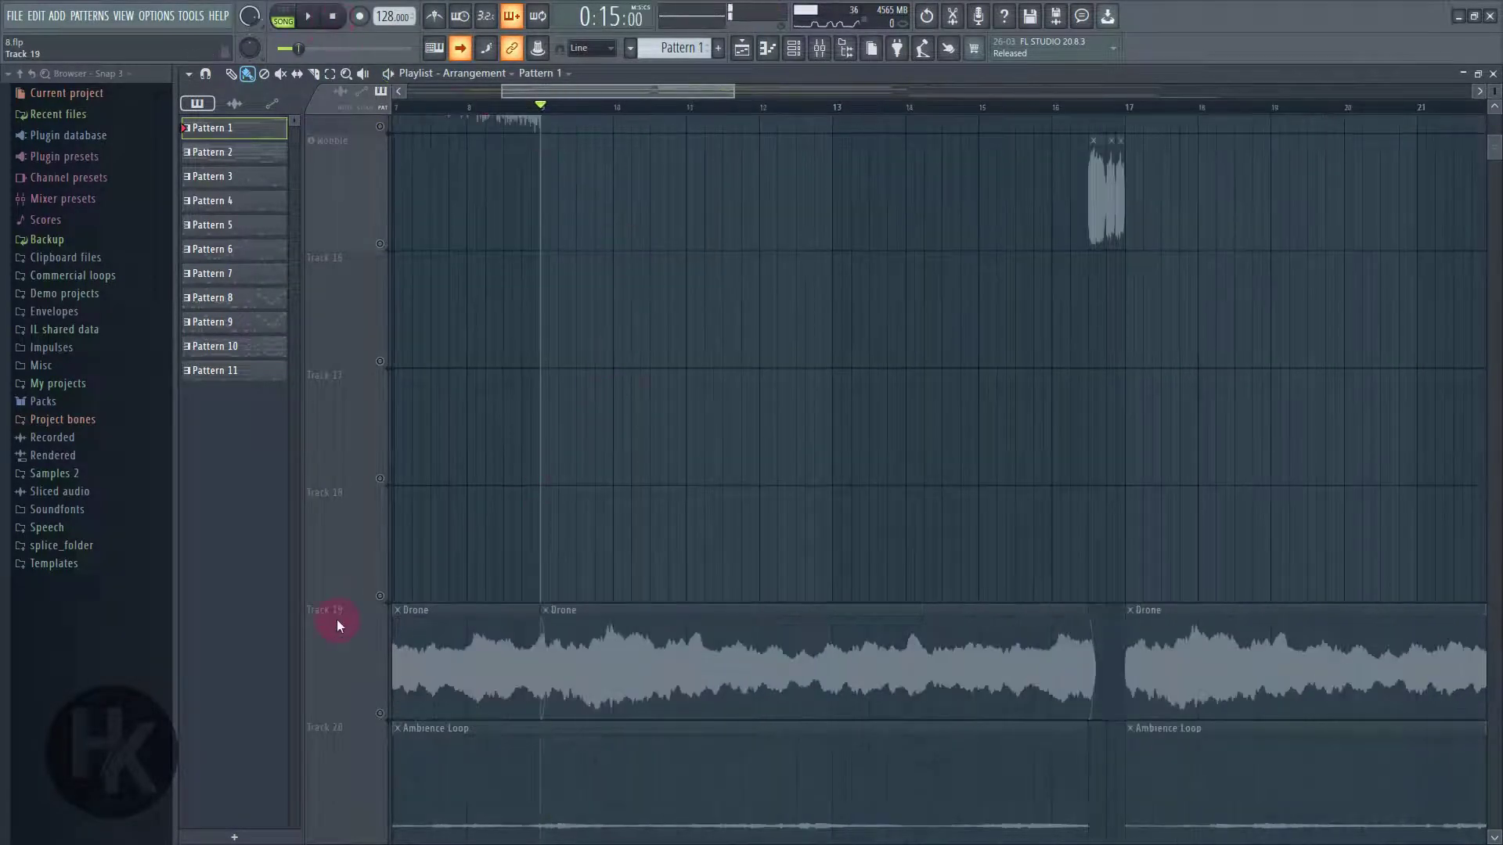
- Solo Track 19 with the Drone clips, play it from bar 9 and pause playback
click(380, 713)
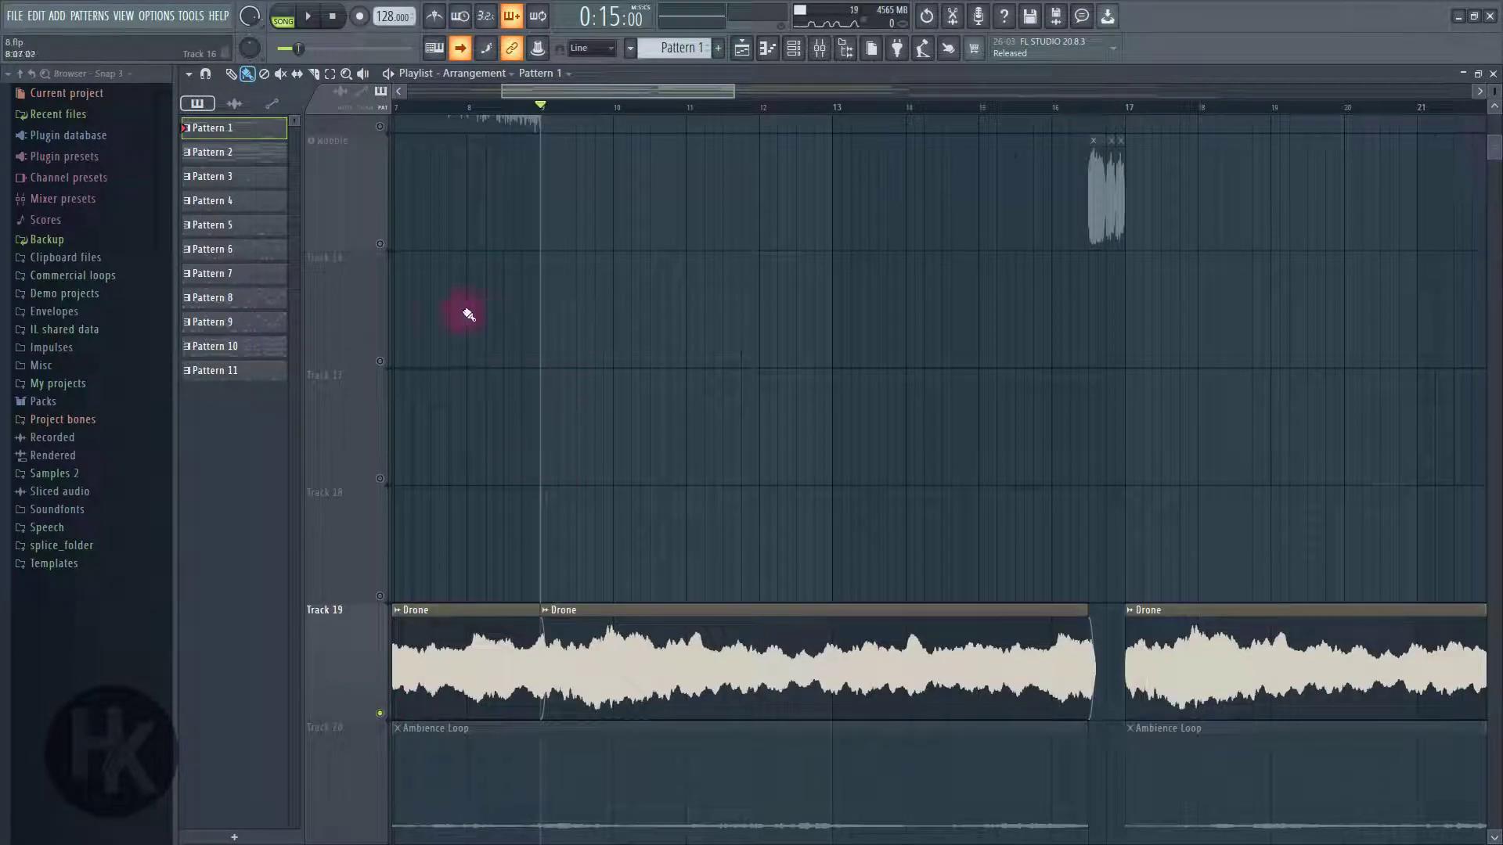
click(311, 19)
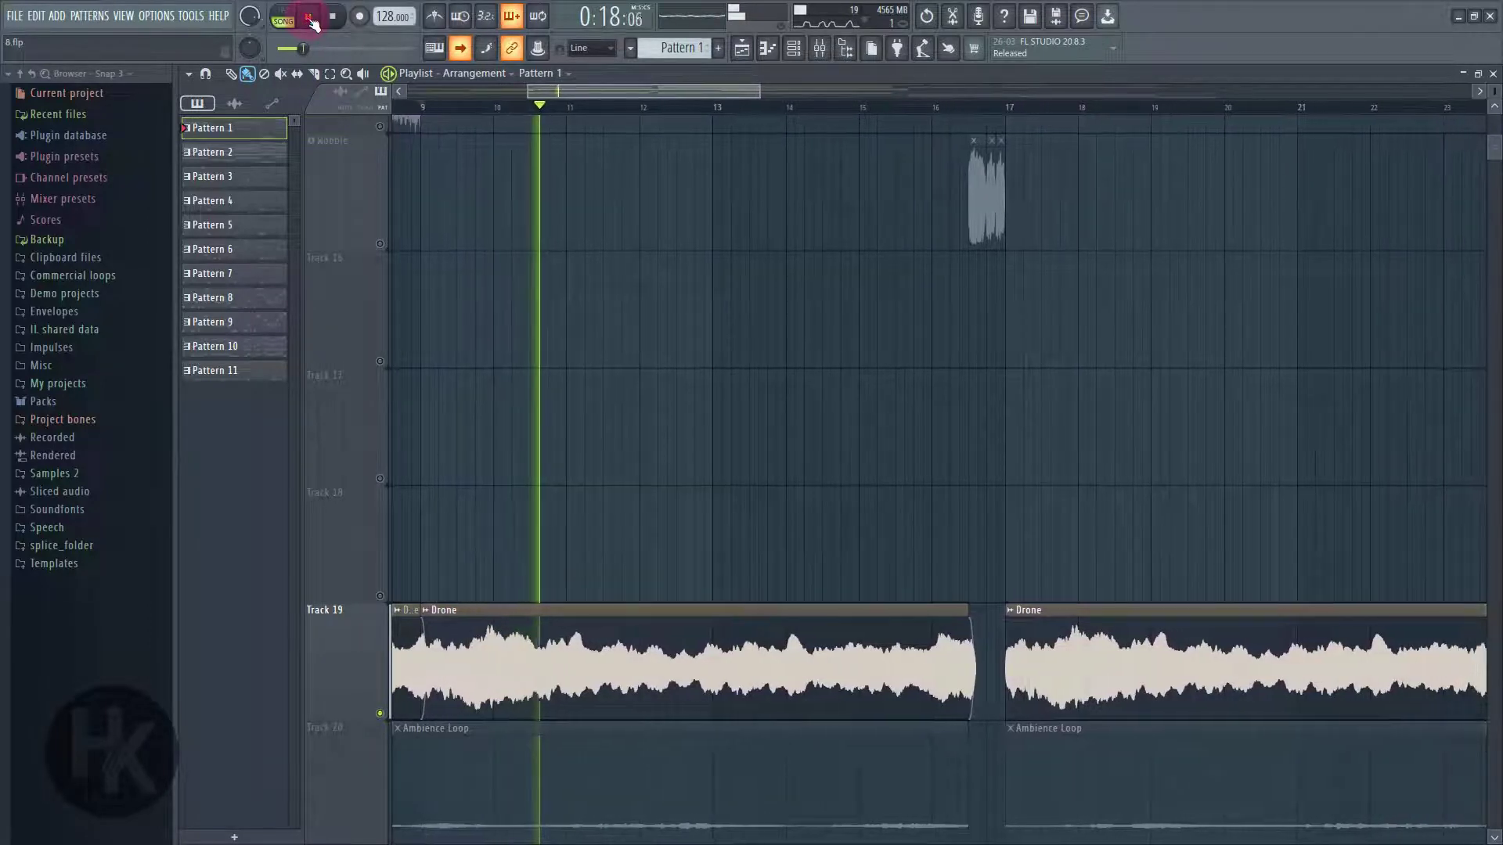
click(311, 19)
- Unmute Track 20 with the Ambience Loop clips and play it together with the Track 19 Drone from bar 10
scroll(425, 475, down, 4)
scroll(430, 708, up, 2)
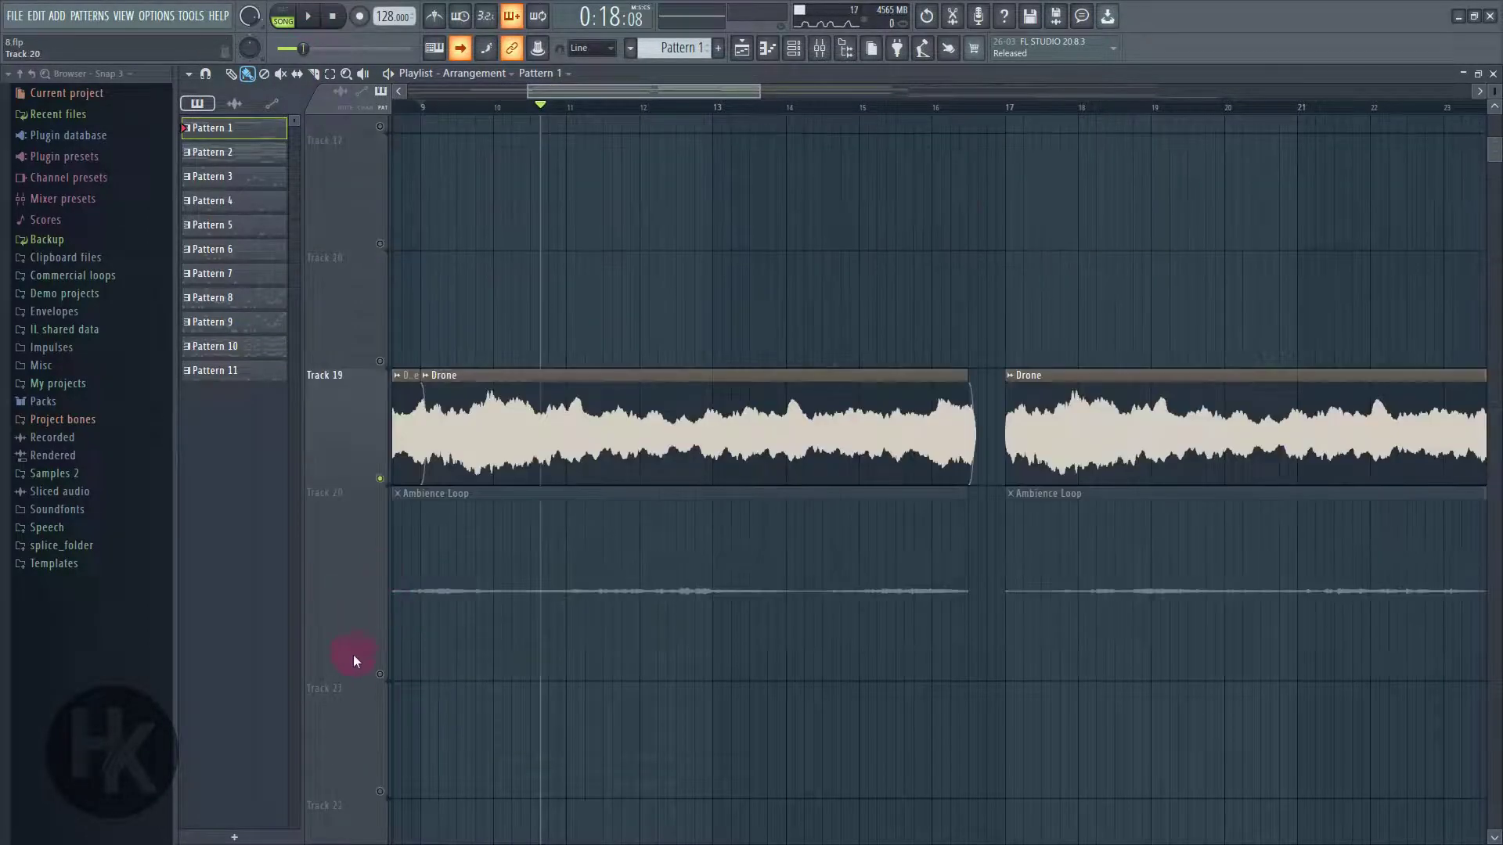
click(379, 674)
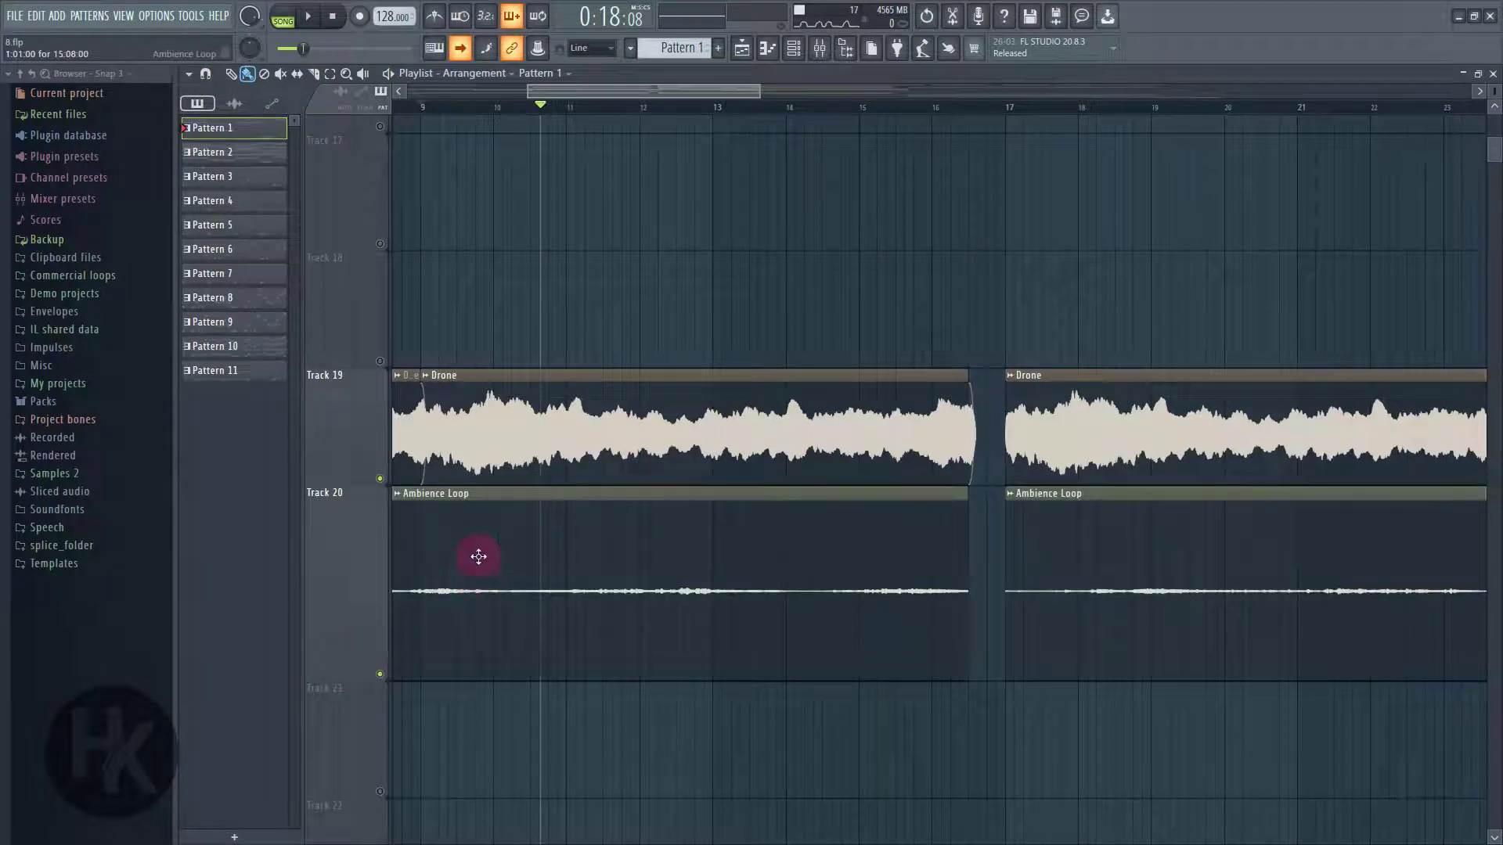
click(498, 108)
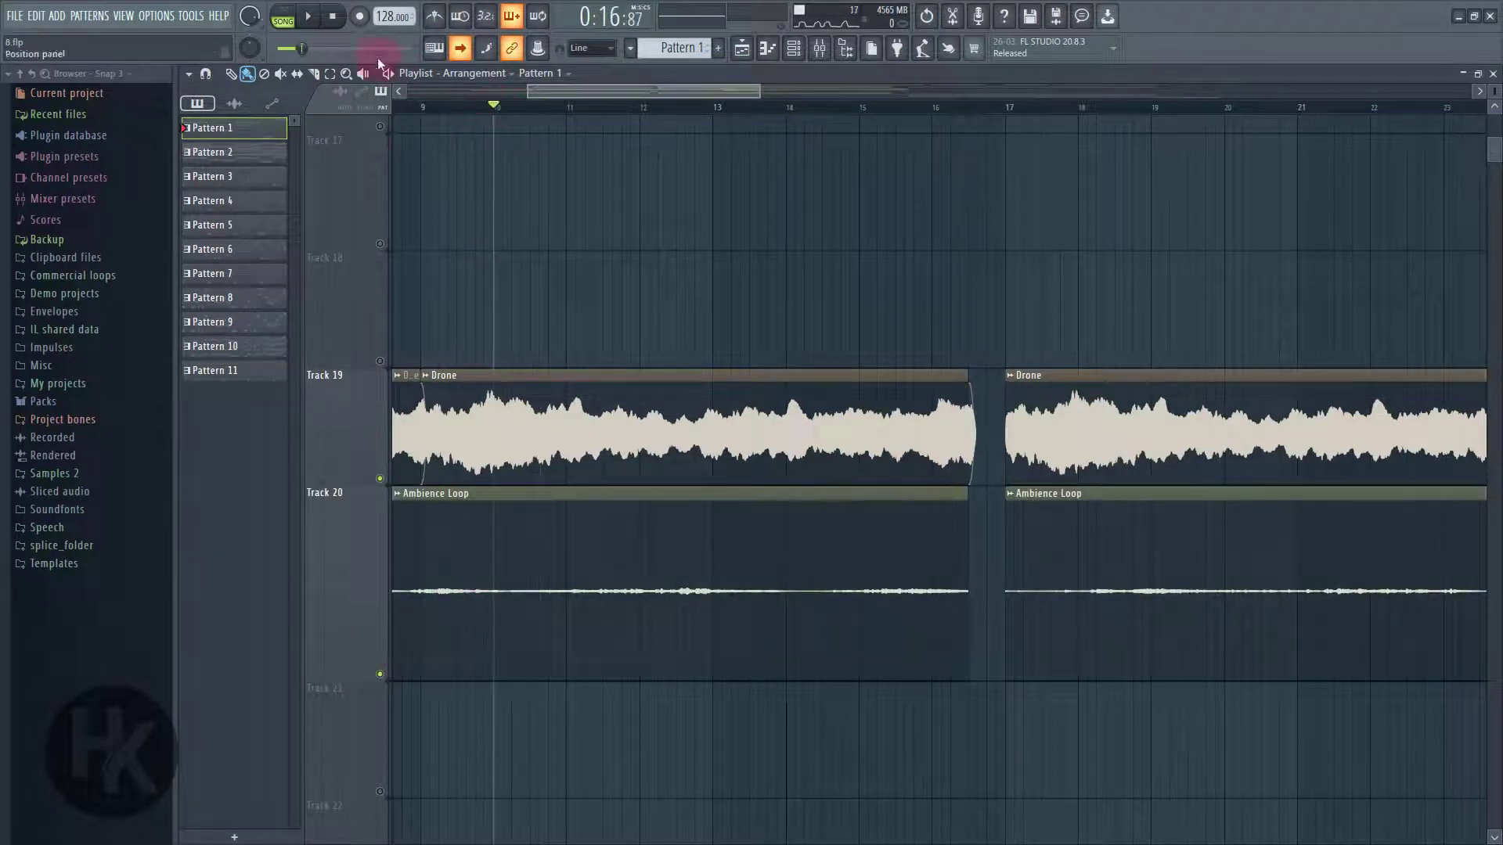
click(311, 17)
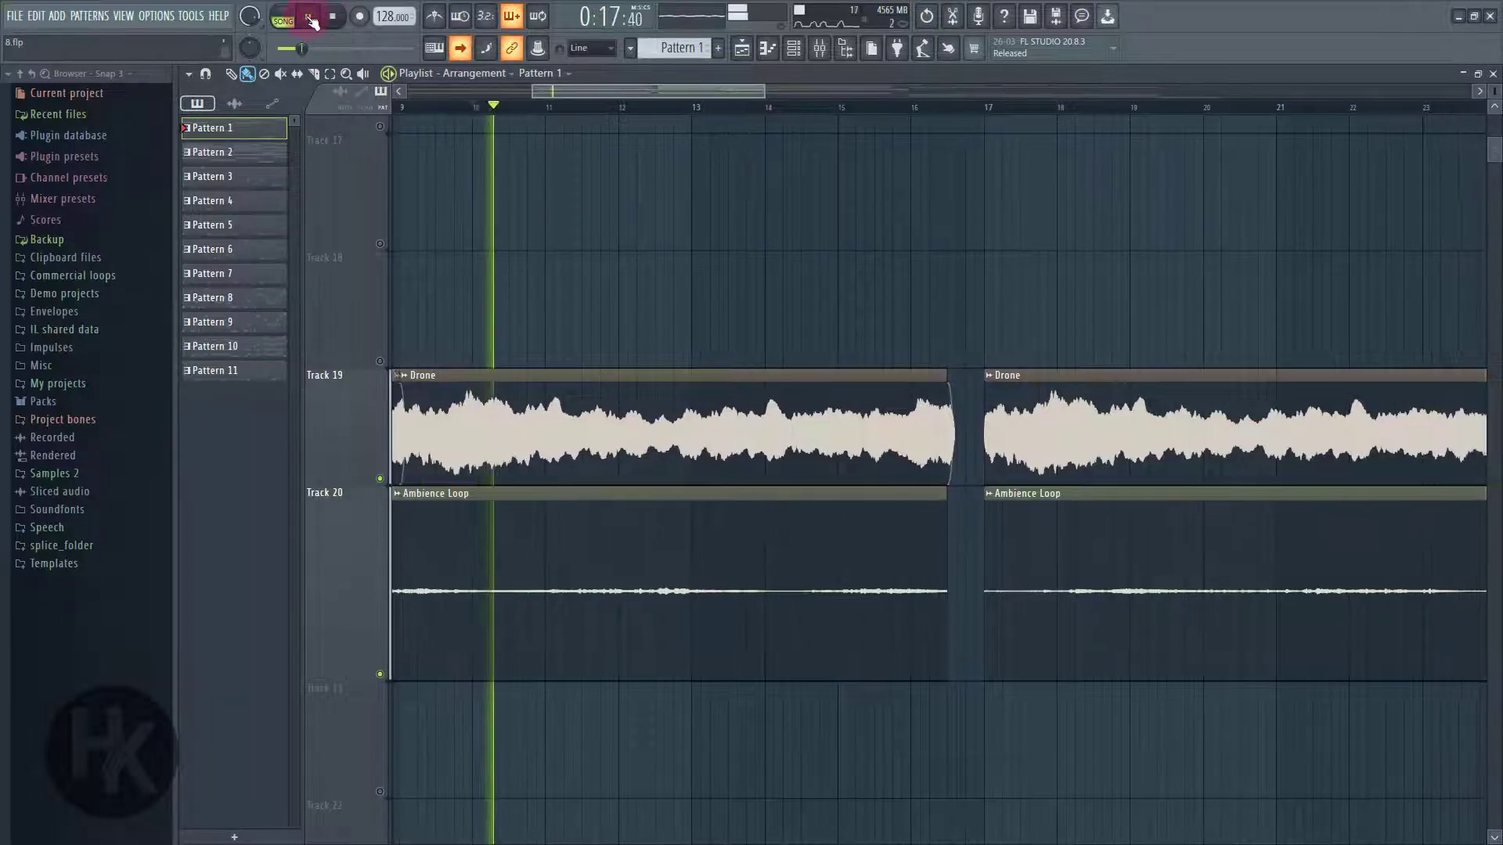
- Mute Track 19 to hear the Ambience Loop on its own, and stop playback
click(341, 508)
click(380, 478)
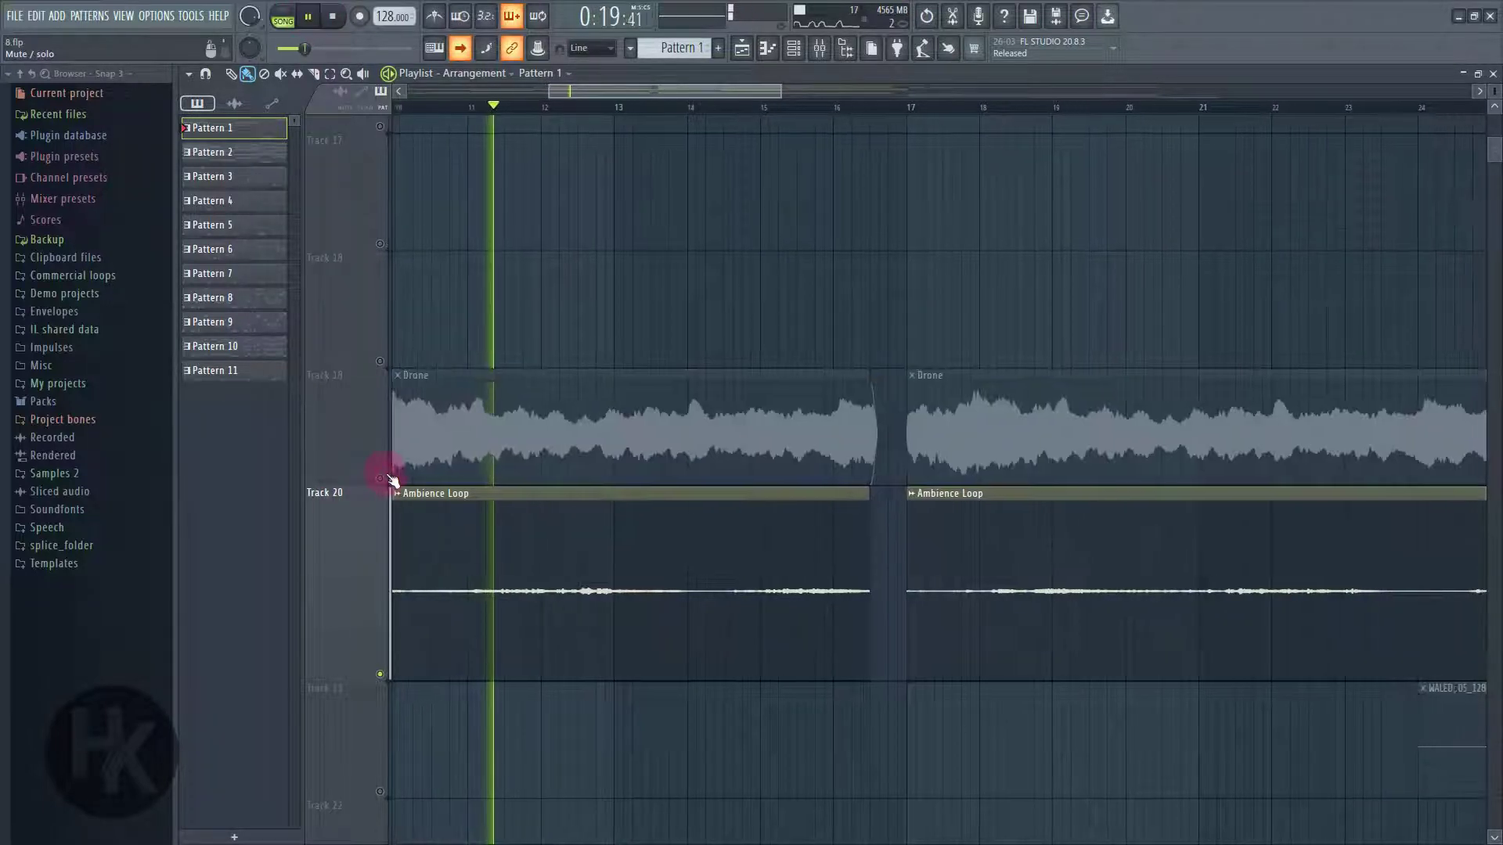
click(331, 16)
- Reduce the playlist track height and turn all the muted tracks back on
scroll(388, 661, up, 6)
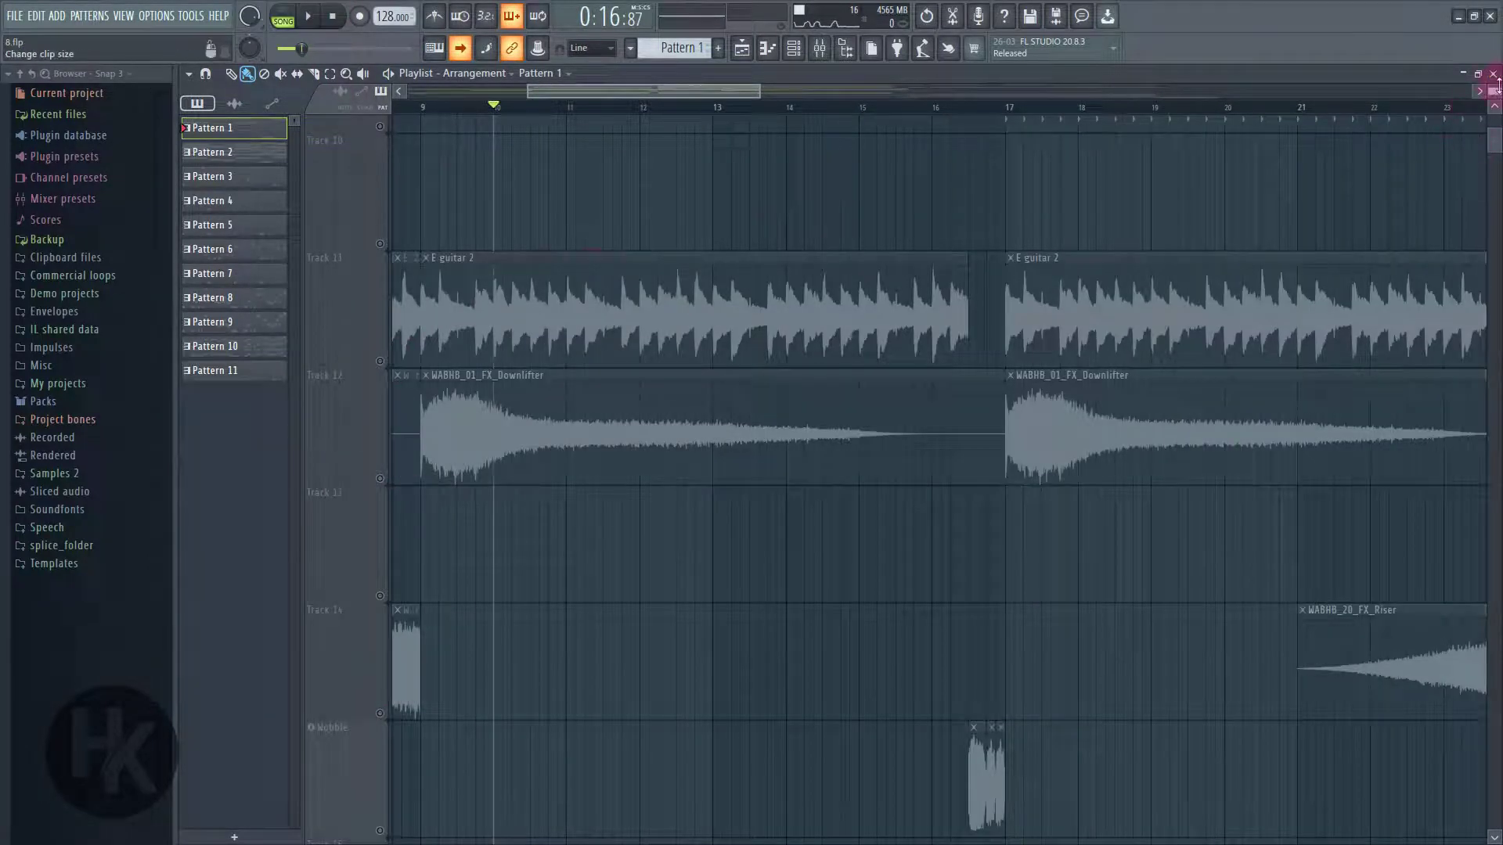
drag(1496, 85, 429, 247)
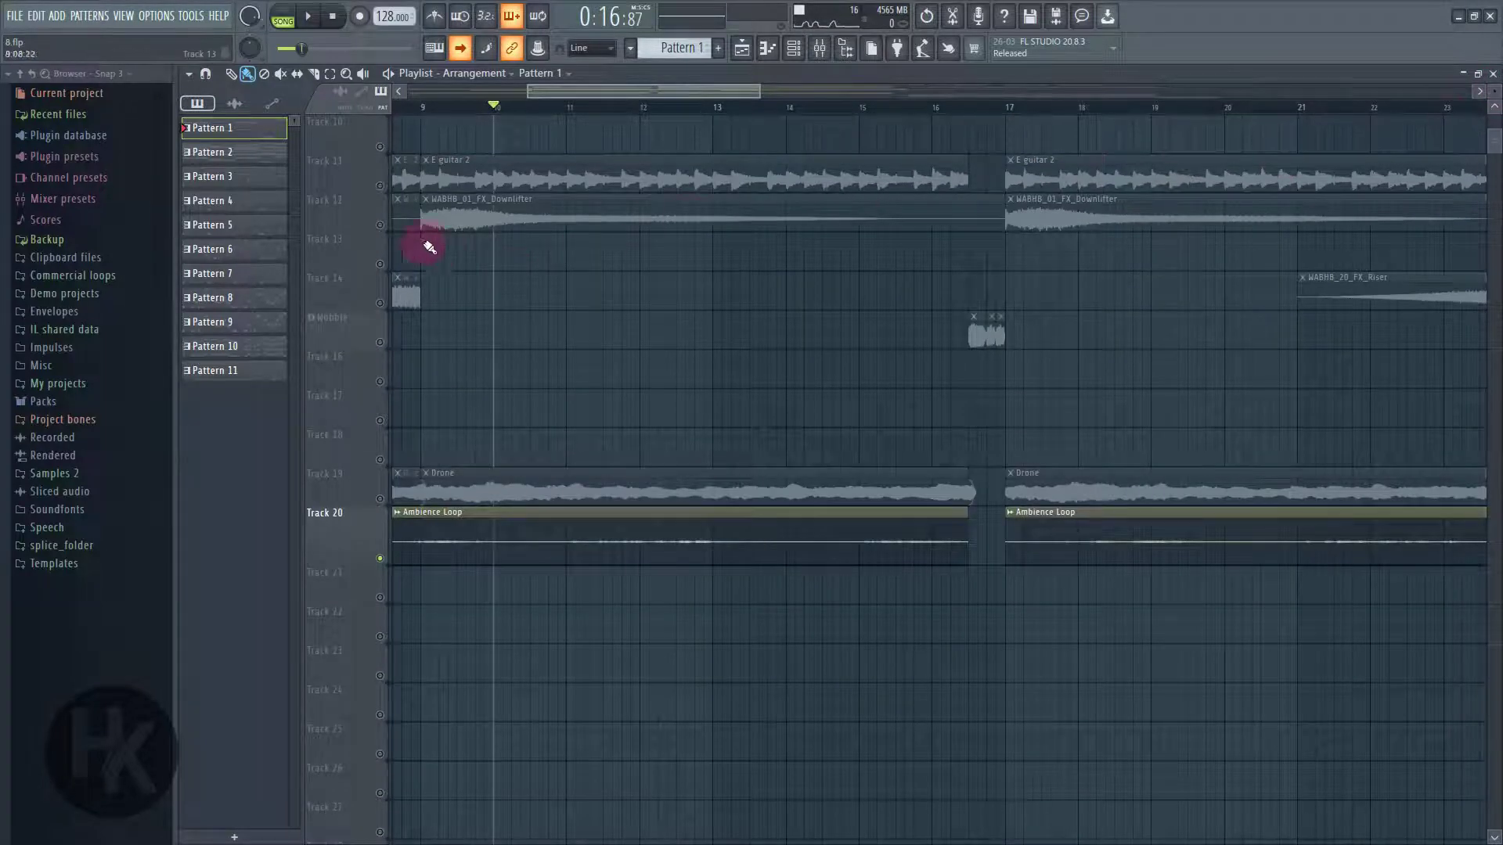
right_click(368, 219)
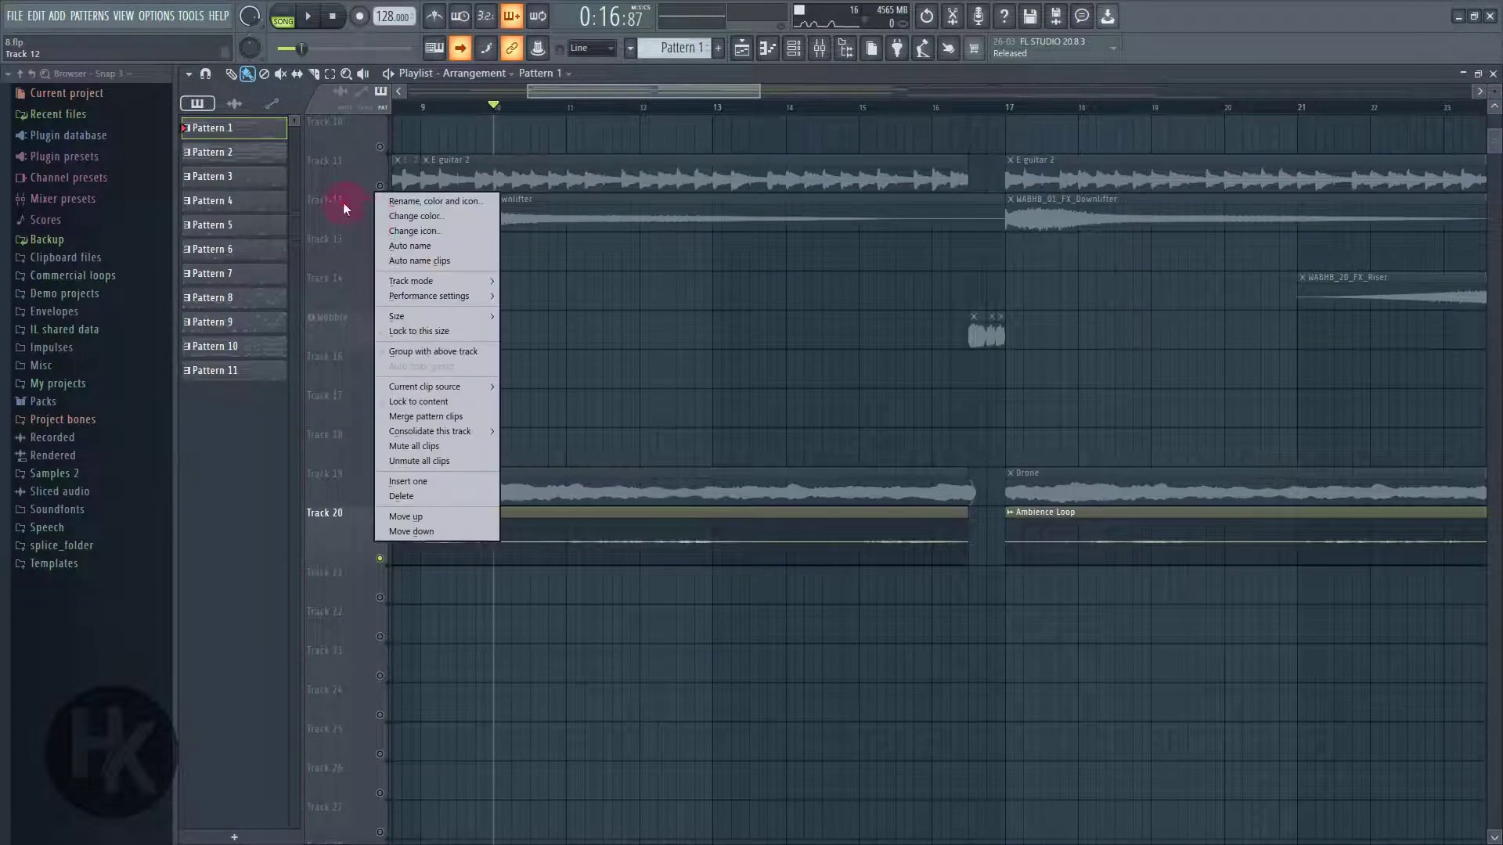
click(366, 214)
click(381, 225)
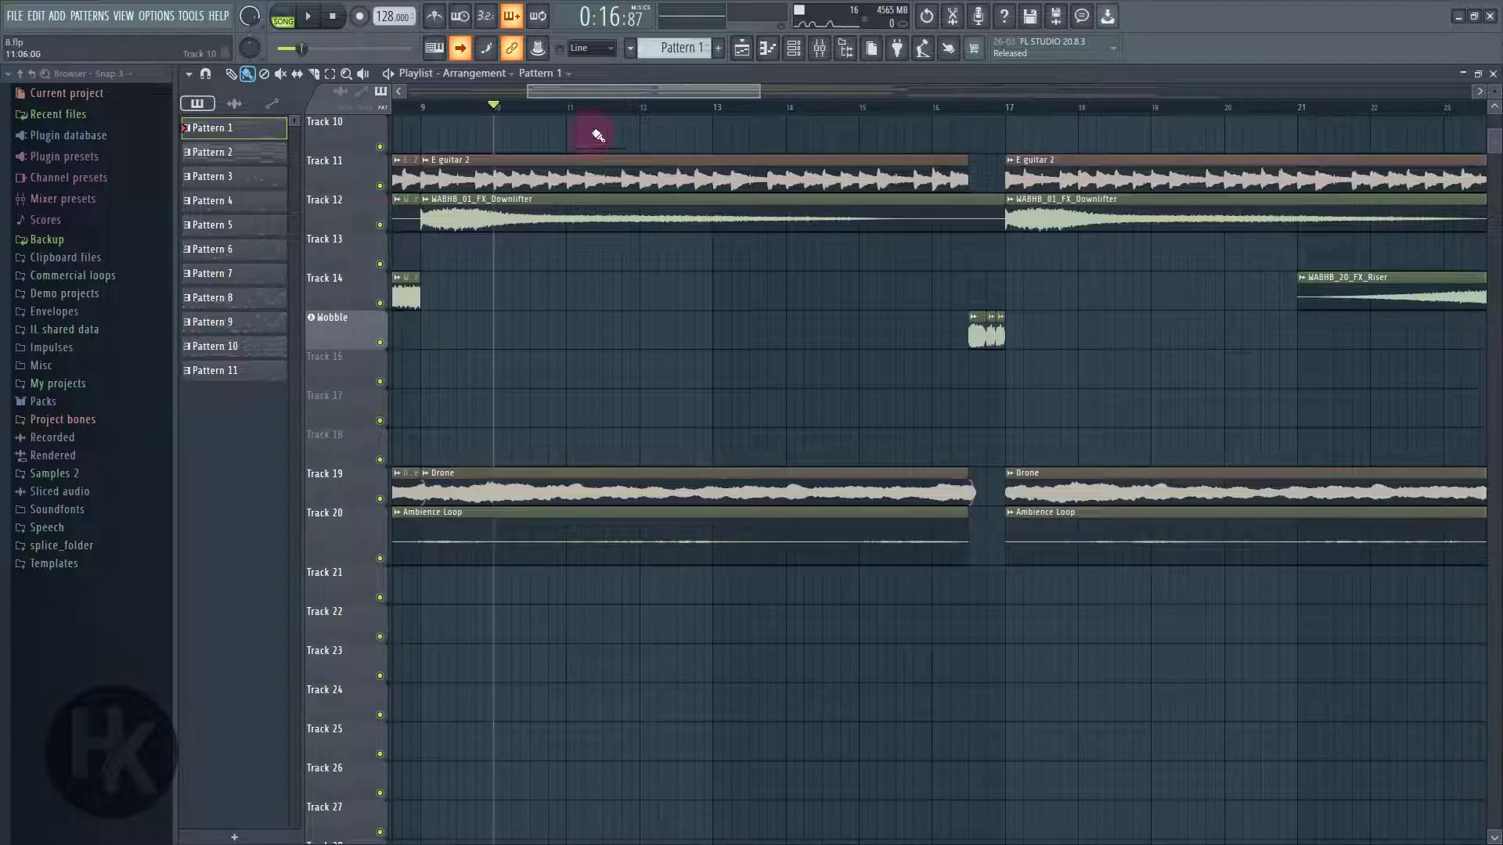
- Look over the effect and guitar clips from bar 1 through the section ending near bar 33, and save the project
drag(613, 92, 404, 91)
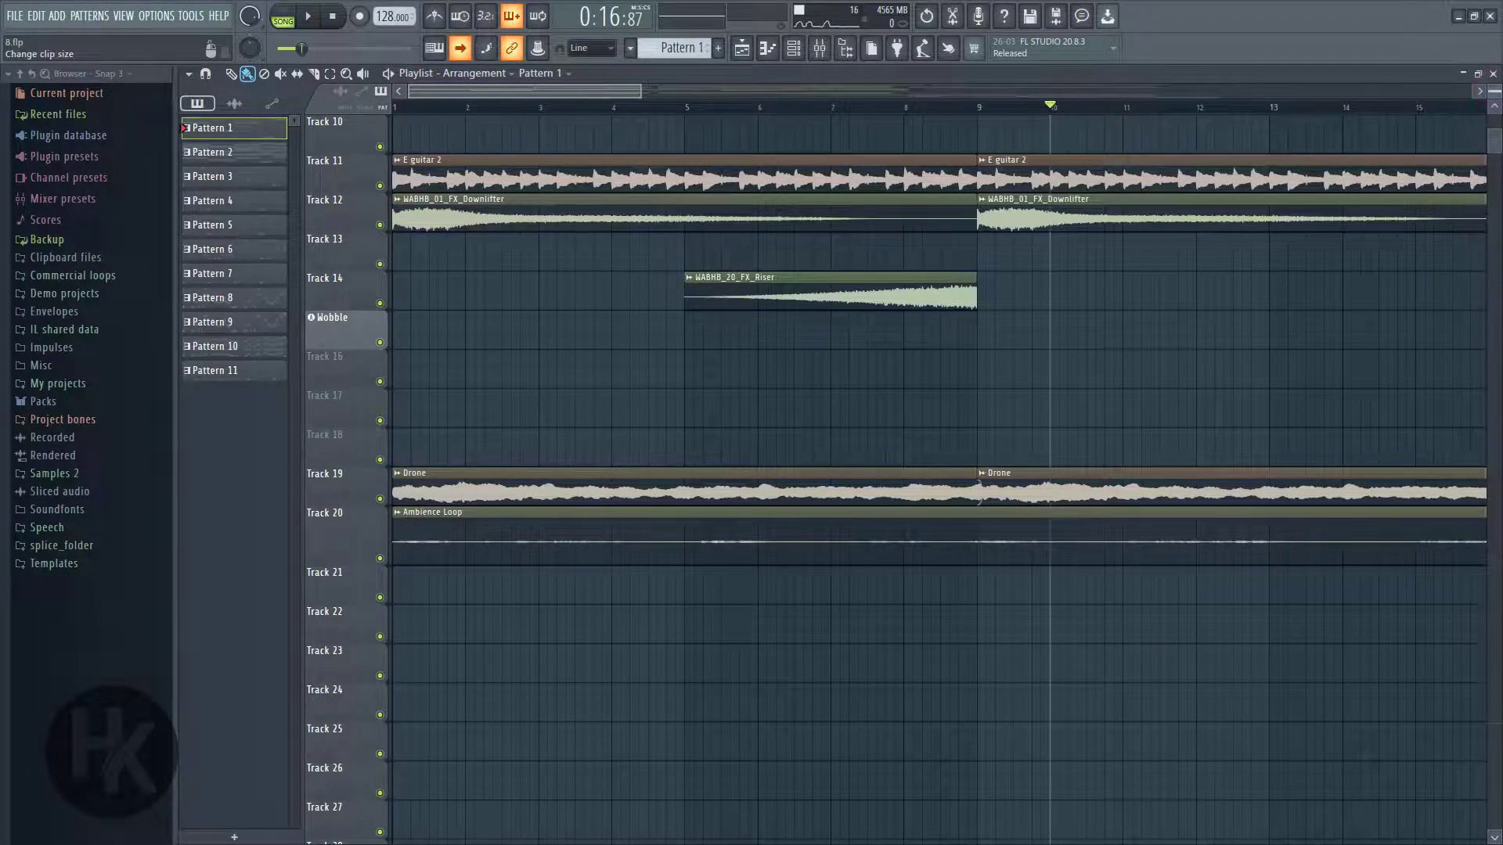
scroll(976, 180, up, 2)
scroll(976, 180, up, 2)
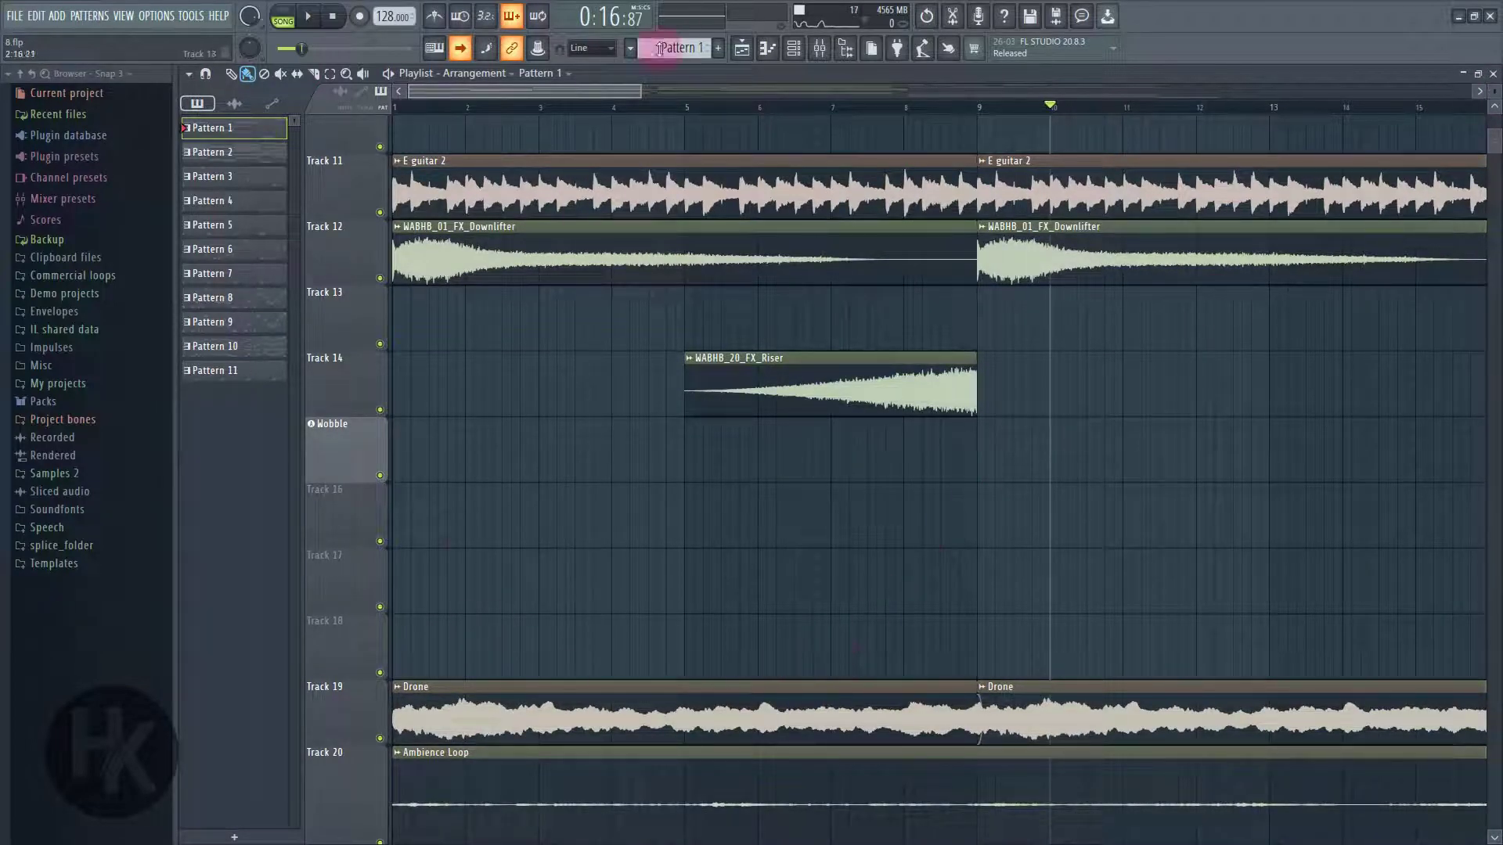
drag(643, 93, 963, 93)
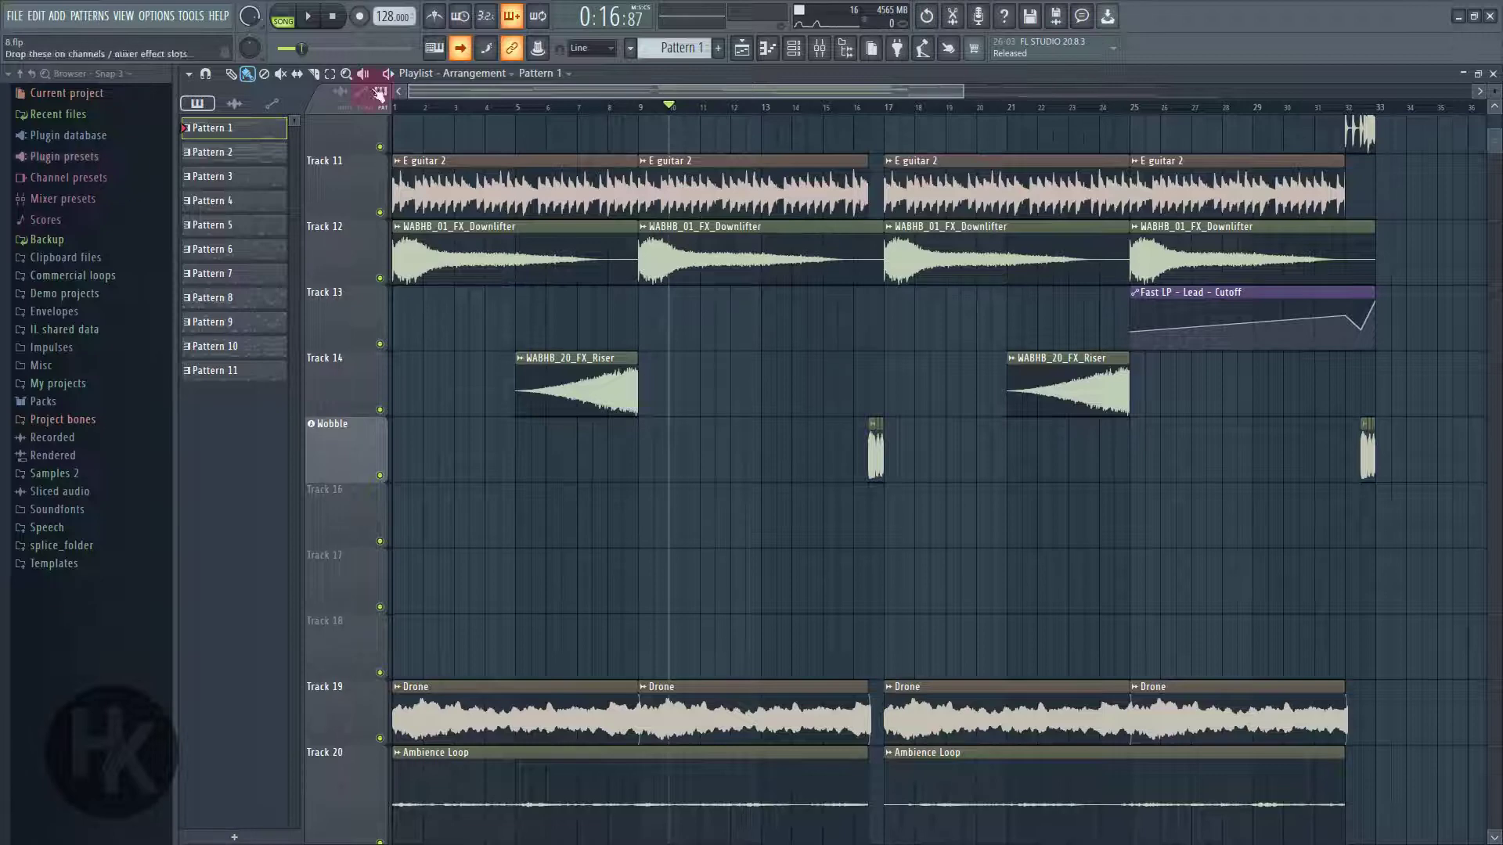
key(ctrl+s)
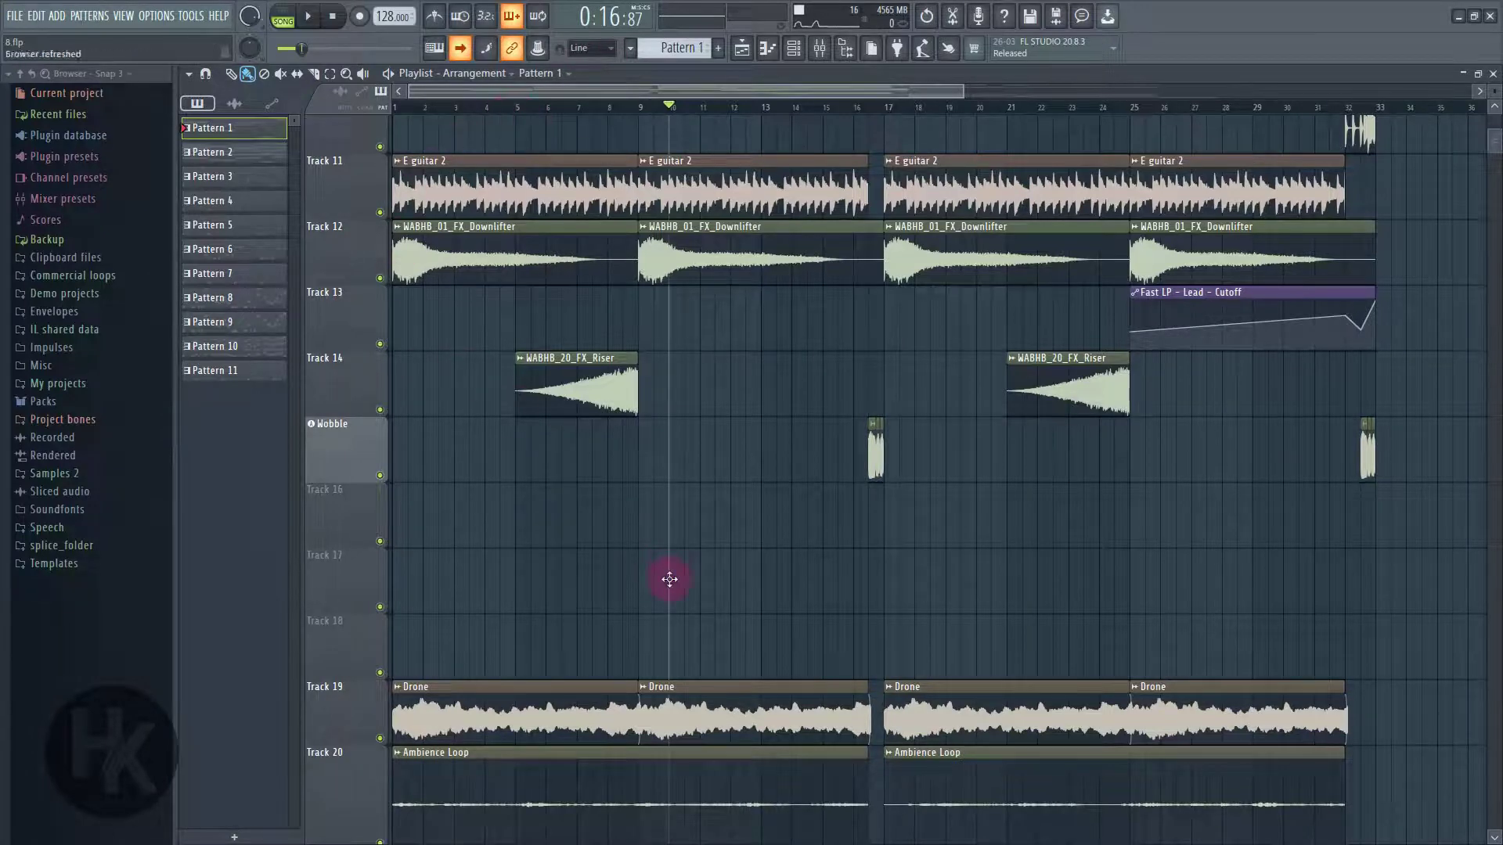
- Look over the Downlifter, Riser, Wobble and Drone tracks and move the song position to bar 1
scroll(669, 579, up, 1)
scroll(668, 577, down, 3)
scroll(673, 583, up, 1)
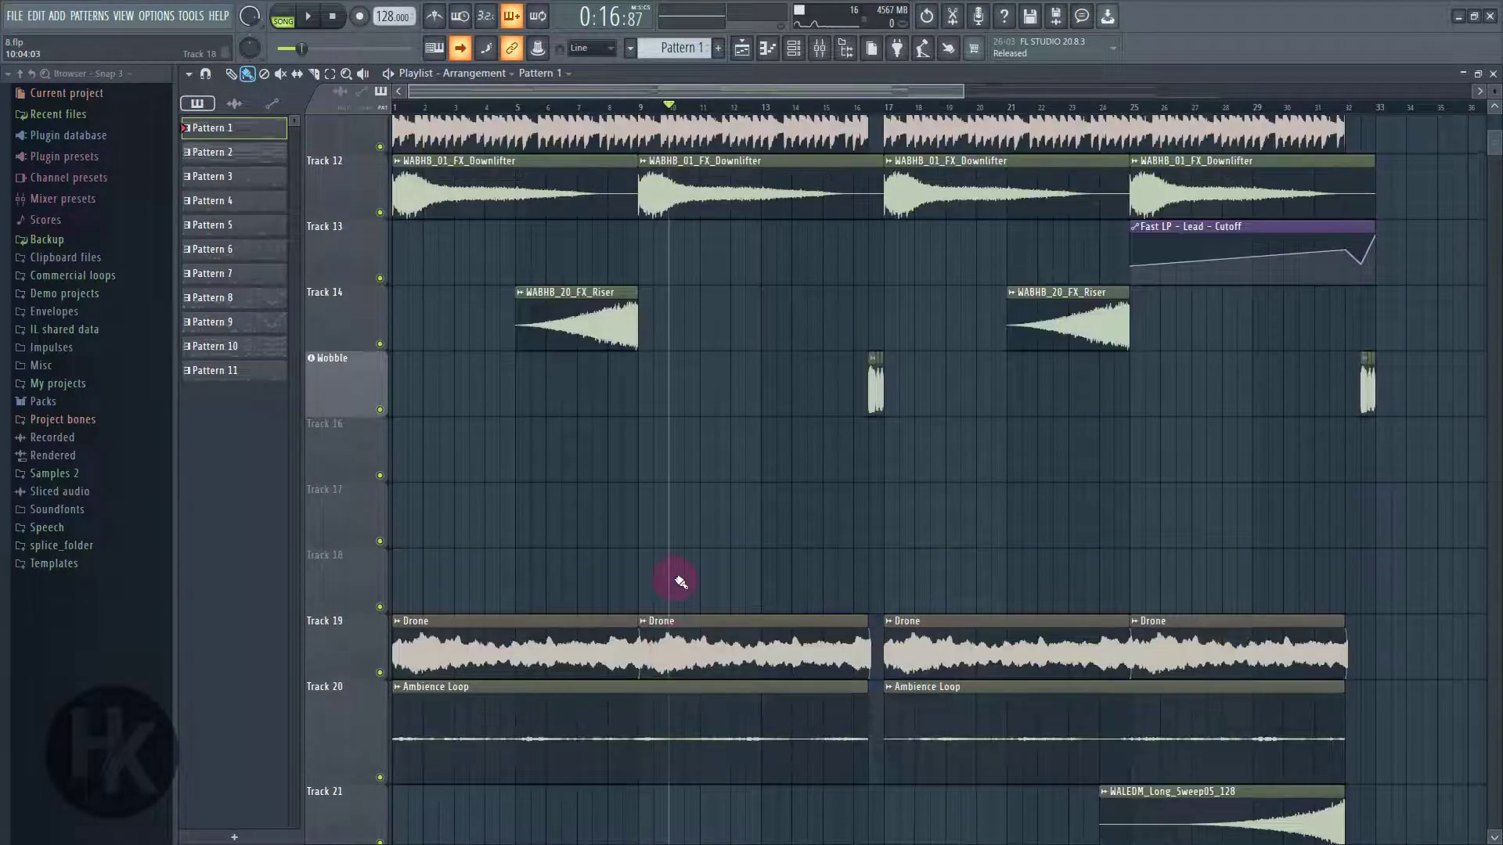
scroll(584, 483, up, 2)
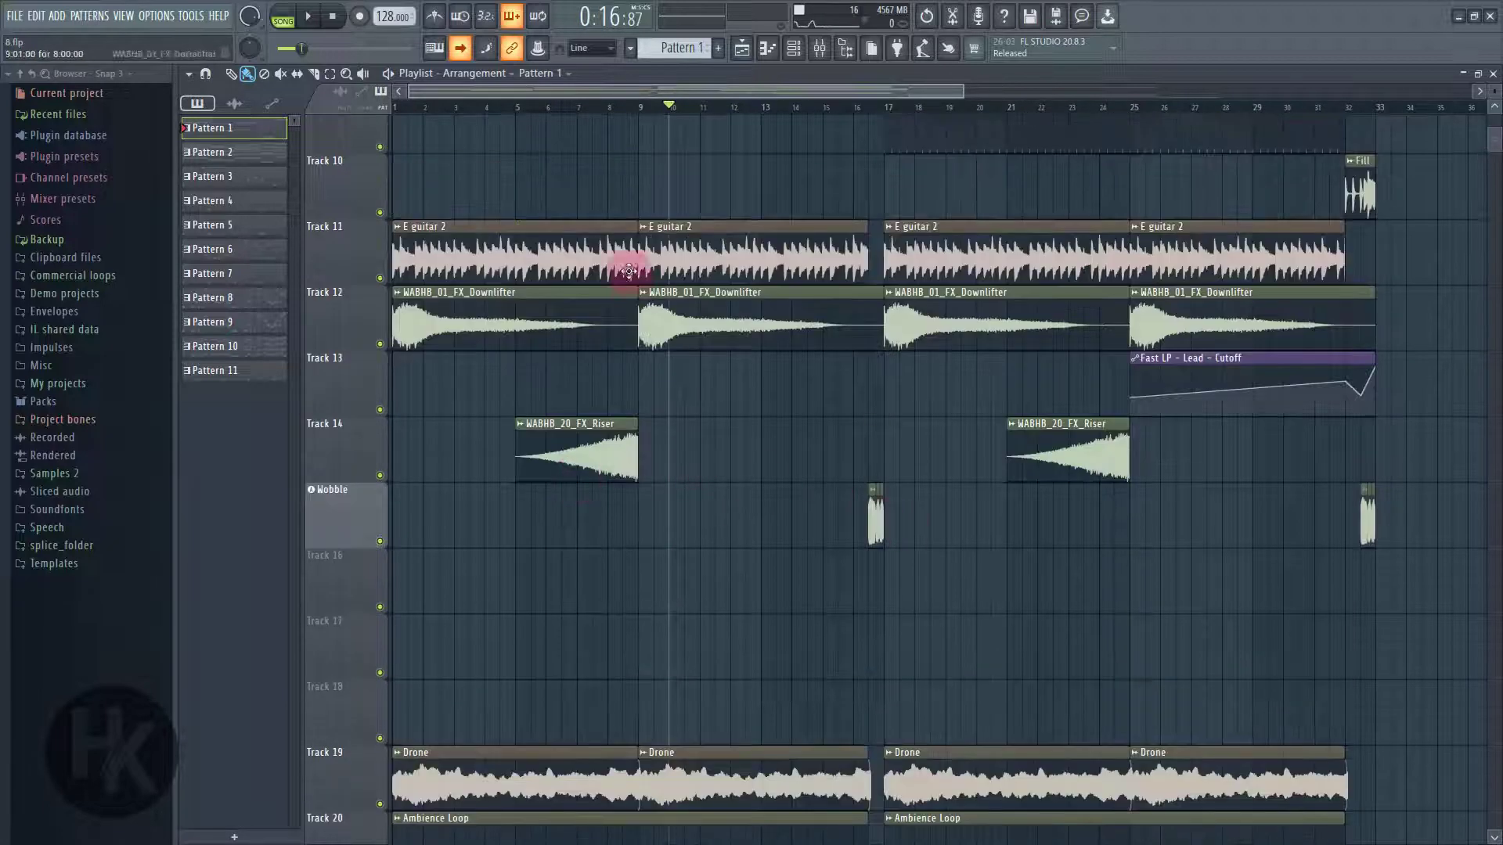
click(397, 109)
scroll(501, 415, up, 5)
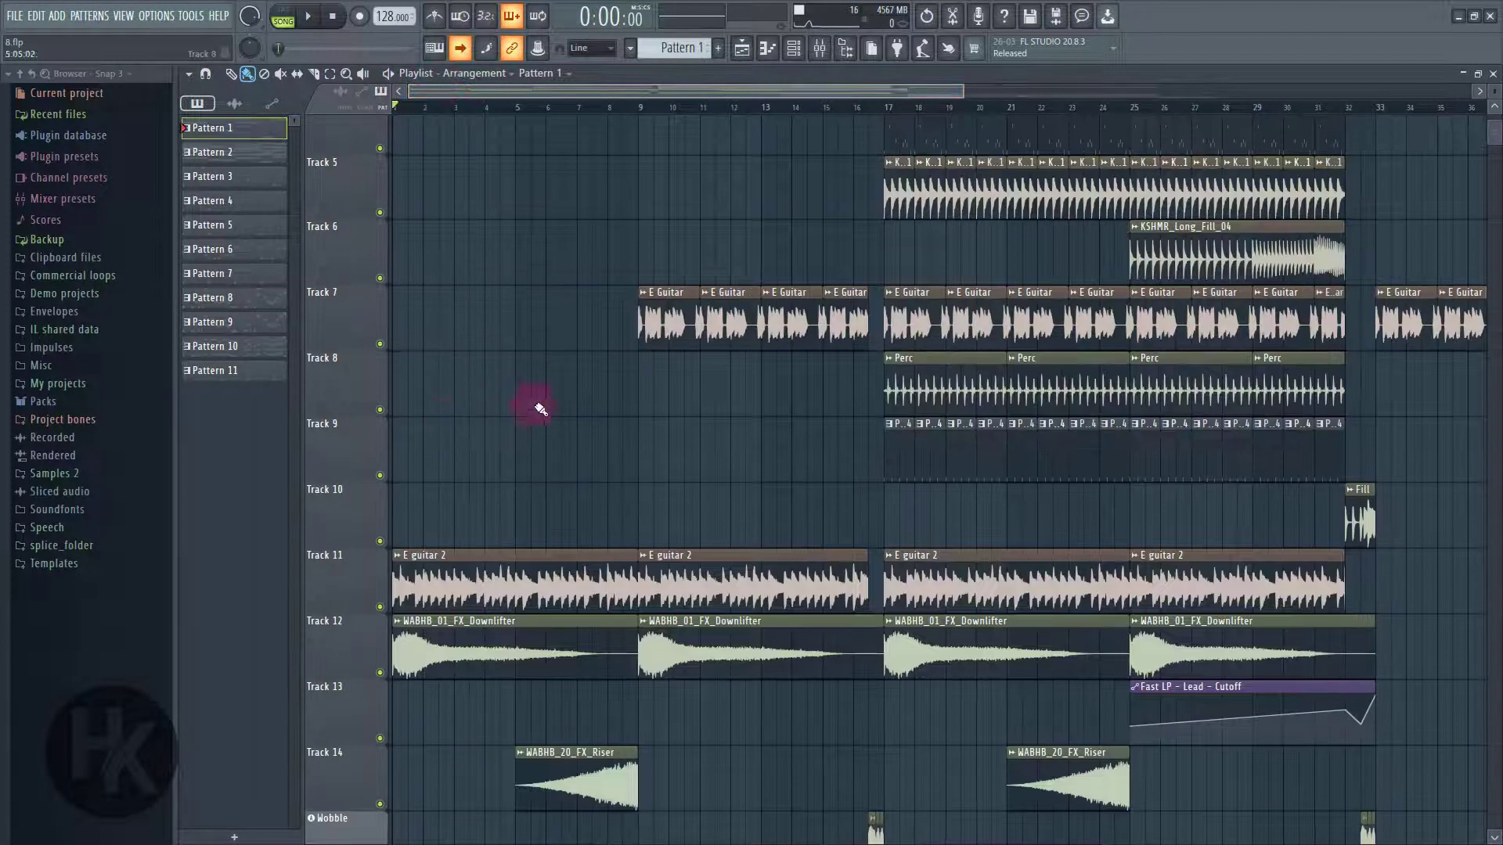
- Play the full arrangement from bar 9 with all tracks active while viewing its clips, and stop playback
click(646, 108)
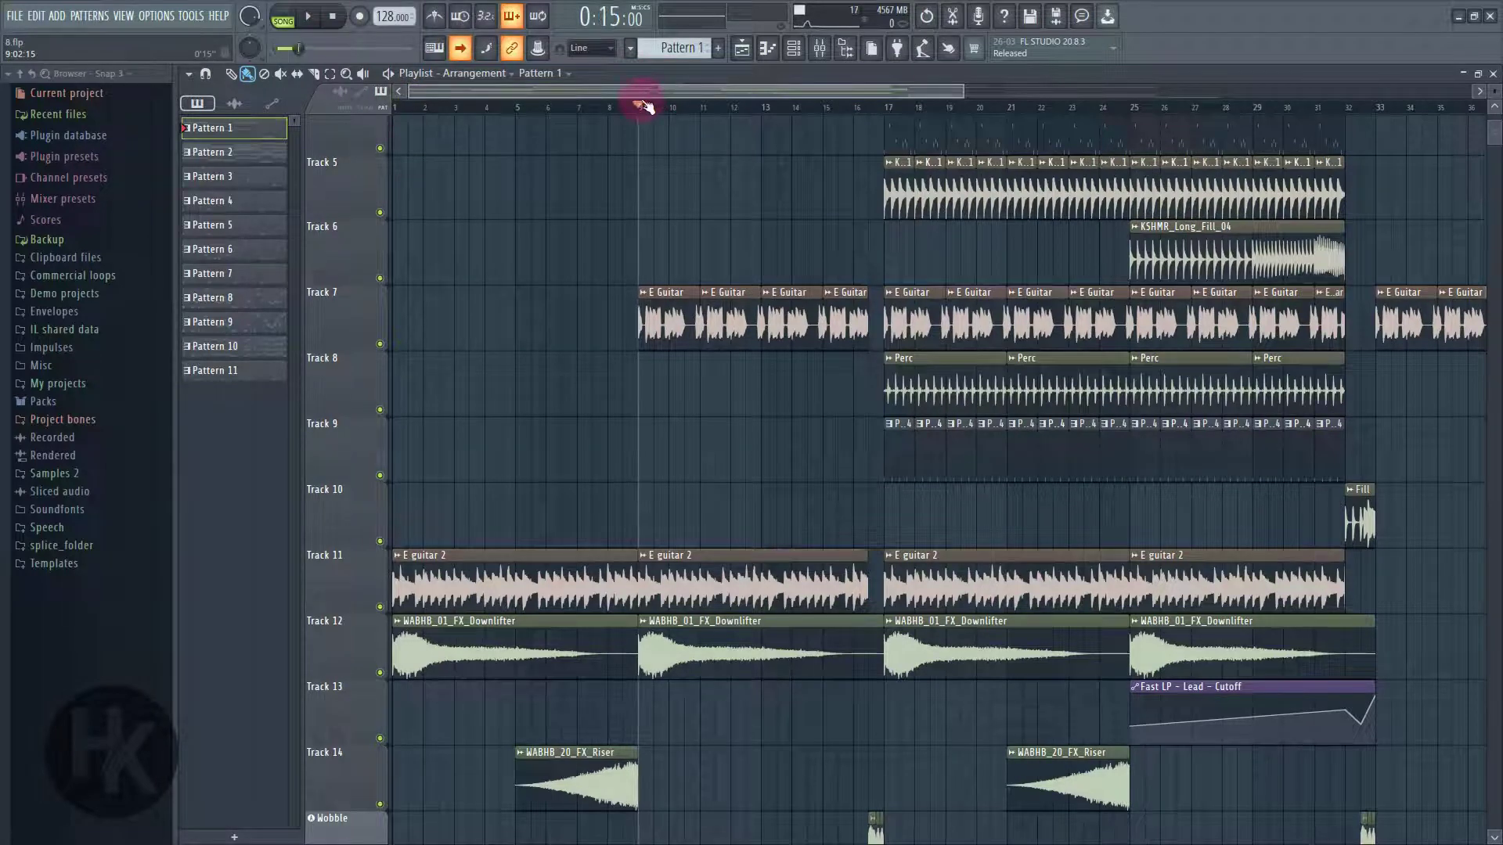
click(312, 17)
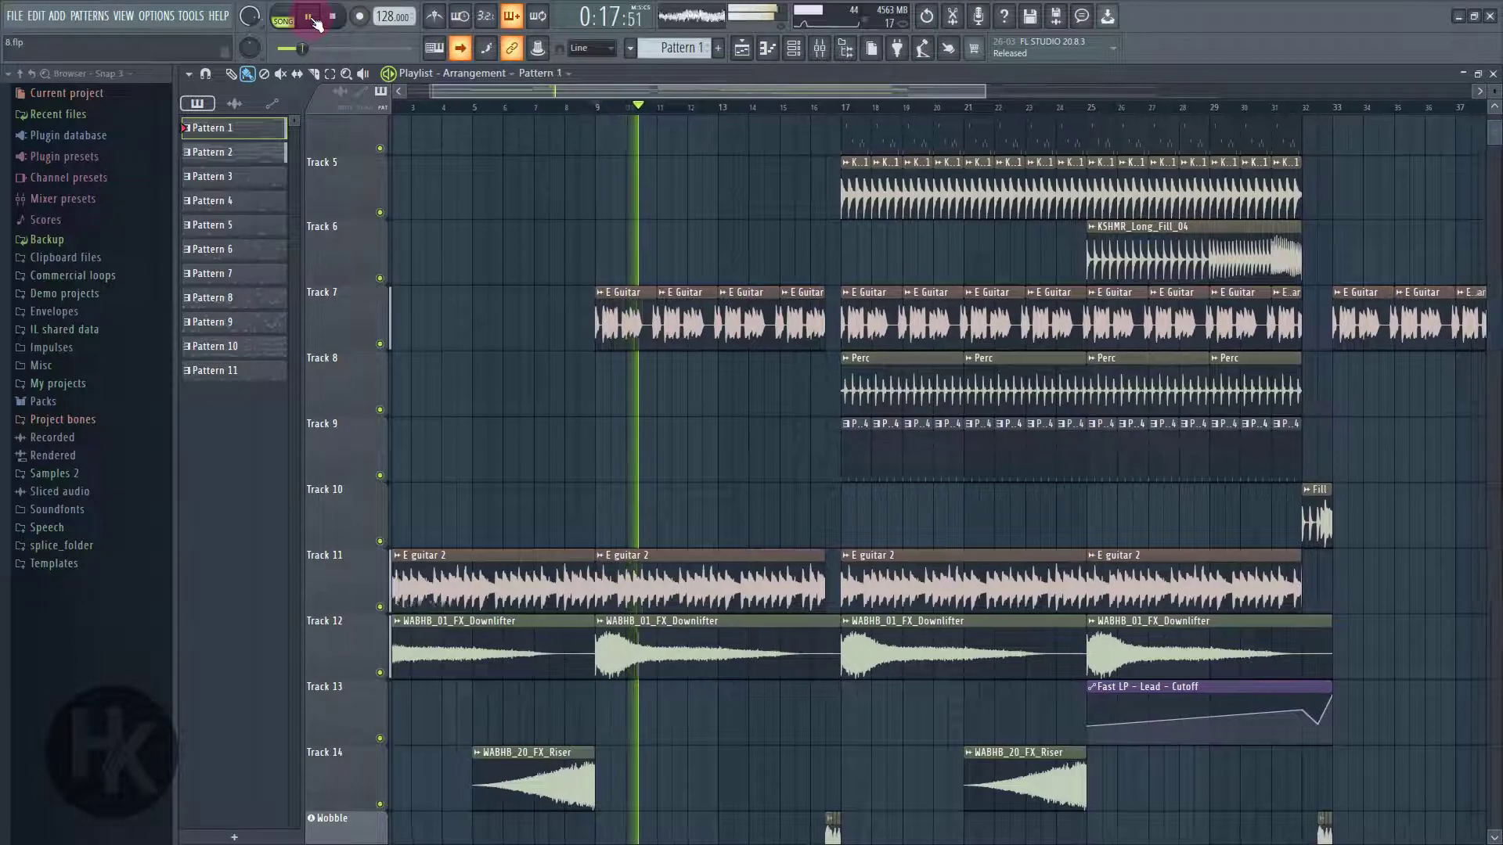
scroll(728, 685, down, 3)
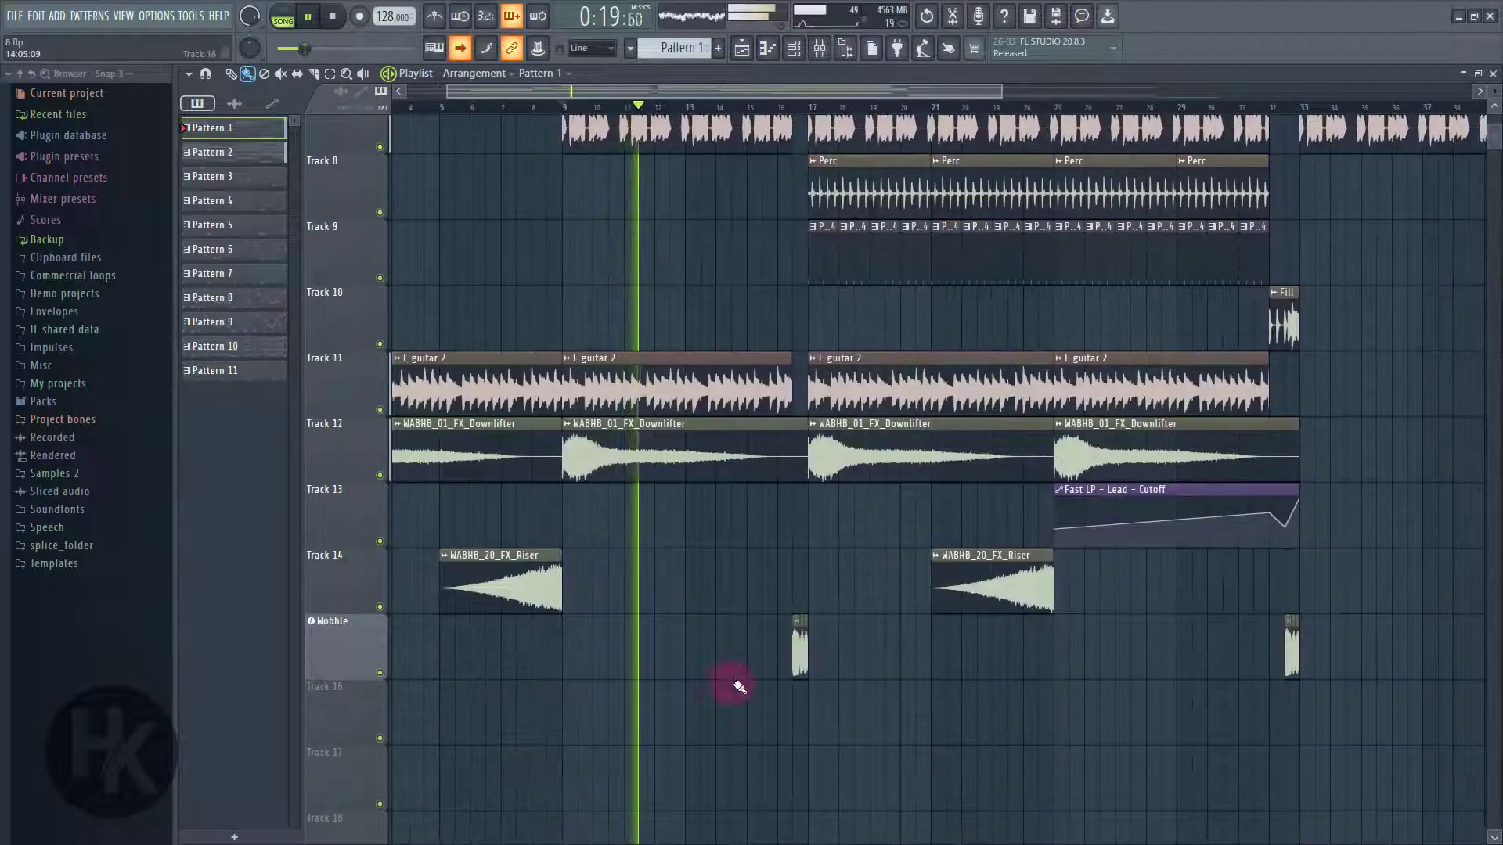
scroll(744, 683, up, 3)
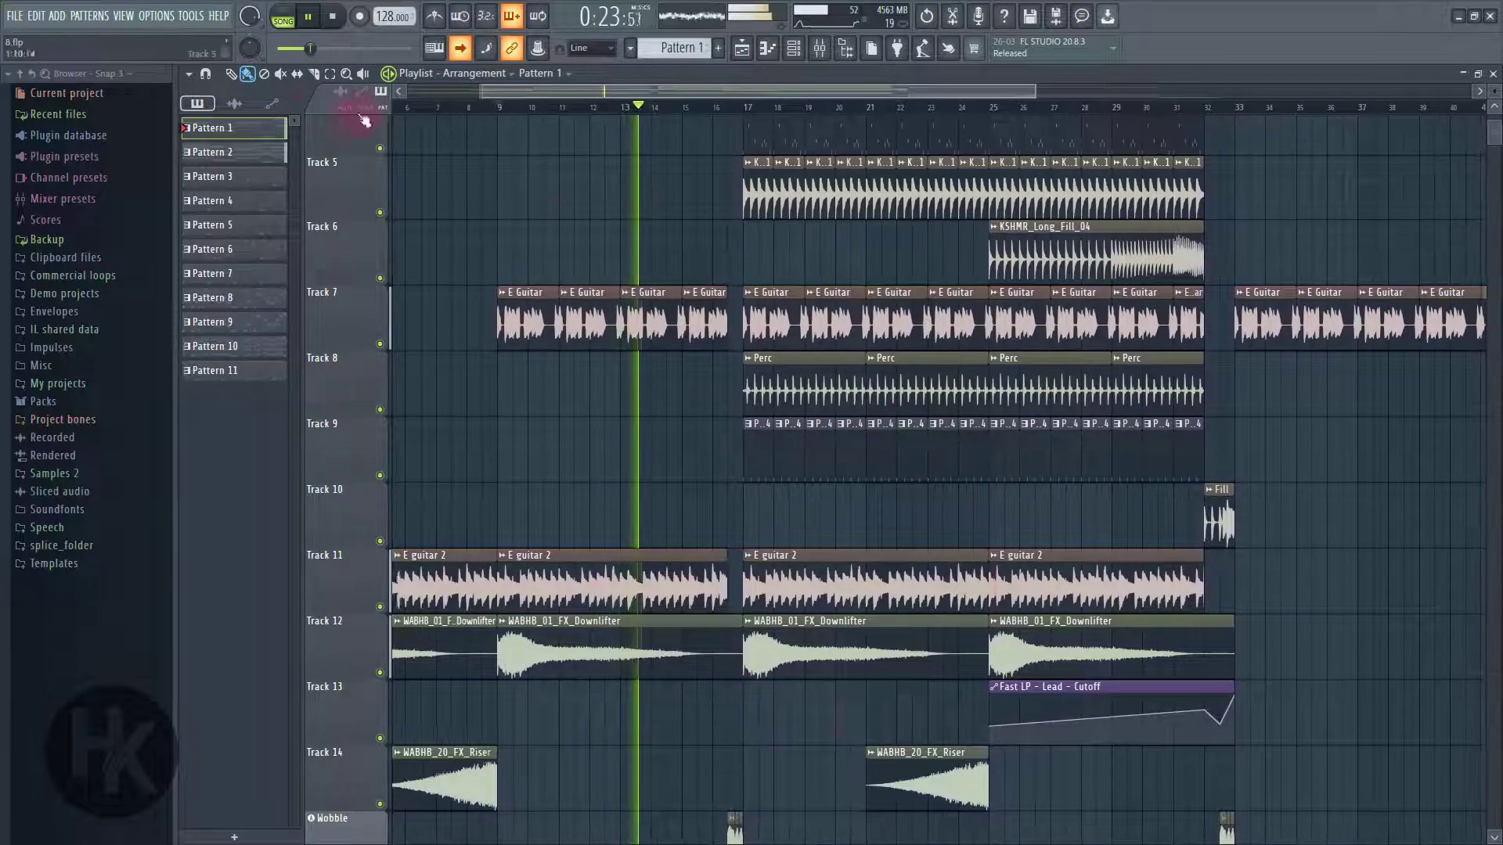
click(334, 19)
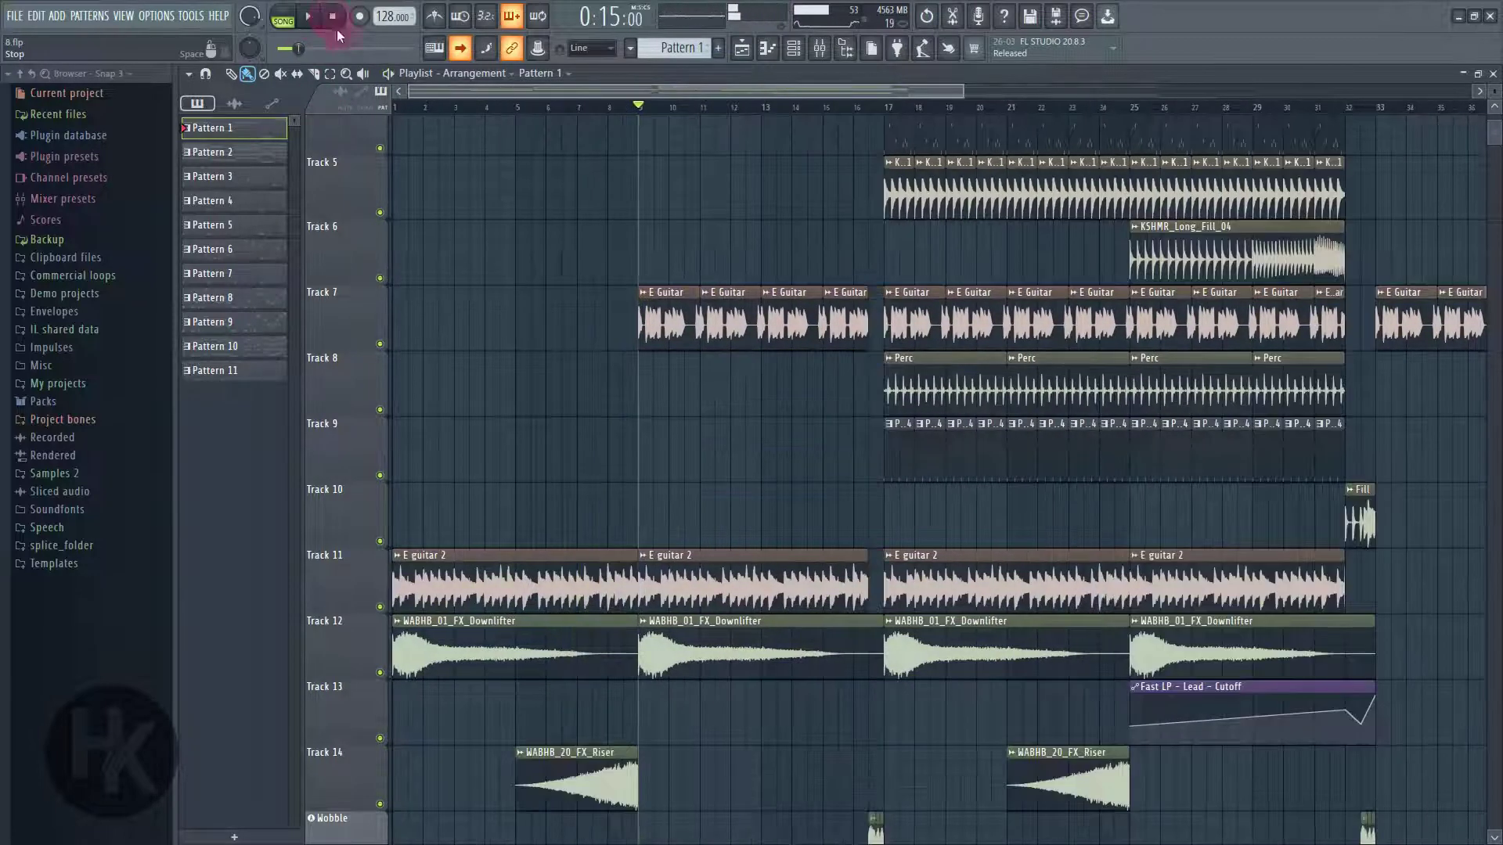
- Select the gap before bar 17, from 16:09:00 to 17:01:00, and play that range
scroll(1080, 810, down, 3)
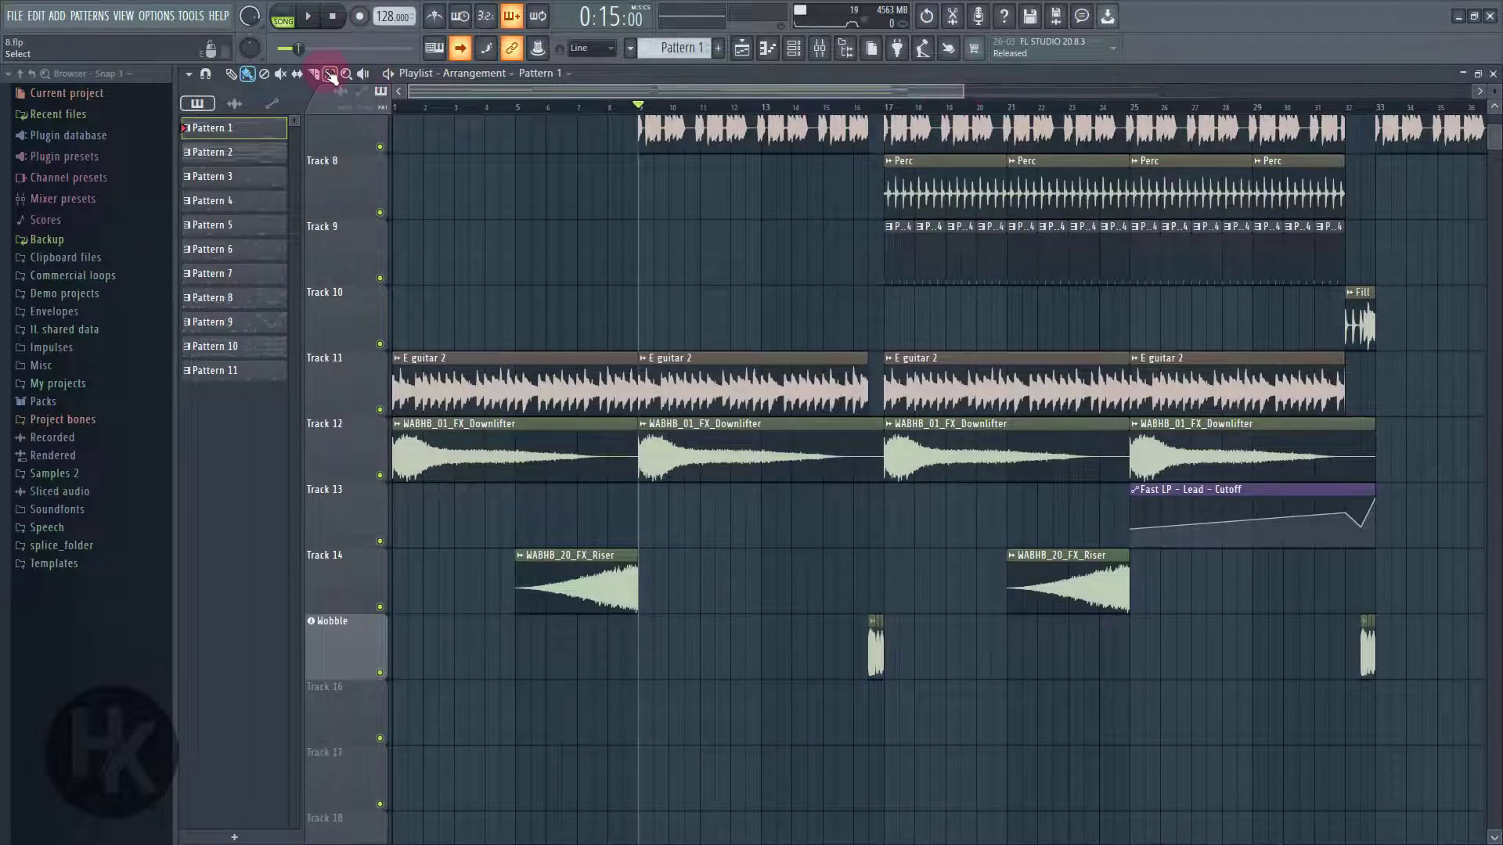
drag(869, 115, 890, 117)
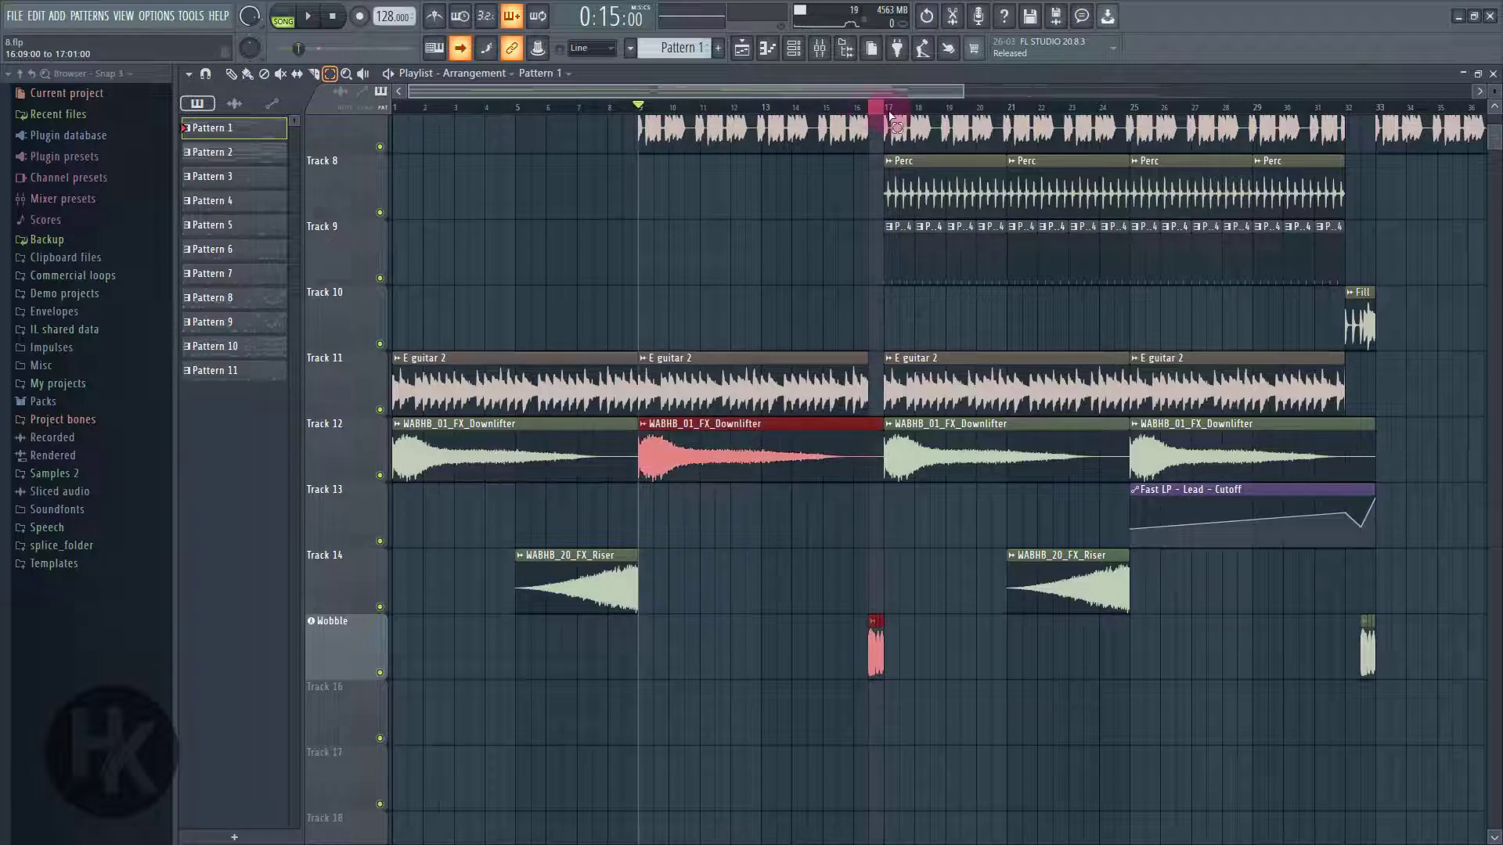
click(311, 19)
click(311, 18)
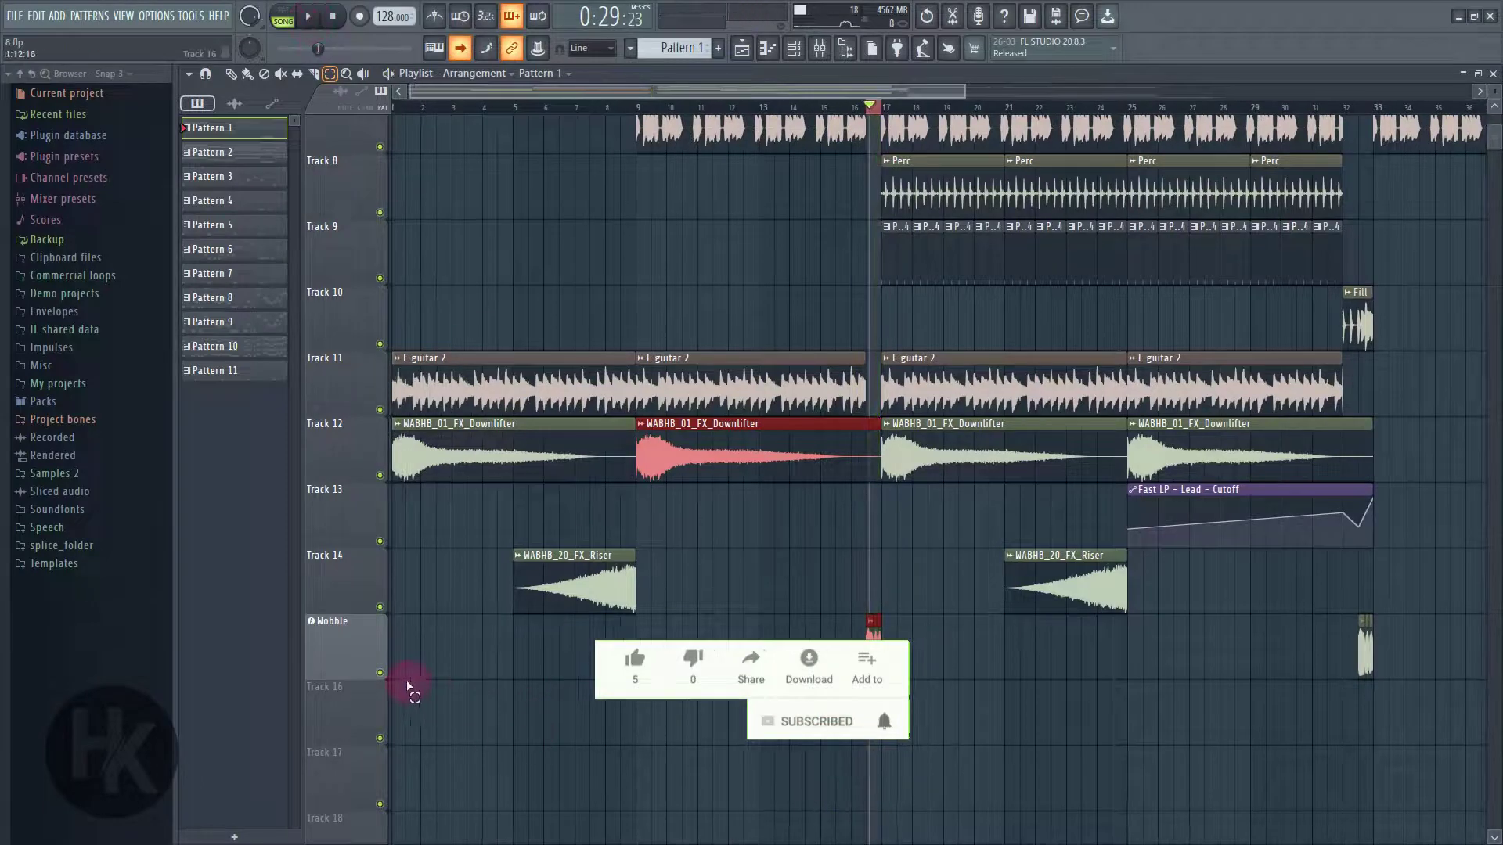
- Solo the Wobble track, enlarge the view of its clips just before bar 17 and deselect all clips
right_click(380, 672)
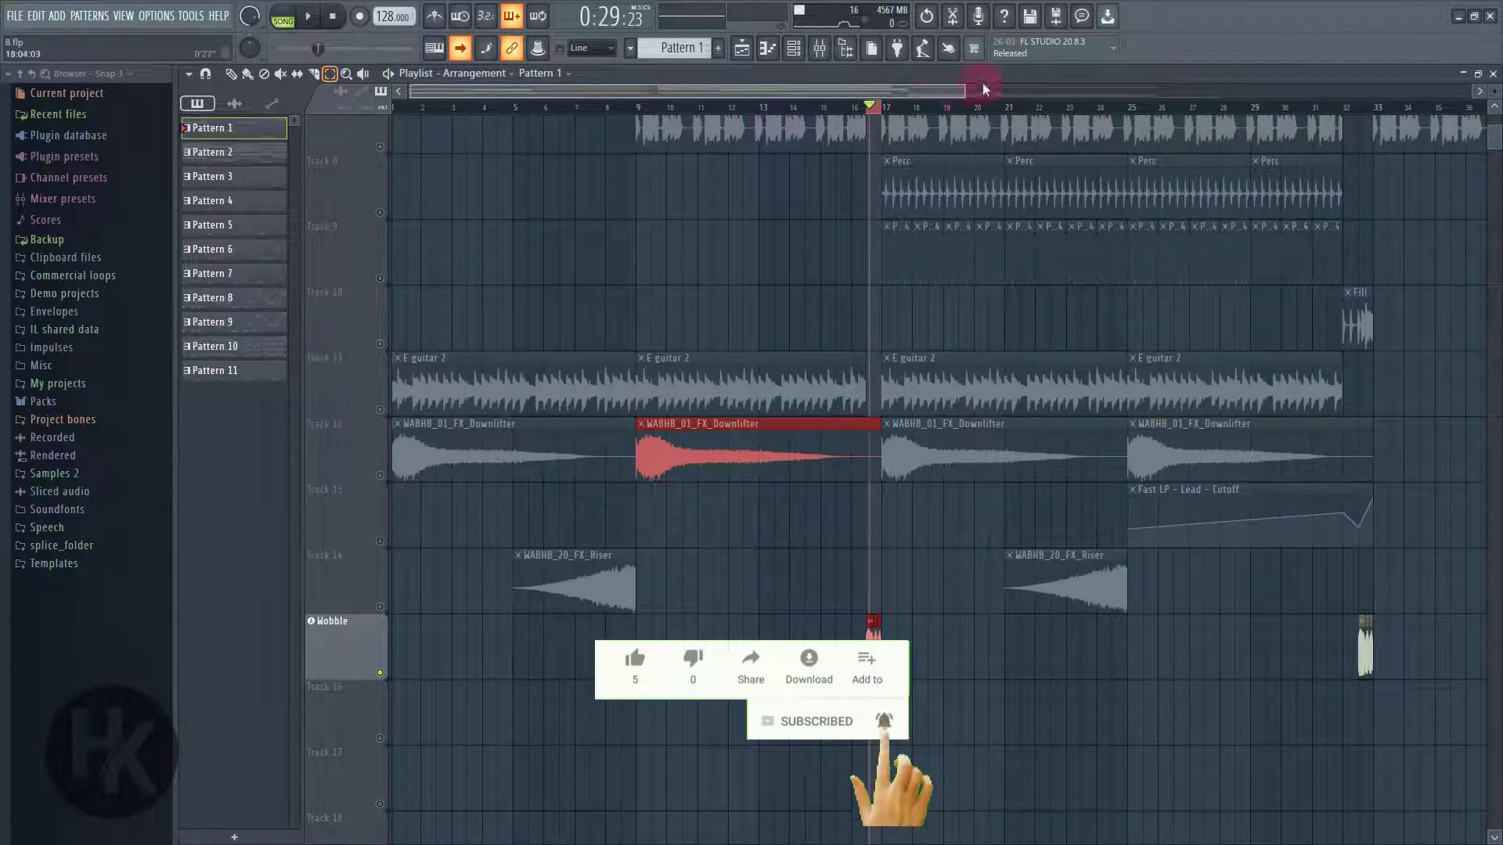
drag(963, 86, 501, 39)
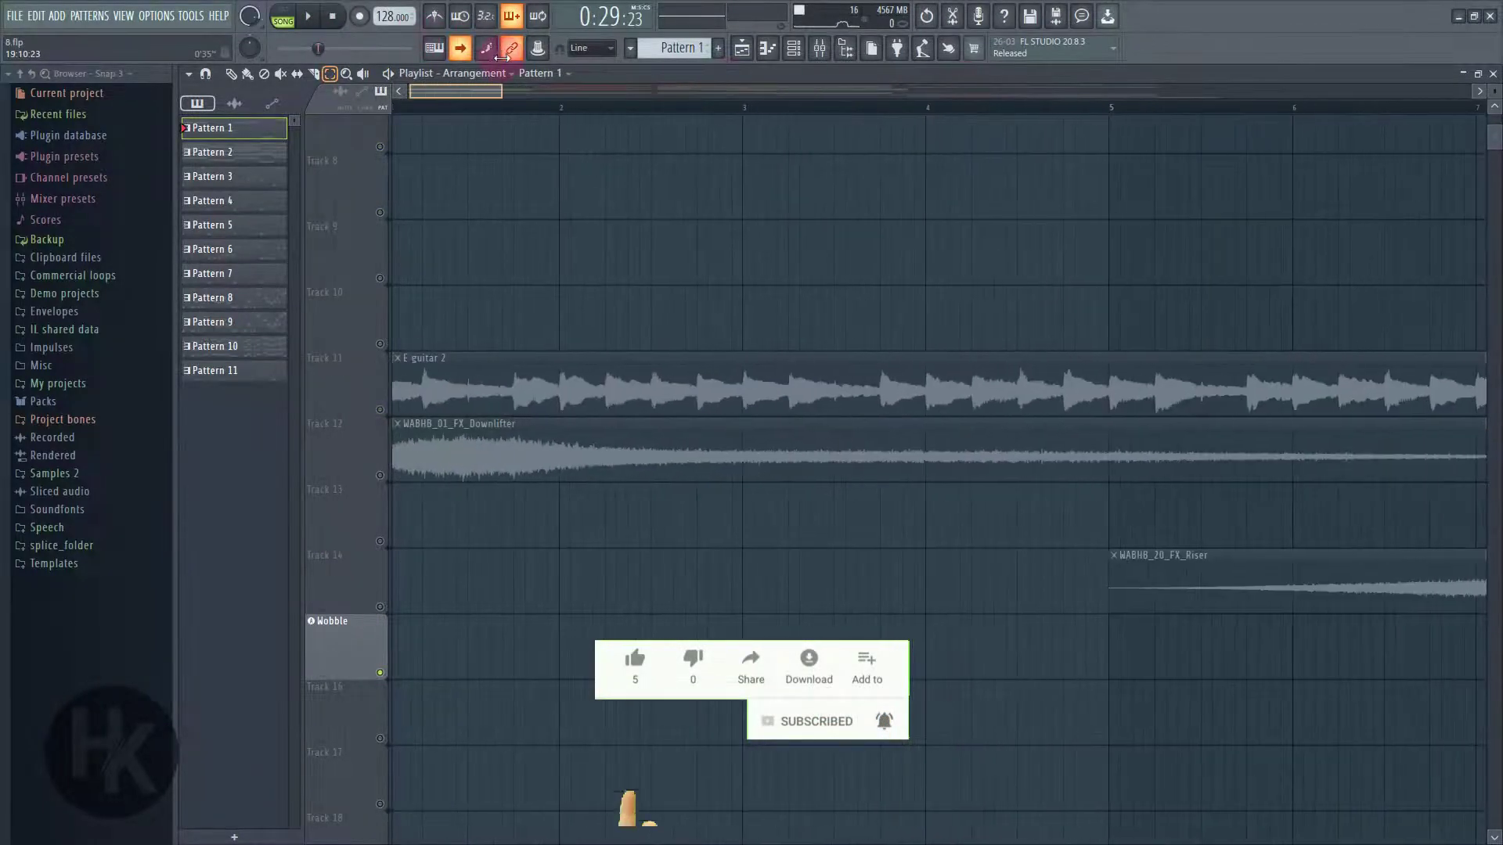
drag(478, 92, 658, 208)
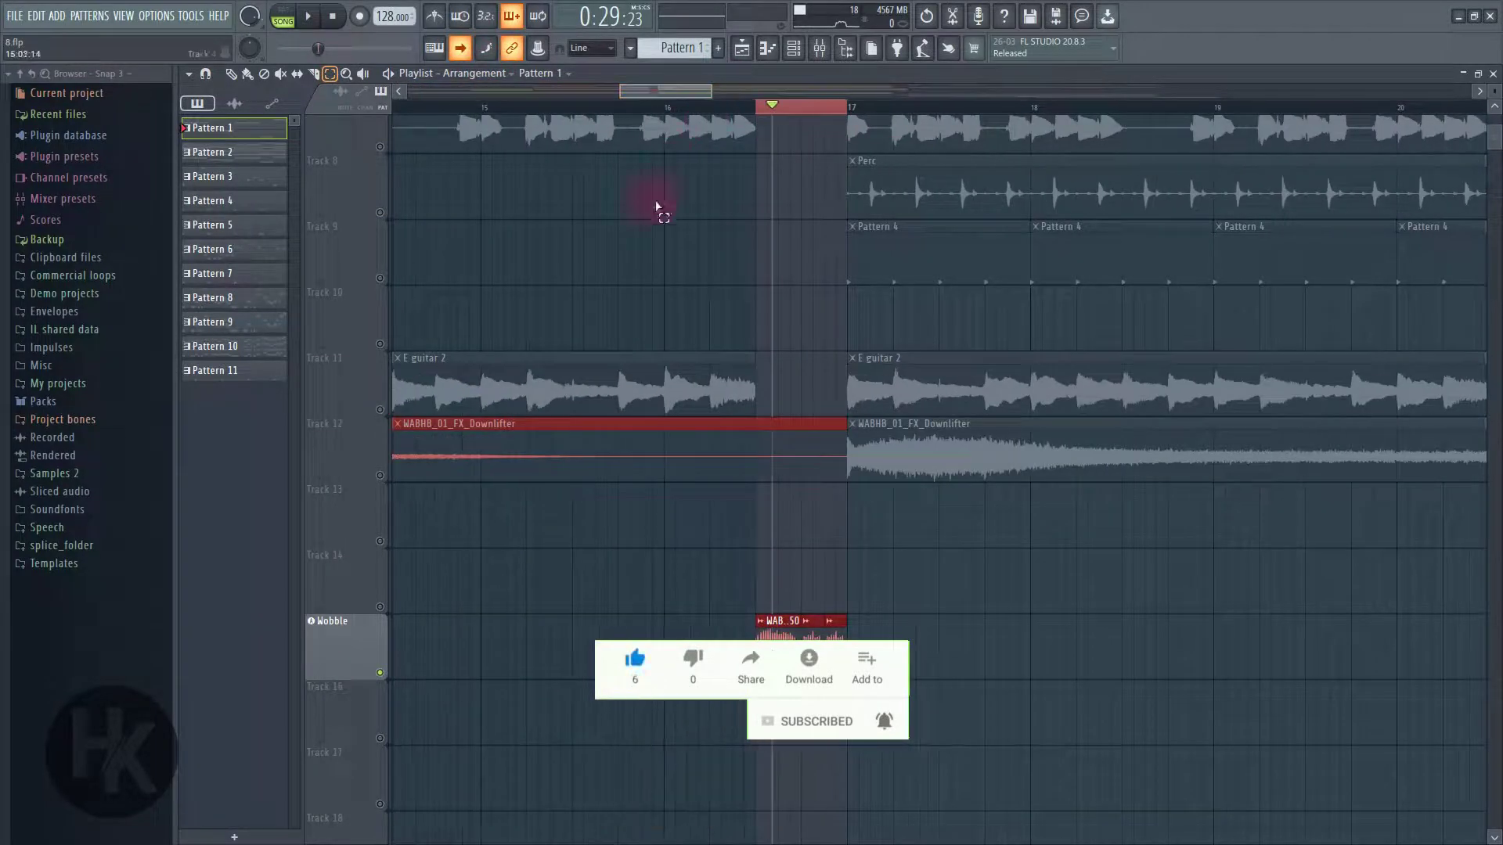
key(ctrl+d)
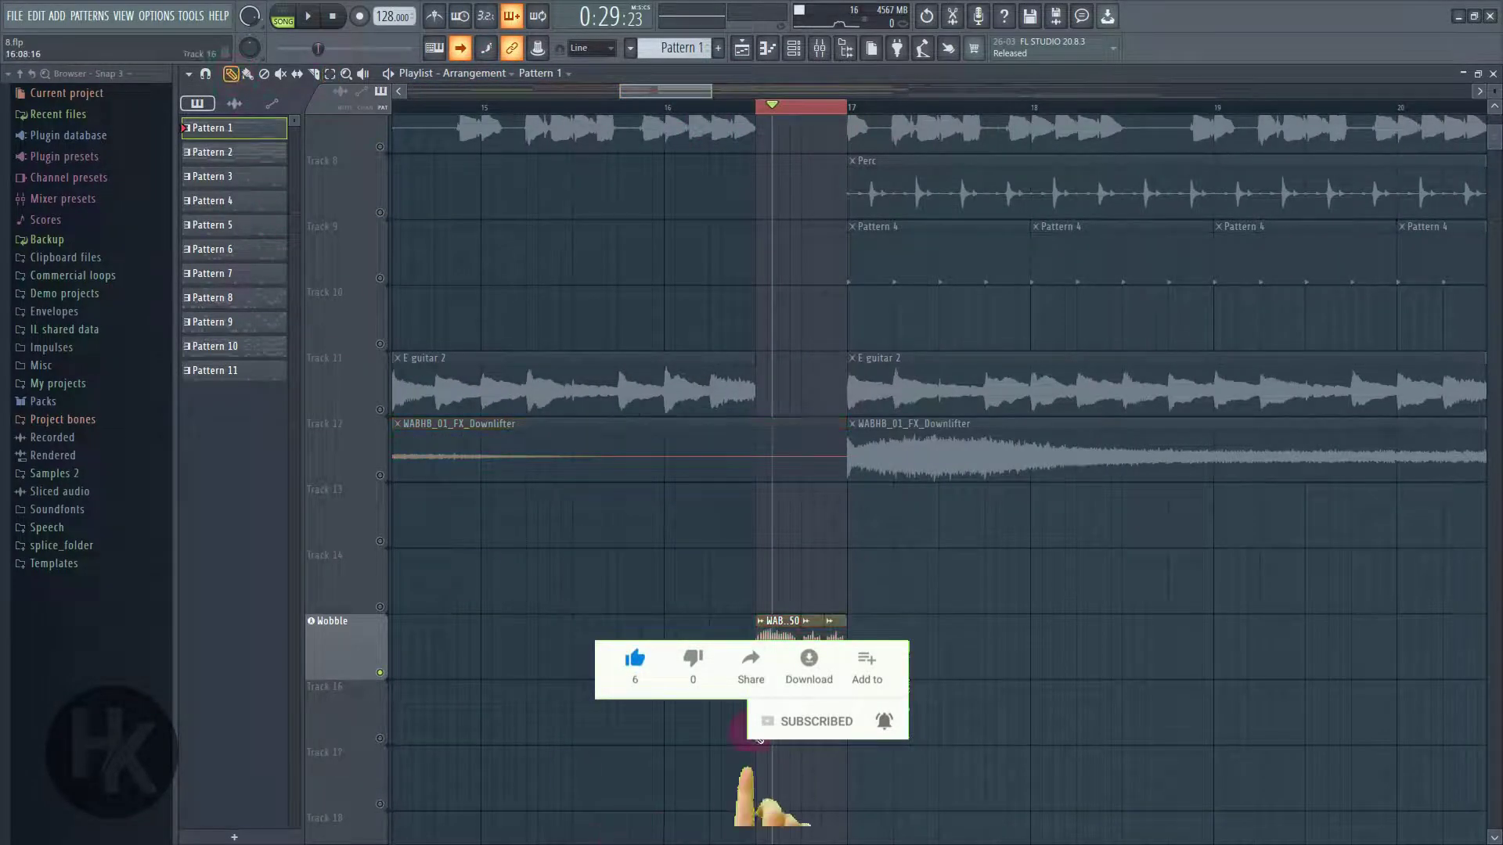
click(679, 679)
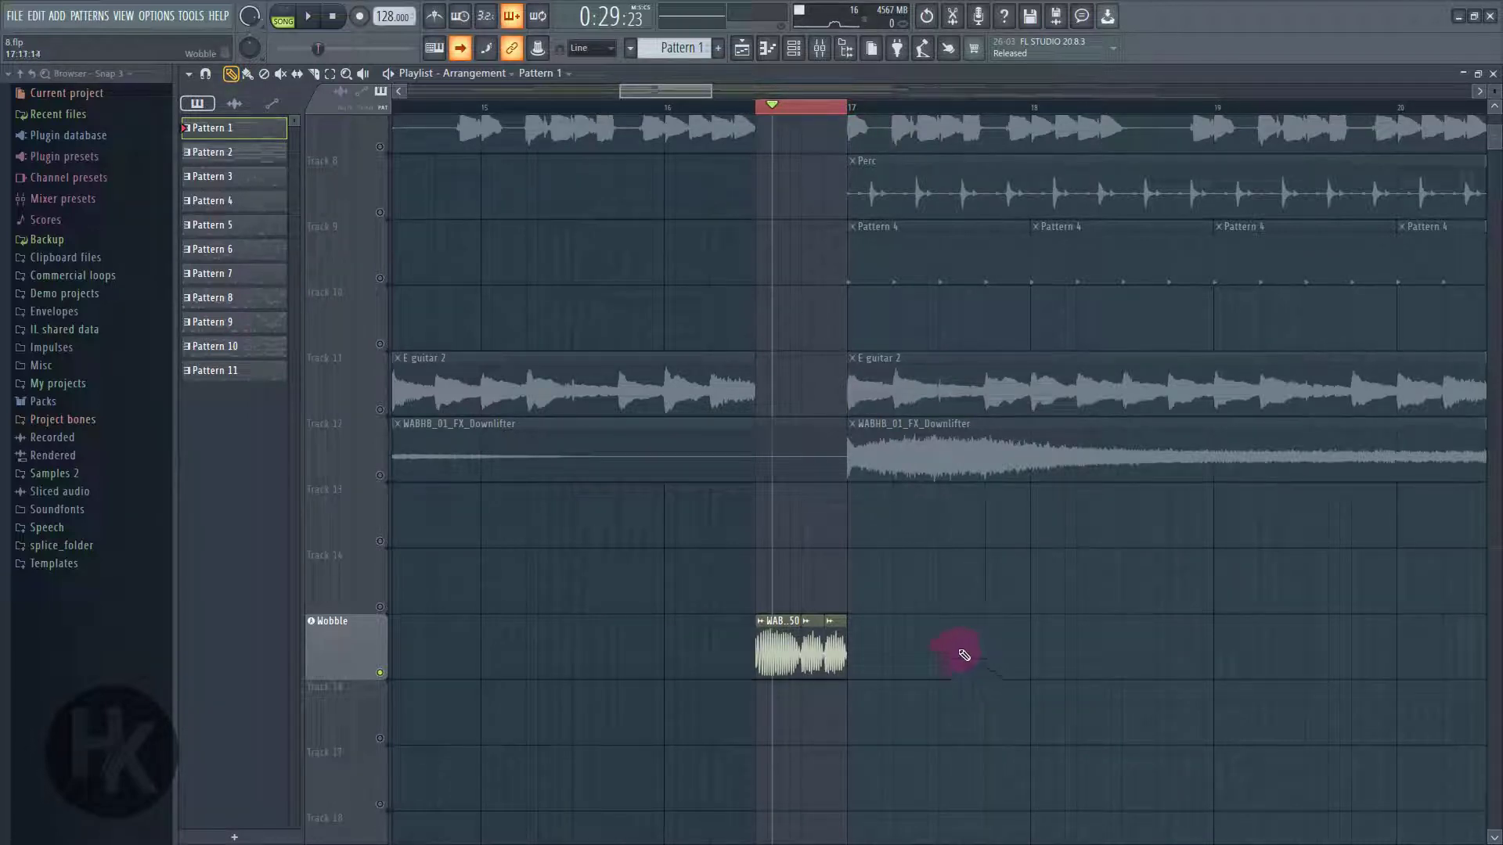
- Look over the Wobble clip, unsolo its track and play the gap before bar 17 with all tracks active, stopping playback
click(781, 652)
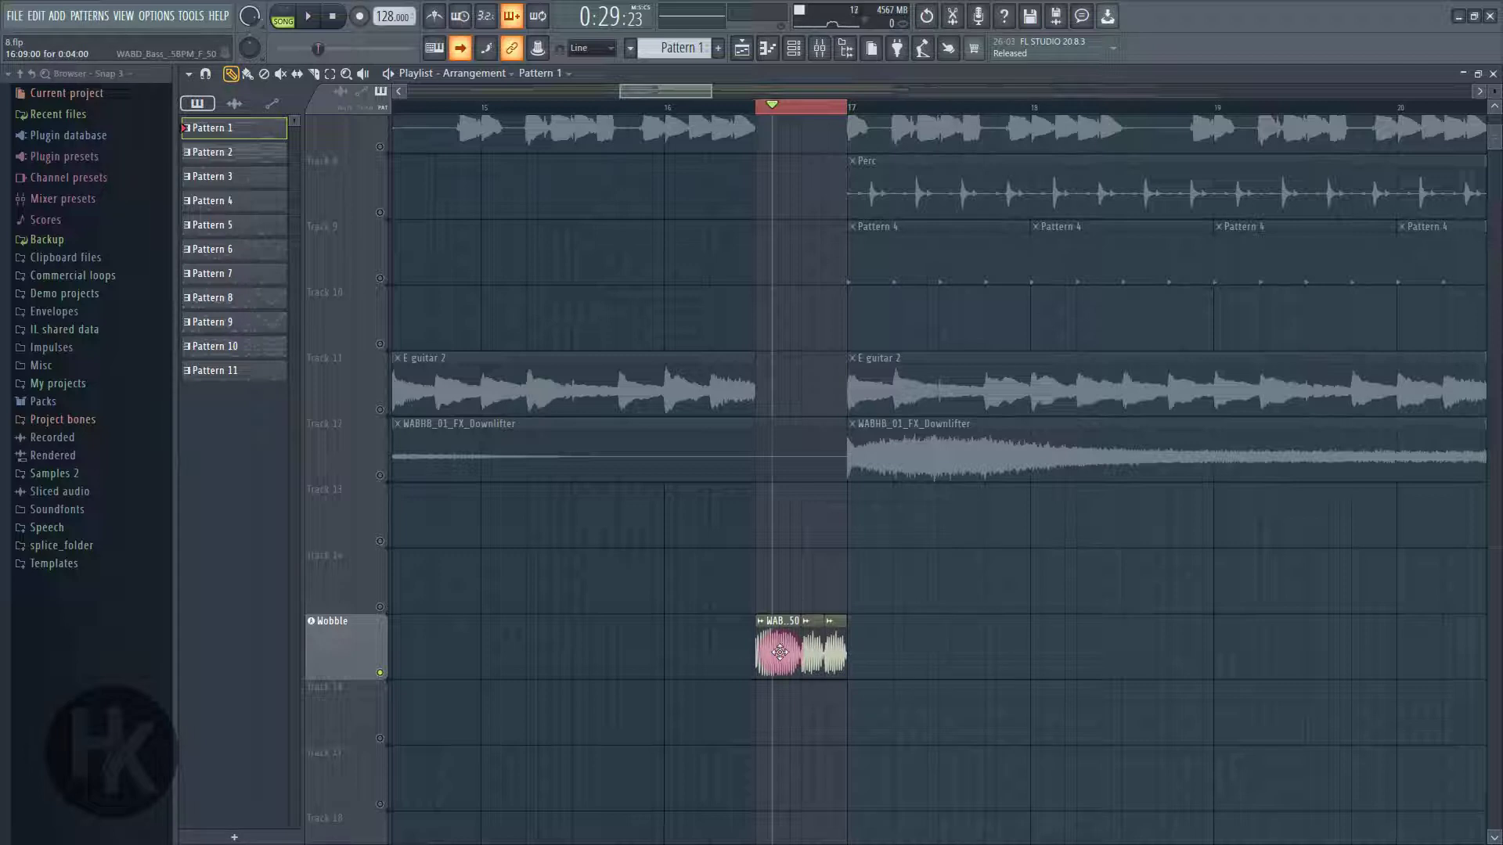
click(854, 675)
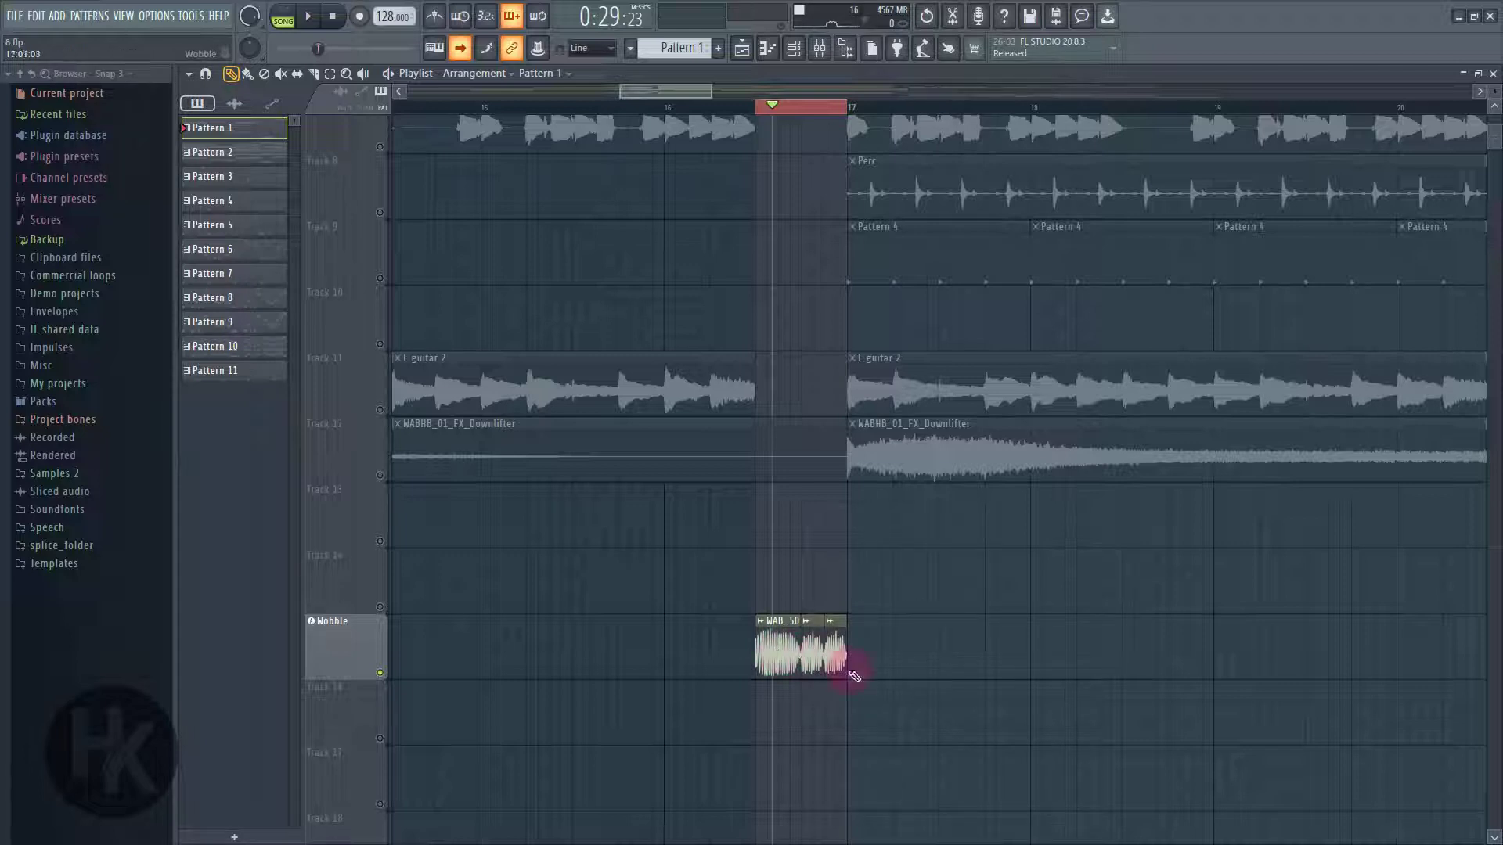
click(380, 673)
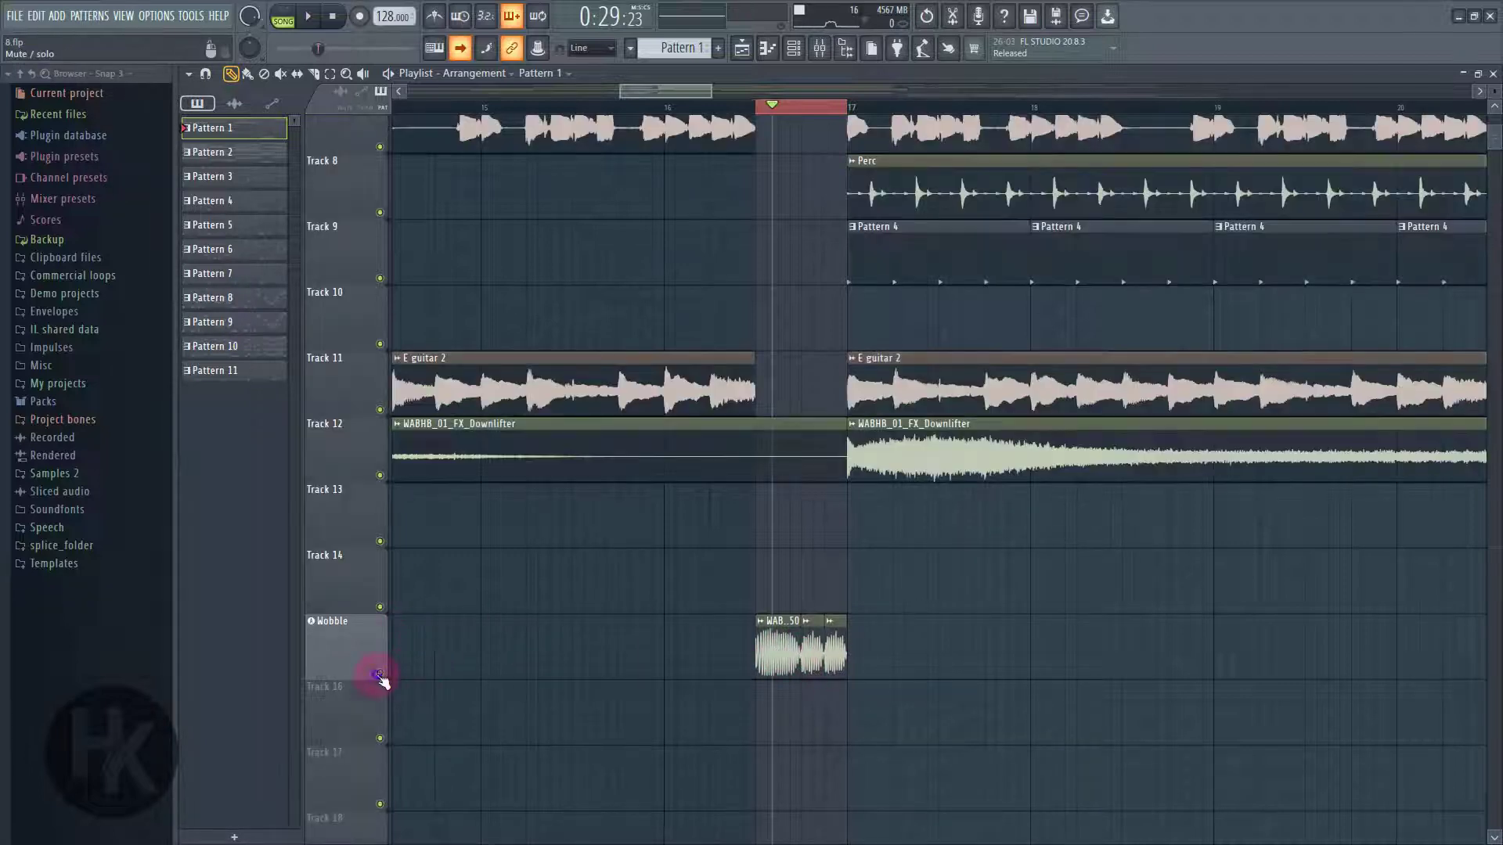
click(759, 114)
click(324, 15)
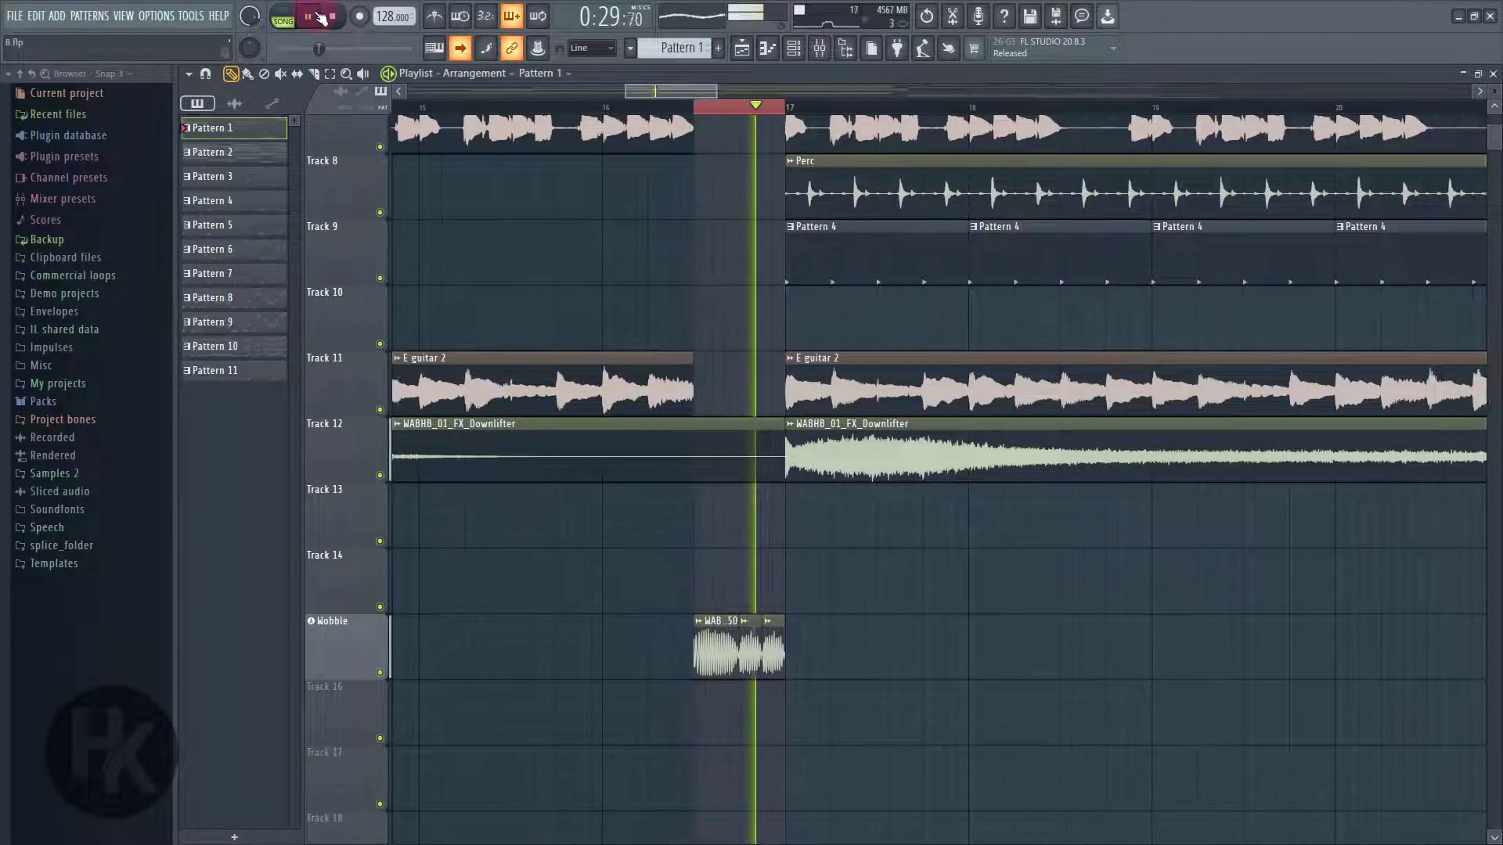
click(314, 19)
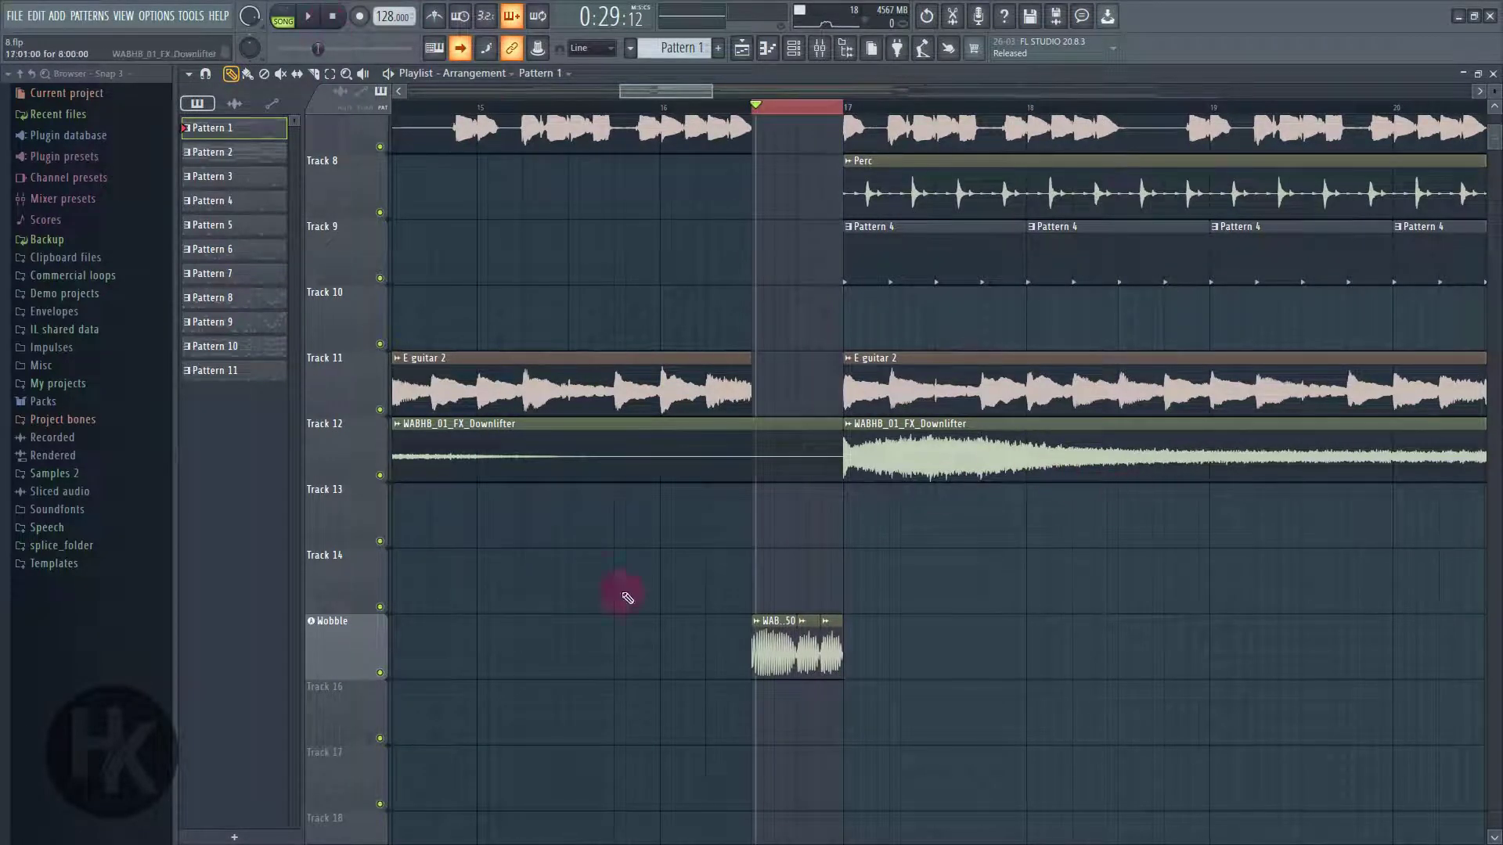
- Make Pattern 3 the active pattern from its Track 4 clip and look over its channels in the Channel rack
scroll(1229, 753, up, 4)
scroll(1230, 753, up, 3)
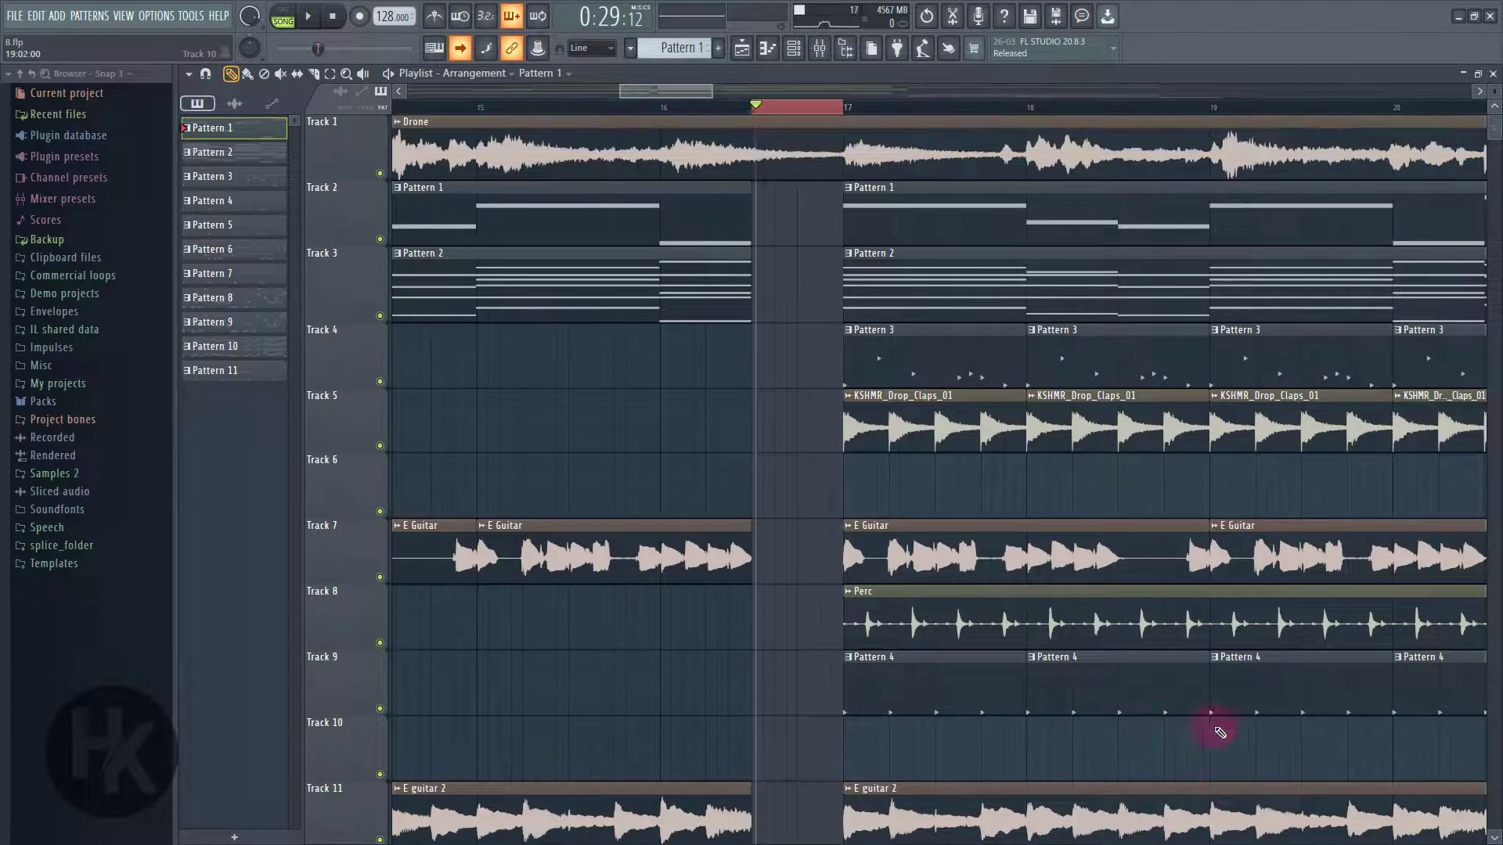
drag(709, 97, 951, 96)
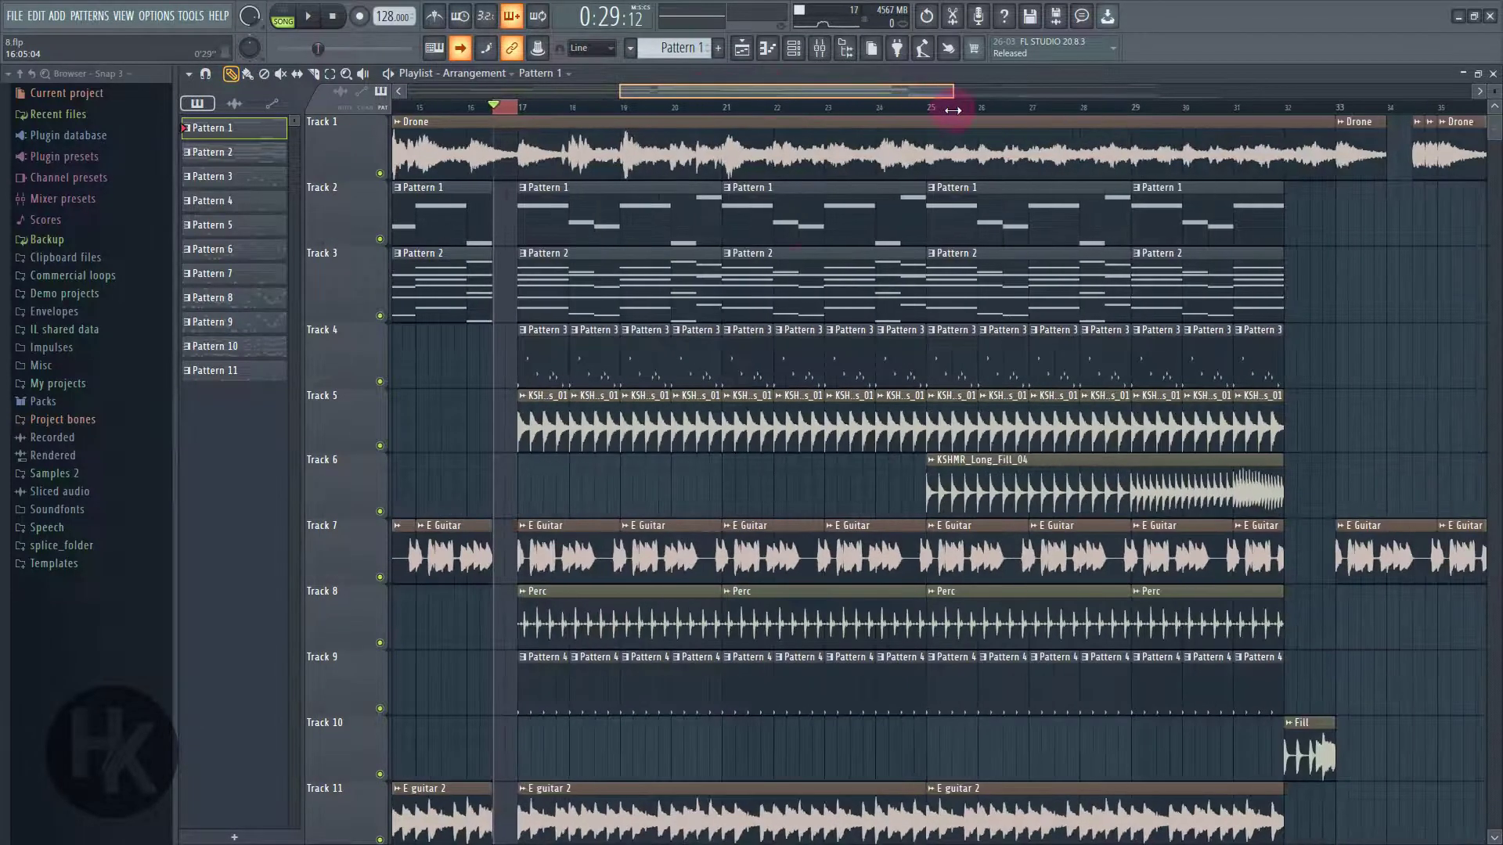
click(548, 385)
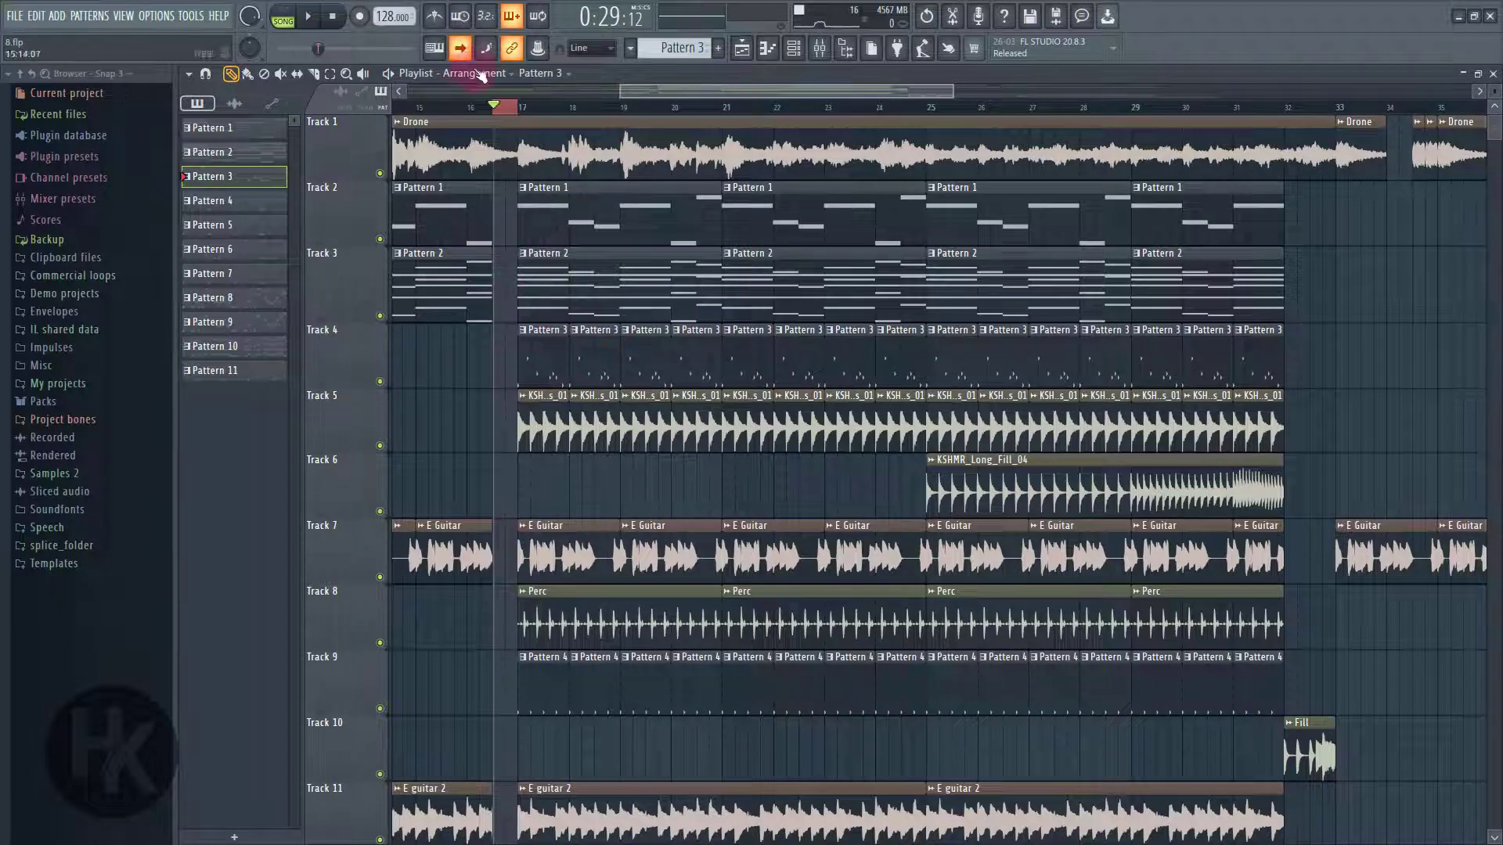
click(793, 48)
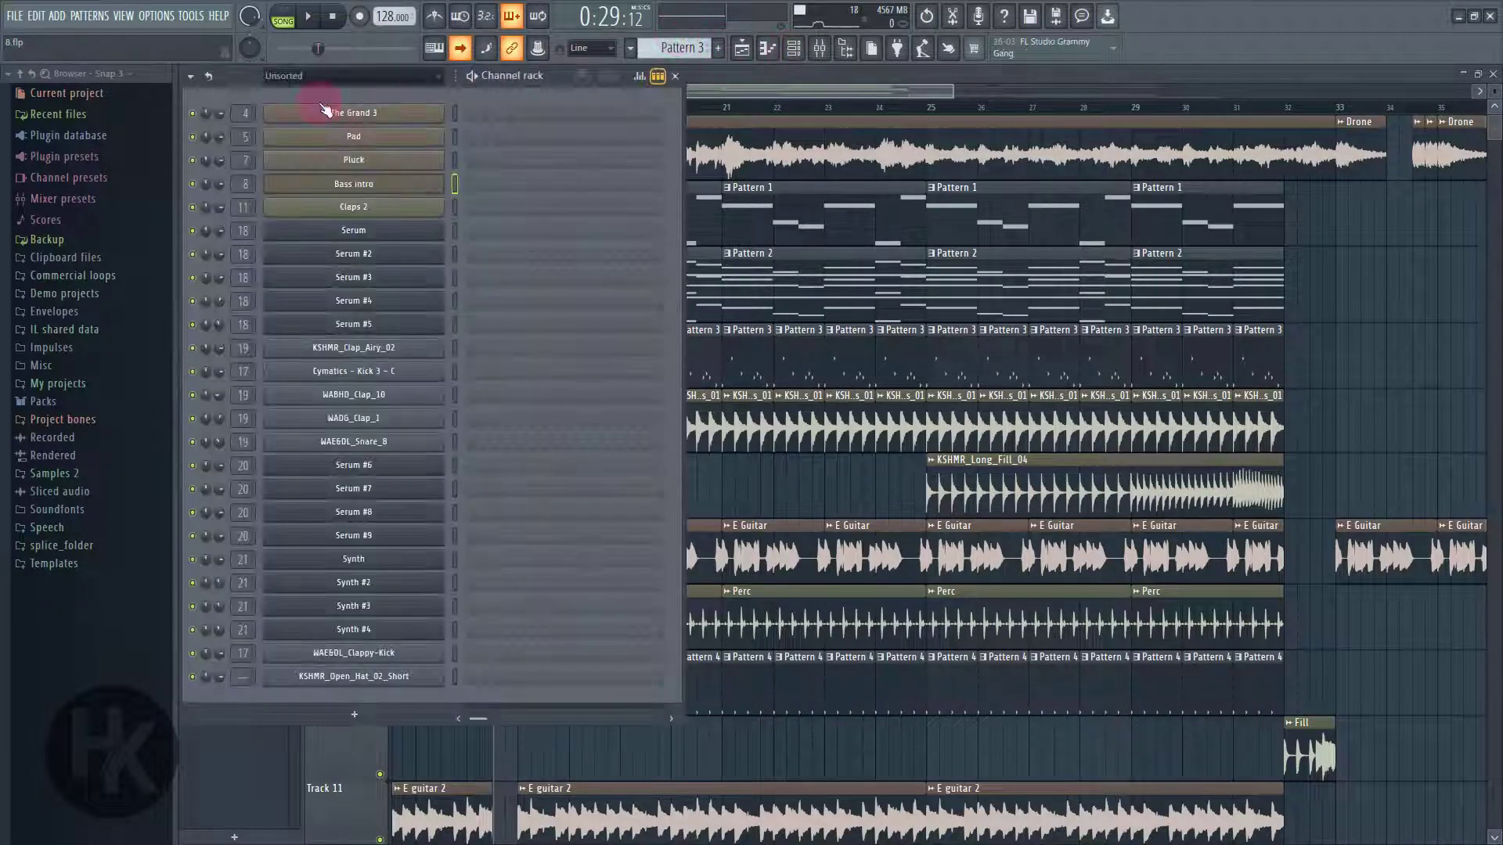
click(774, 146)
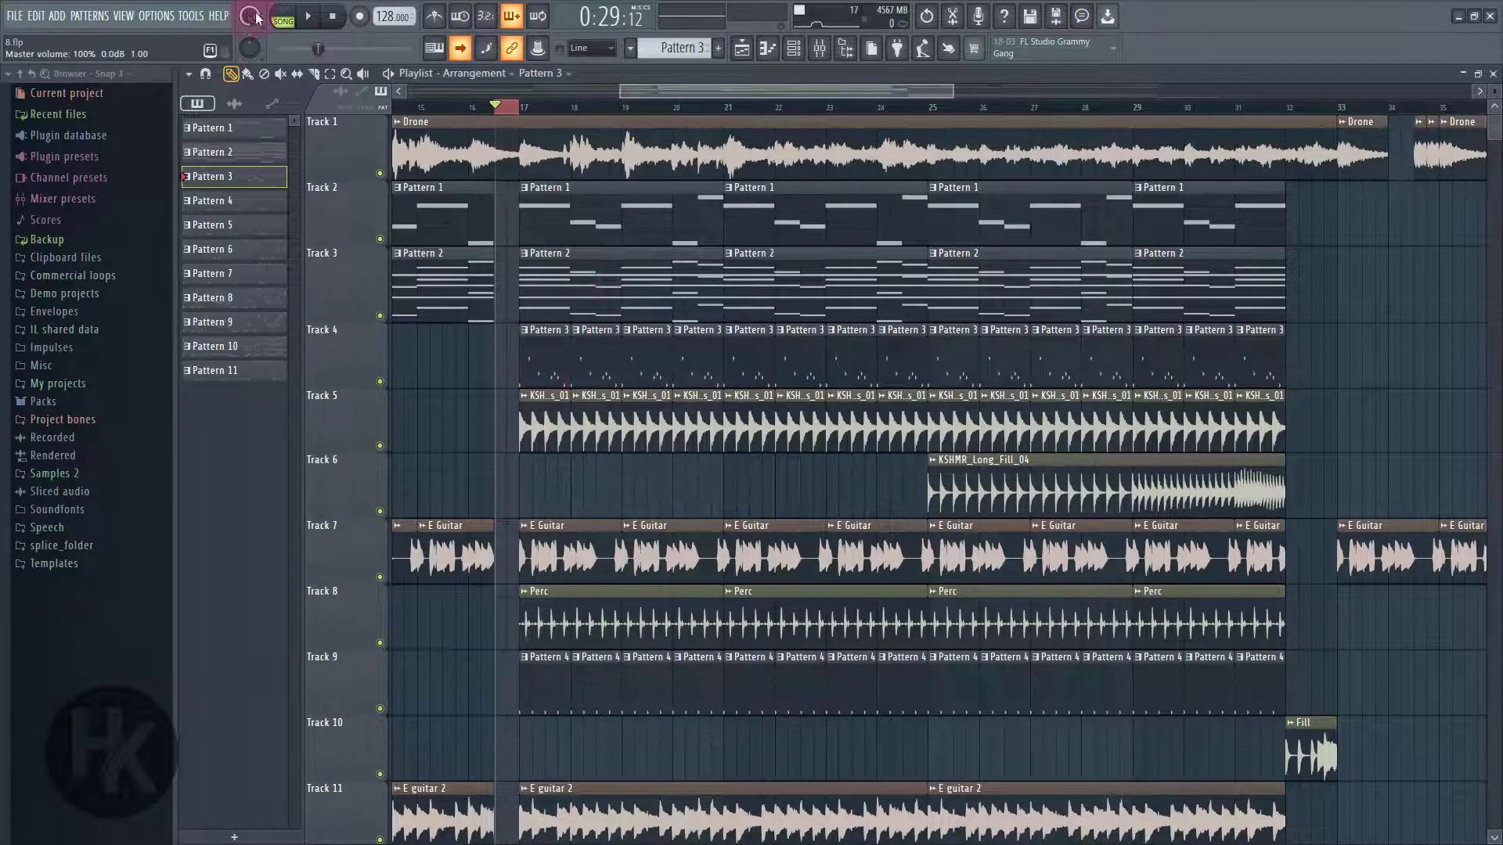
- Play Pattern 3 alone in pattern mode, view the Pluck channel's notes in the Piano roll, and stop playback
click(283, 16)
click(308, 15)
click(793, 48)
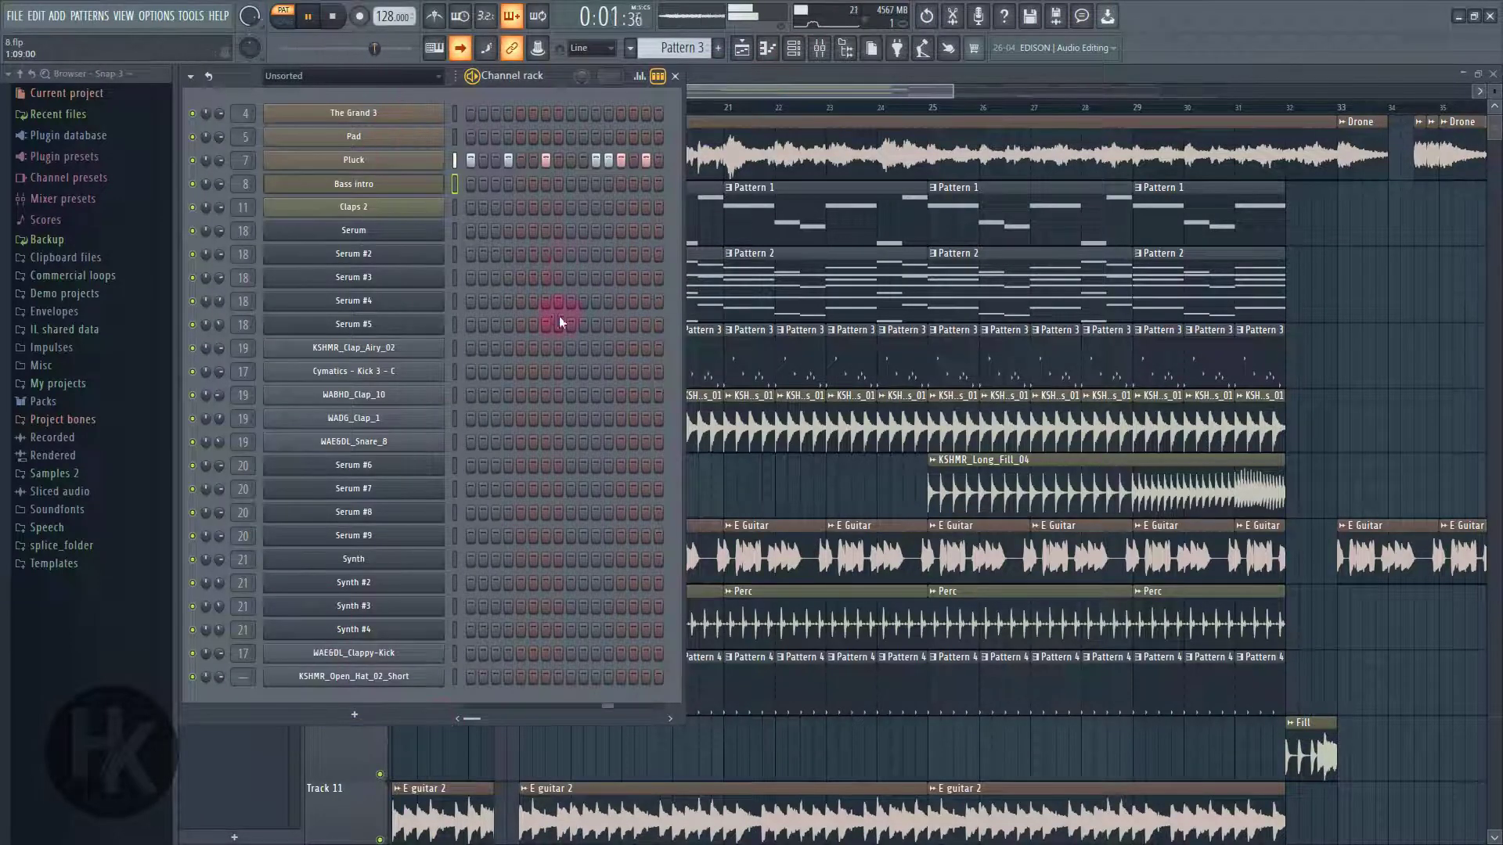
right_click(440, 160)
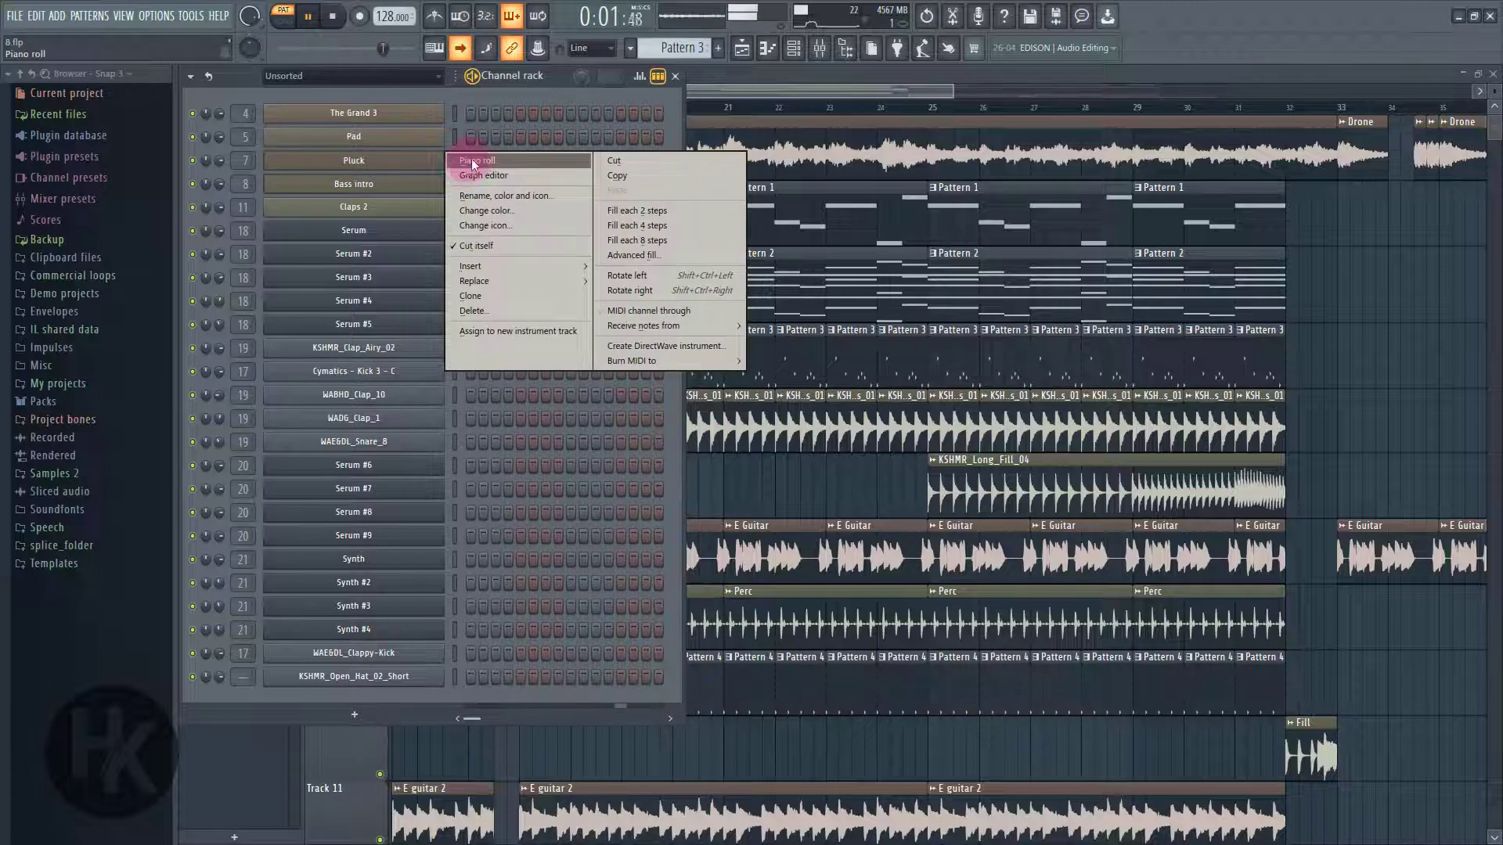
click(472, 161)
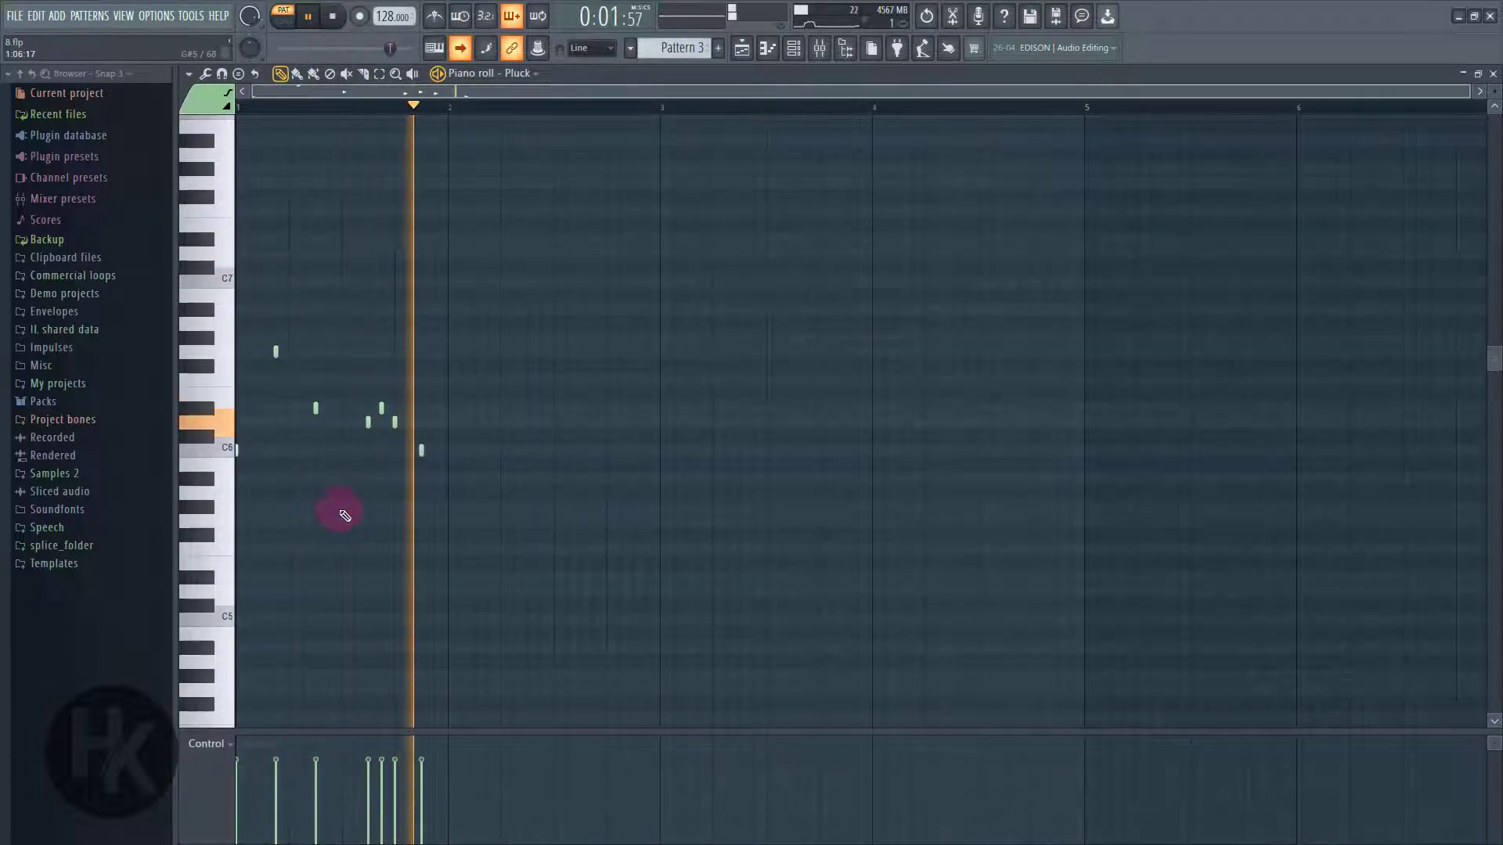
click(332, 16)
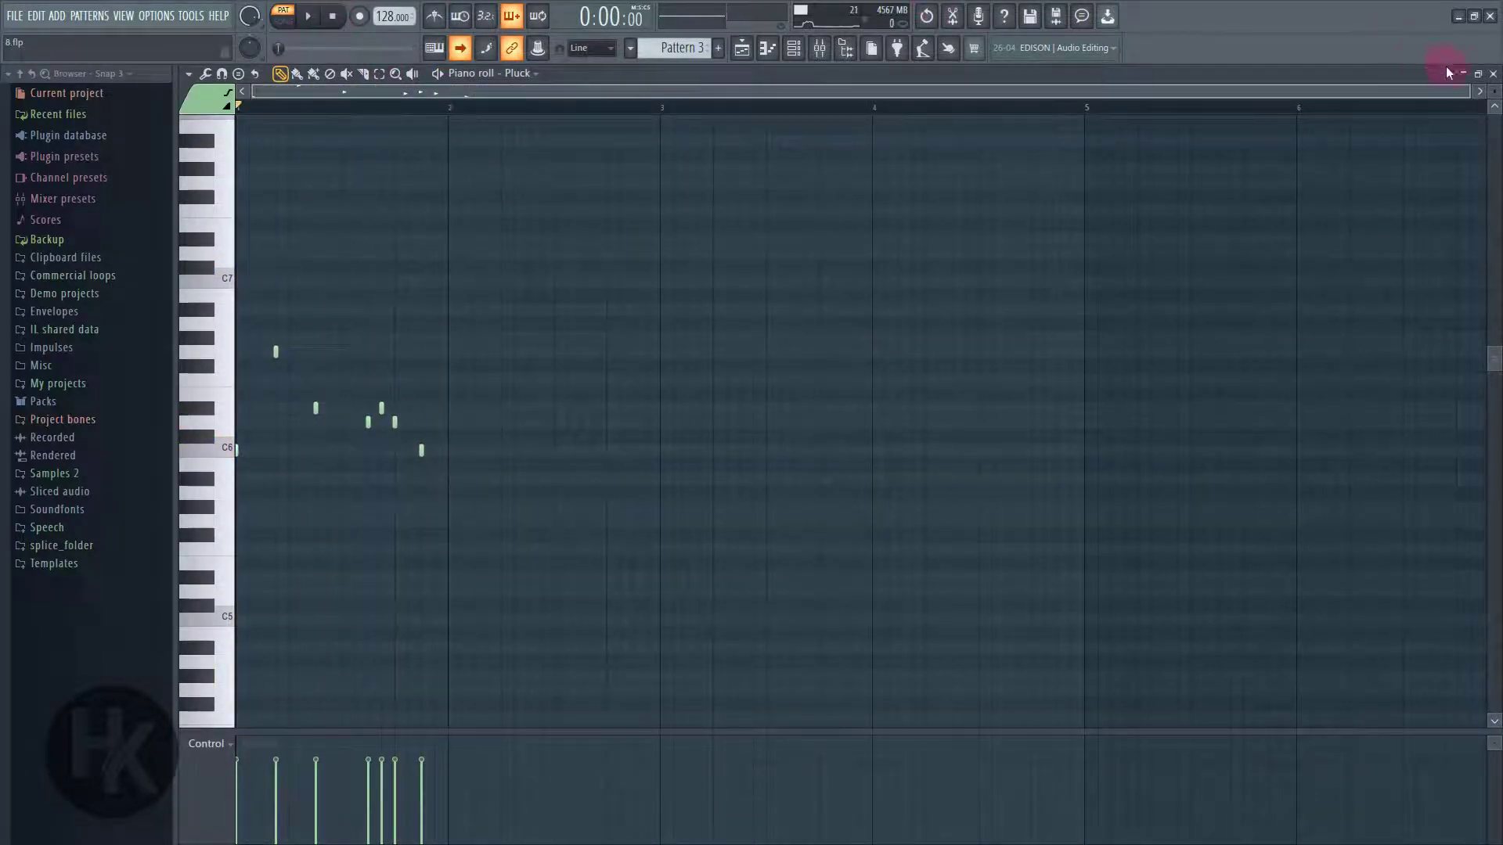
- Close the Piano roll, view the Pluck channel's Serum instrument, and return to the playlist
click(1491, 74)
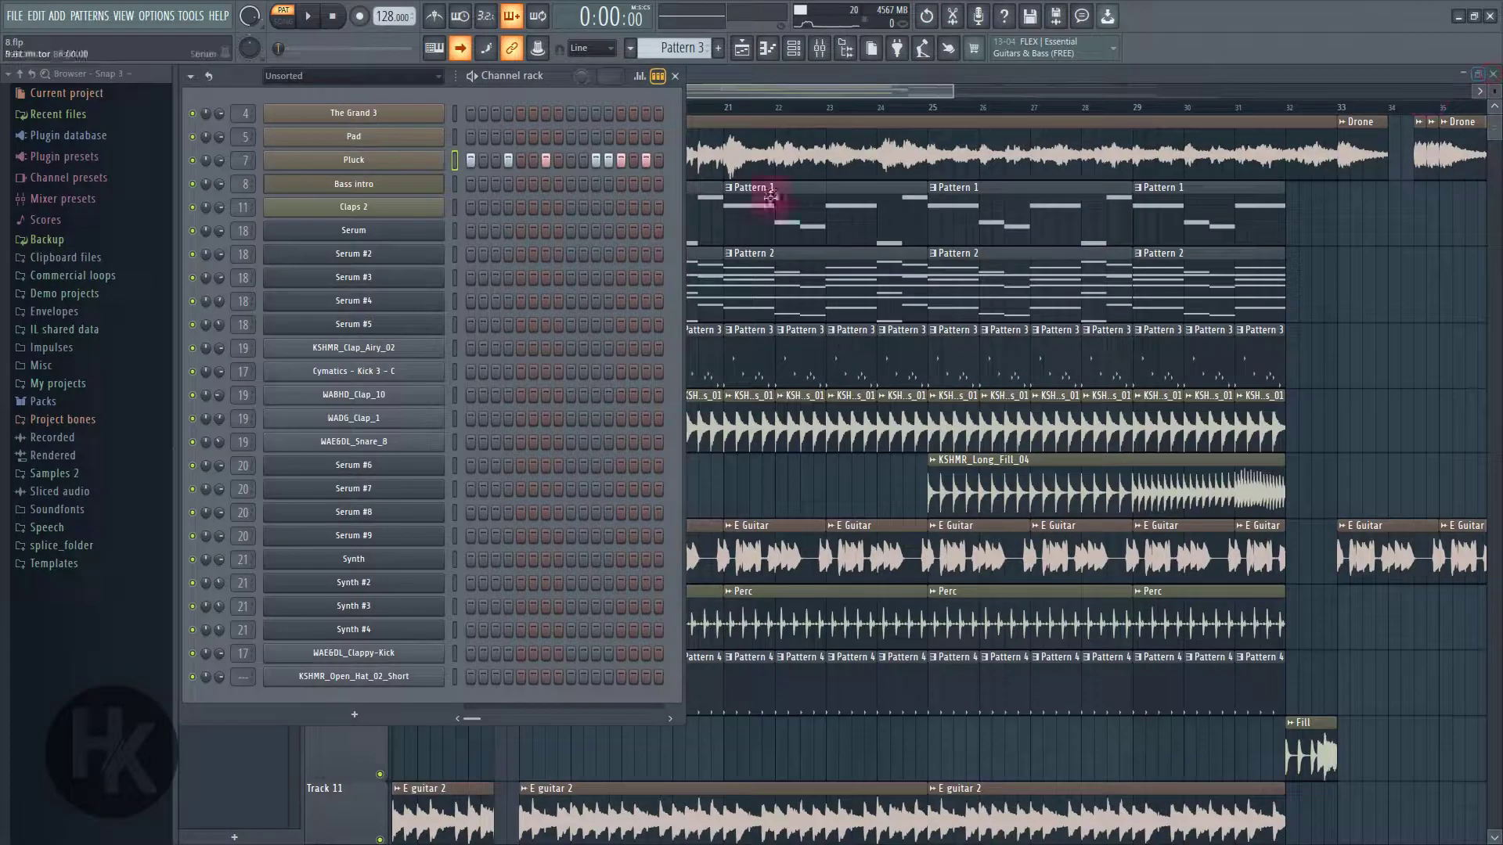
click(403, 167)
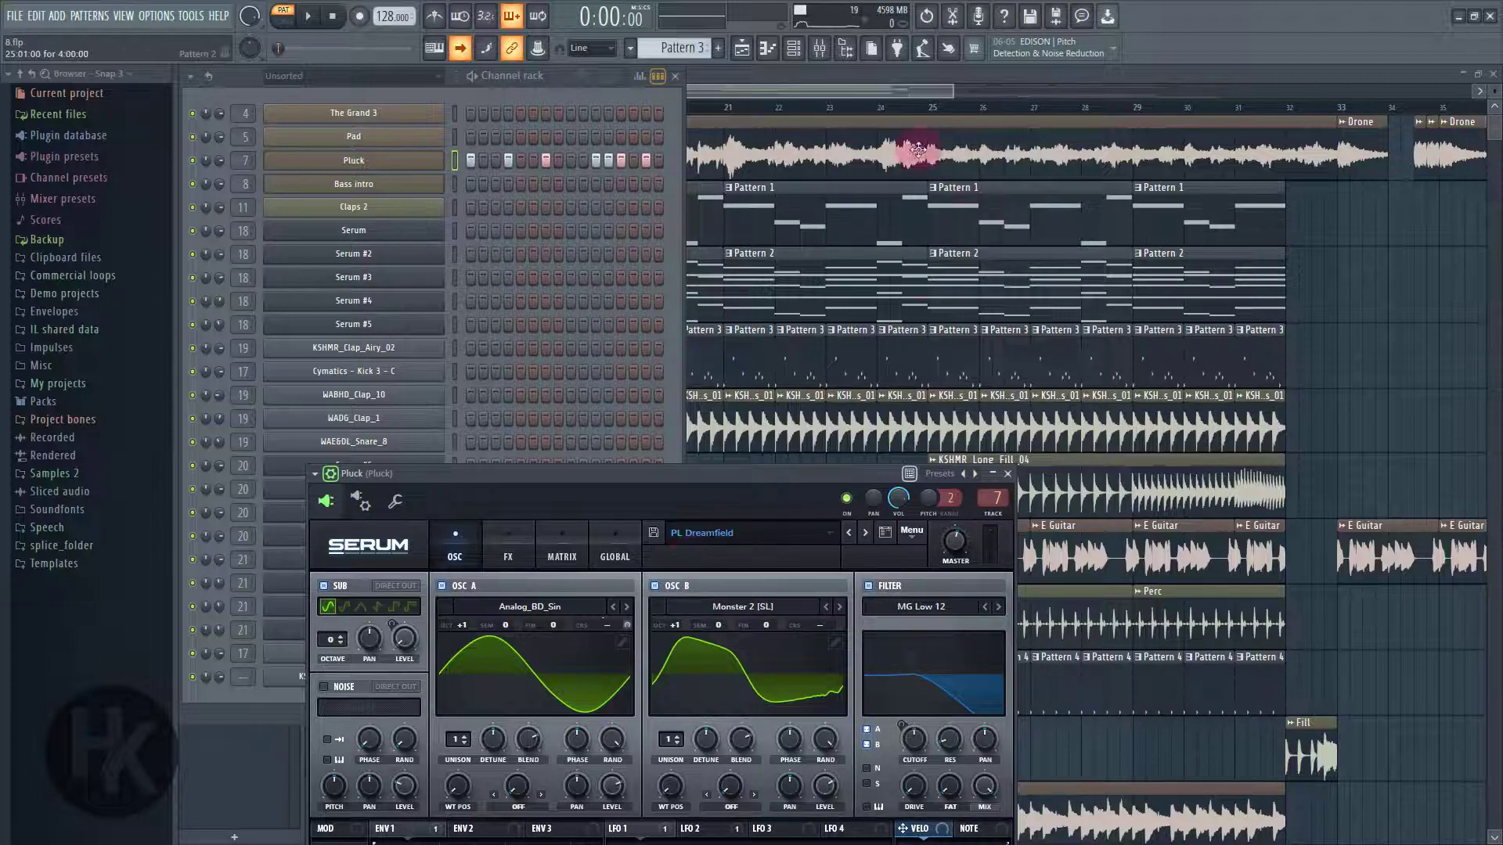
click(842, 78)
- Solo the KSHMR drop claps on Track 5 and play them from bar 17 in song mode, then stop
scroll(637, 814, down, 5)
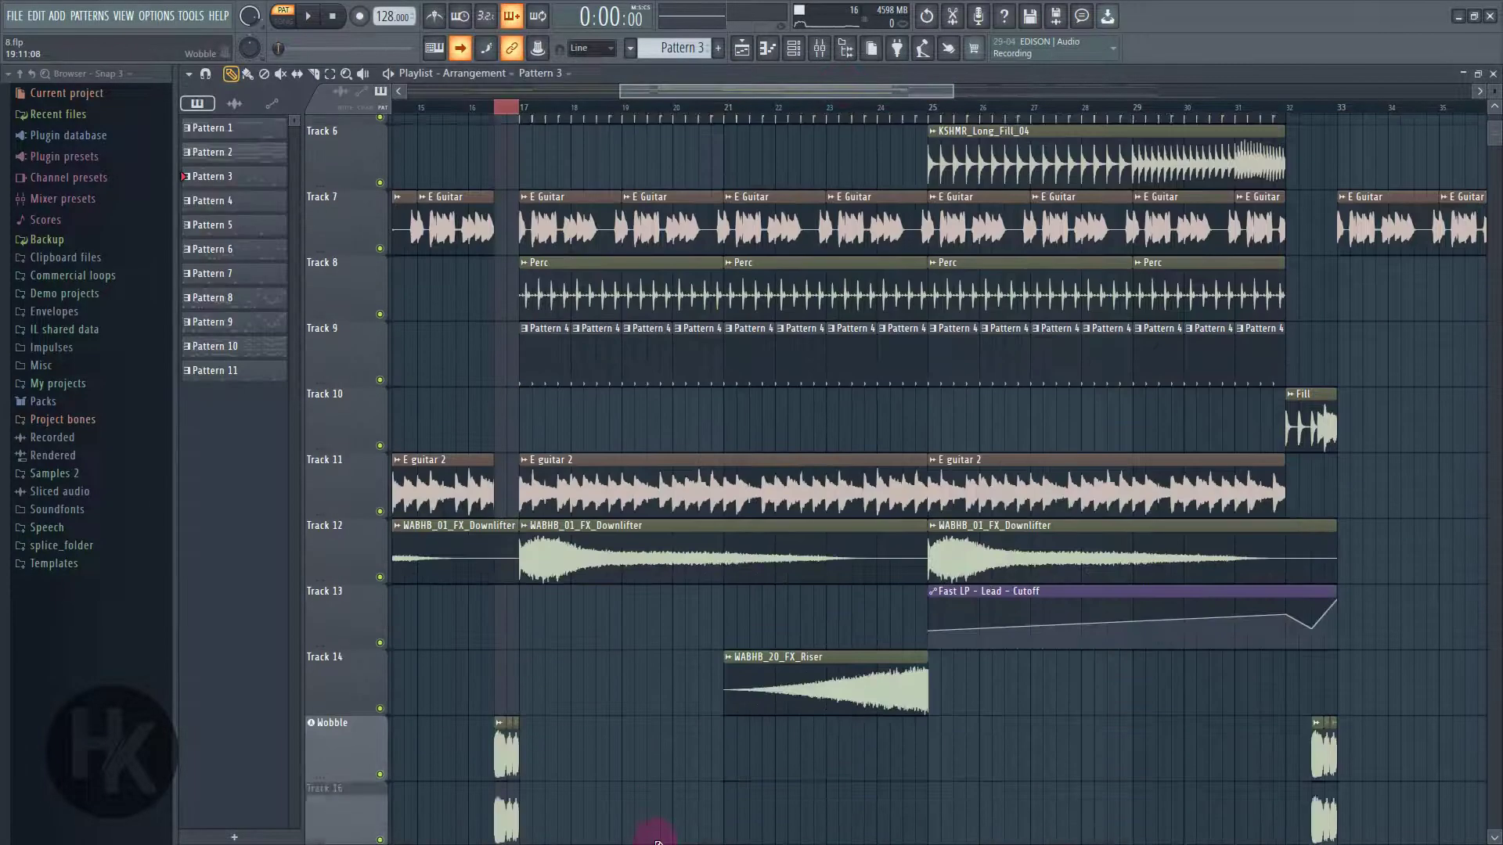
scroll(635, 779, down, 4)
scroll(745, 587, down, 5)
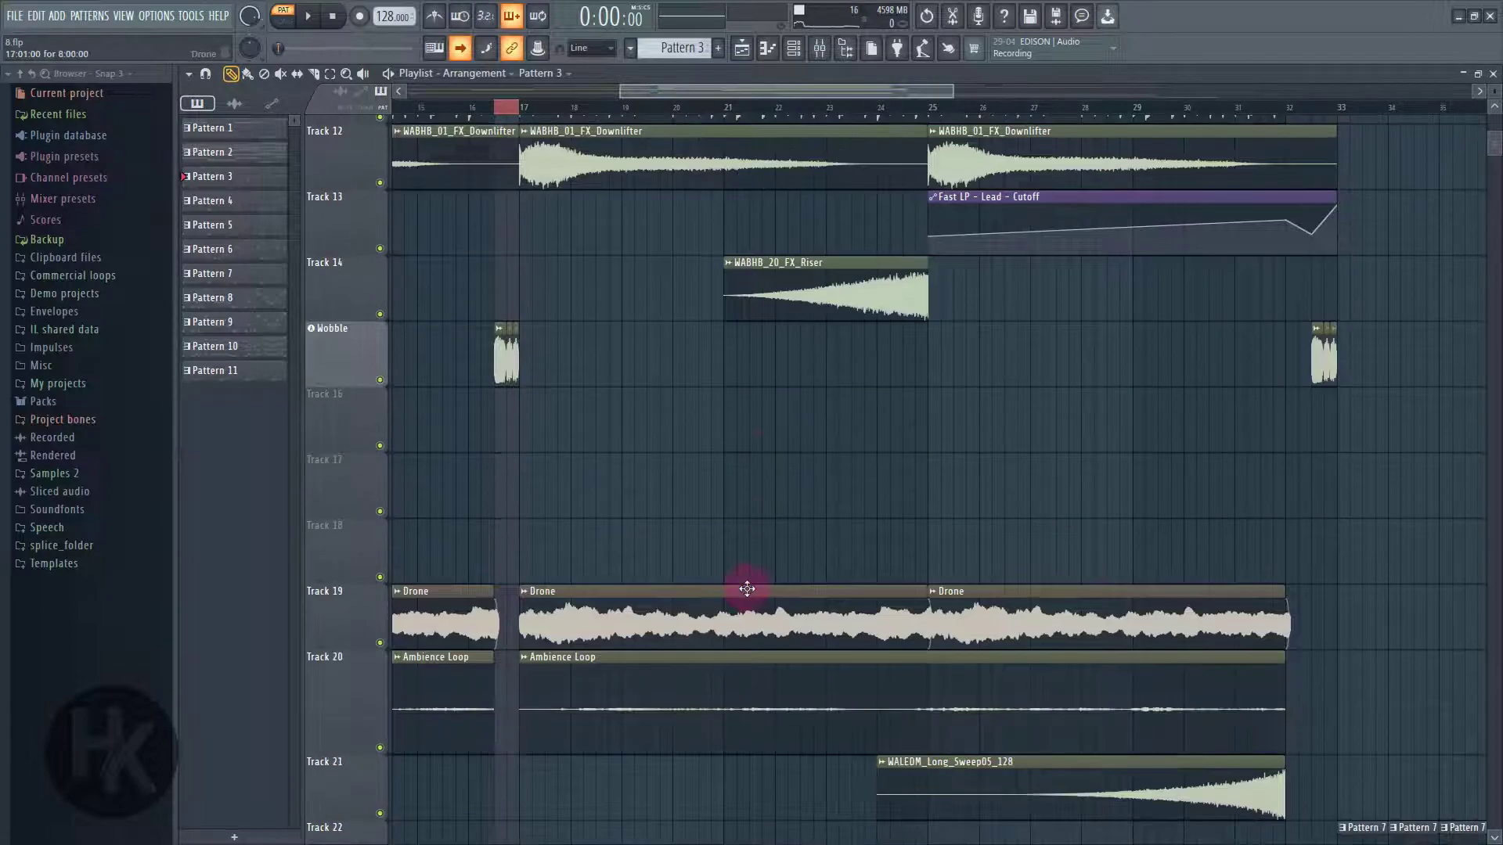
scroll(524, 709, down, 2)
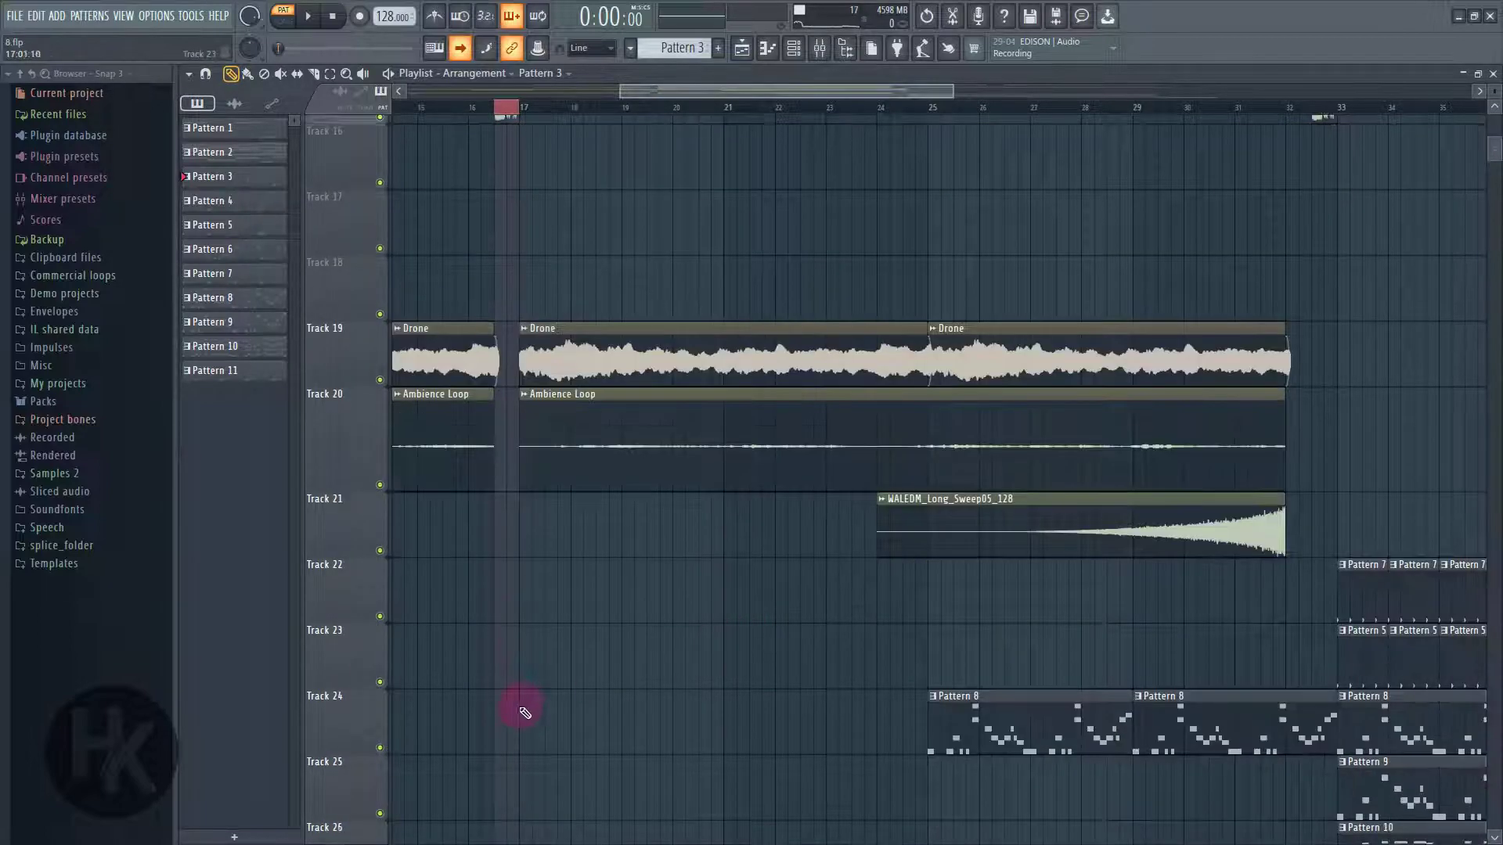
scroll(856, 661, up, 4)
scroll(786, 577, up, 11)
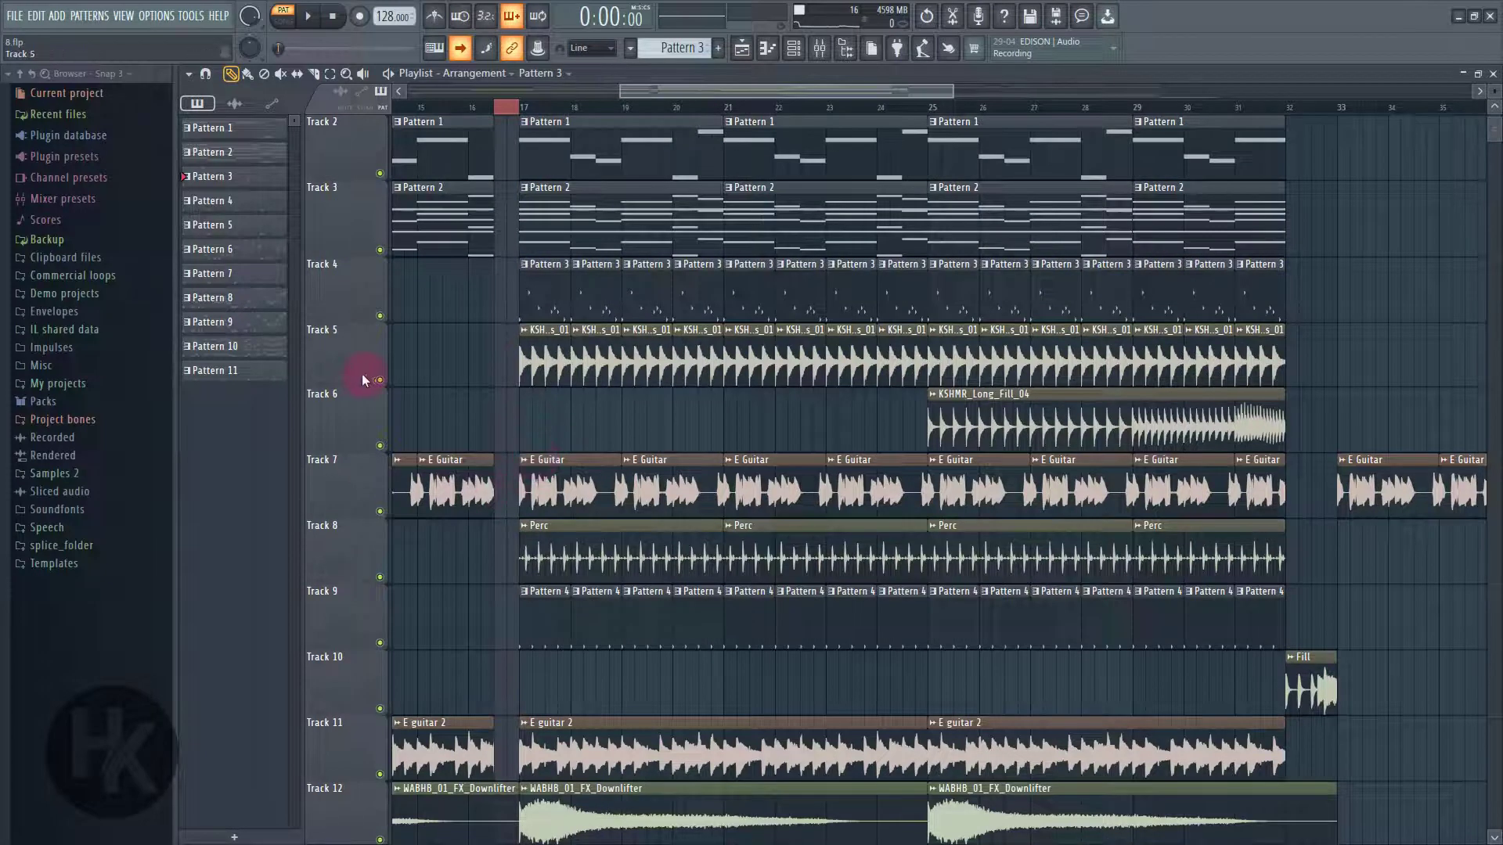
right_click(379, 380)
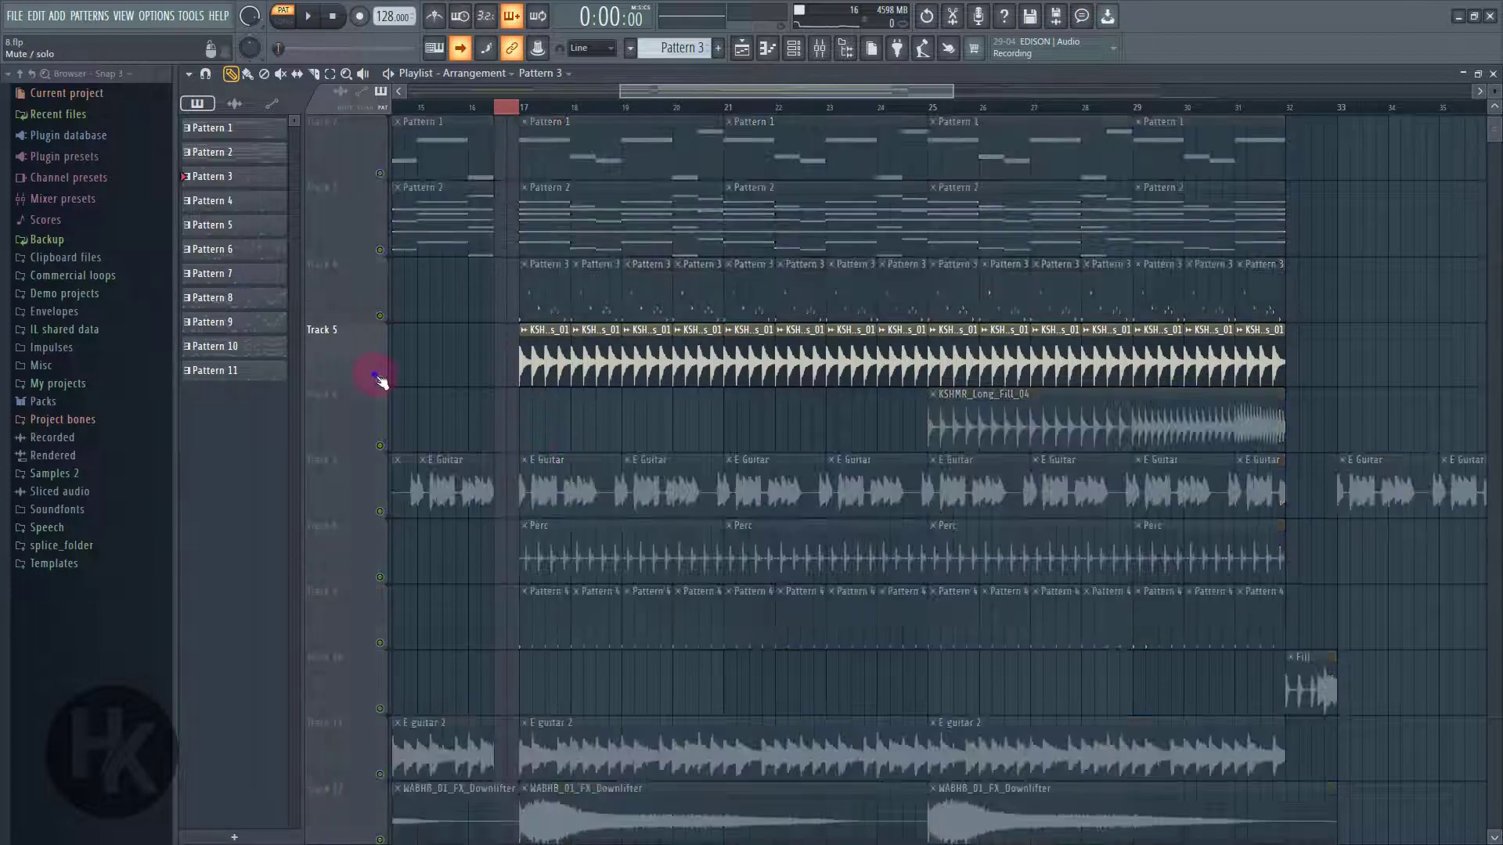
click(527, 107)
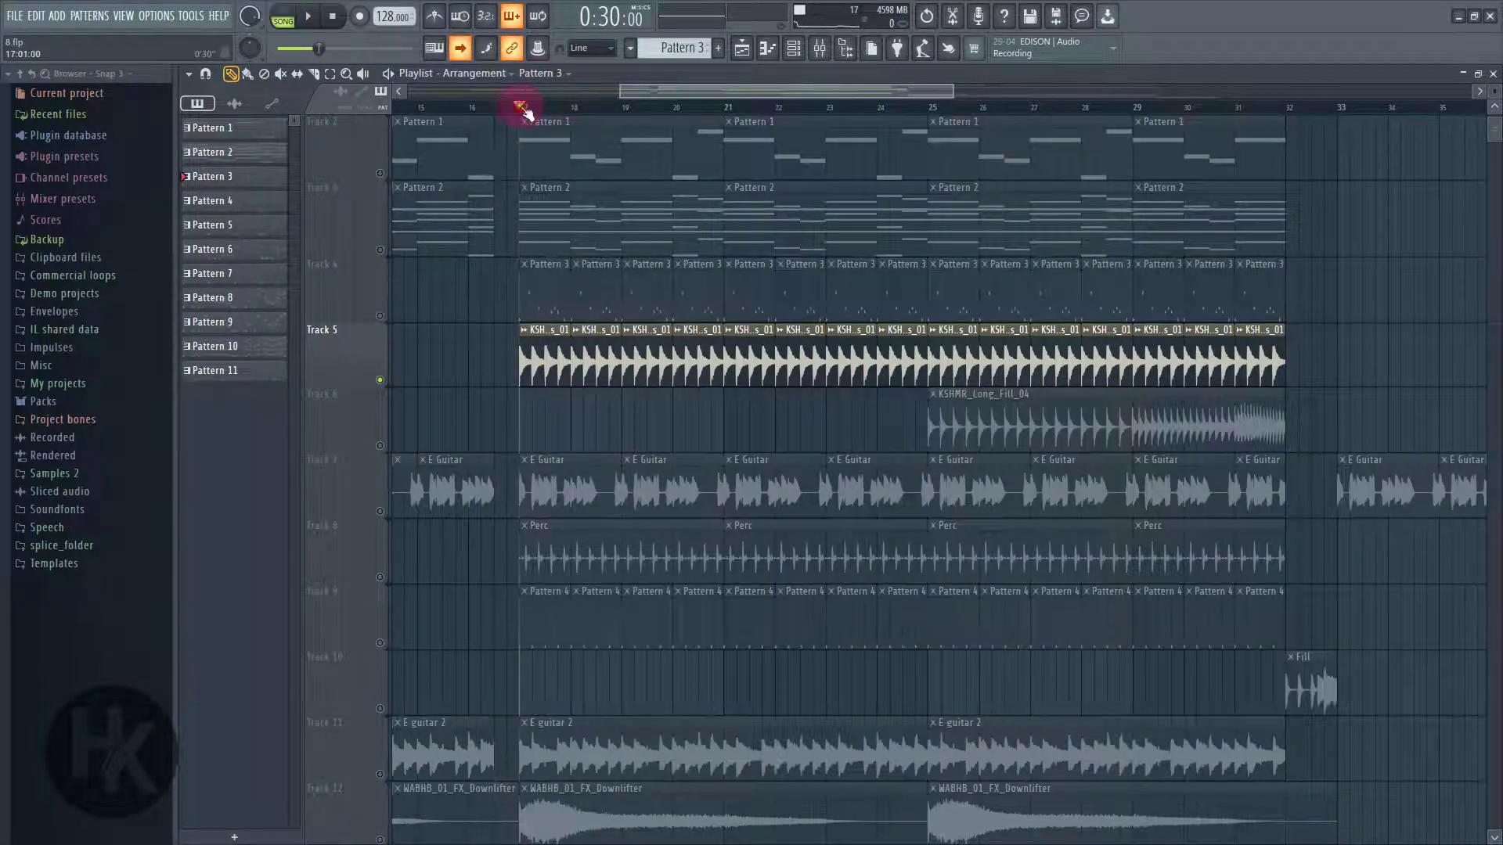
click(321, 18)
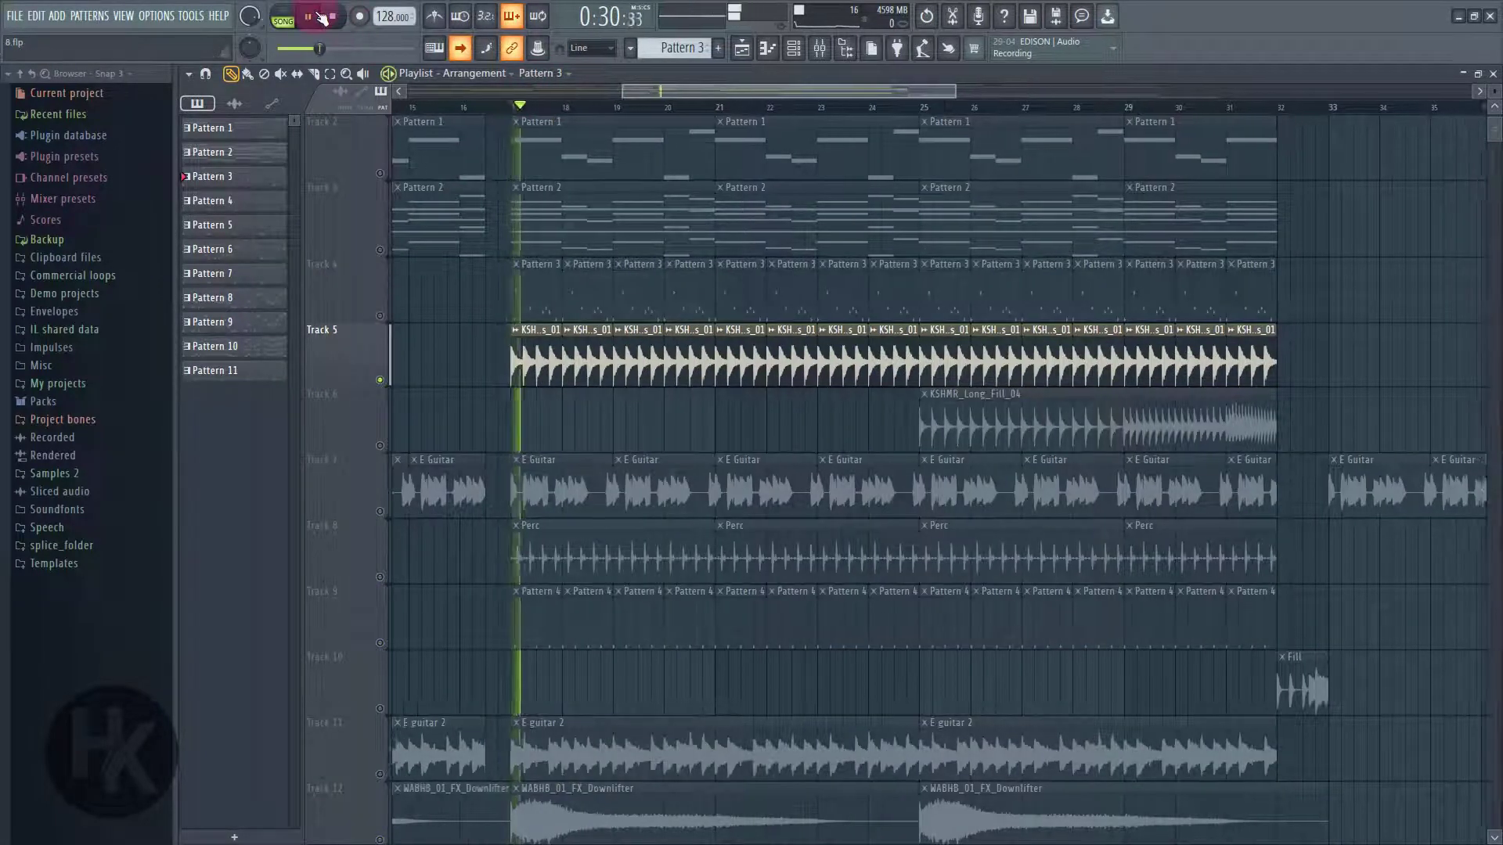
click(320, 18)
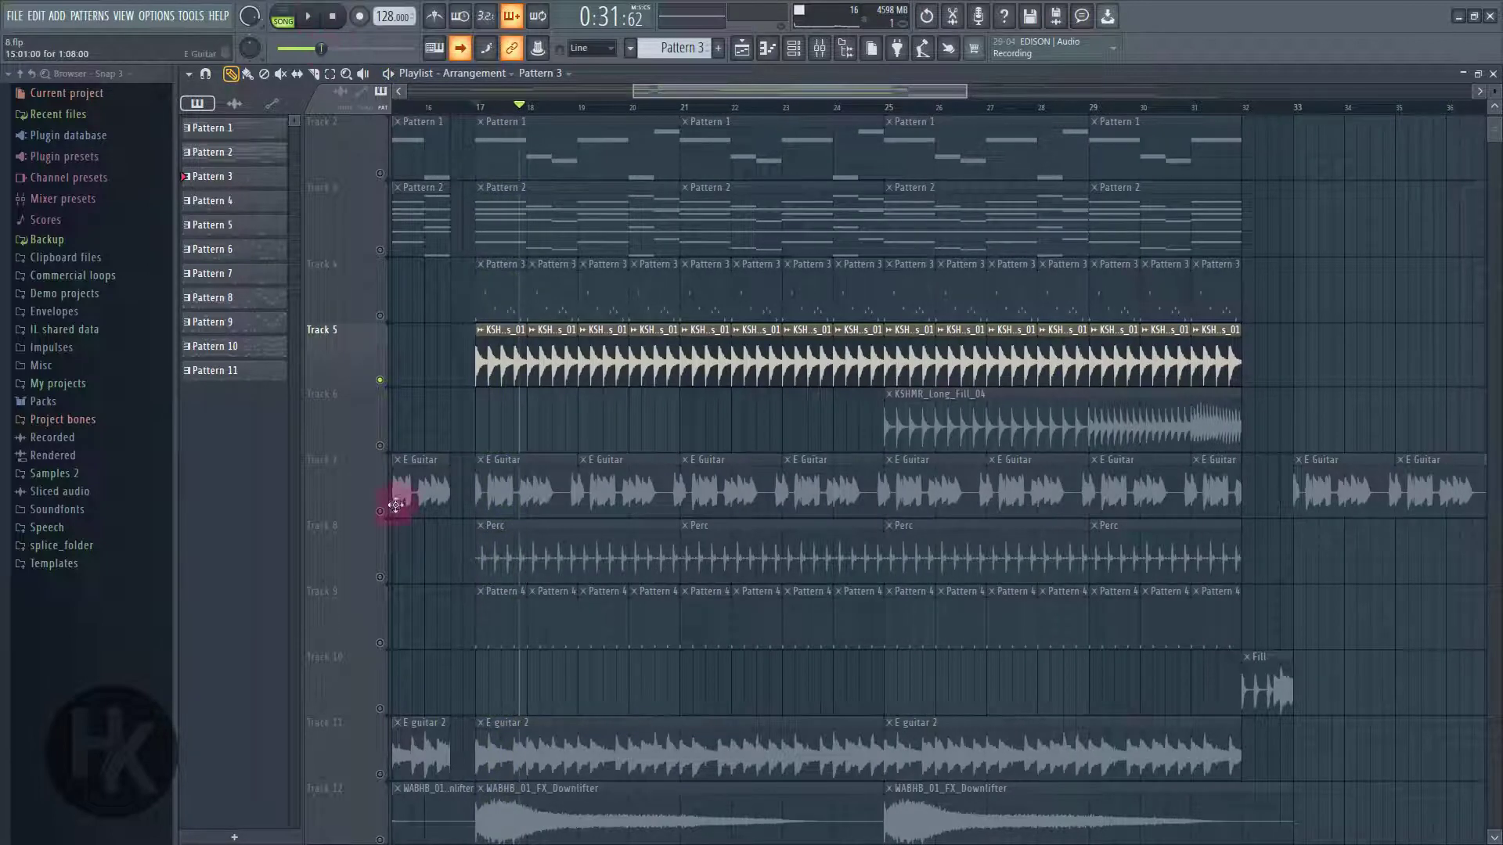
- Solo the Perc clips on Track 8 and play them from bar 17, stopping after about a bar
right_click(382, 577)
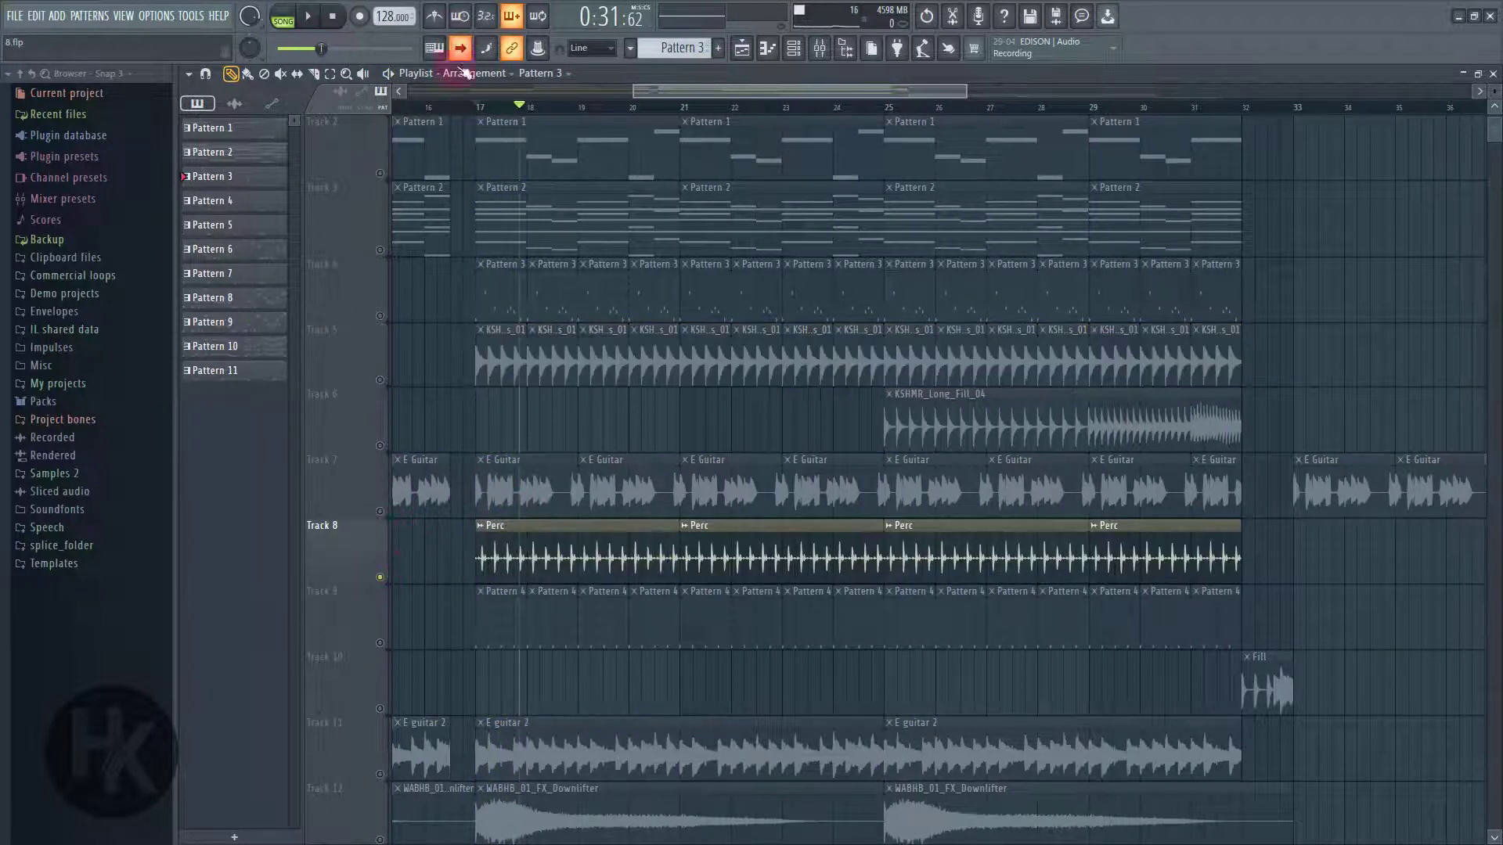
click(308, 17)
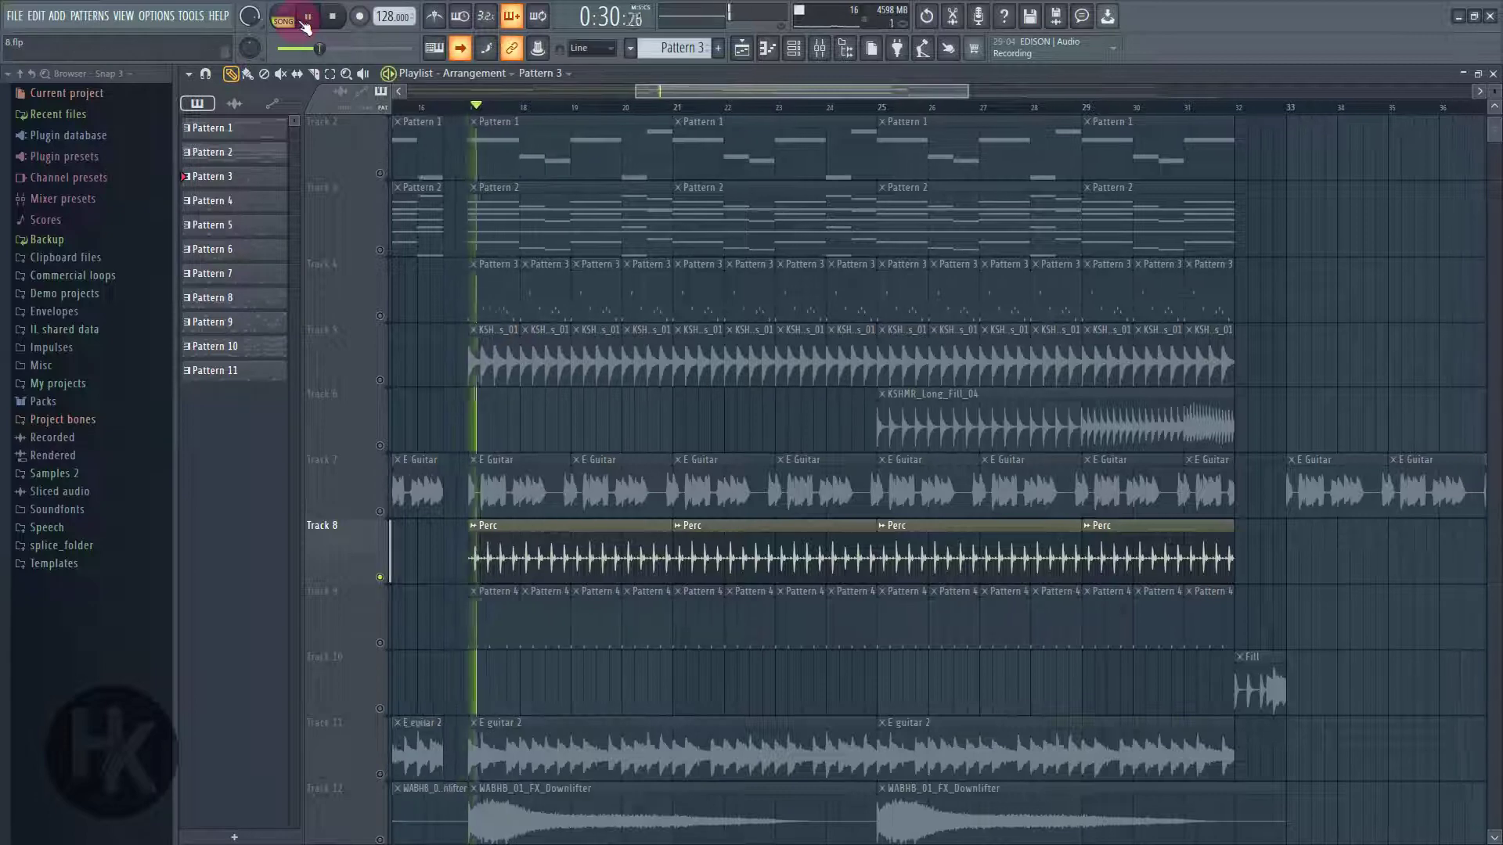
click(306, 22)
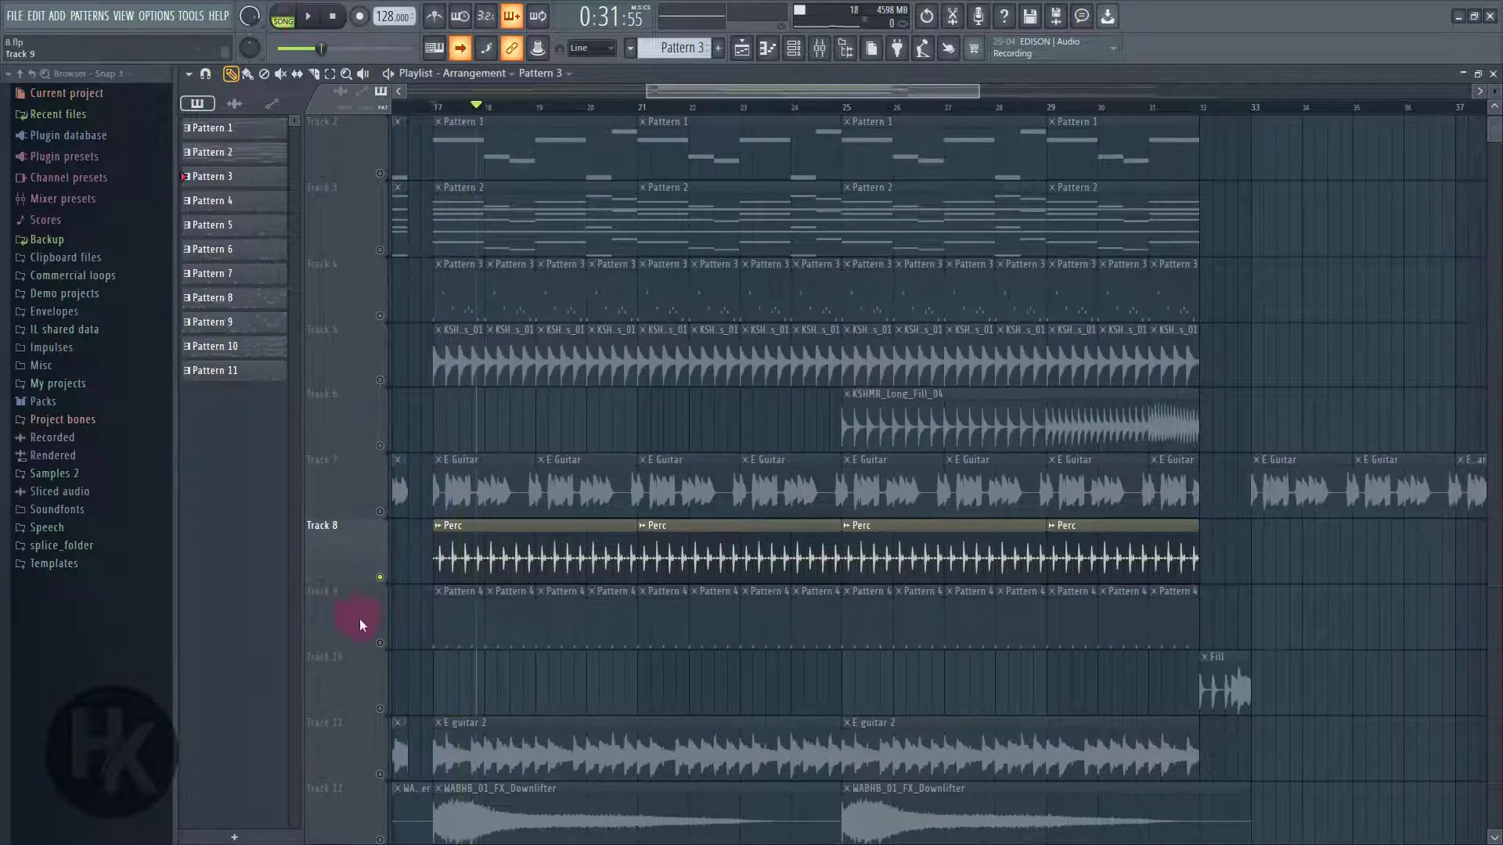
- Solo Track 9, play its clips from bar 17, and make Pattern 4 the active pattern
click(387, 646)
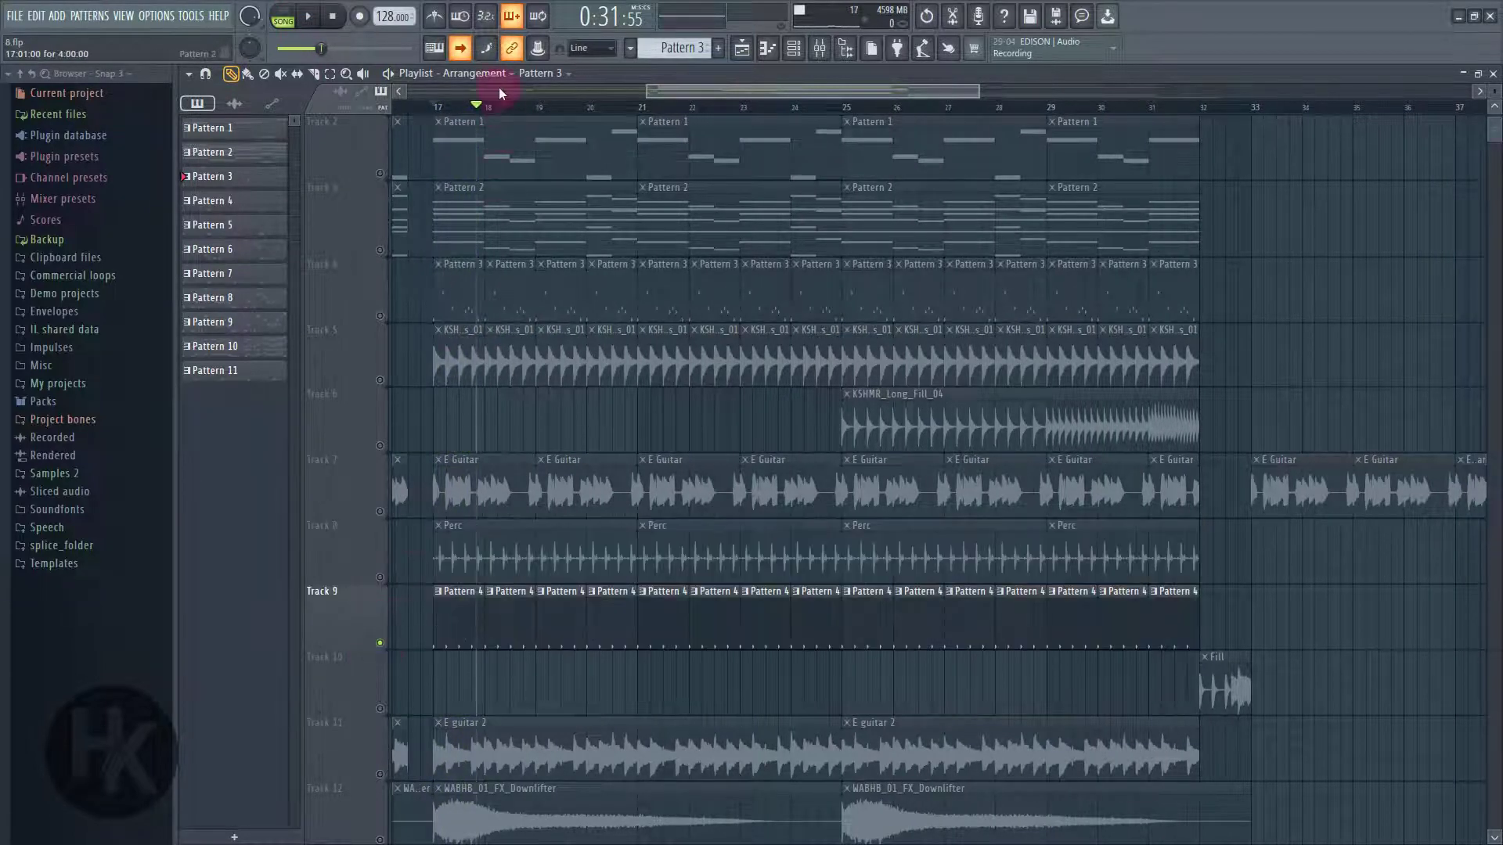
click(443, 109)
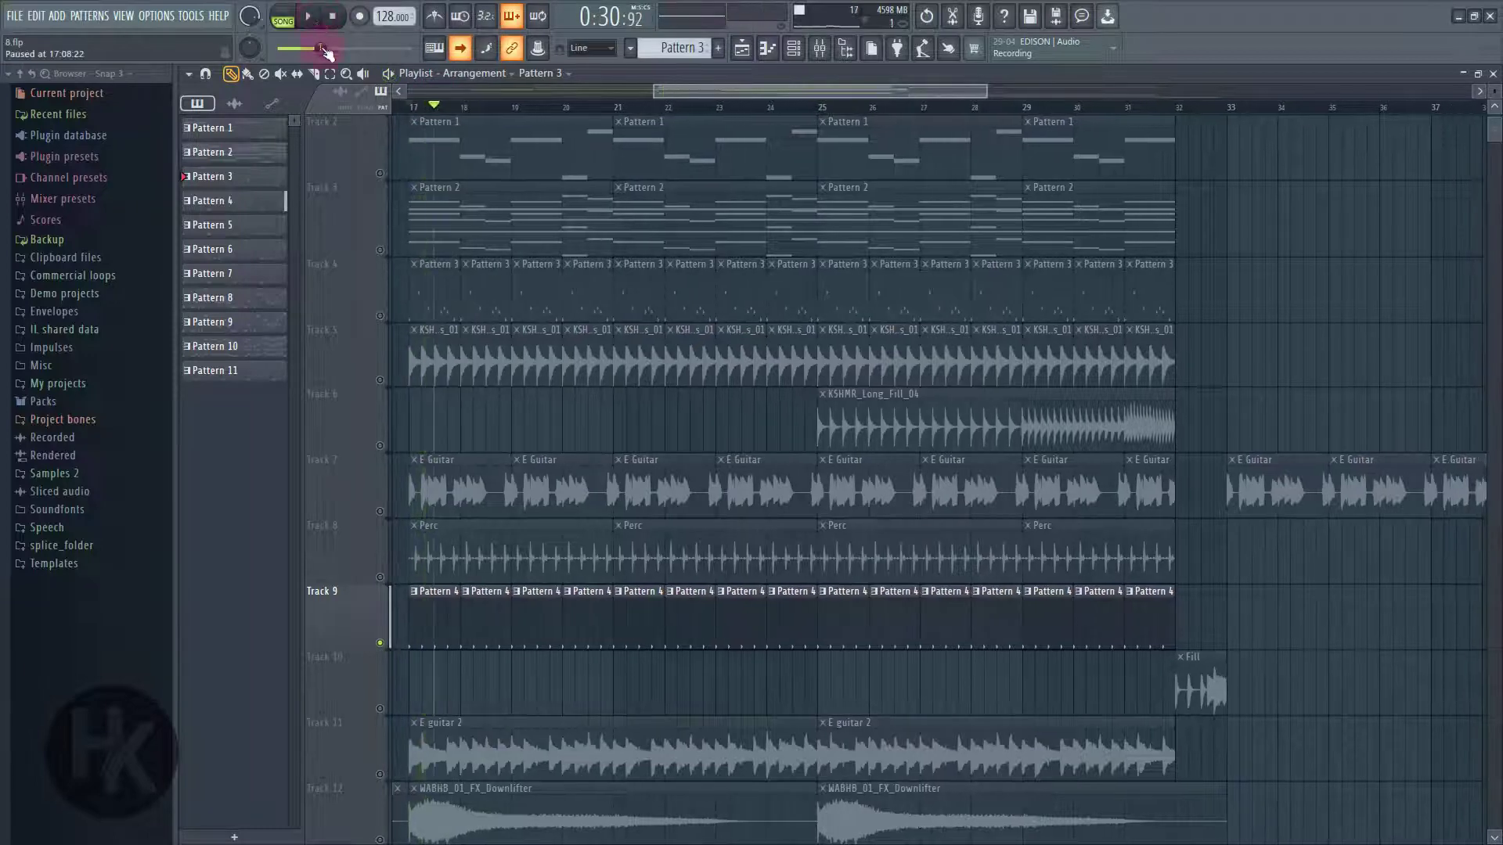
scroll(462, 660, down, 4)
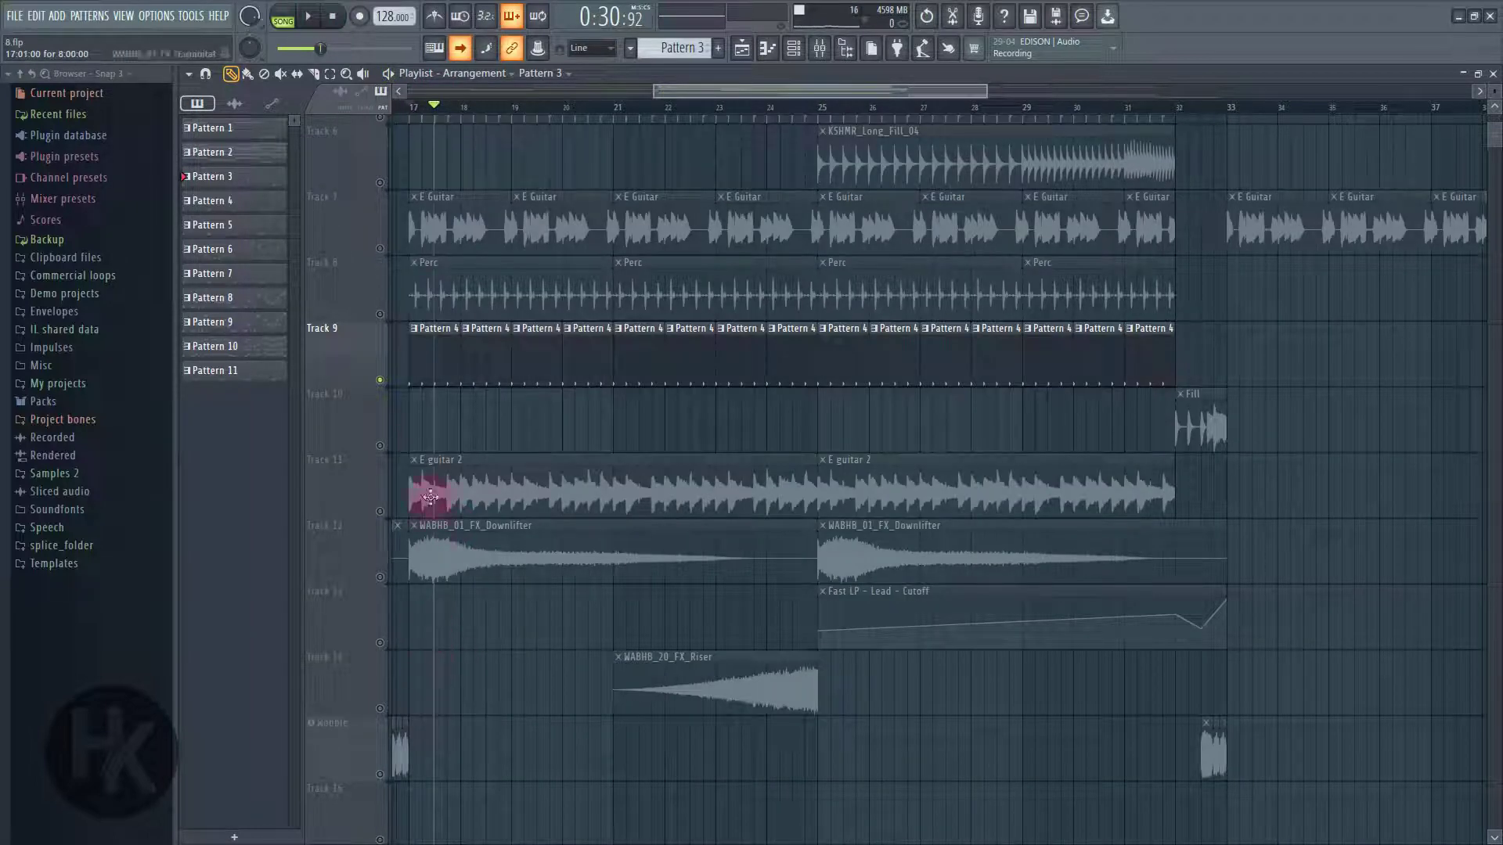
click(432, 354)
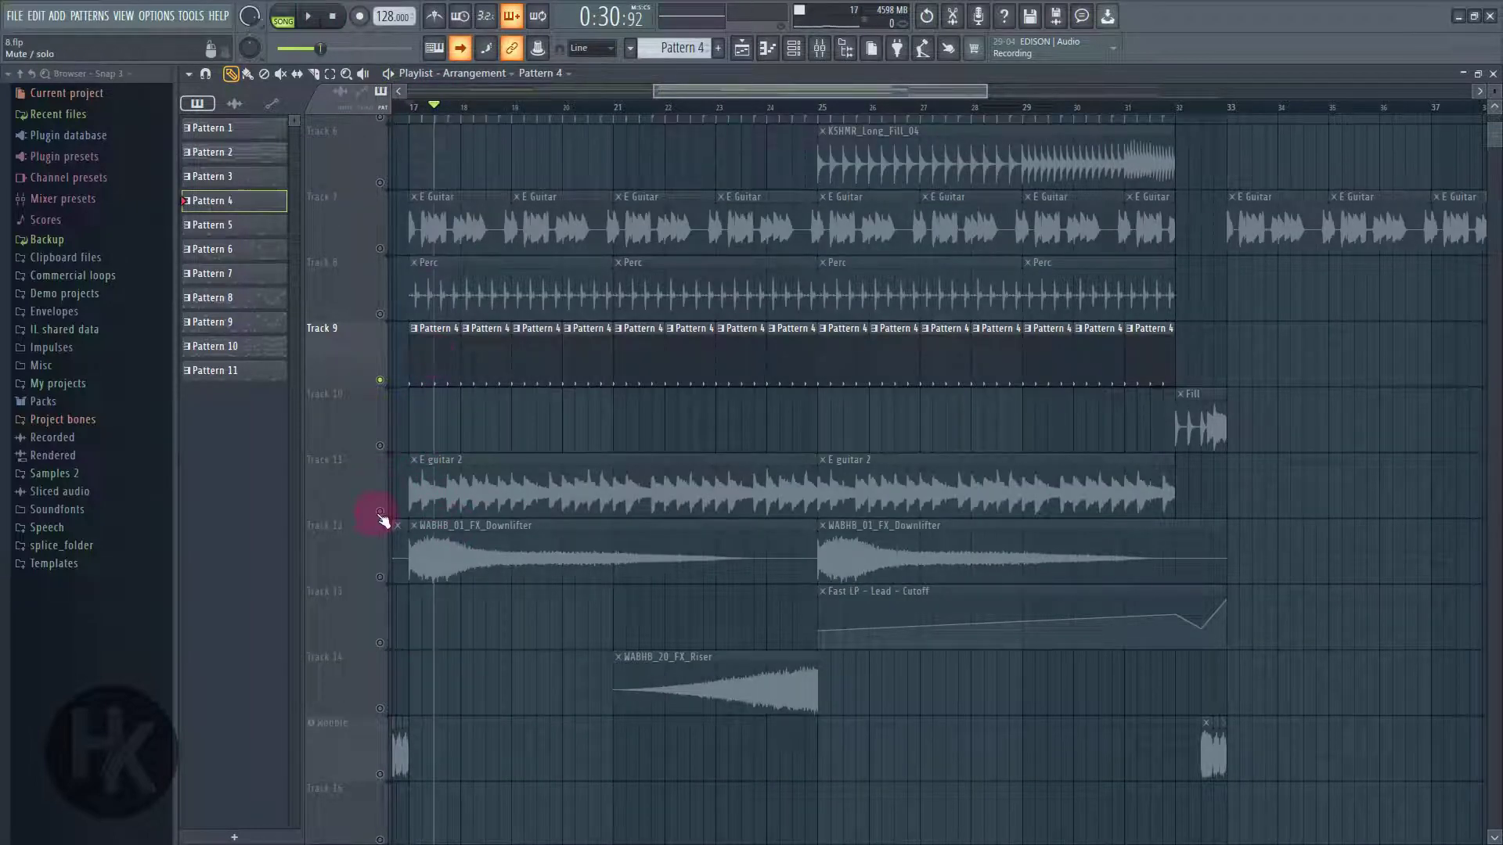
- Turn off the solo so all tracks are active and play the full arrangement from bar 17
scroll(557, 571, down, 10)
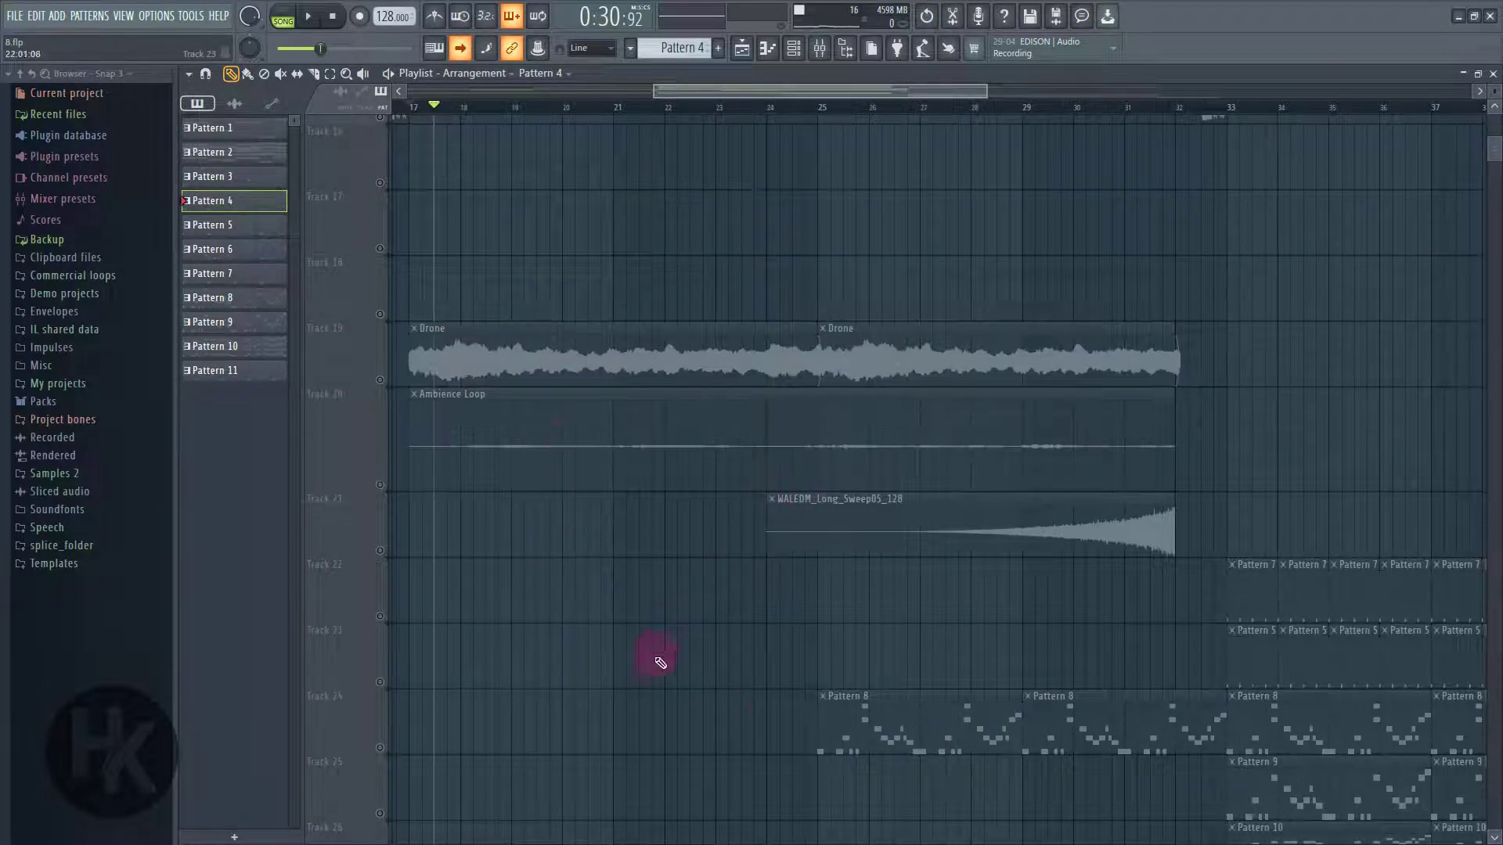
scroll(704, 674, up, 10)
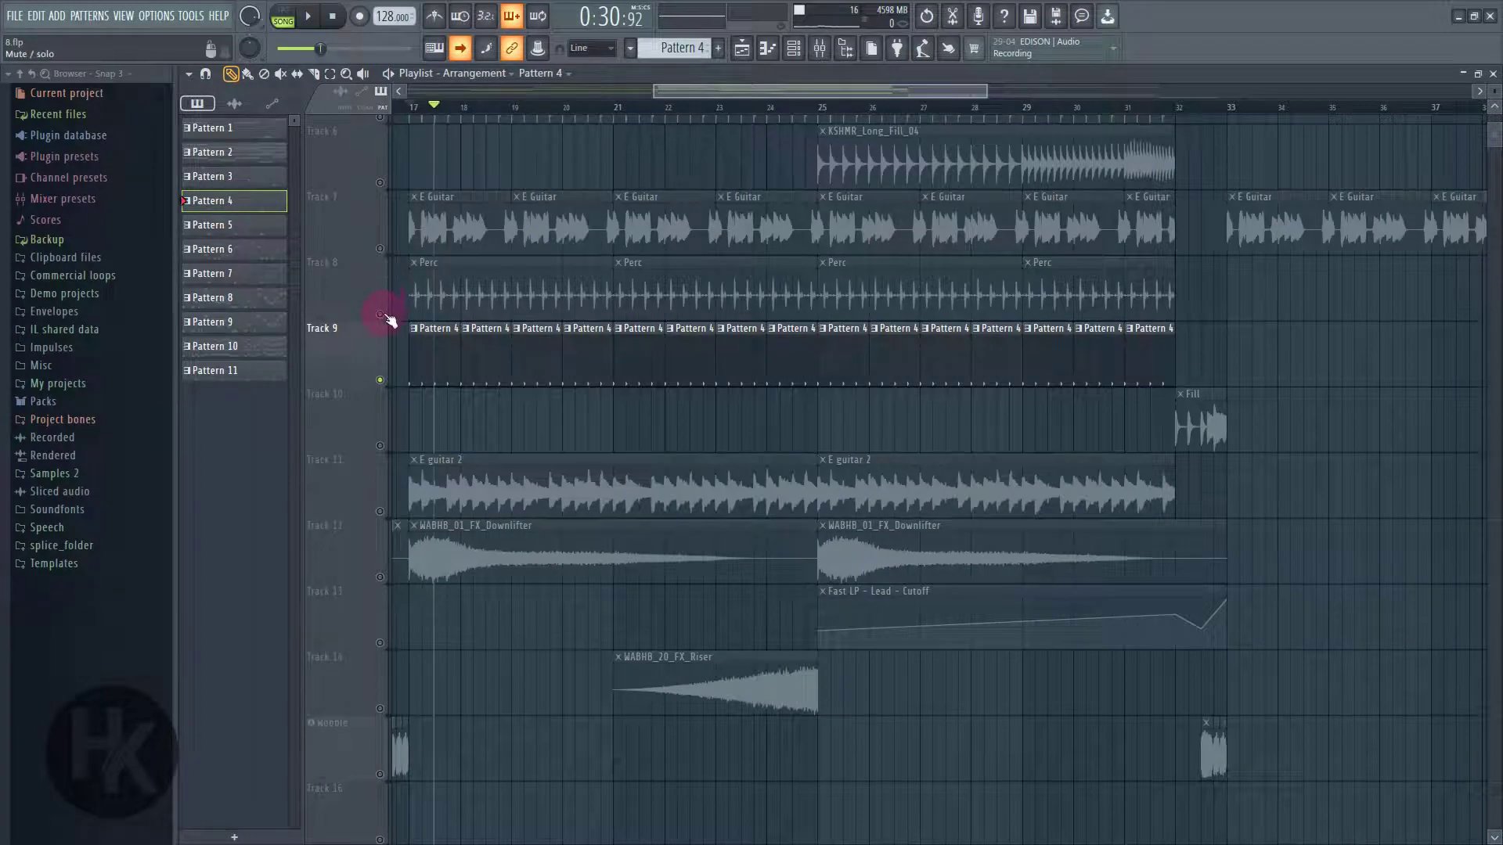
click(382, 313)
click(332, 21)
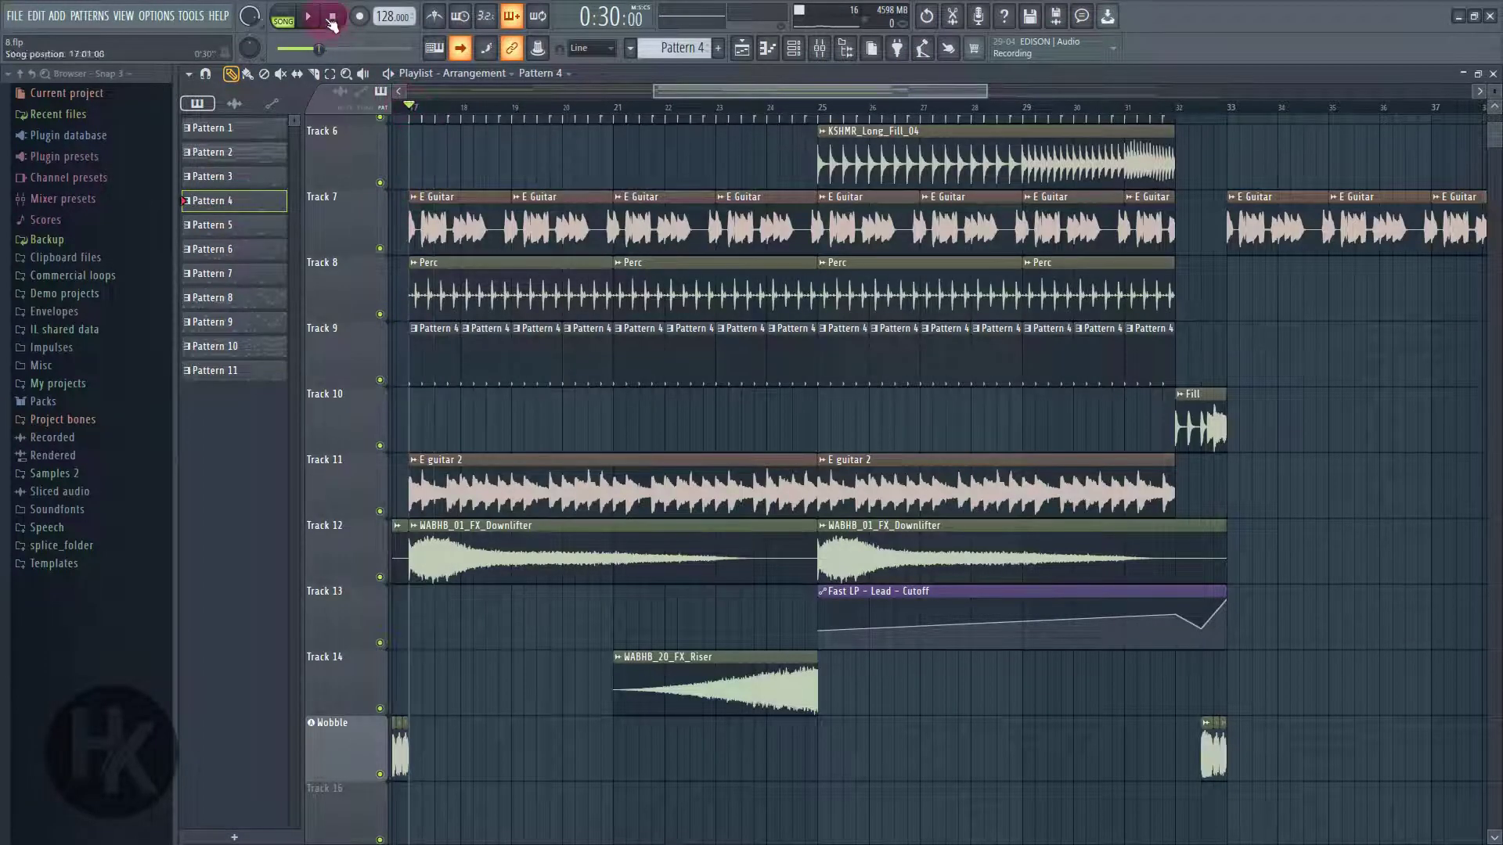
click(314, 17)
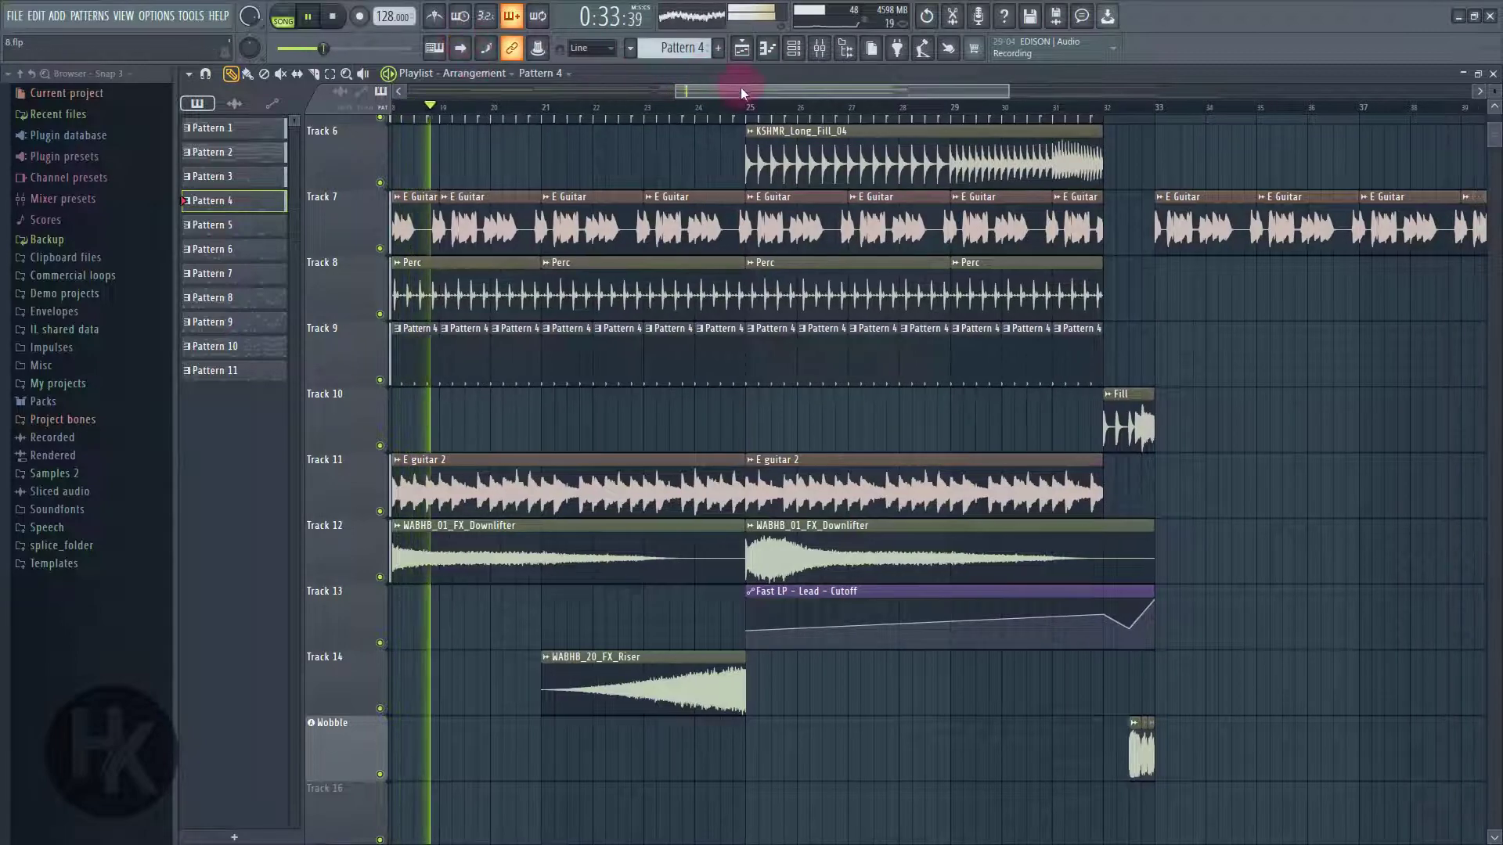
- Fit more of the layers around bars 14 to 34 into the playlist while the arrangement plays, then stop playback
drag(740, 89, 657, 91)
scroll(818, 356, up, 5)
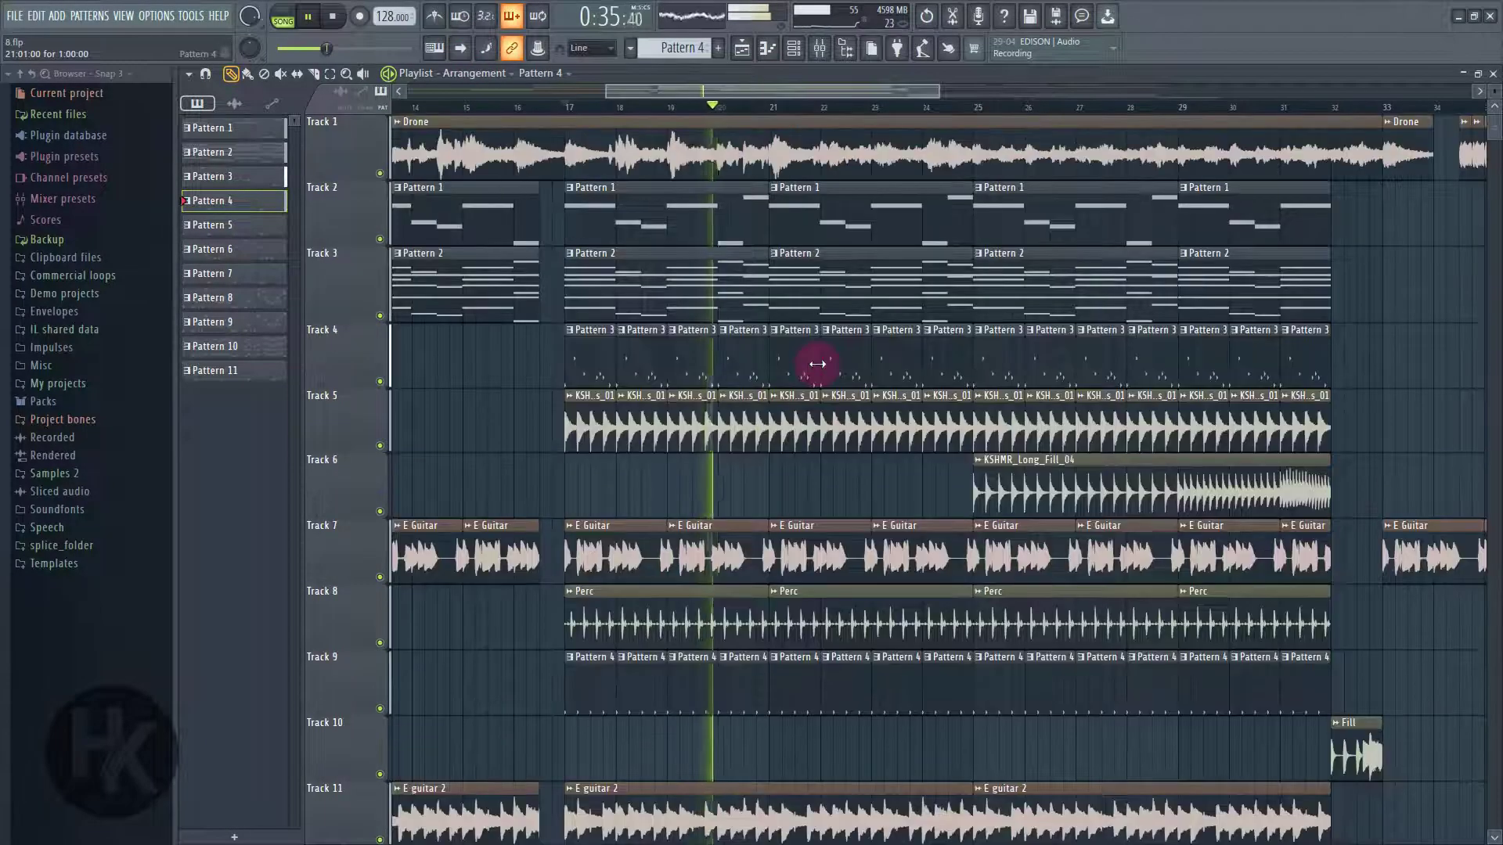
alt+scroll(883, 333, down, 4)
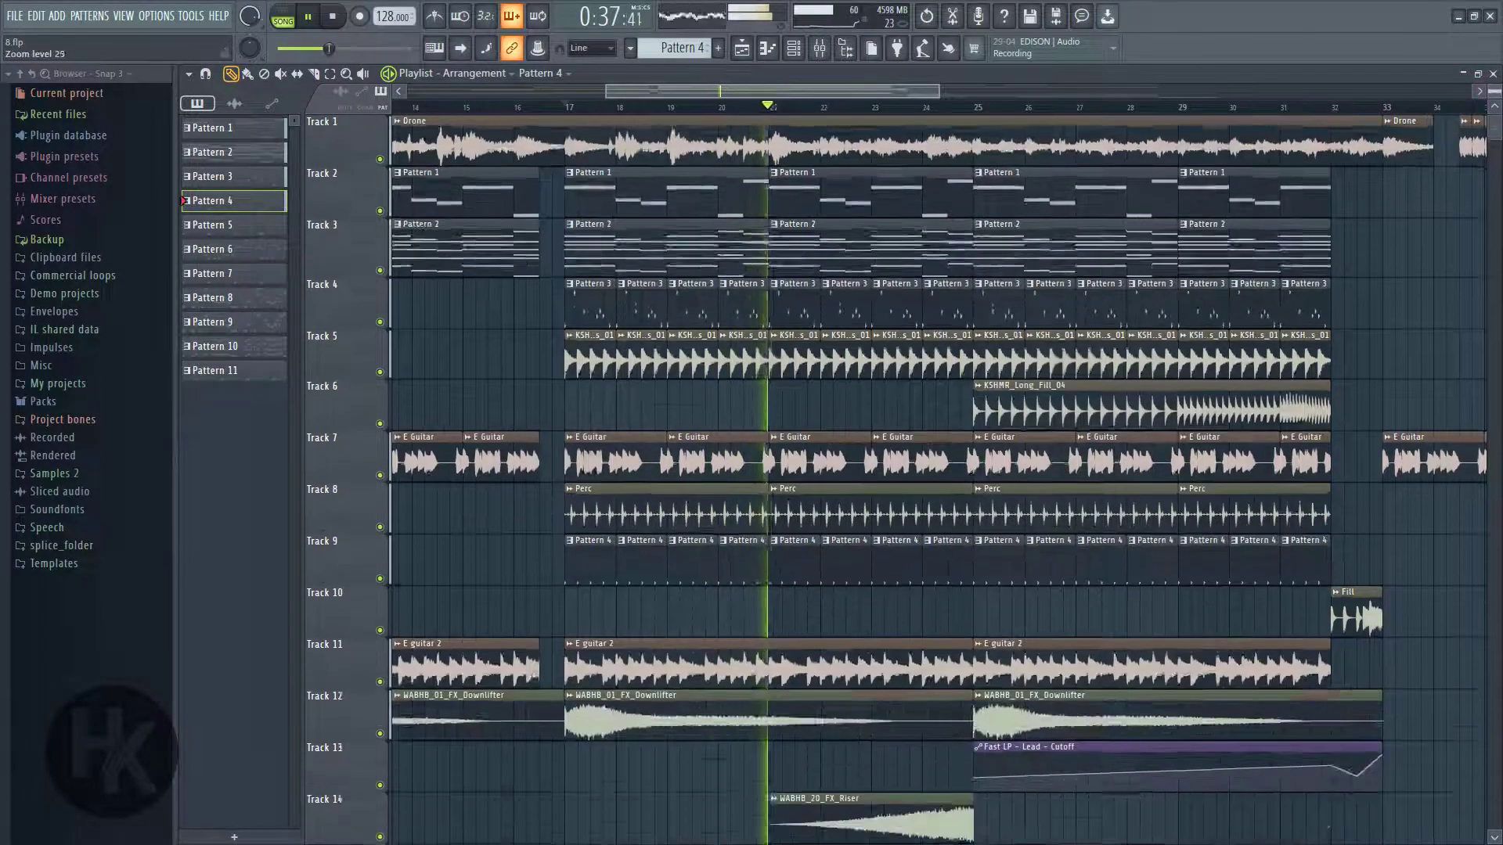
alt+scroll(883, 333, down, 6)
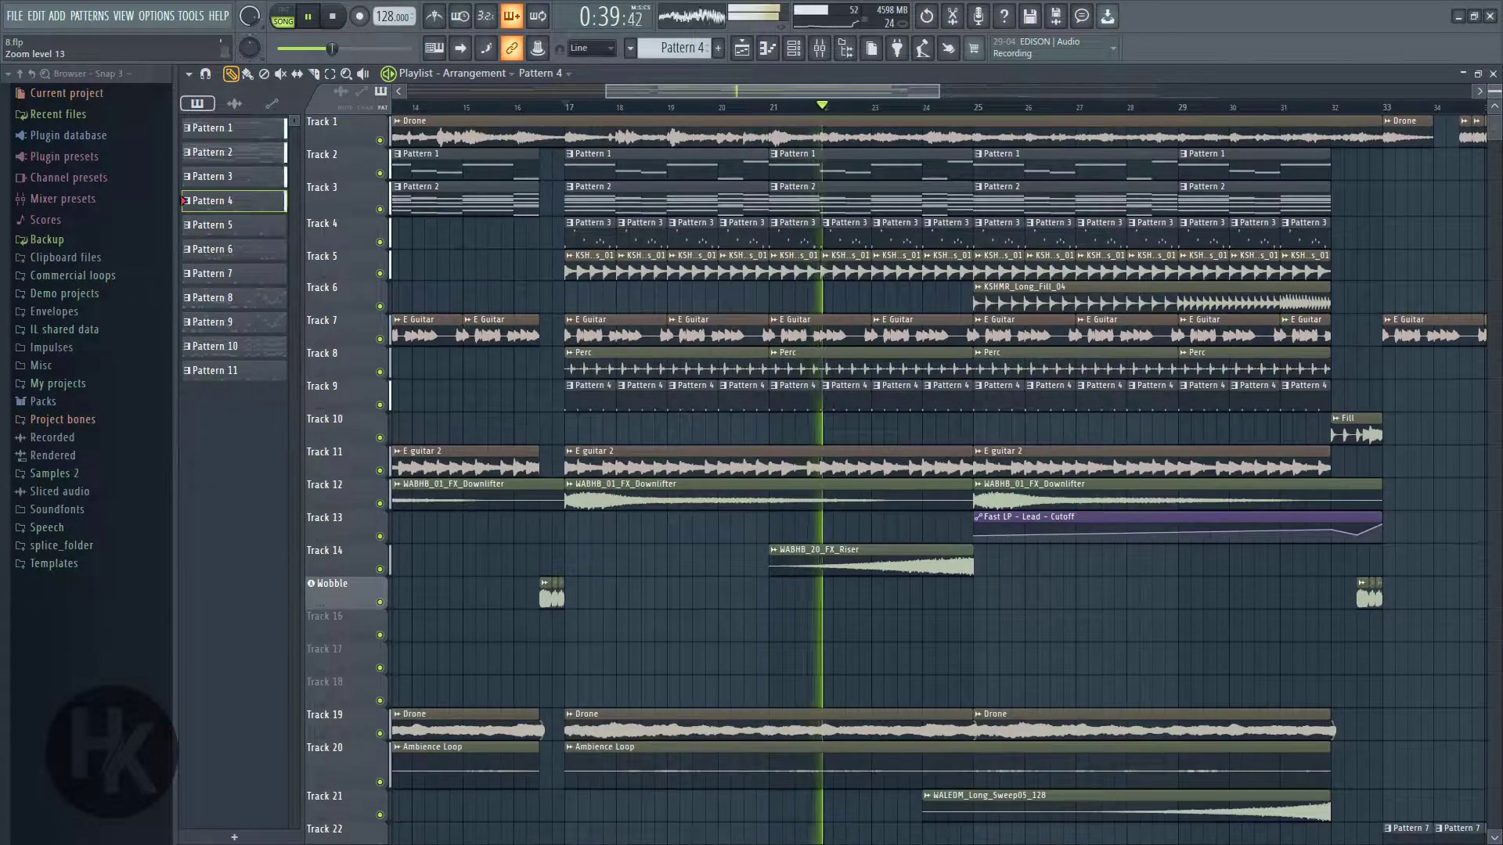
alt+scroll(883, 334, up, 1)
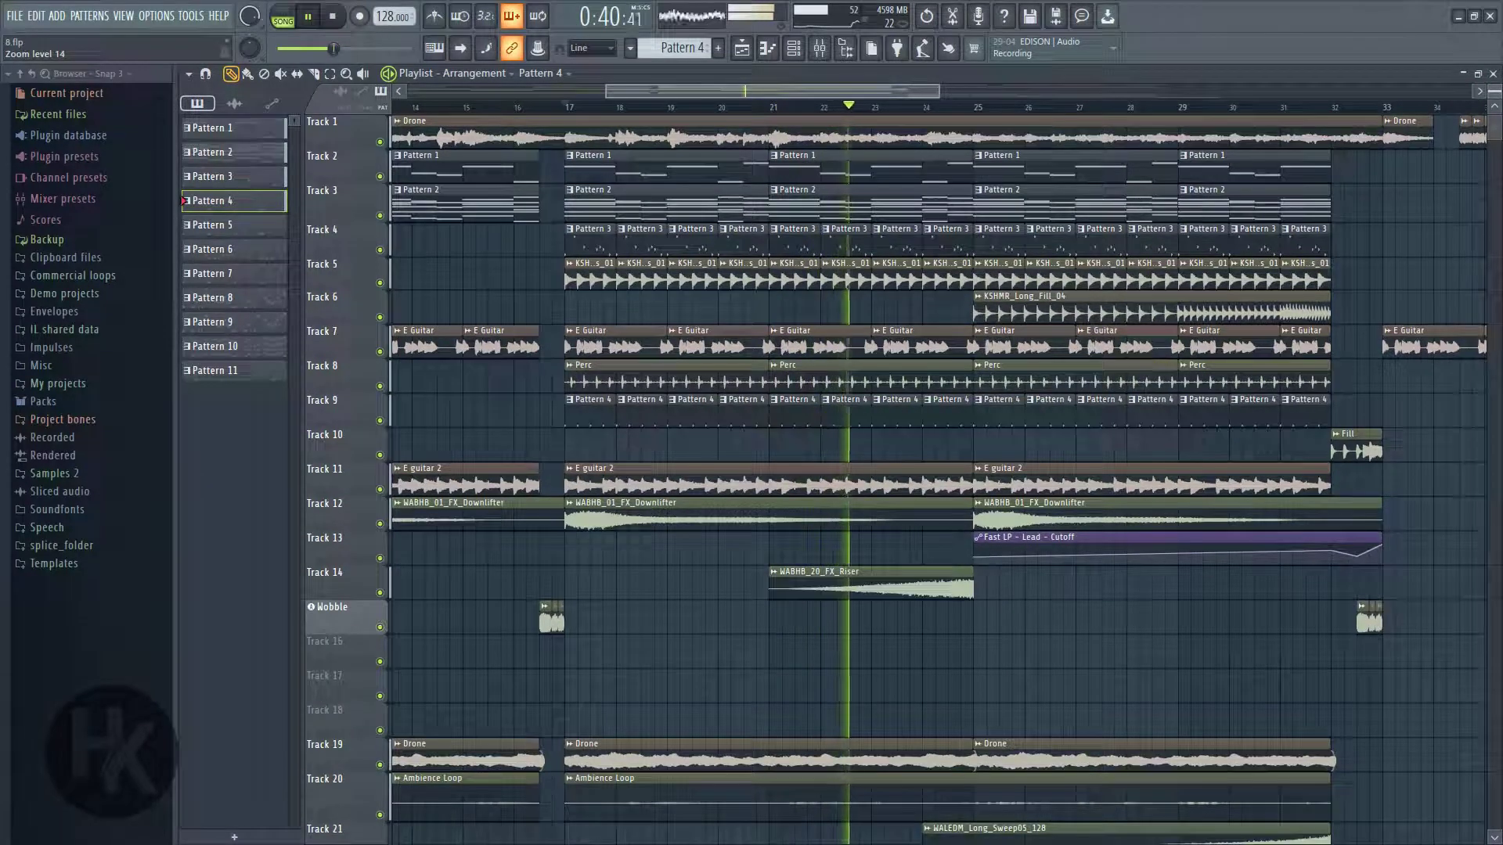
click(349, 21)
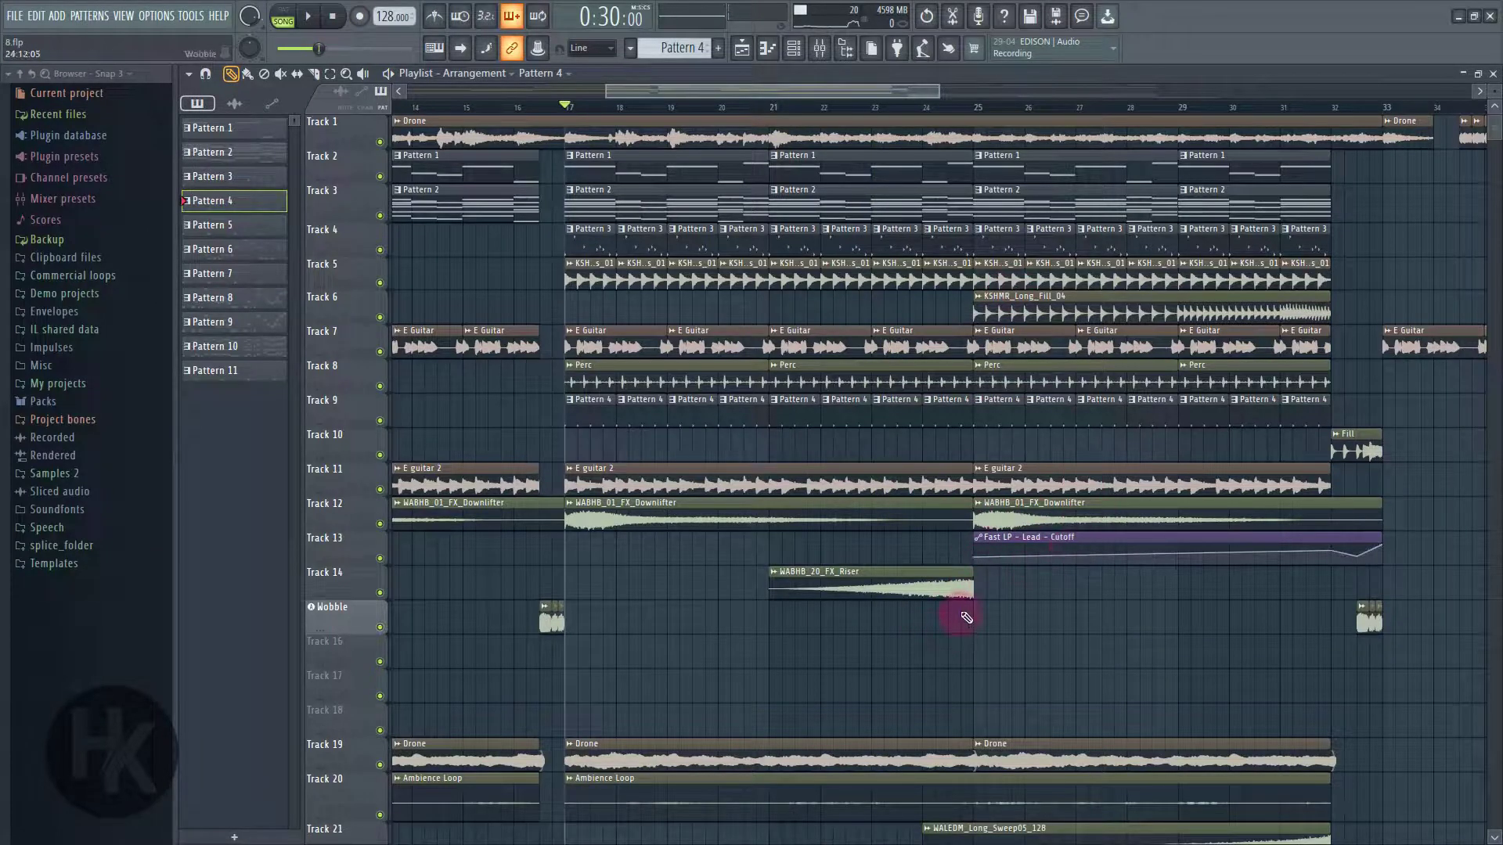
- Play the full arrangement from about bar 23 through the end of the WABHB_20_FX_Riser clip at bar 25, then stop
mouse_move(954, 591)
mouse_down()
mouse_move(815, 597)
mouse_move(959, 577)
mouse_up()
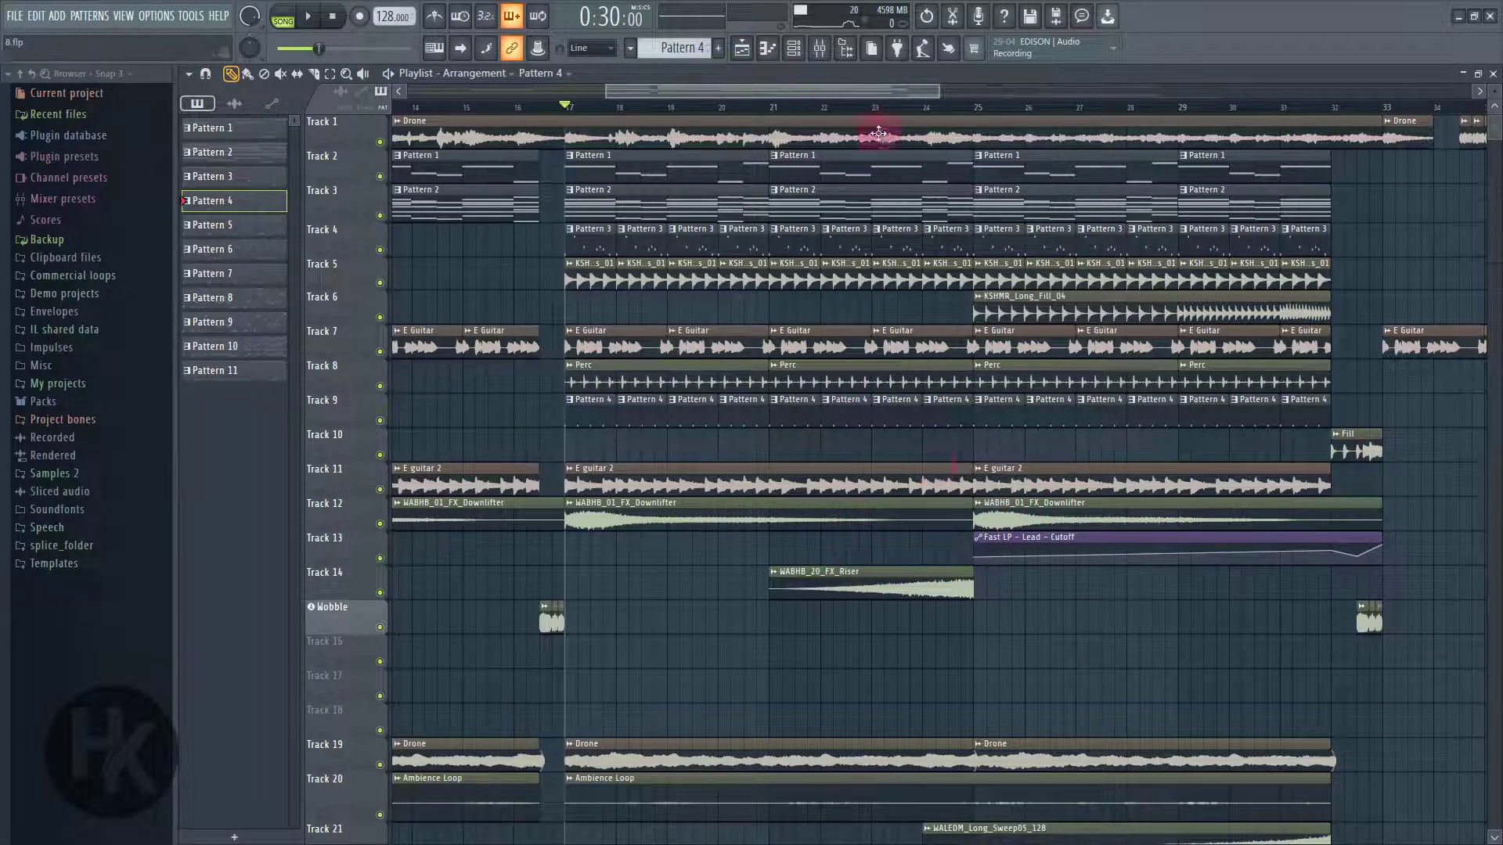
click(889, 104)
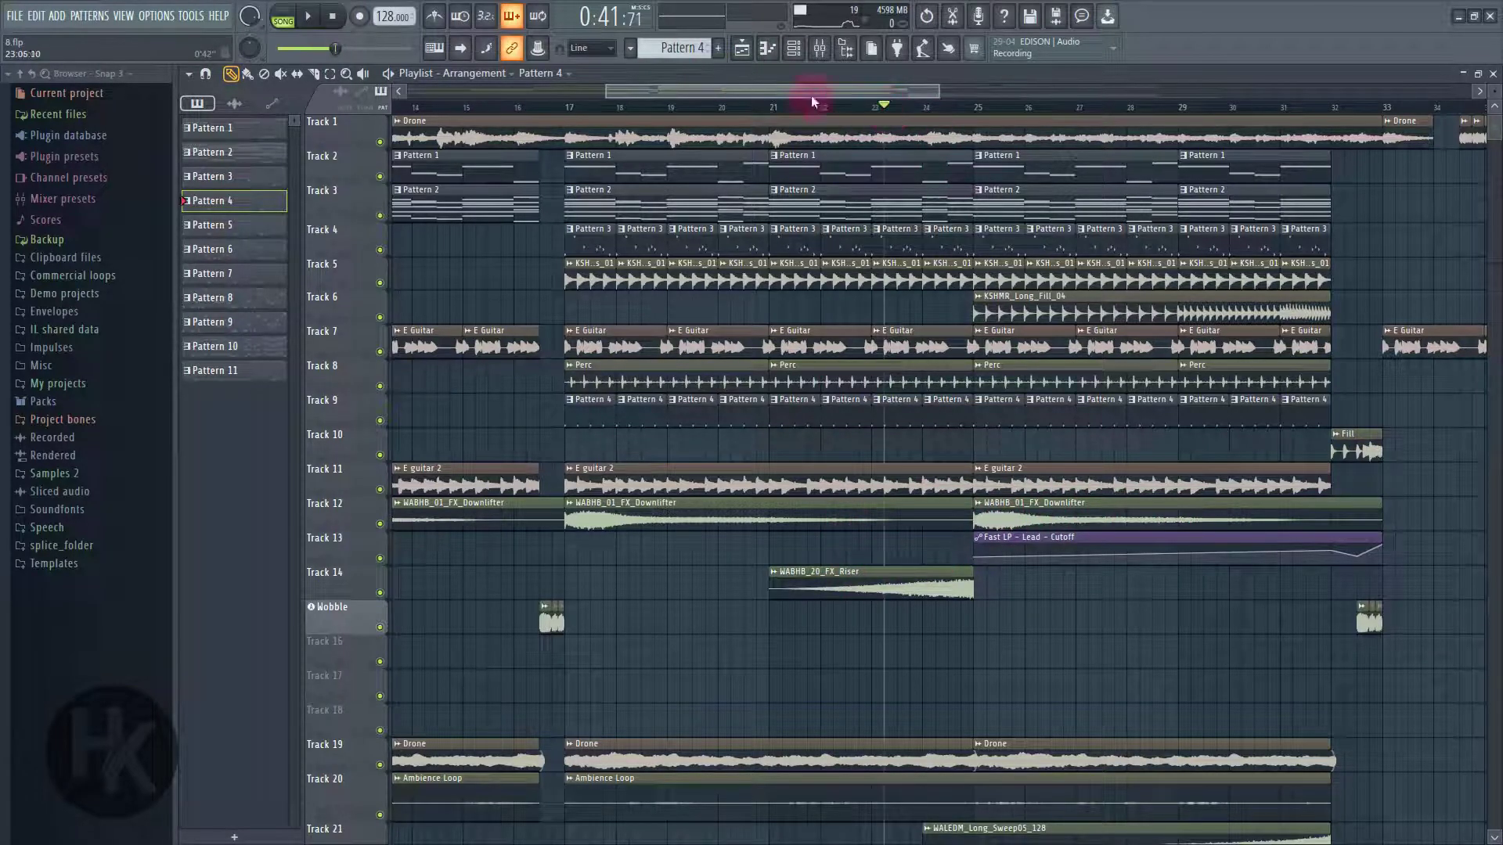
click(309, 22)
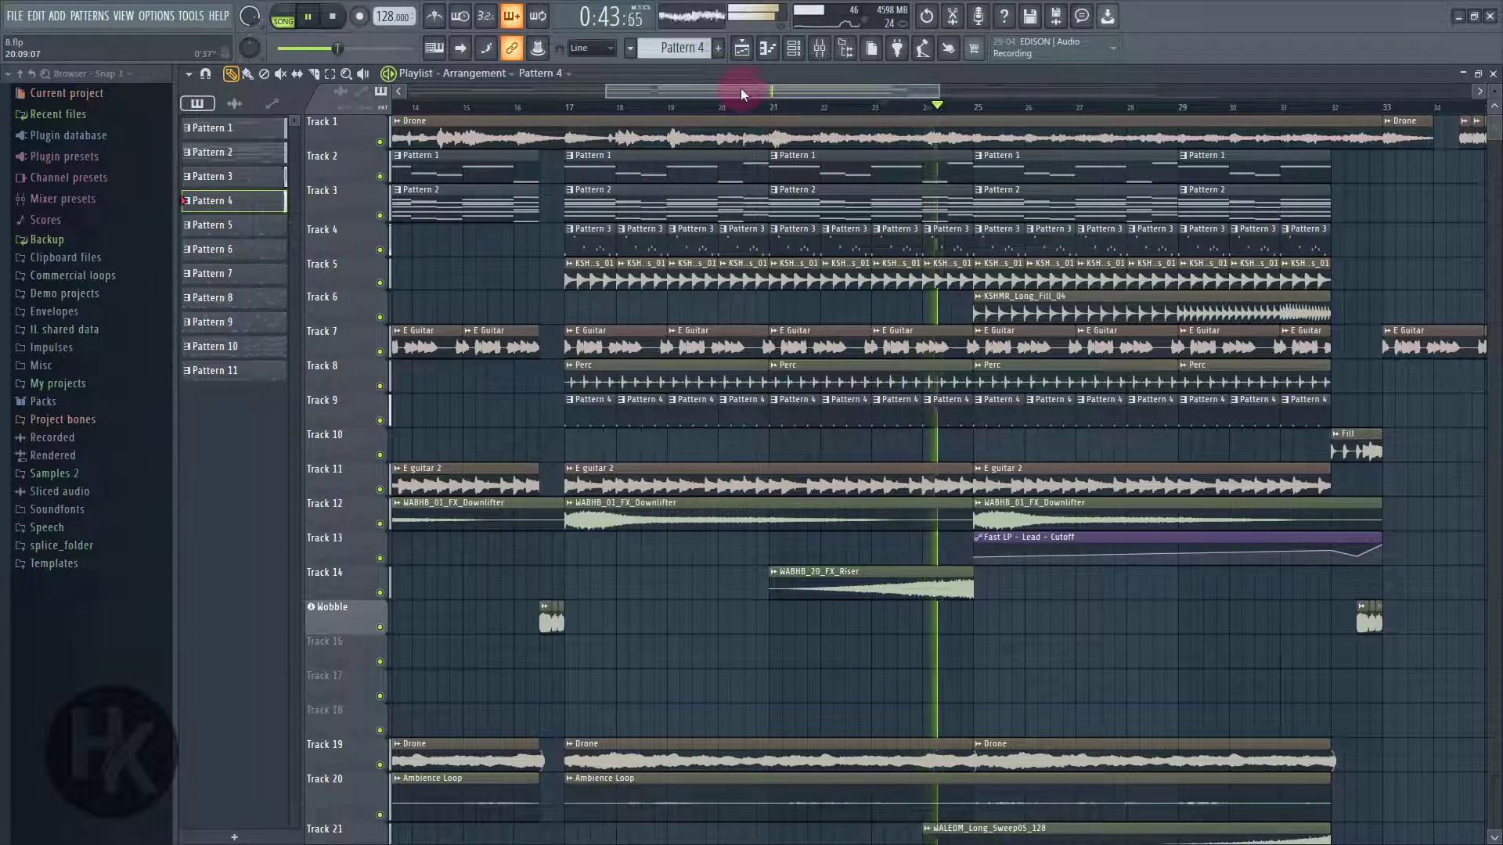
drag(740, 88, 775, 92)
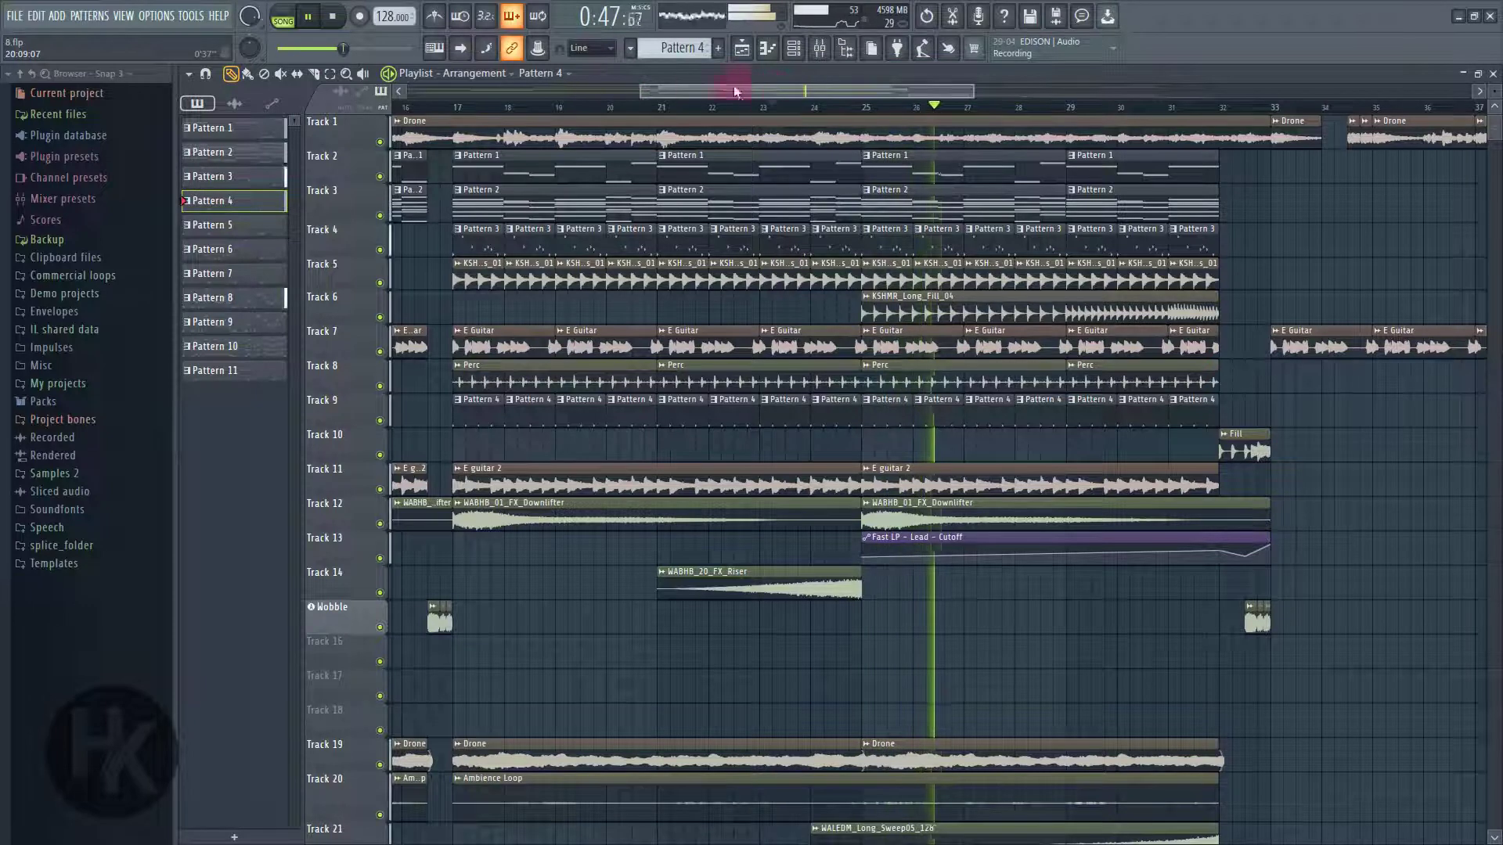
key(space)
- Make Pattern 8 the active pattern and solo its clips on Track 24
scroll(953, 699, down, 2)
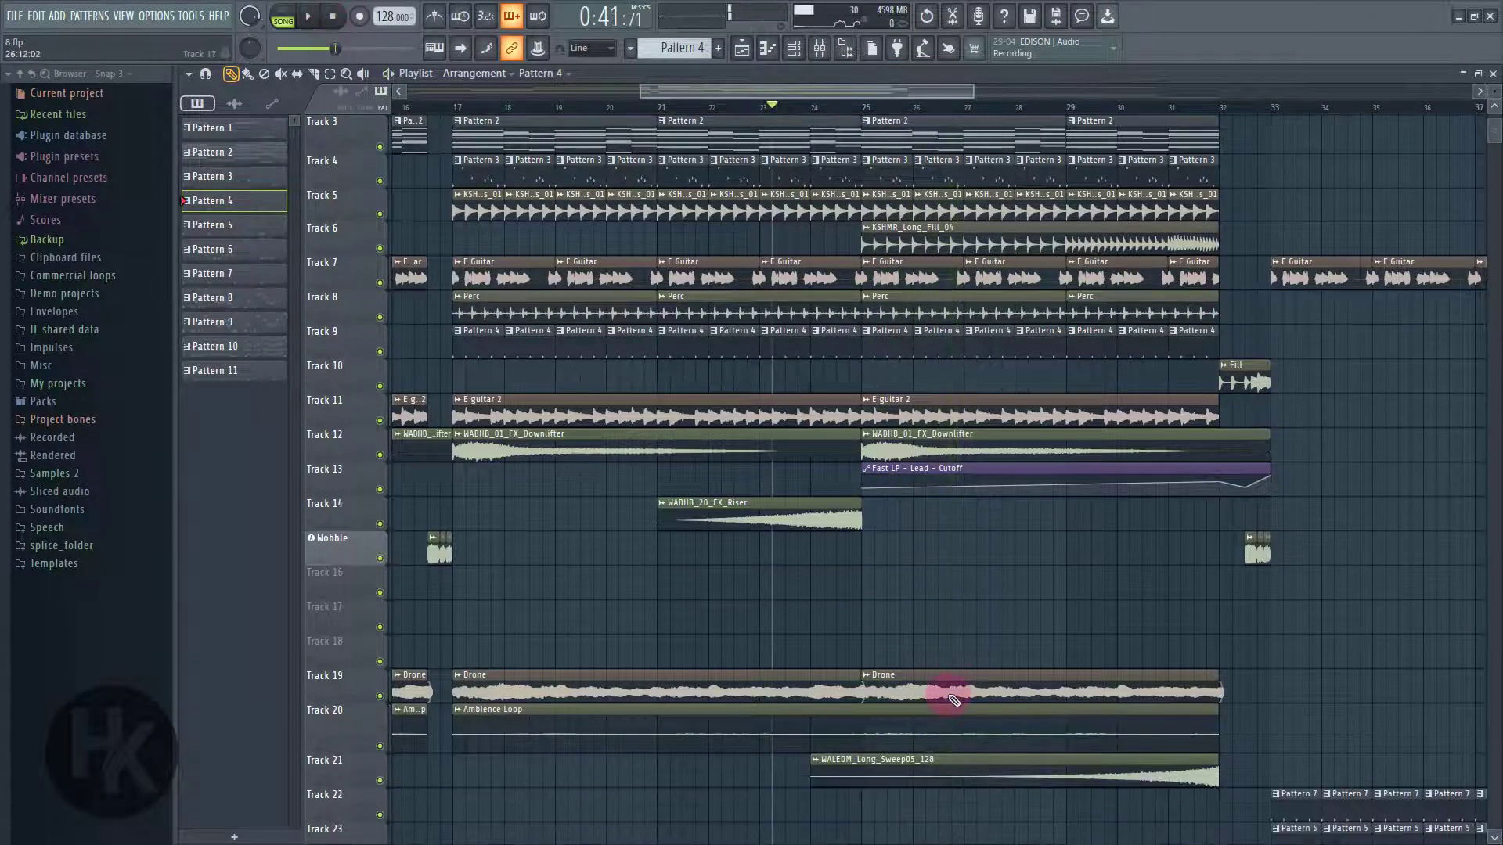
scroll(953, 699, down, 8)
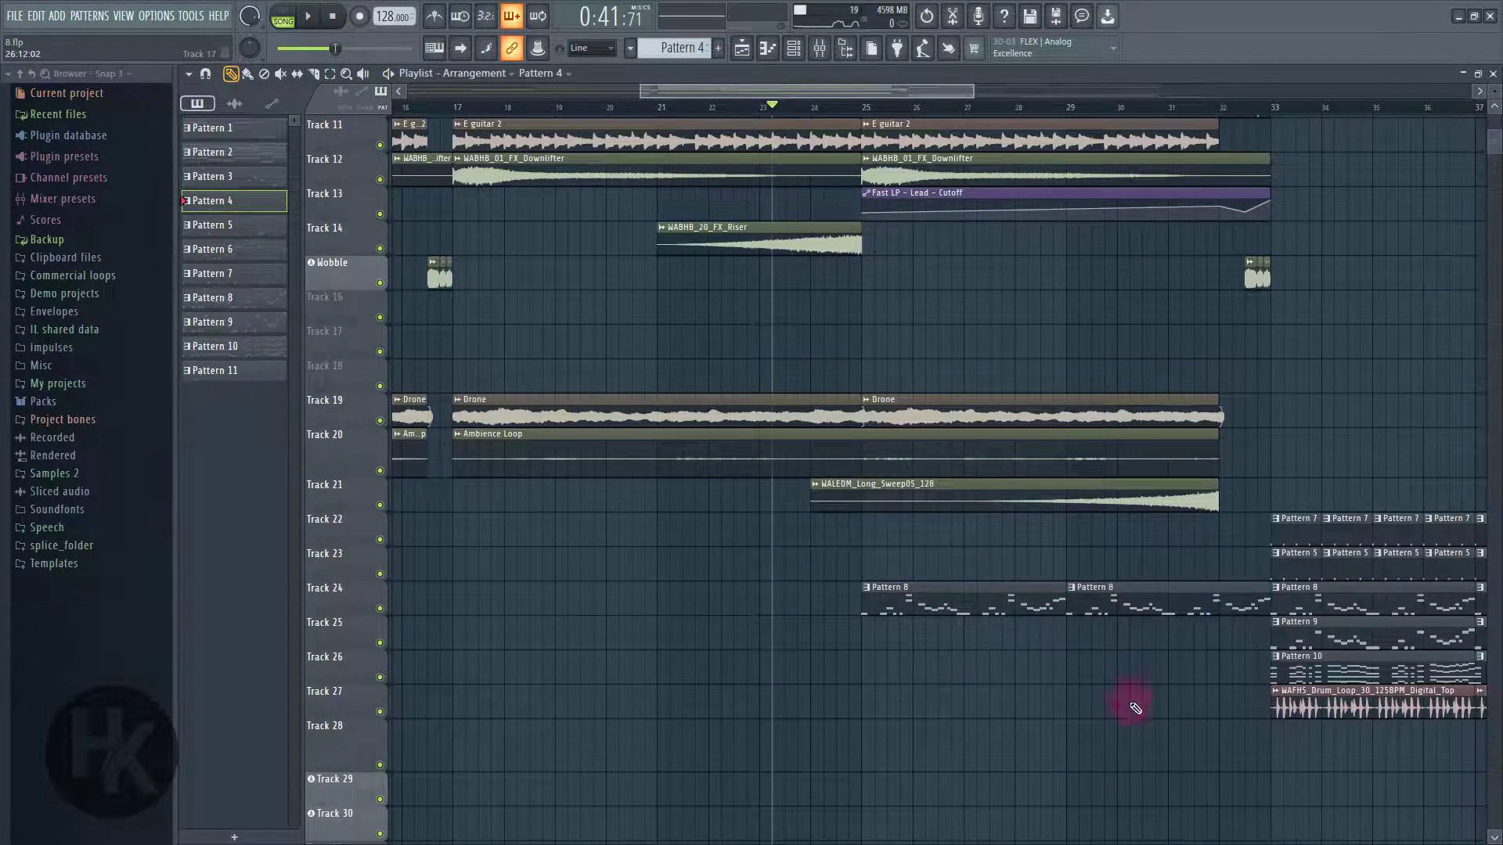
right_click(1079, 651)
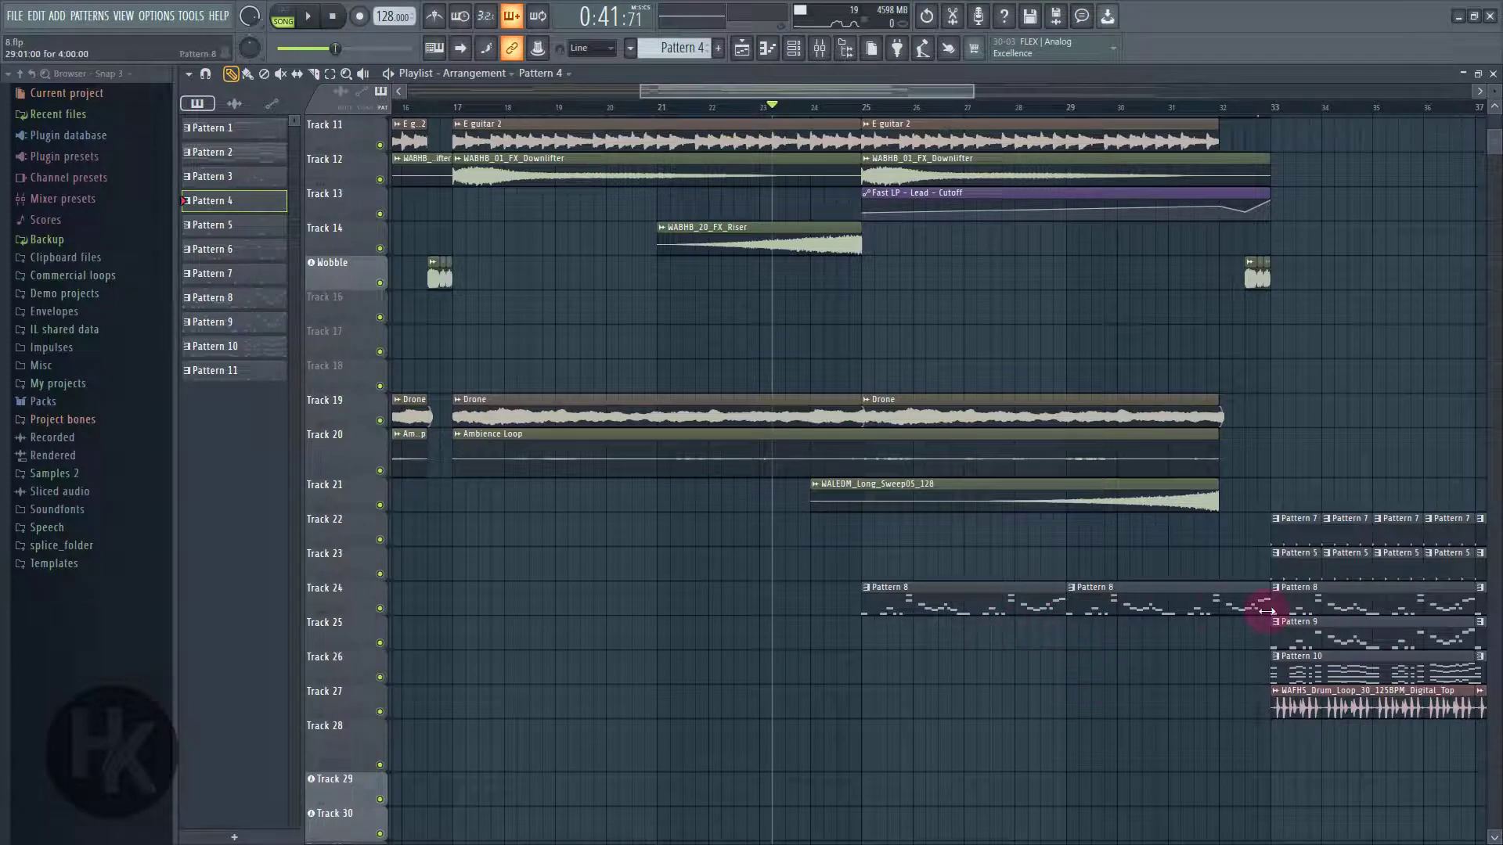
click(999, 612)
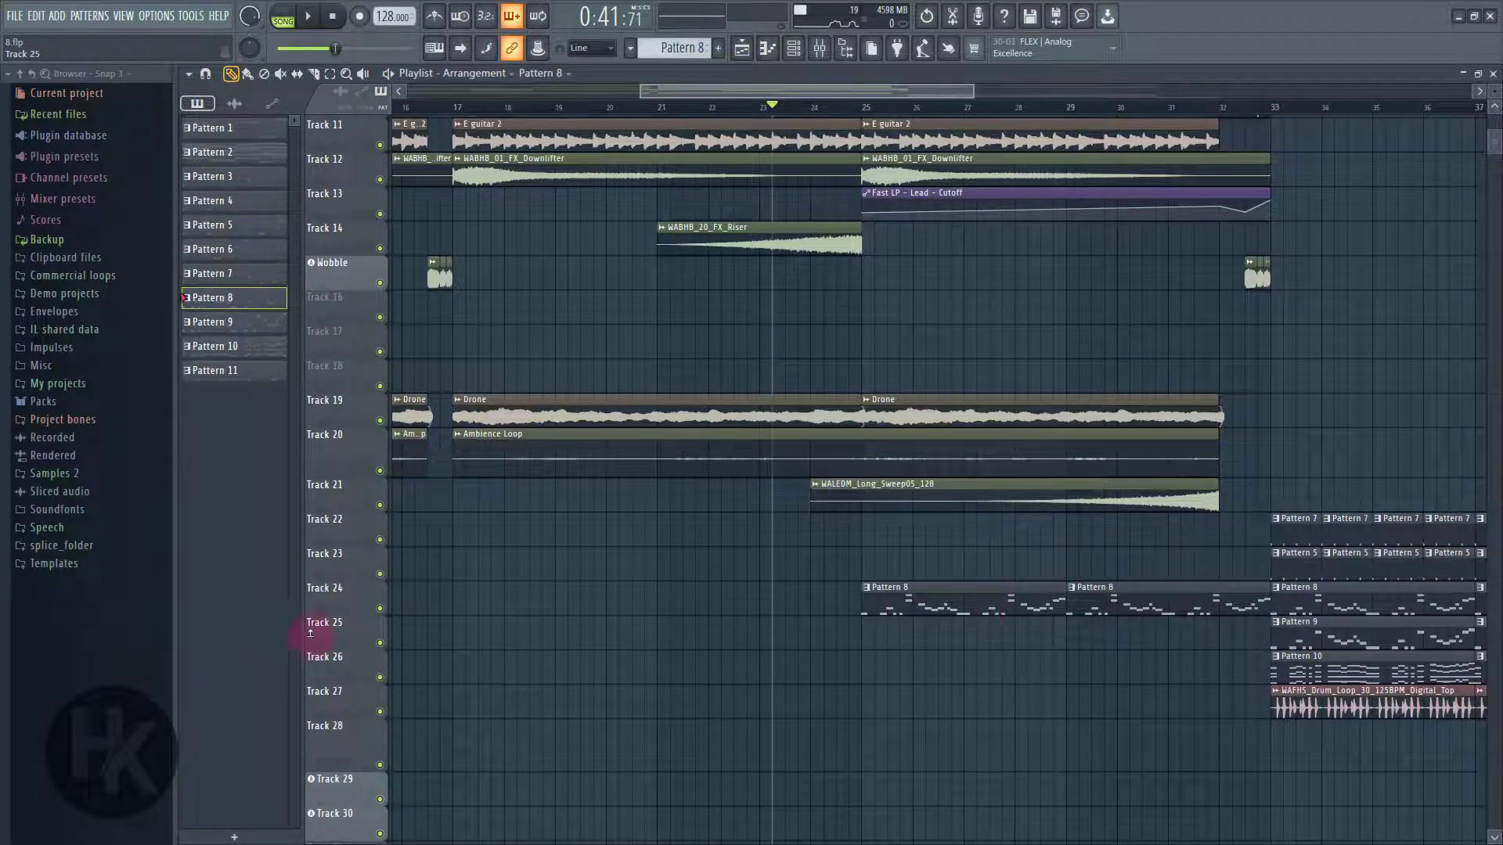
right_click(380, 610)
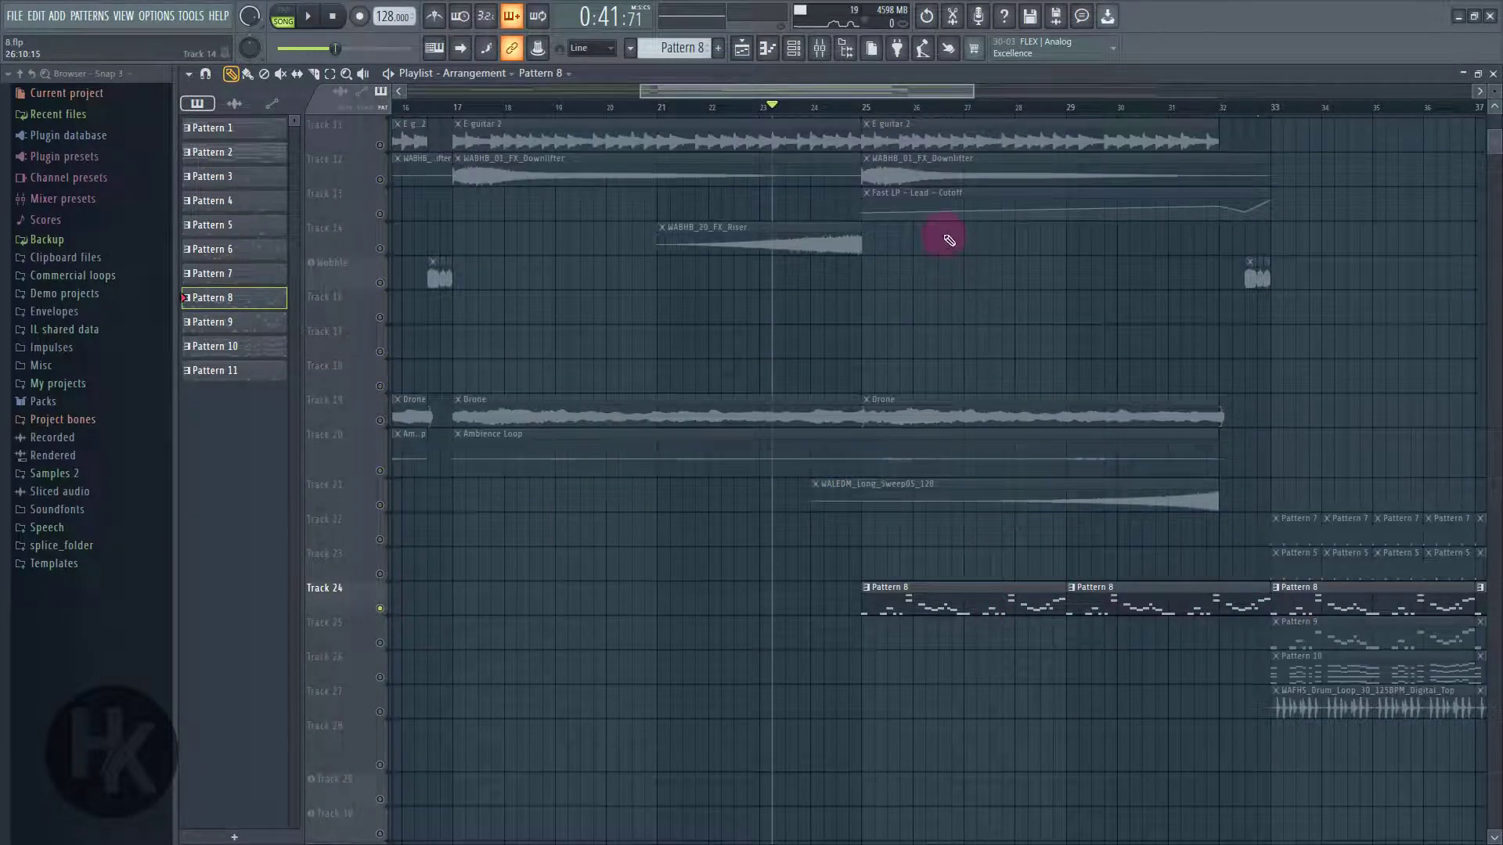
- Also enable the Fast LP - Lead - Cutoff automation on Track 13, play both tracks from bar 25, and stop after bar 32
scroll(814, 457, up, 2)
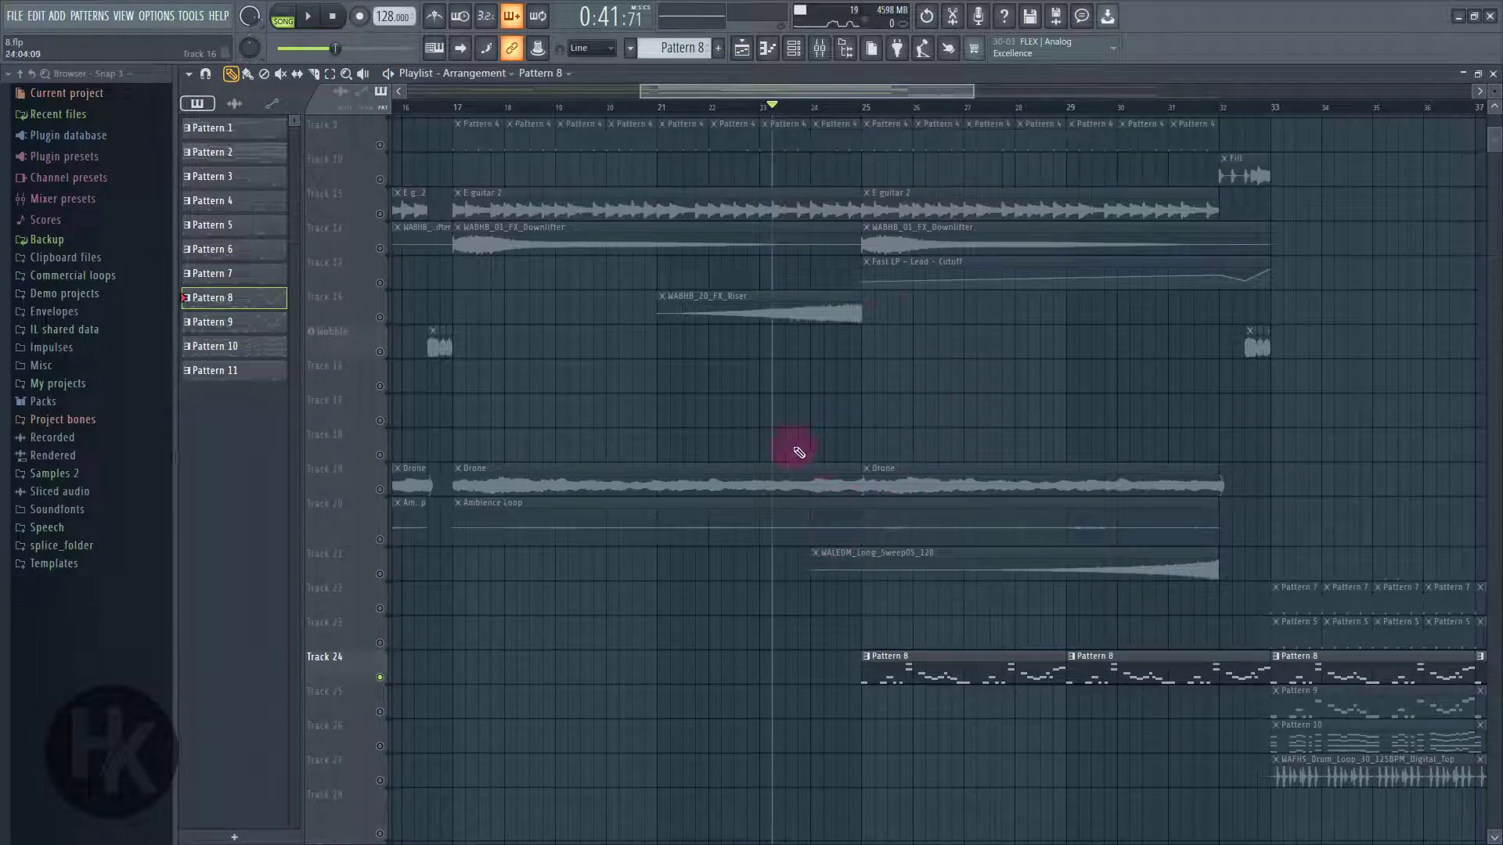
click(380, 282)
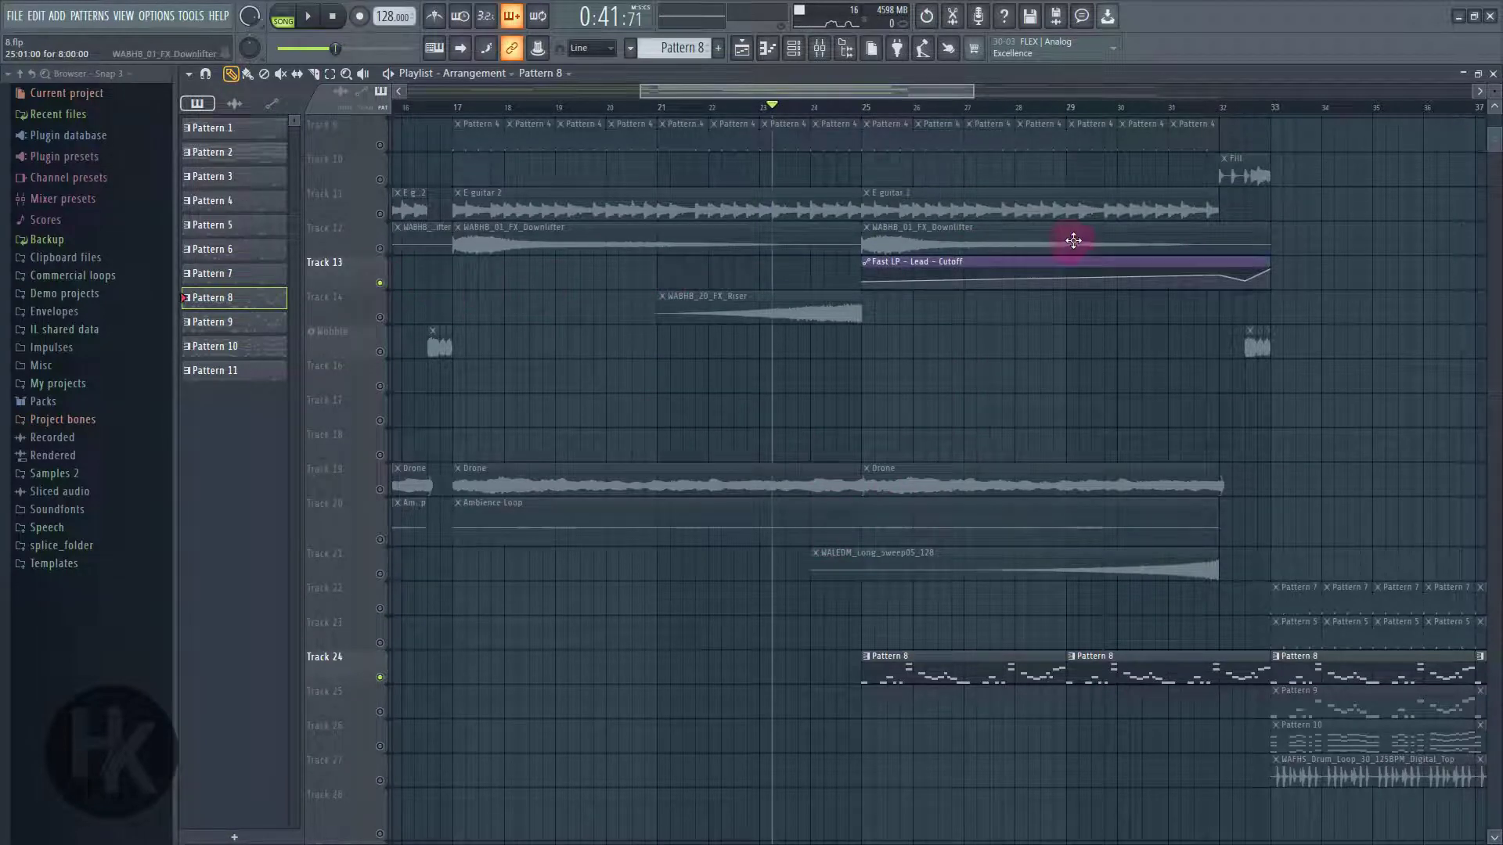
click(867, 109)
click(308, 18)
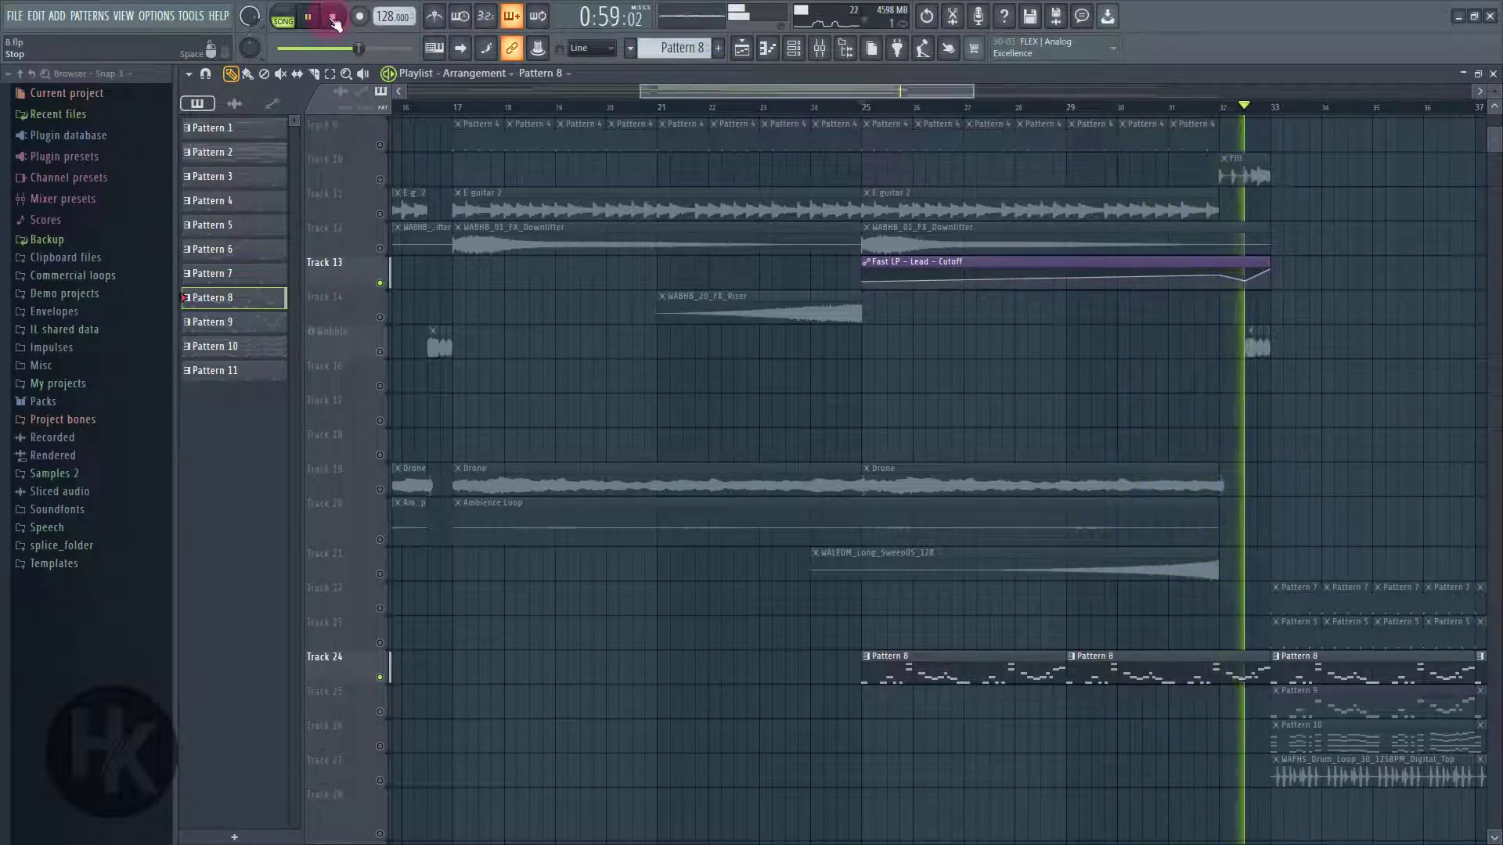
click(335, 22)
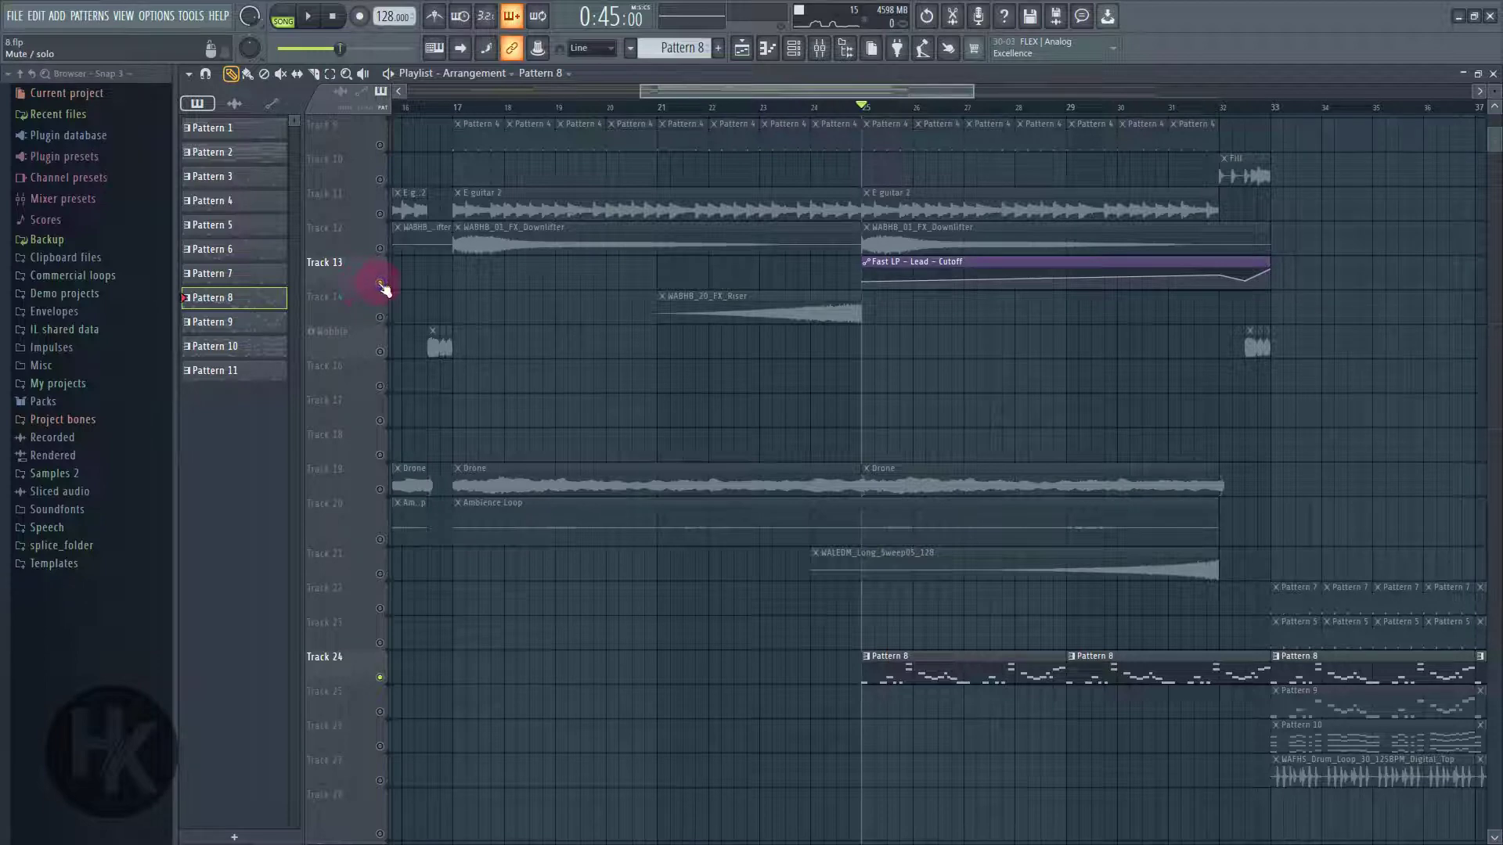
- Solo the KSHMR_Long_Fill_04 clip on Track 6 instead, play it from bar 25, and pause after nearly two bars
scroll(962, 473, up, 5)
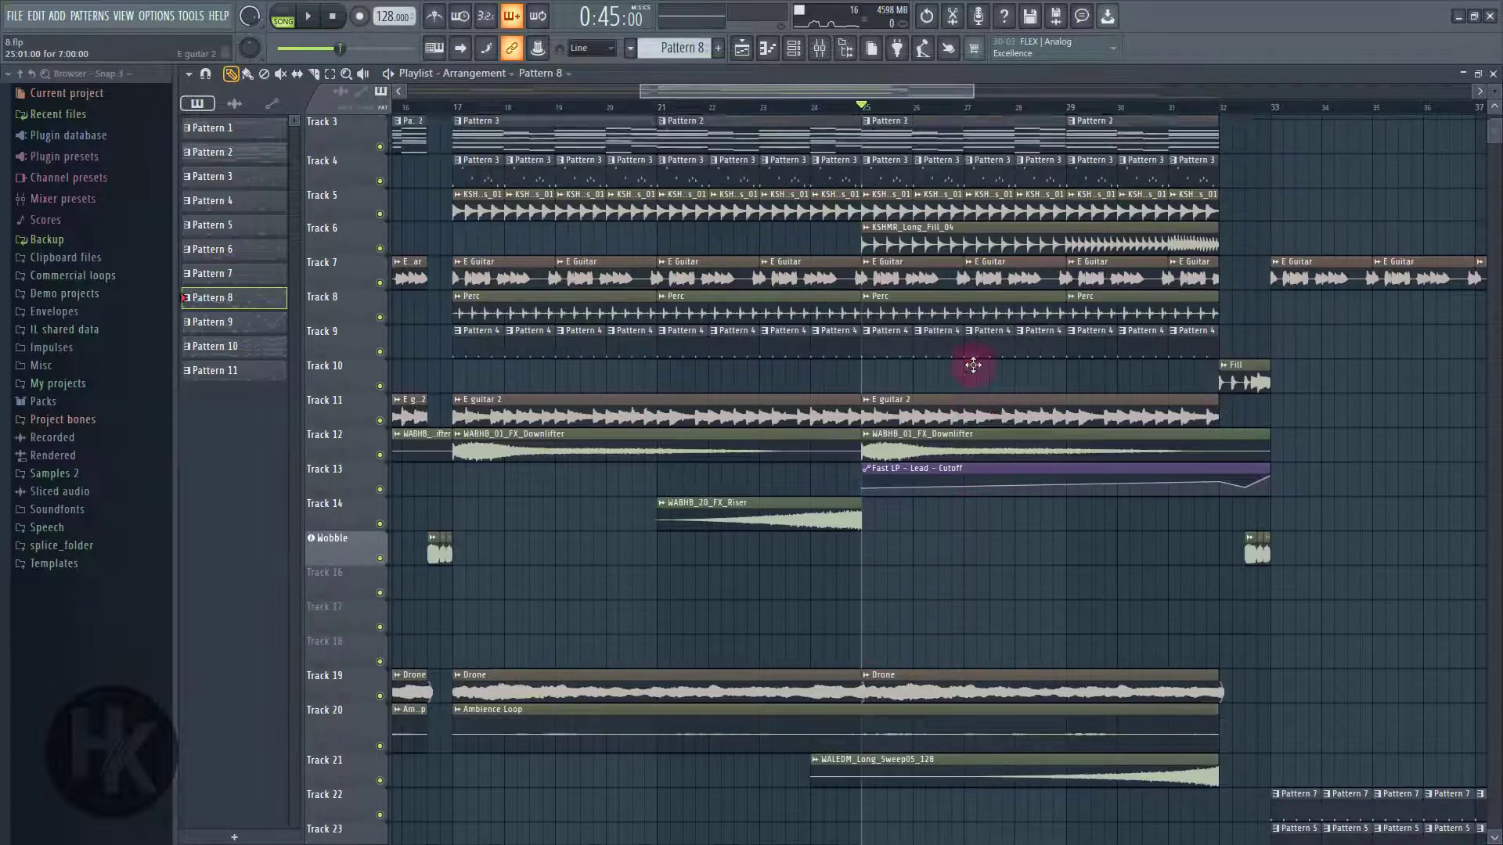
scroll(973, 365, up, 2)
click(951, 312)
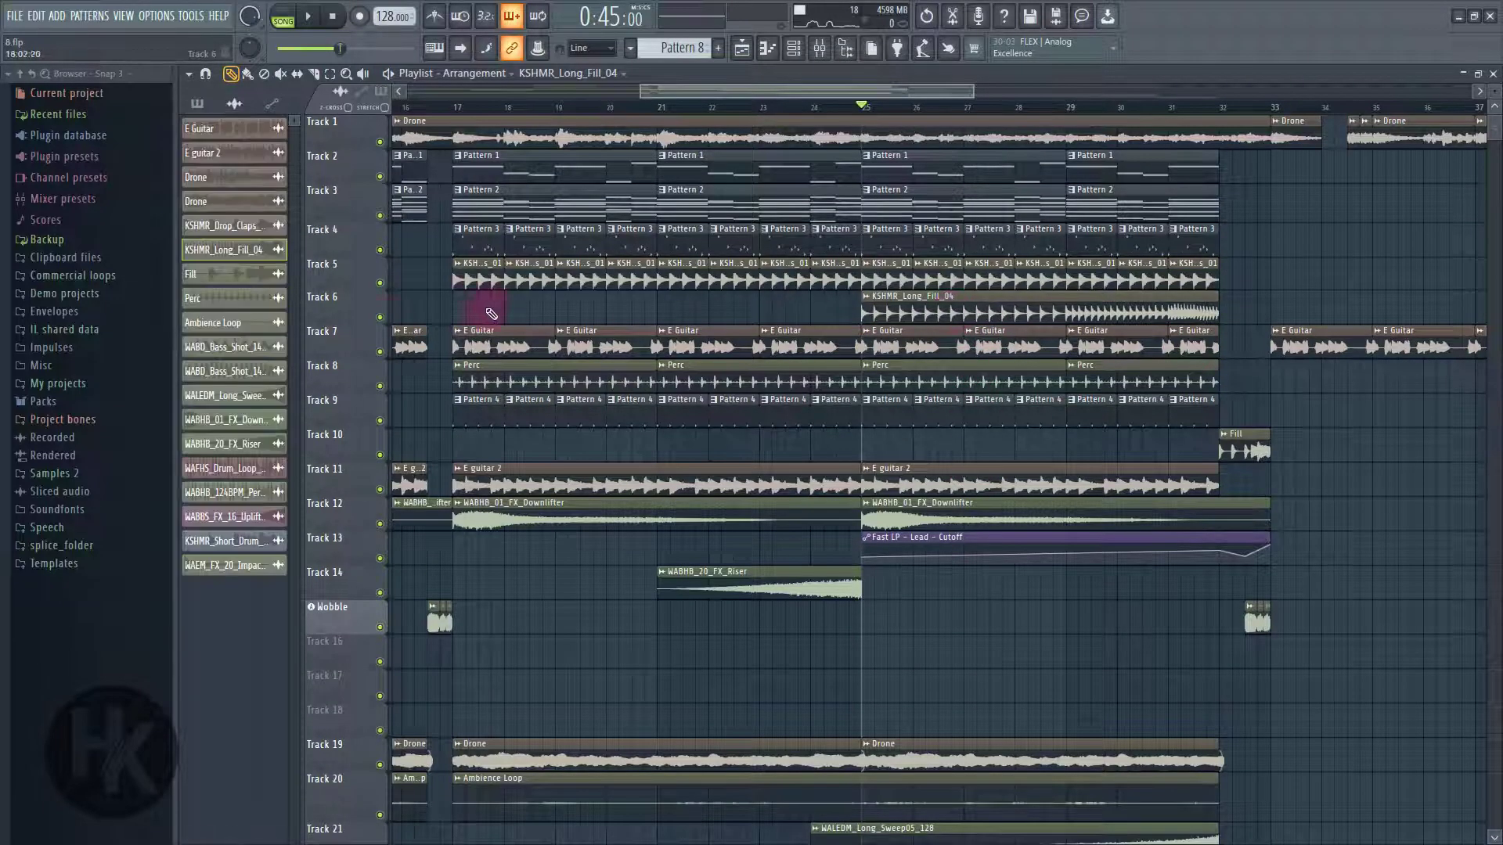
right_click(380, 318)
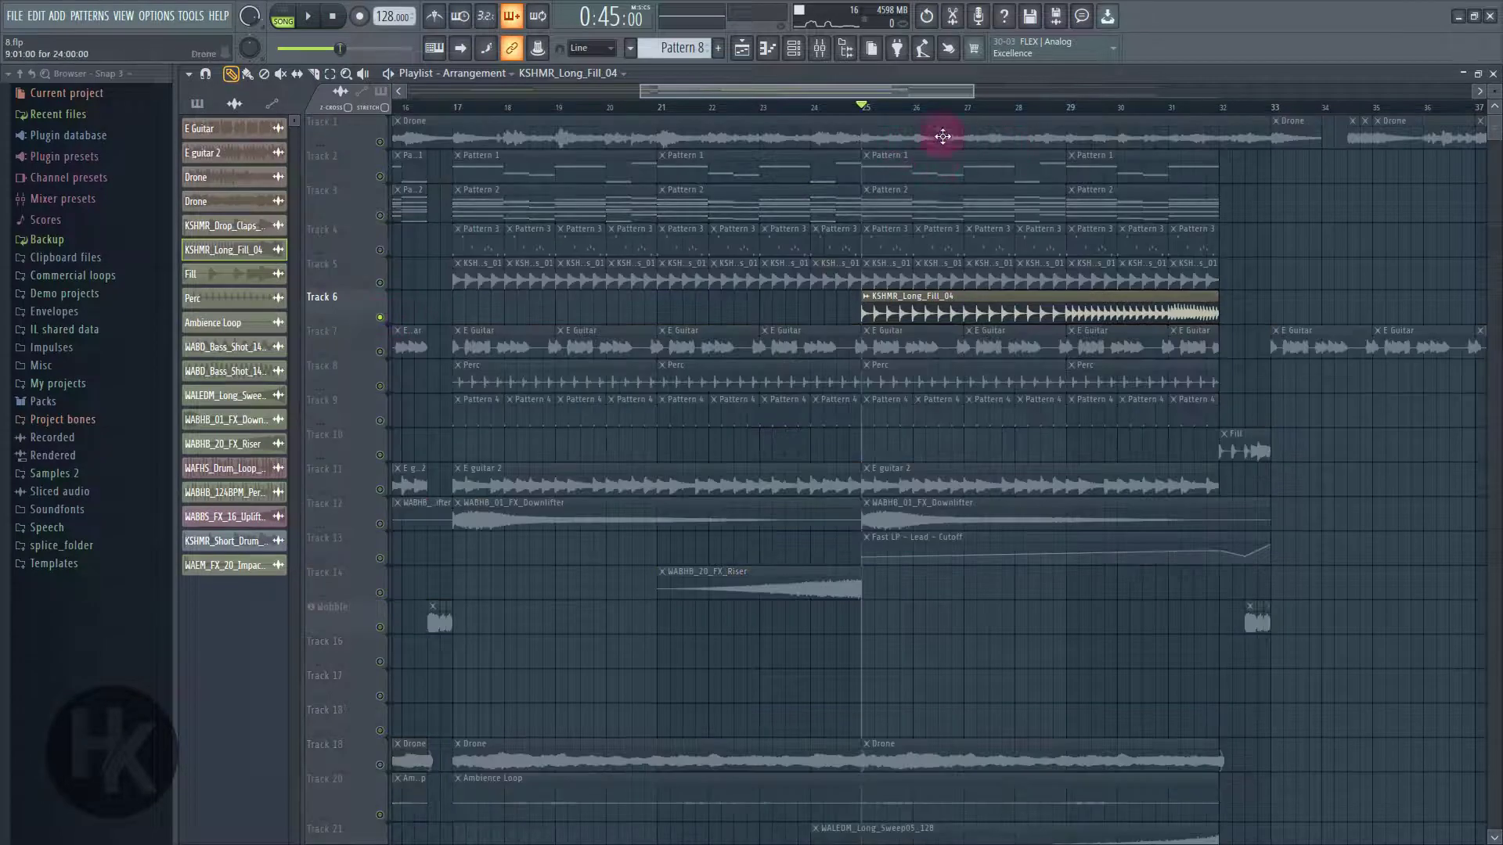
click(313, 17)
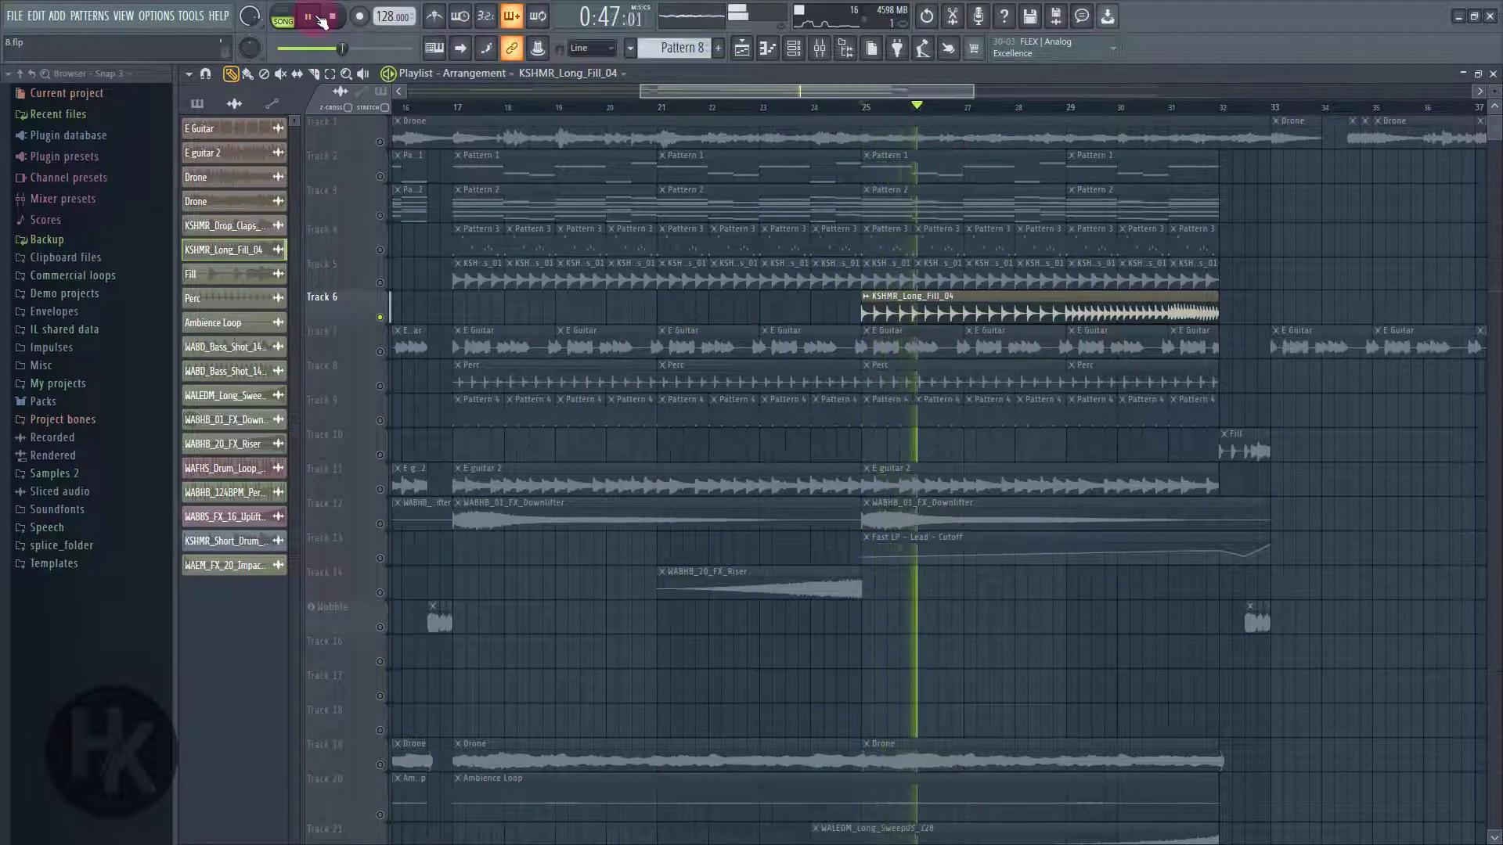
click(318, 17)
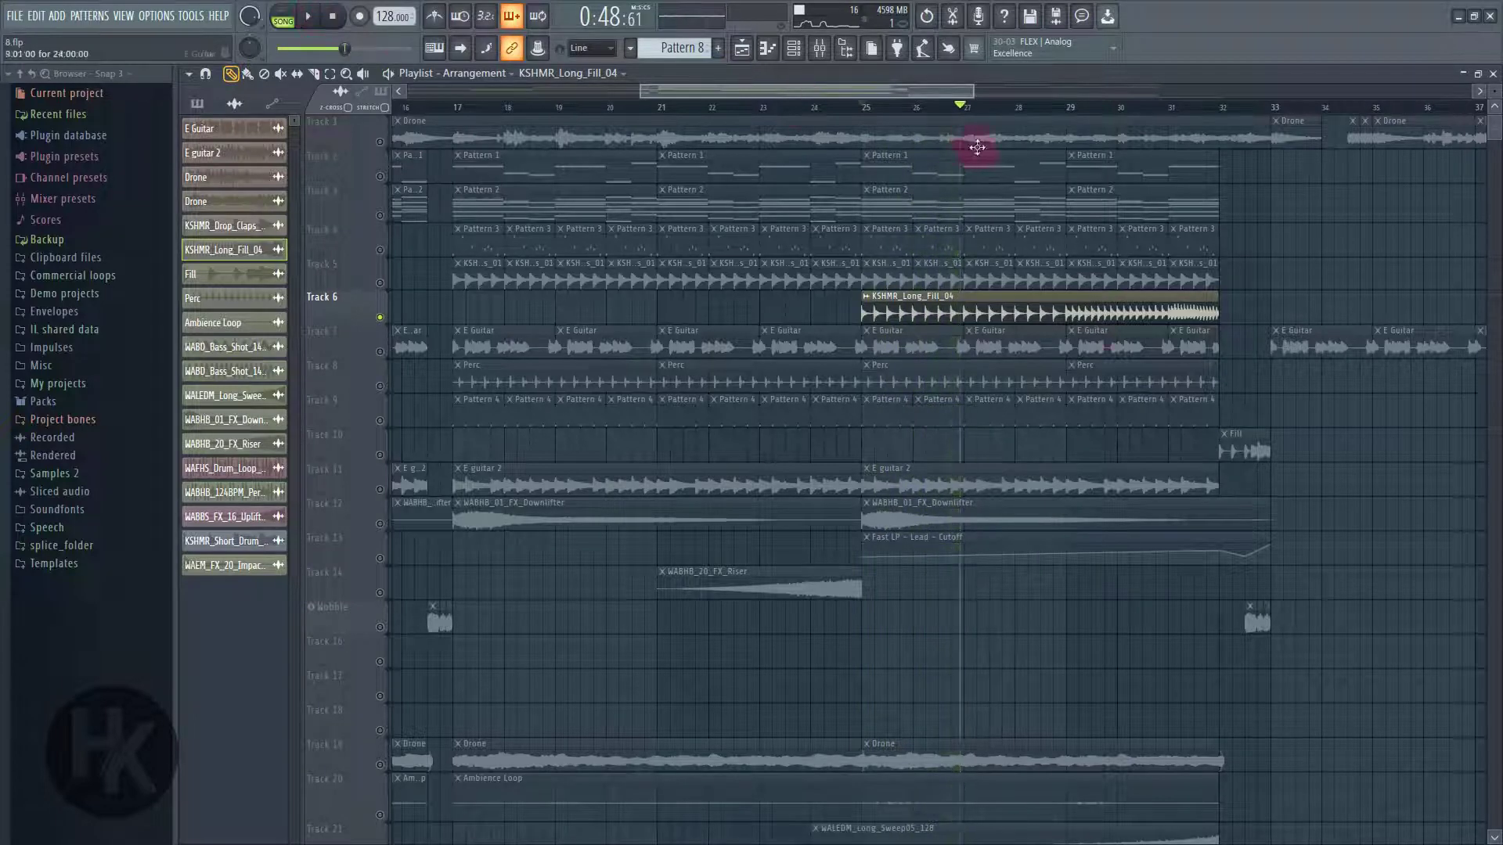
- Play the soloed long fill from bar 29 to hear its faster part, then stop
click(1071, 108)
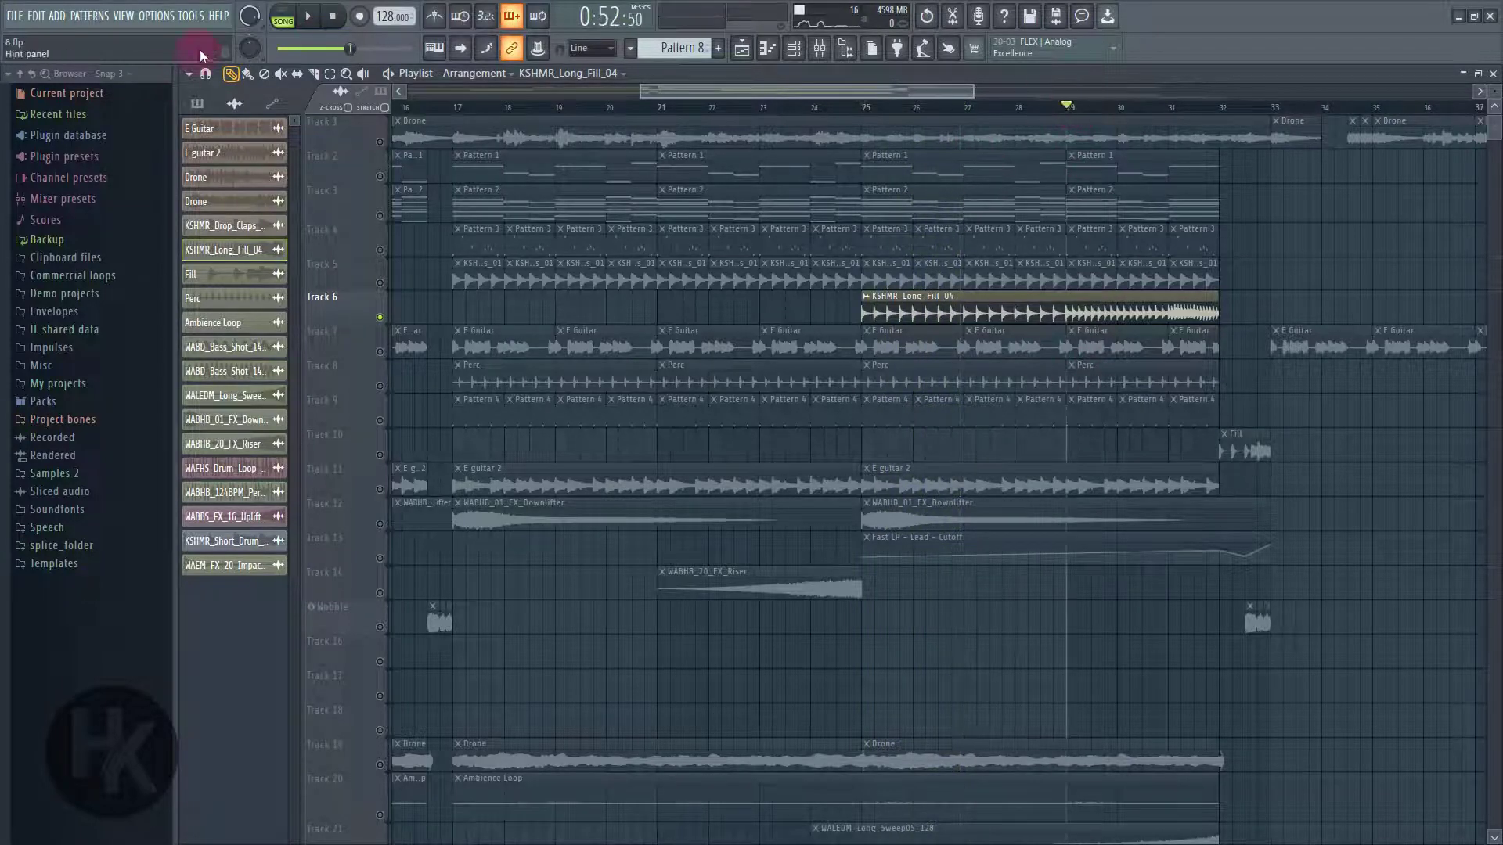
click(308, 16)
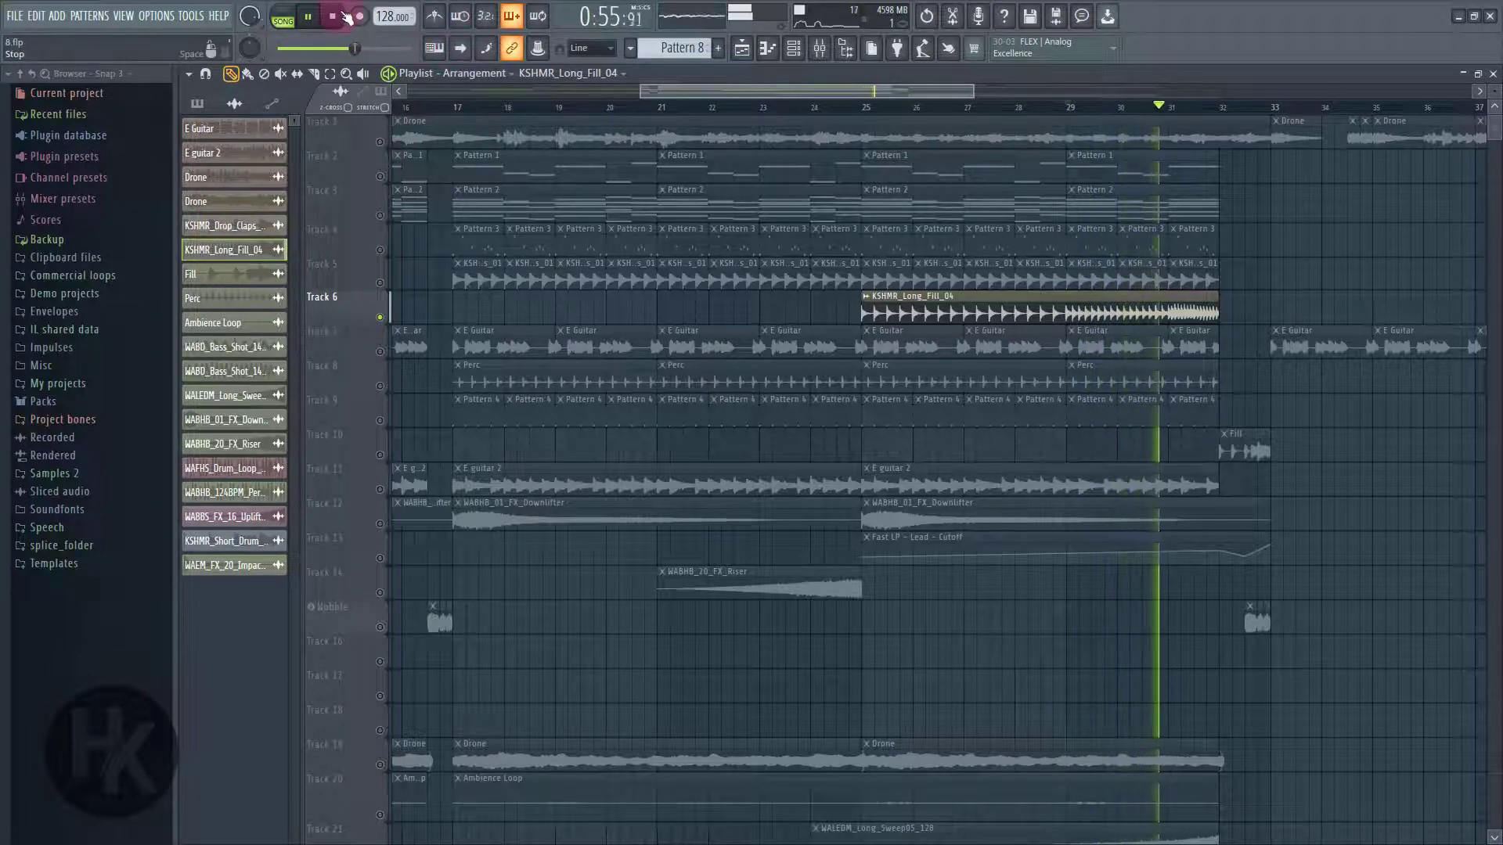
click(347, 17)
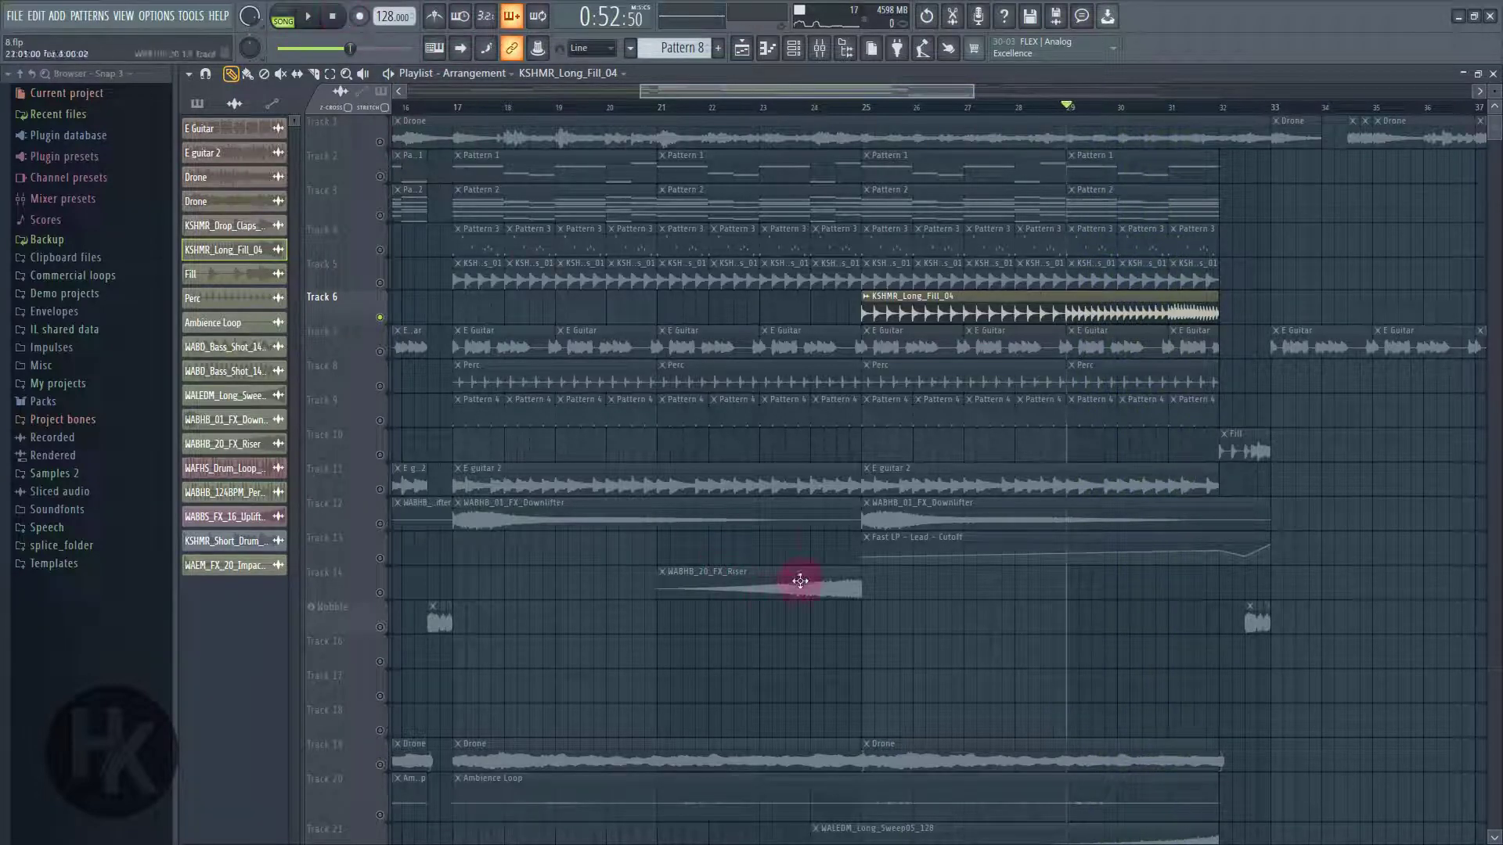
- Turn off the solo so all tracks are active, play the full arrangement from bar 29, then stop
drag(800, 581, 823, 534)
scroll(809, 548, down, 4)
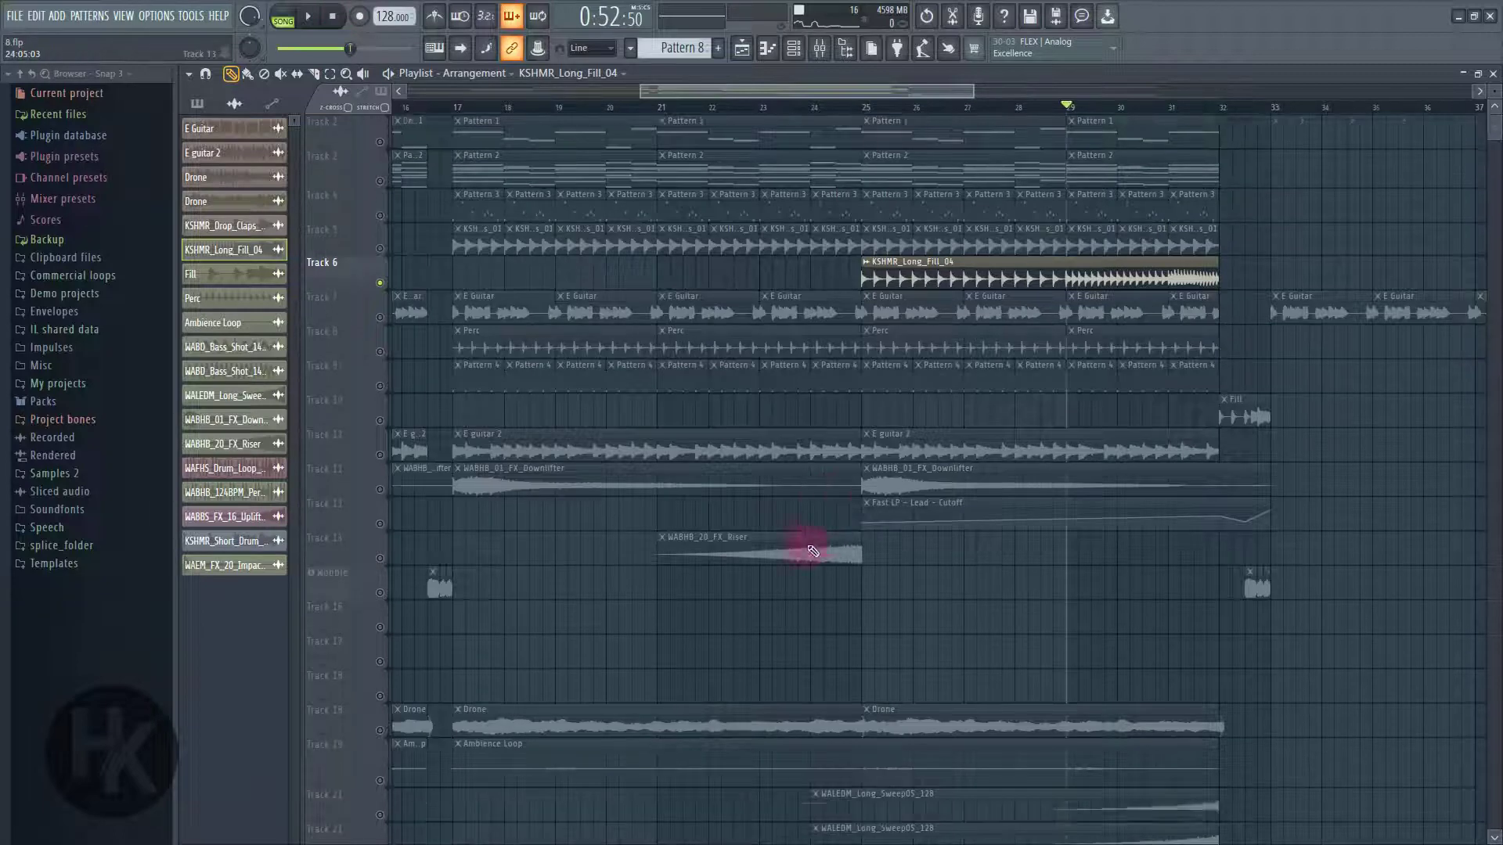
scroll(1171, 480, down, 2)
scroll(1188, 483, down, 4)
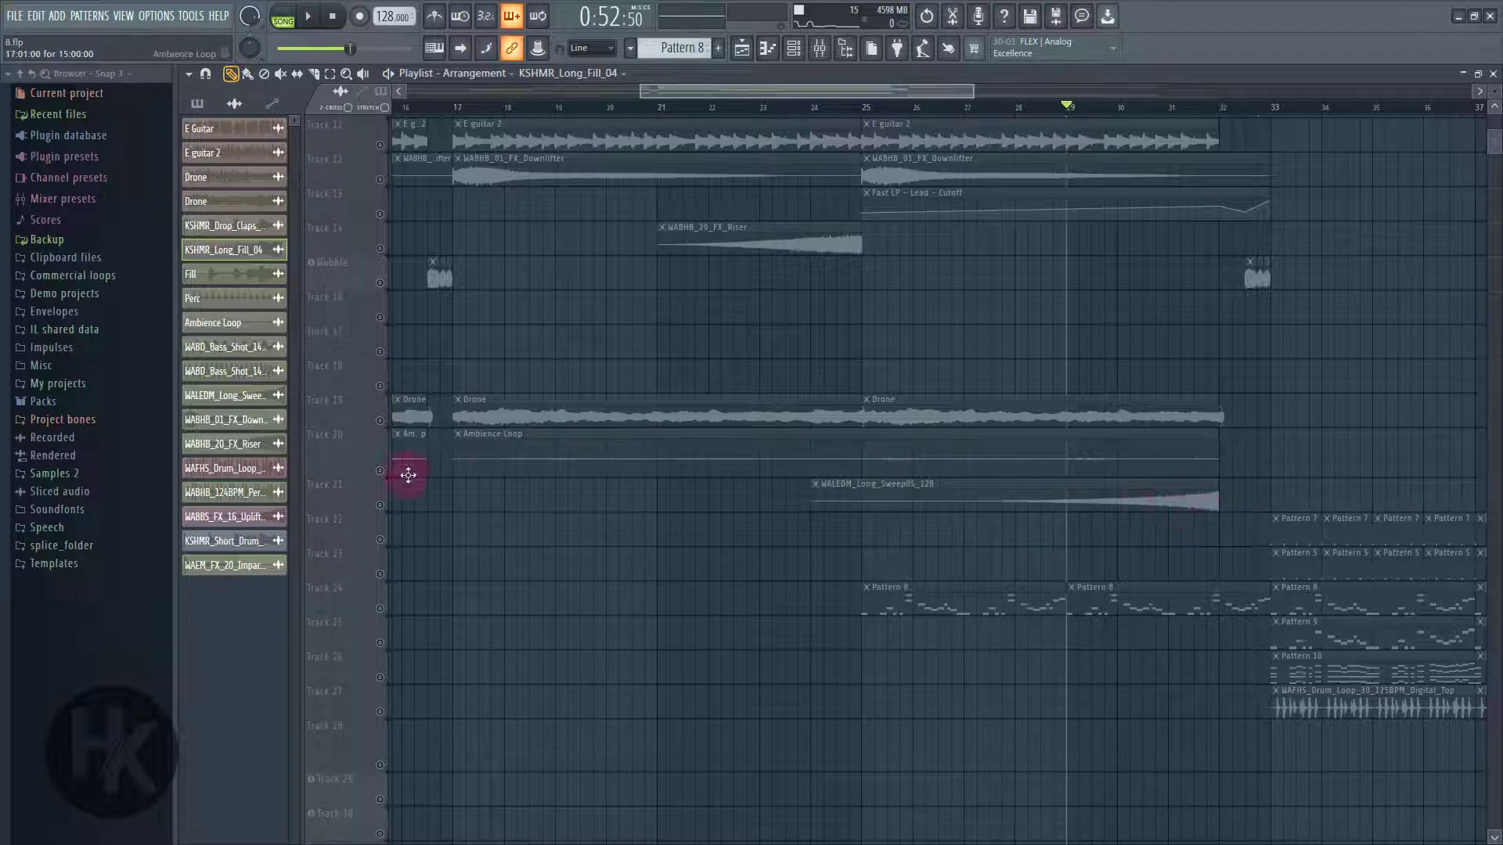
click(380, 505)
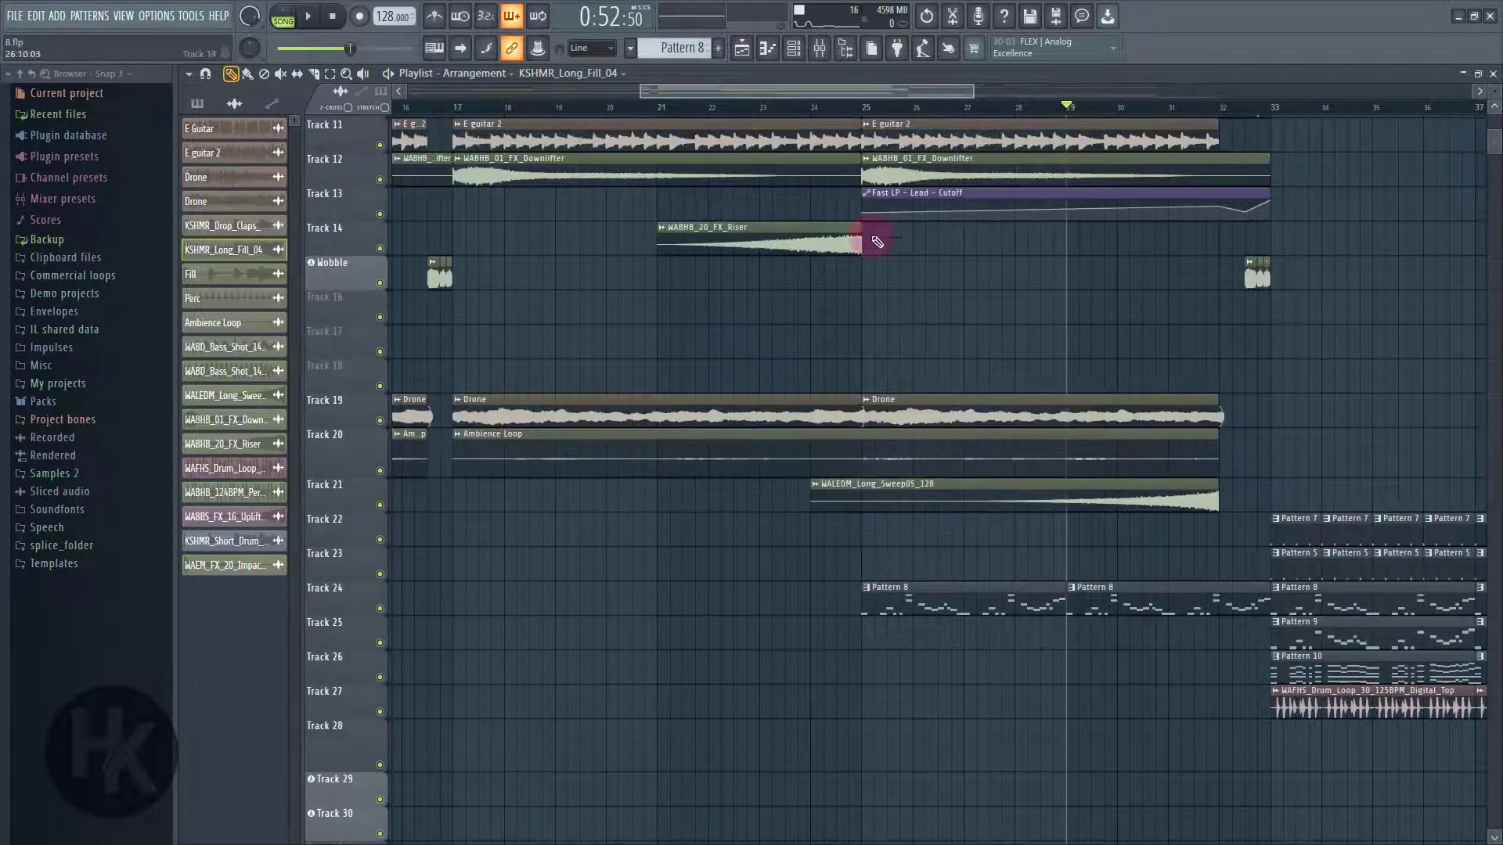
click(306, 21)
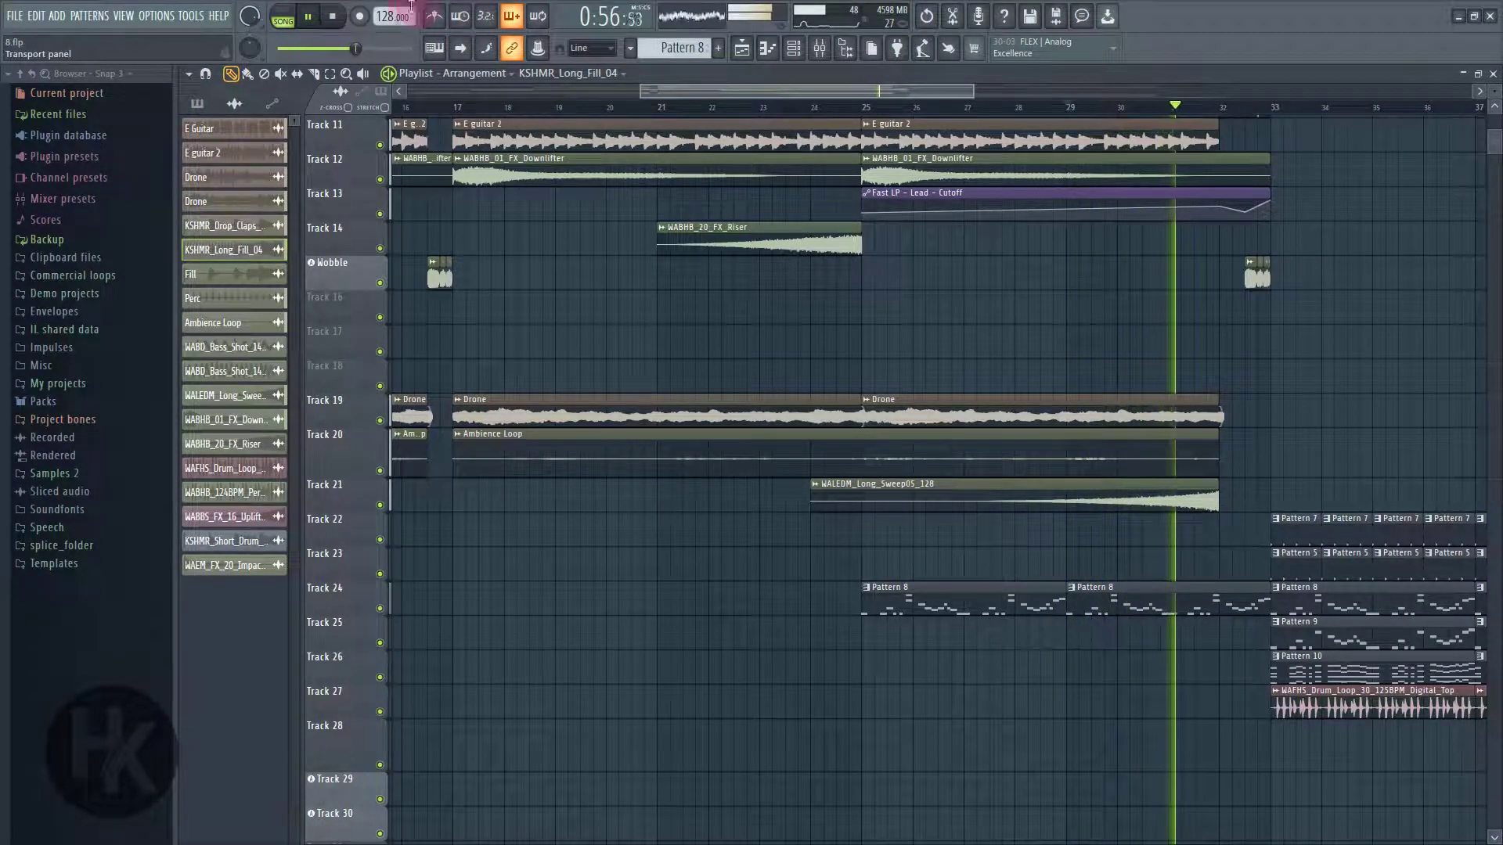
click(336, 22)
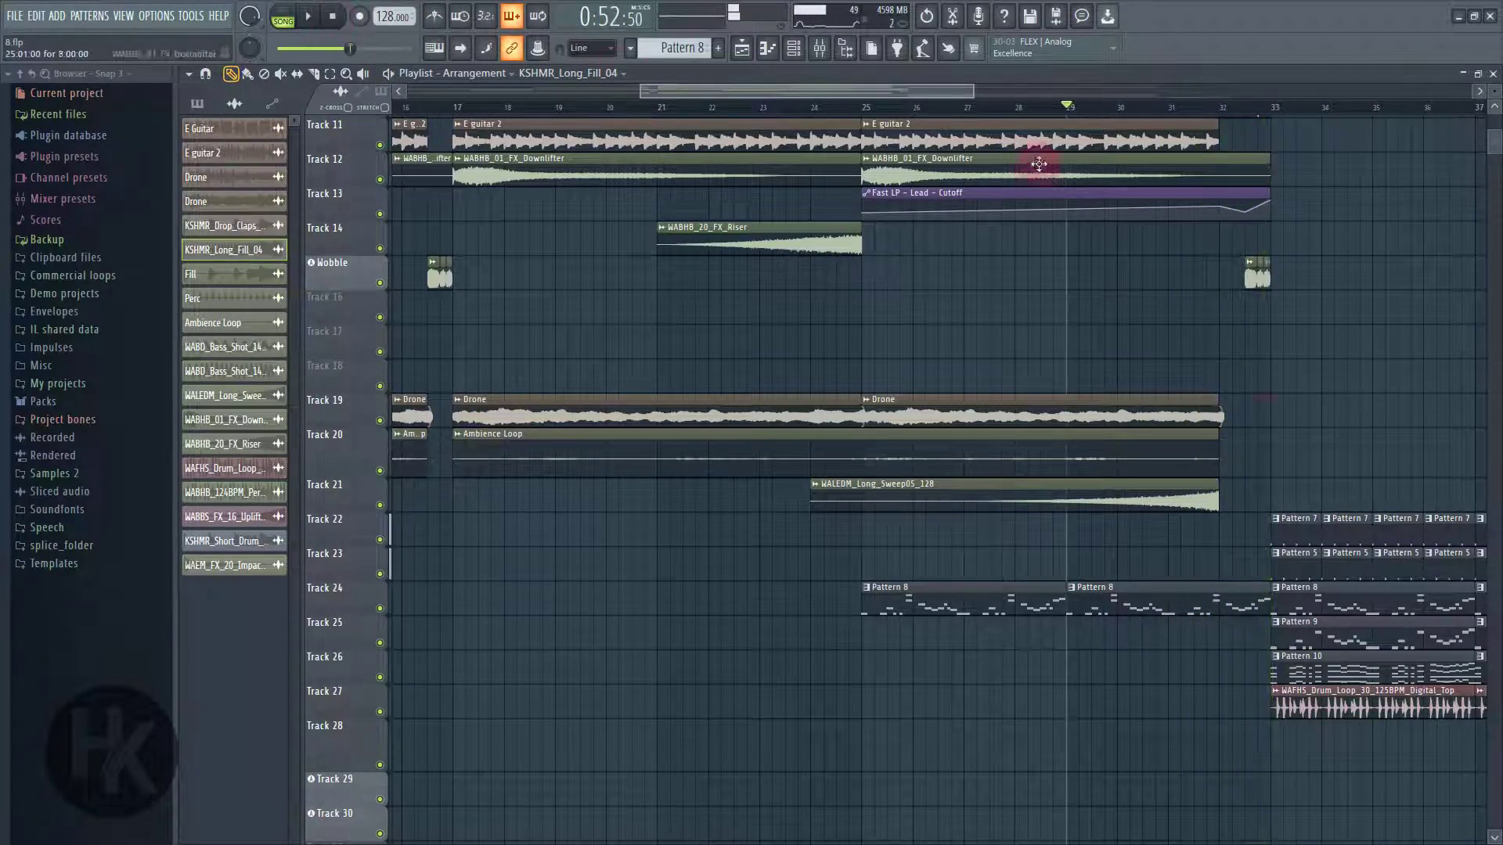
- Solo the Fill clip on Track 10 and play it from bar 32
scroll(1266, 420, up, 6)
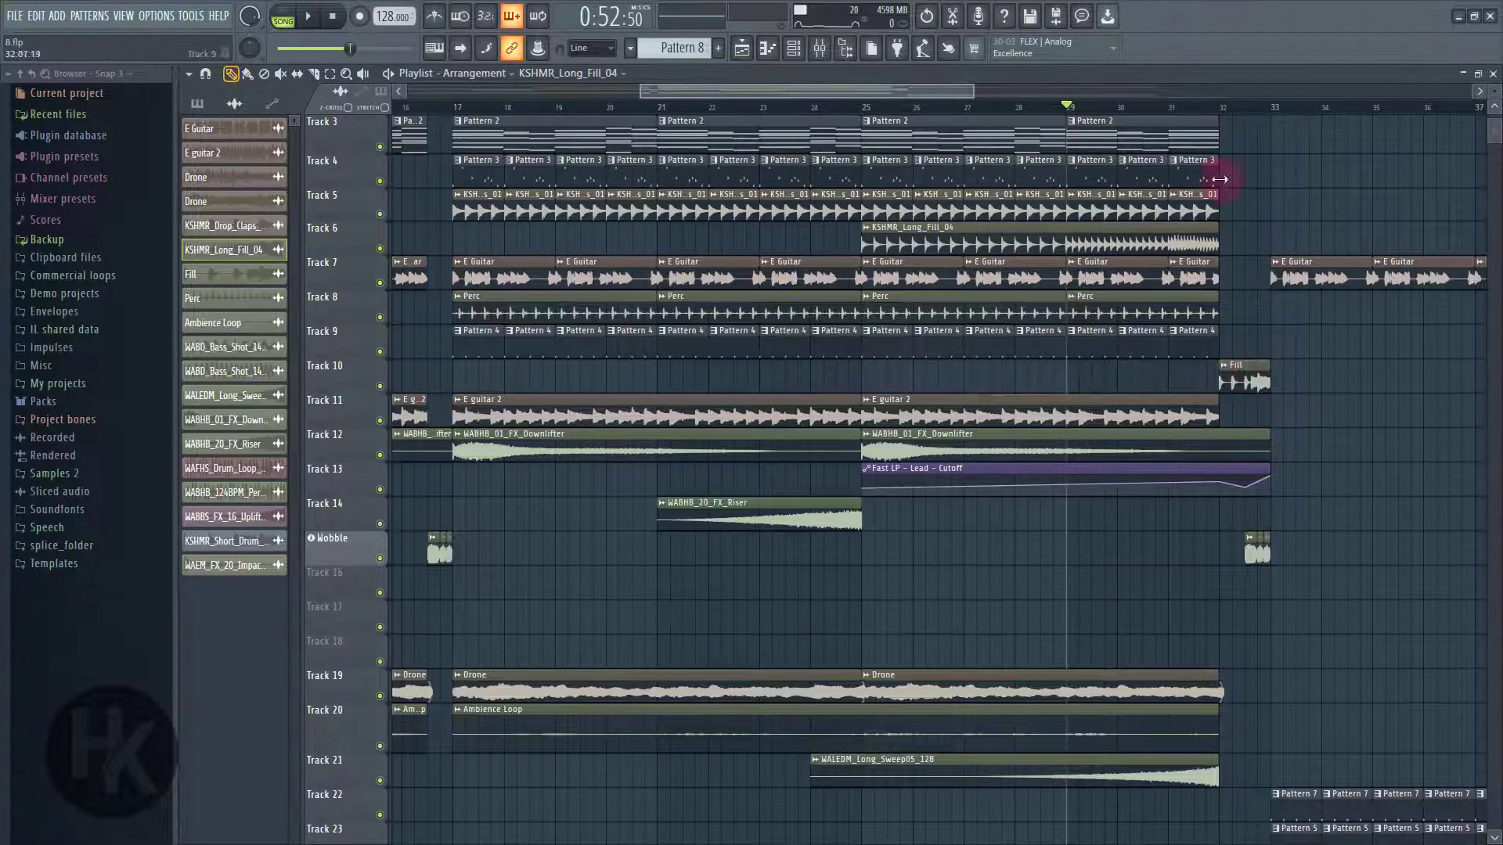
click(1223, 108)
right_click(381, 387)
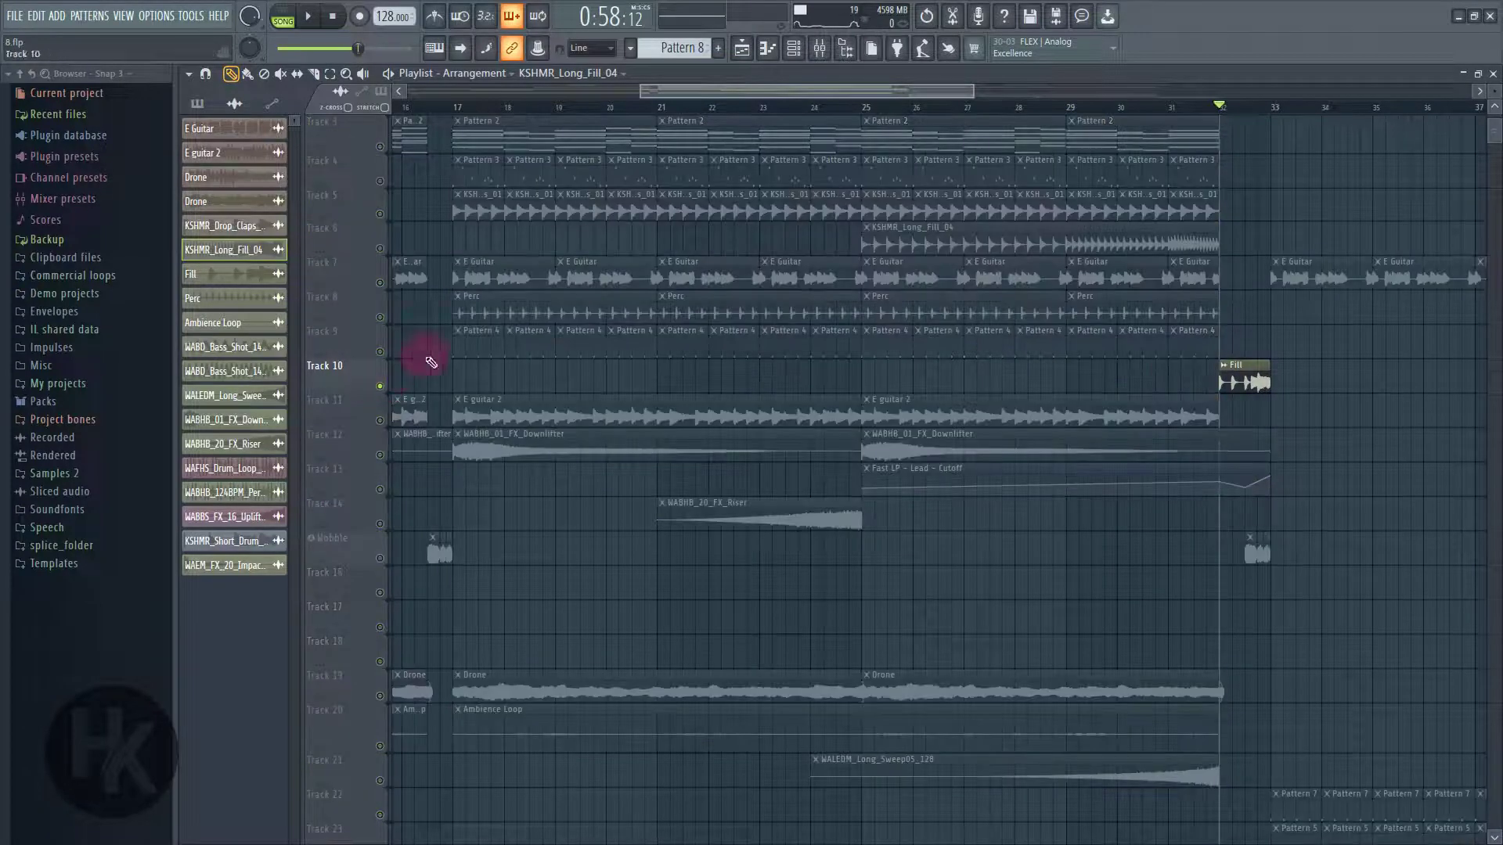
click(1235, 386)
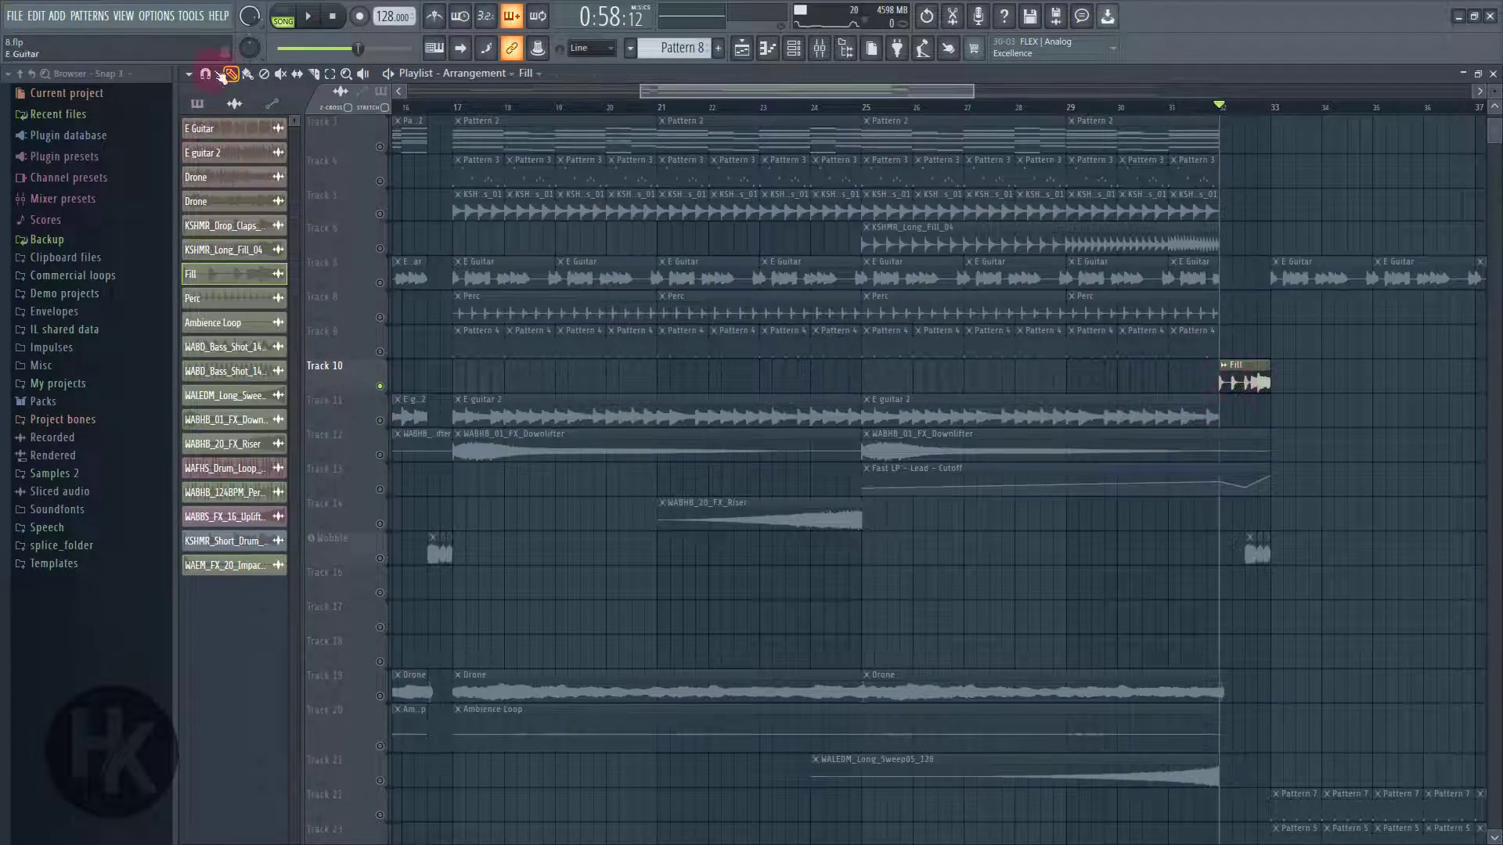
click(306, 21)
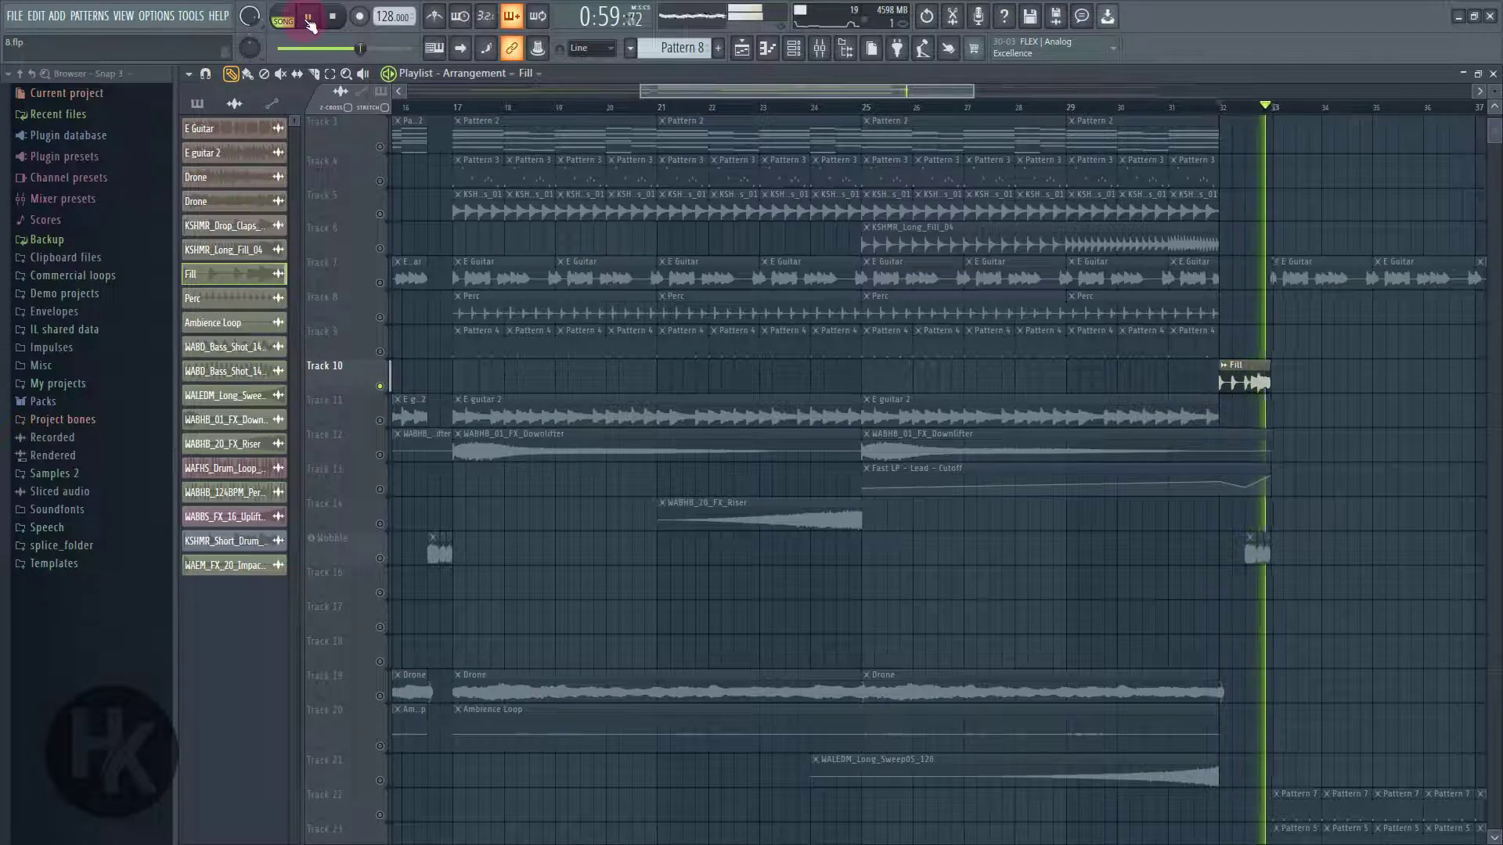
- Stop playback, unmute the Wobble track alongside the soloed Fill, play both from the middle of bar 32, then stop
click(308, 19)
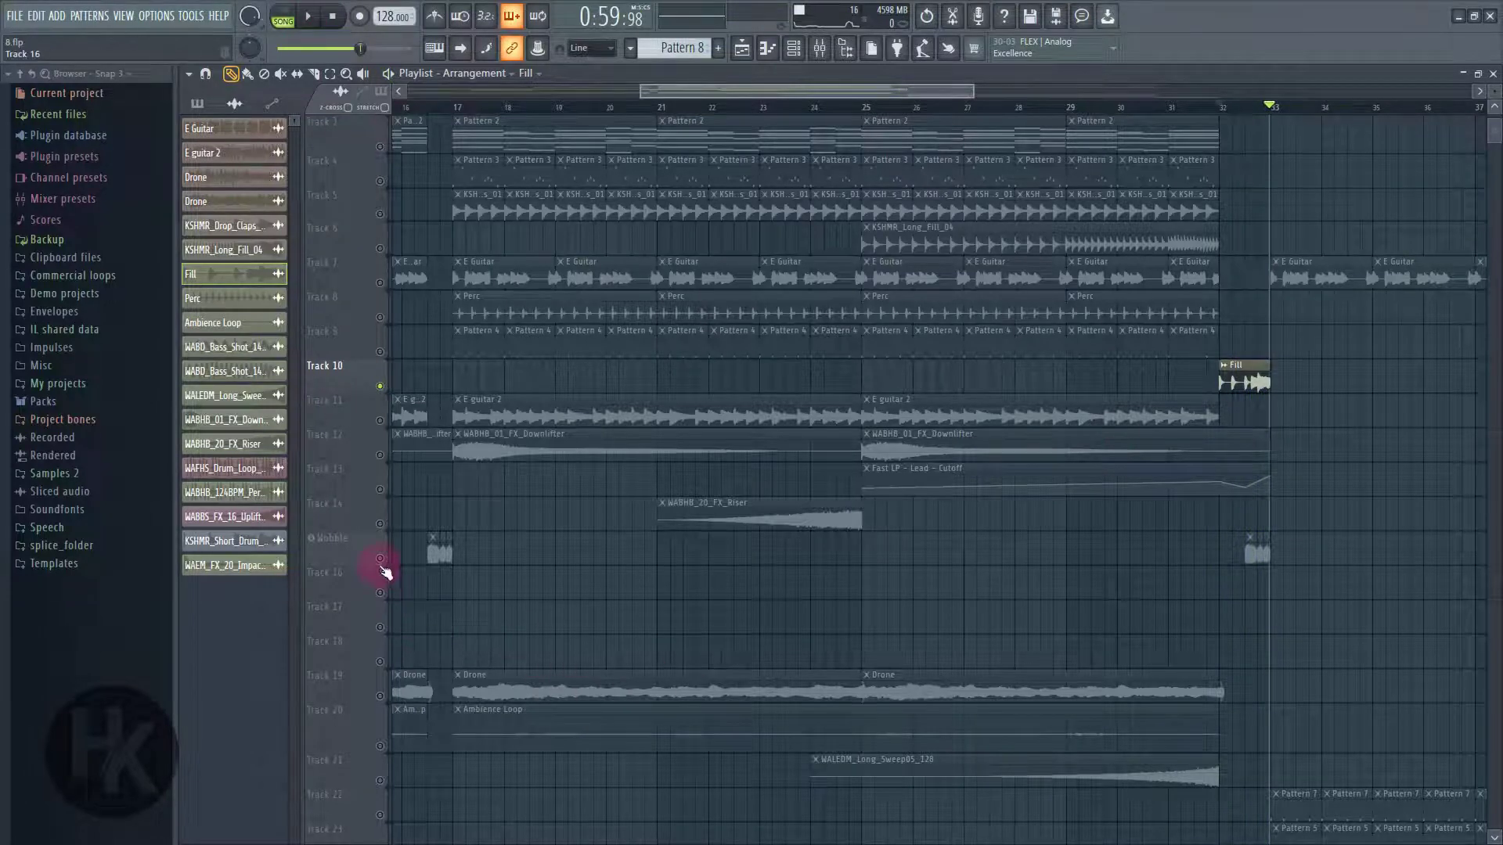
click(380, 558)
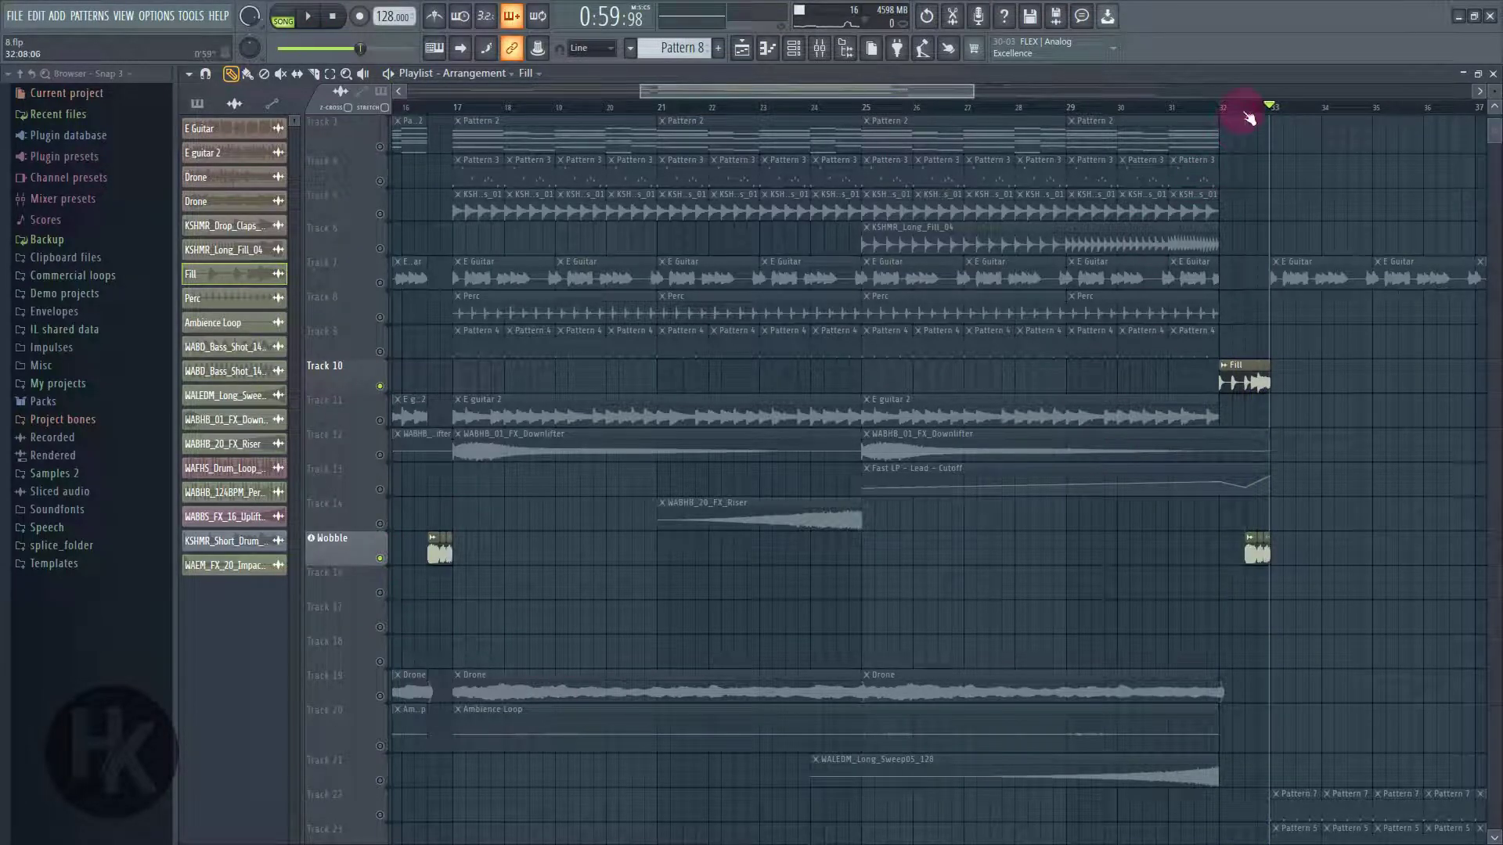
click(1246, 114)
click(309, 20)
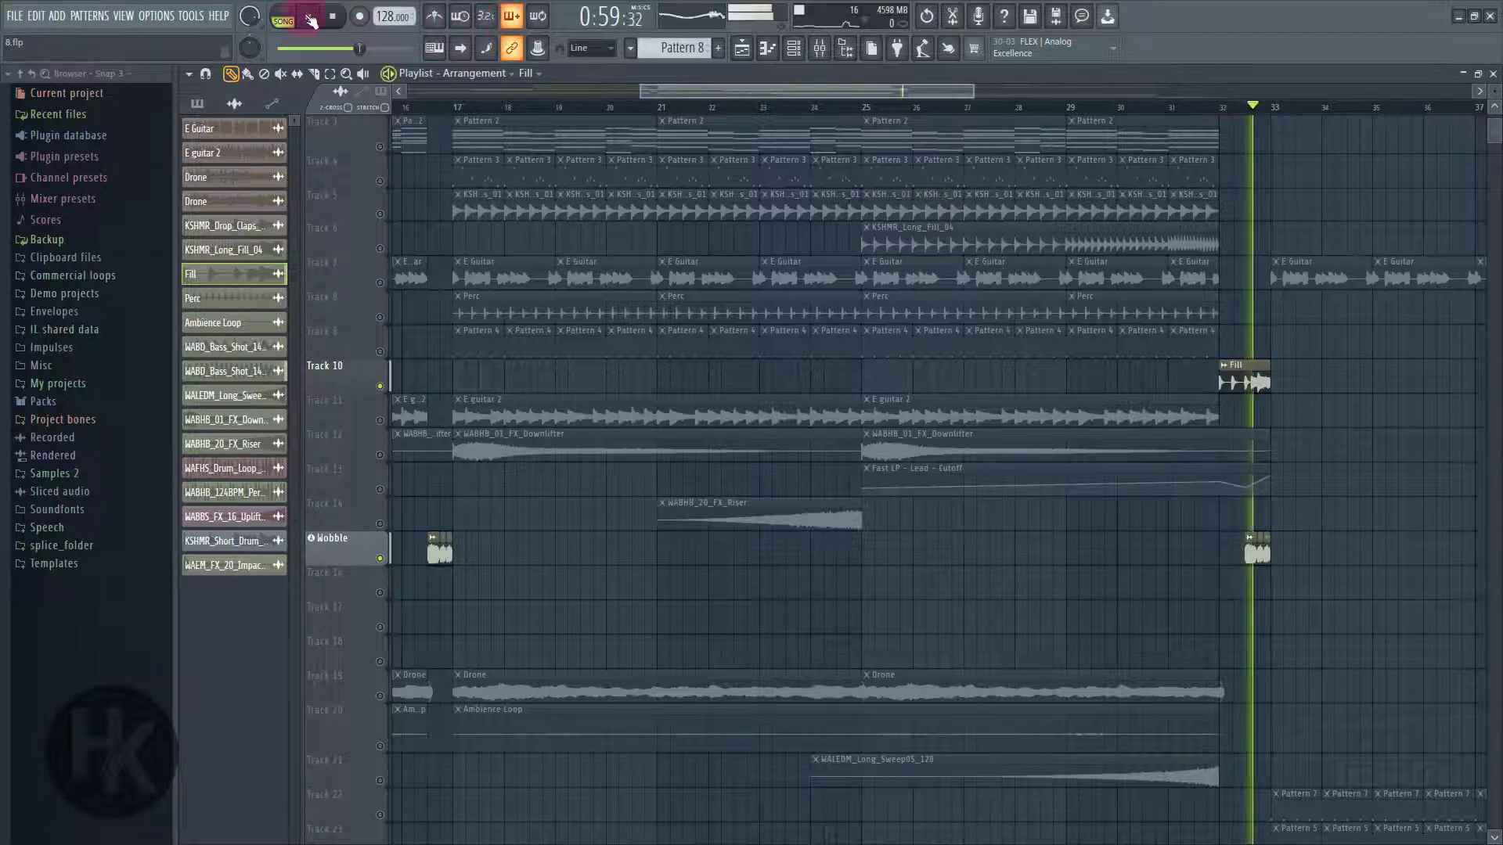
click(311, 20)
- Turn the solo off, pick Pattern 8 on Track 24, and show the Unsorted channels in the channel rack
scroll(1341, 711, down, 6)
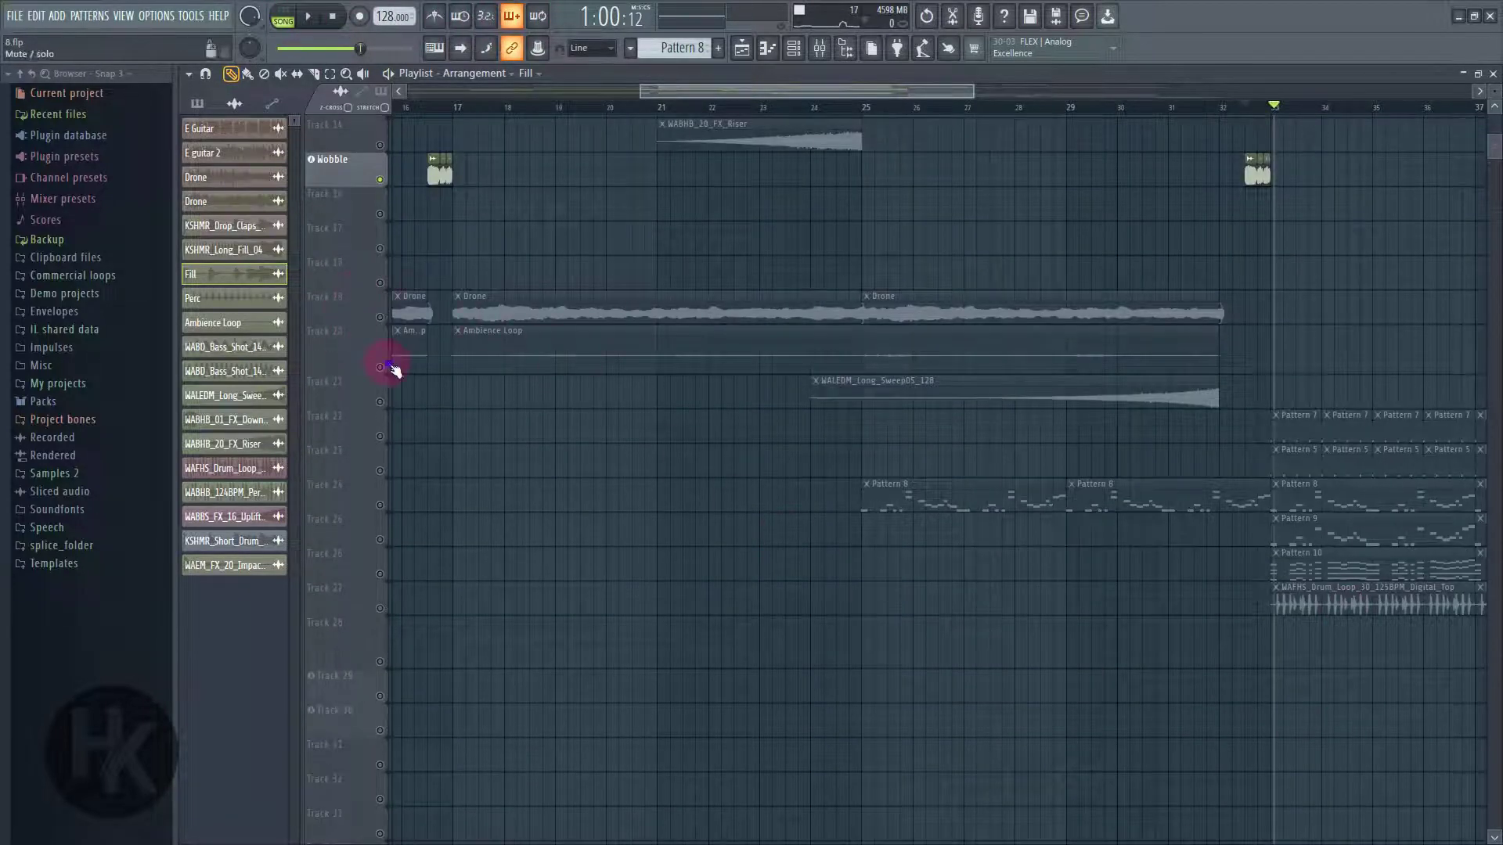
click(380, 367)
drag(853, 90, 887, 91)
click(1250, 501)
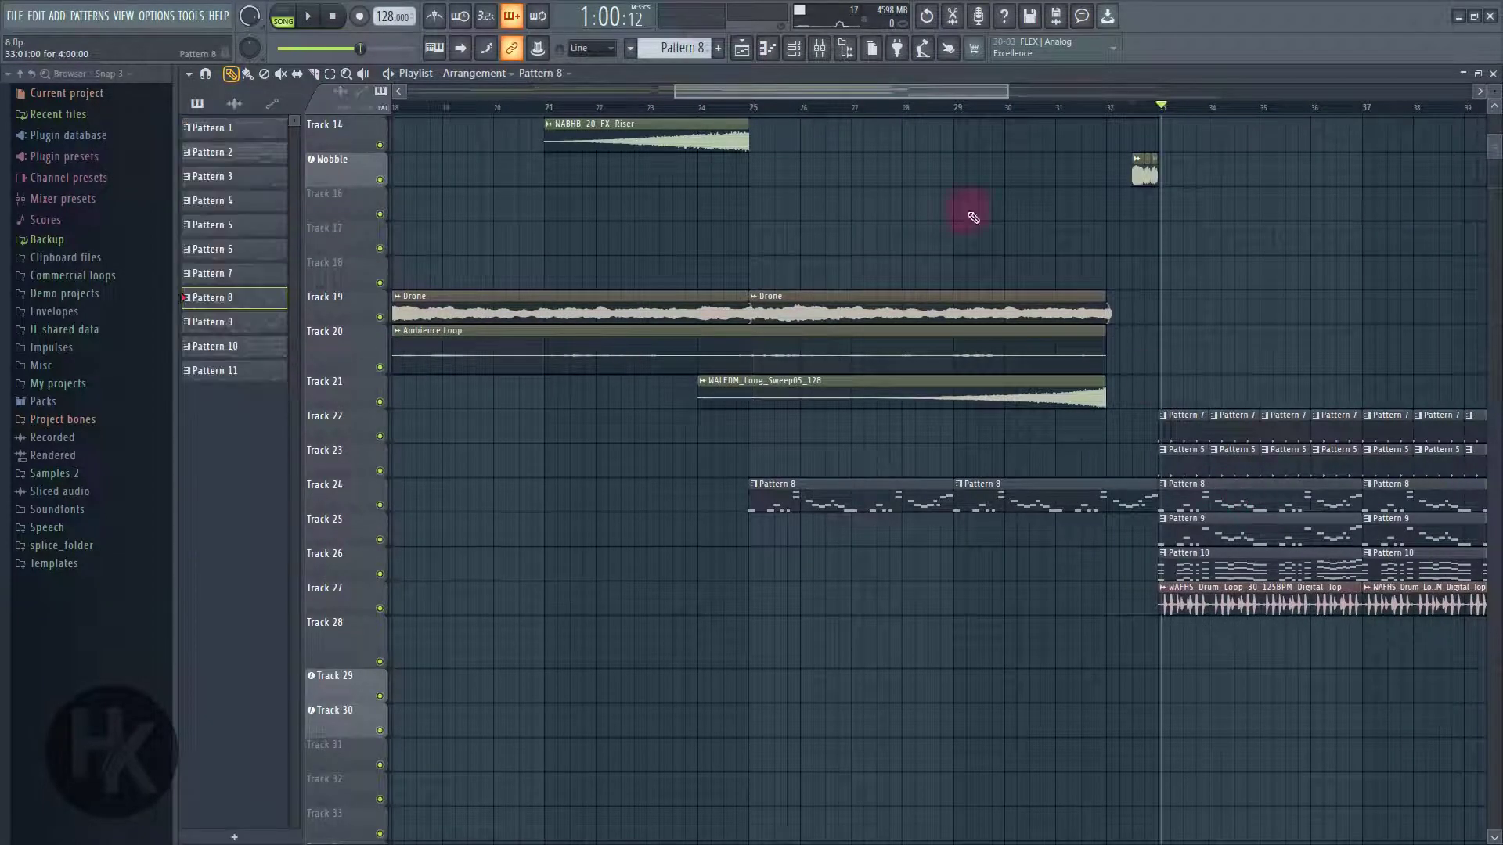
click(790, 55)
click(435, 78)
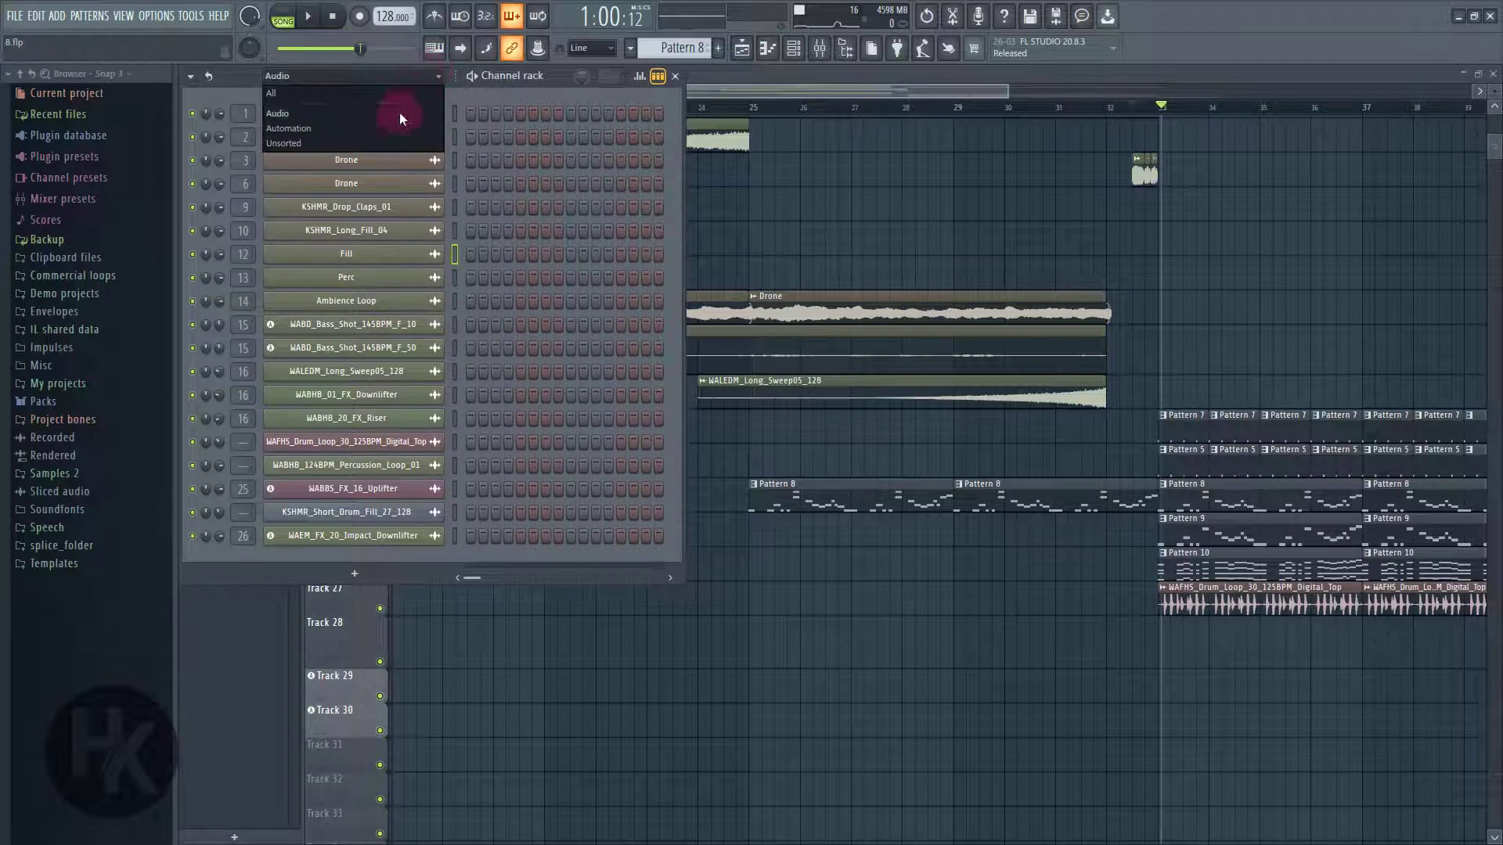
click(392, 142)
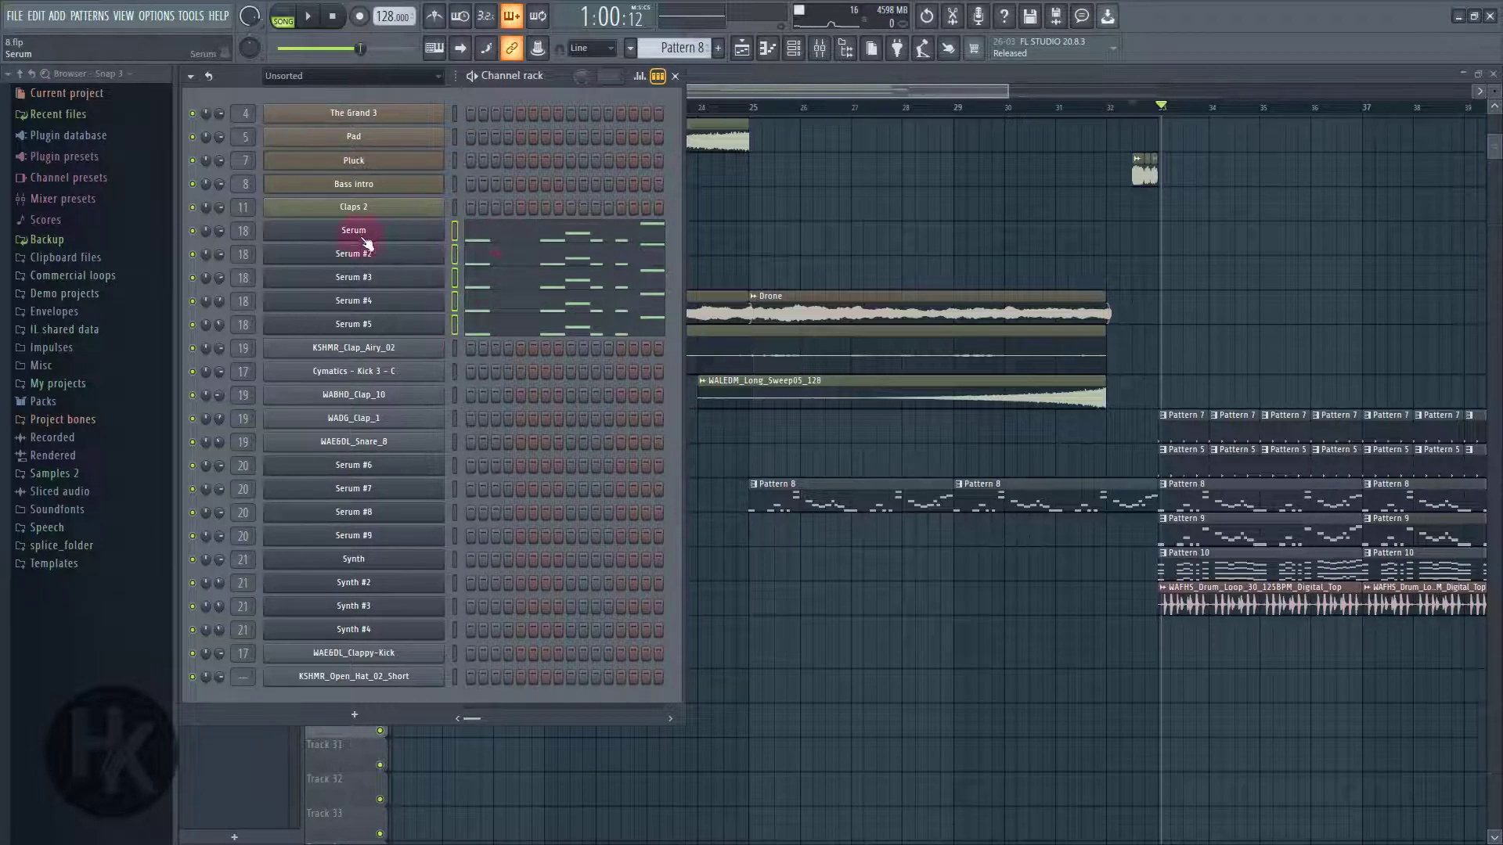
- Switch playback from song to pattern mode, play Pattern 8 on its own, then stop it
click(283, 16)
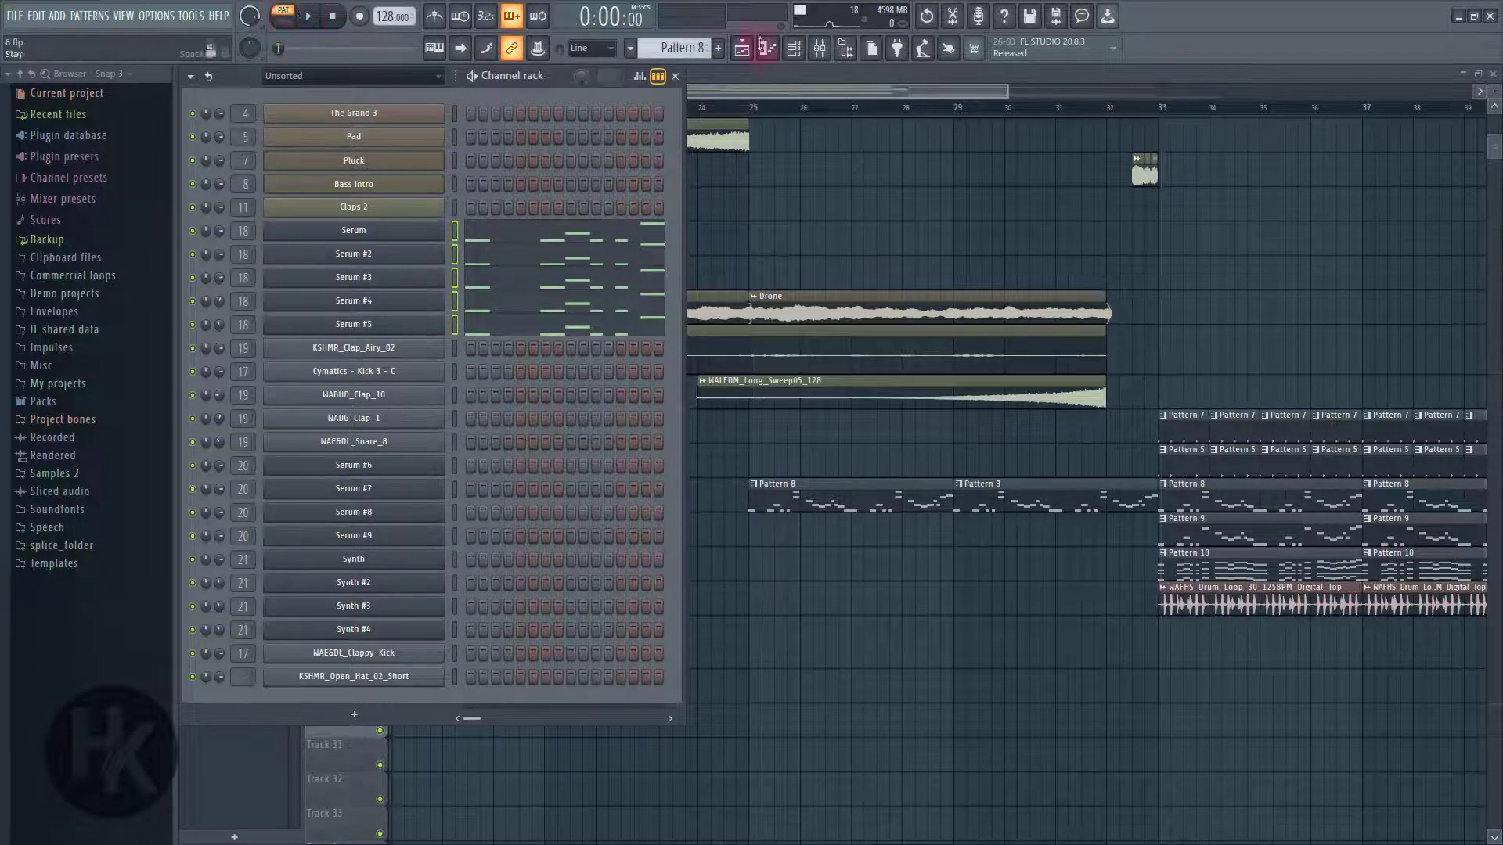
click(1163, 108)
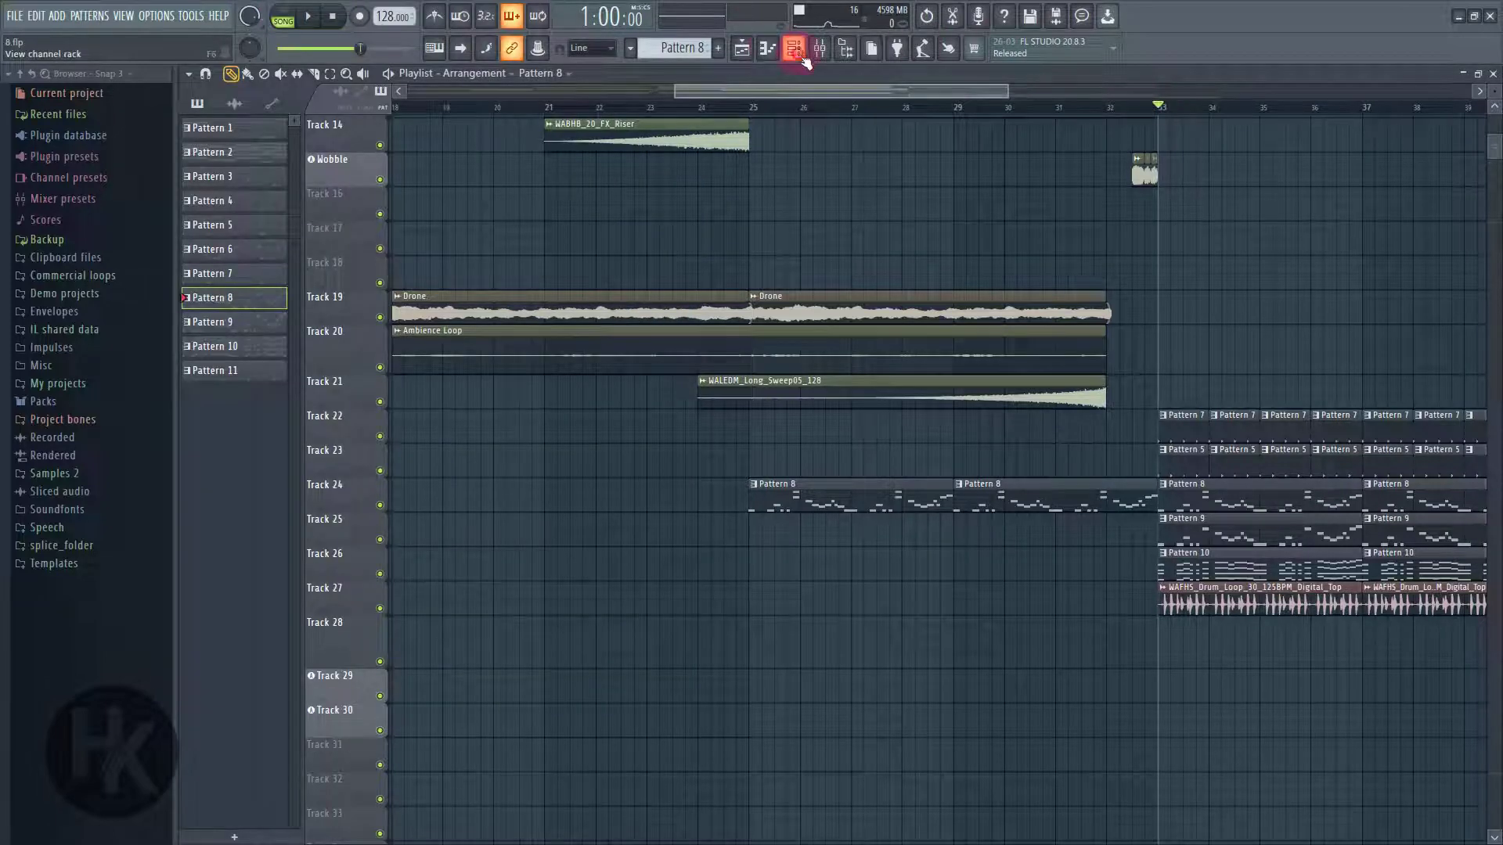
click(285, 16)
click(284, 15)
key(space)
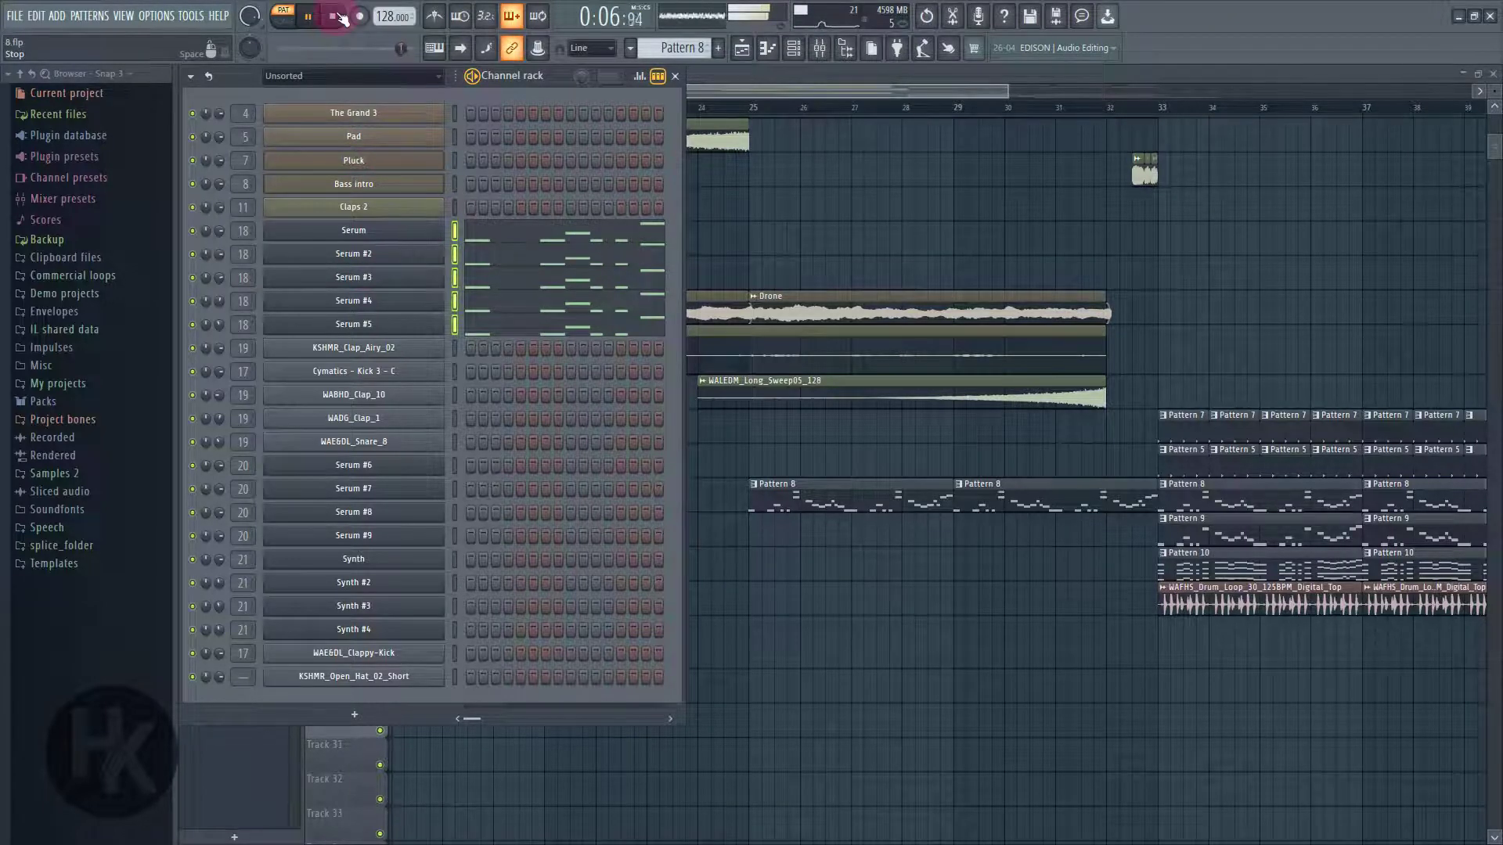
click(337, 16)
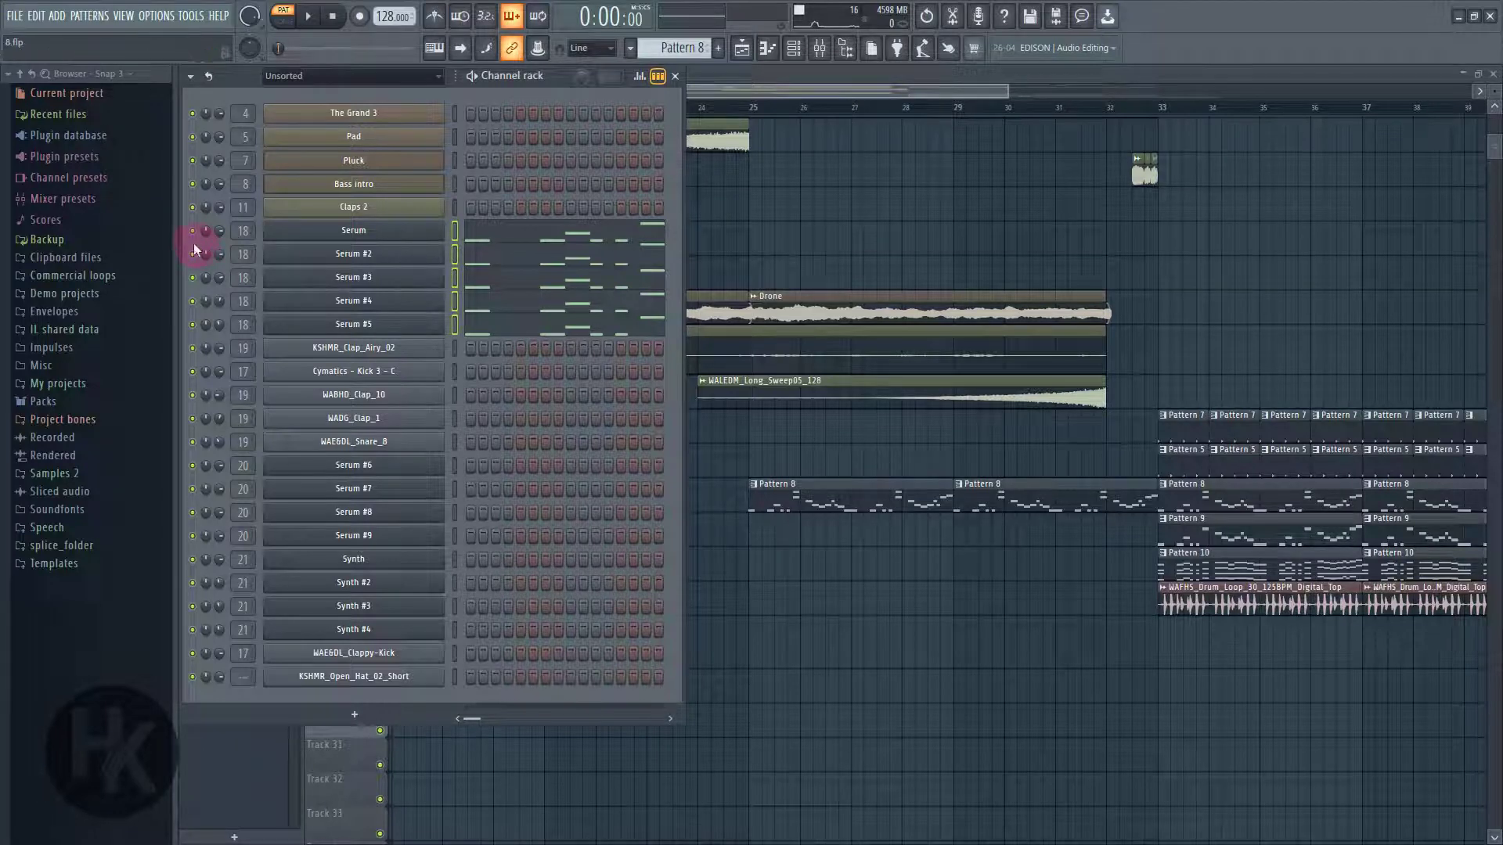
- Replay the Pattern 8 Serum lead, pausing partway and resuming, then stop playback
click(307, 15)
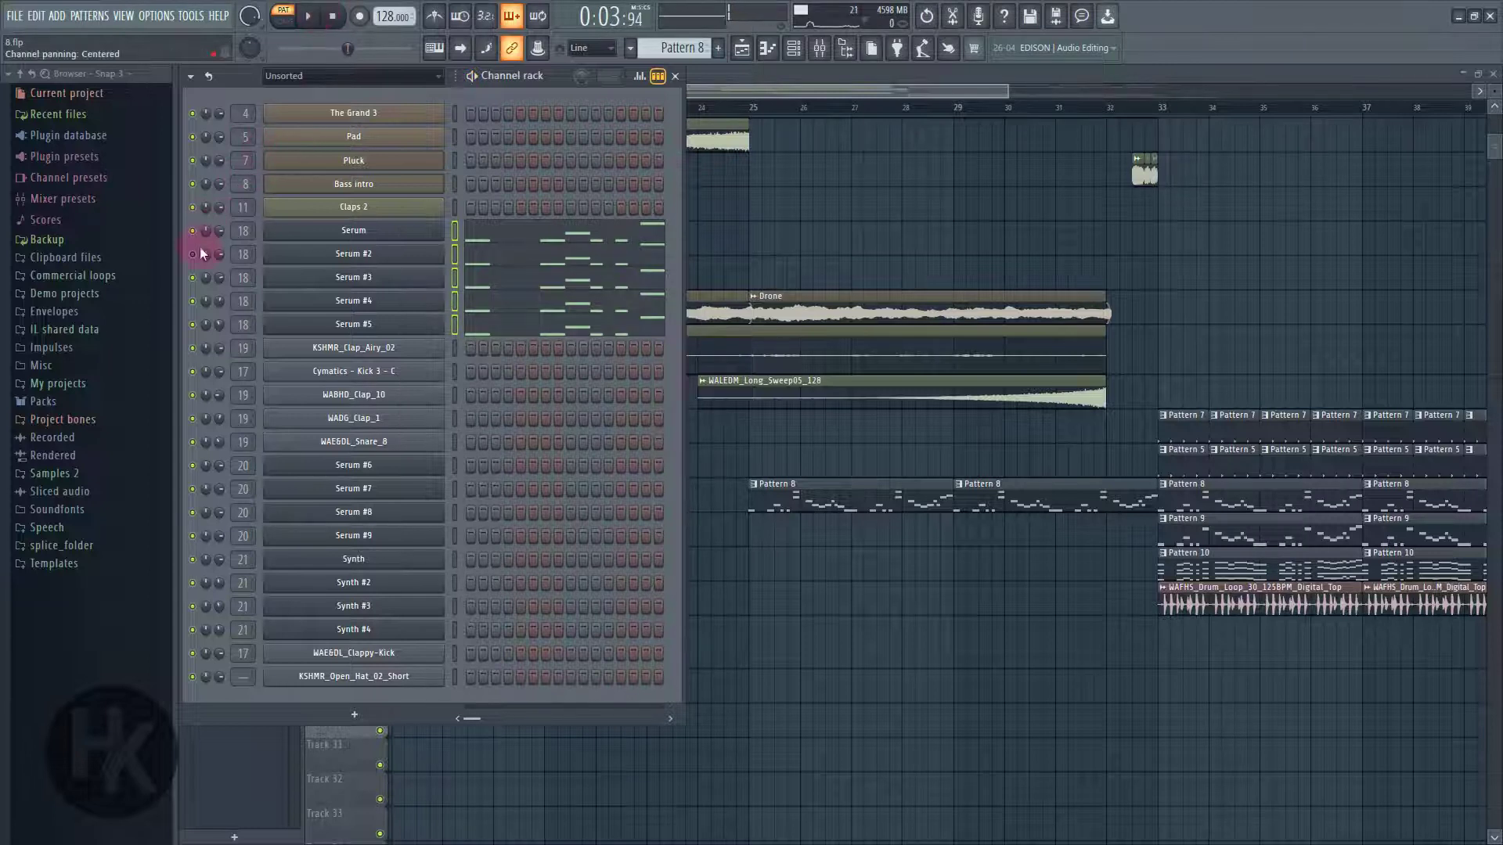
click(308, 16)
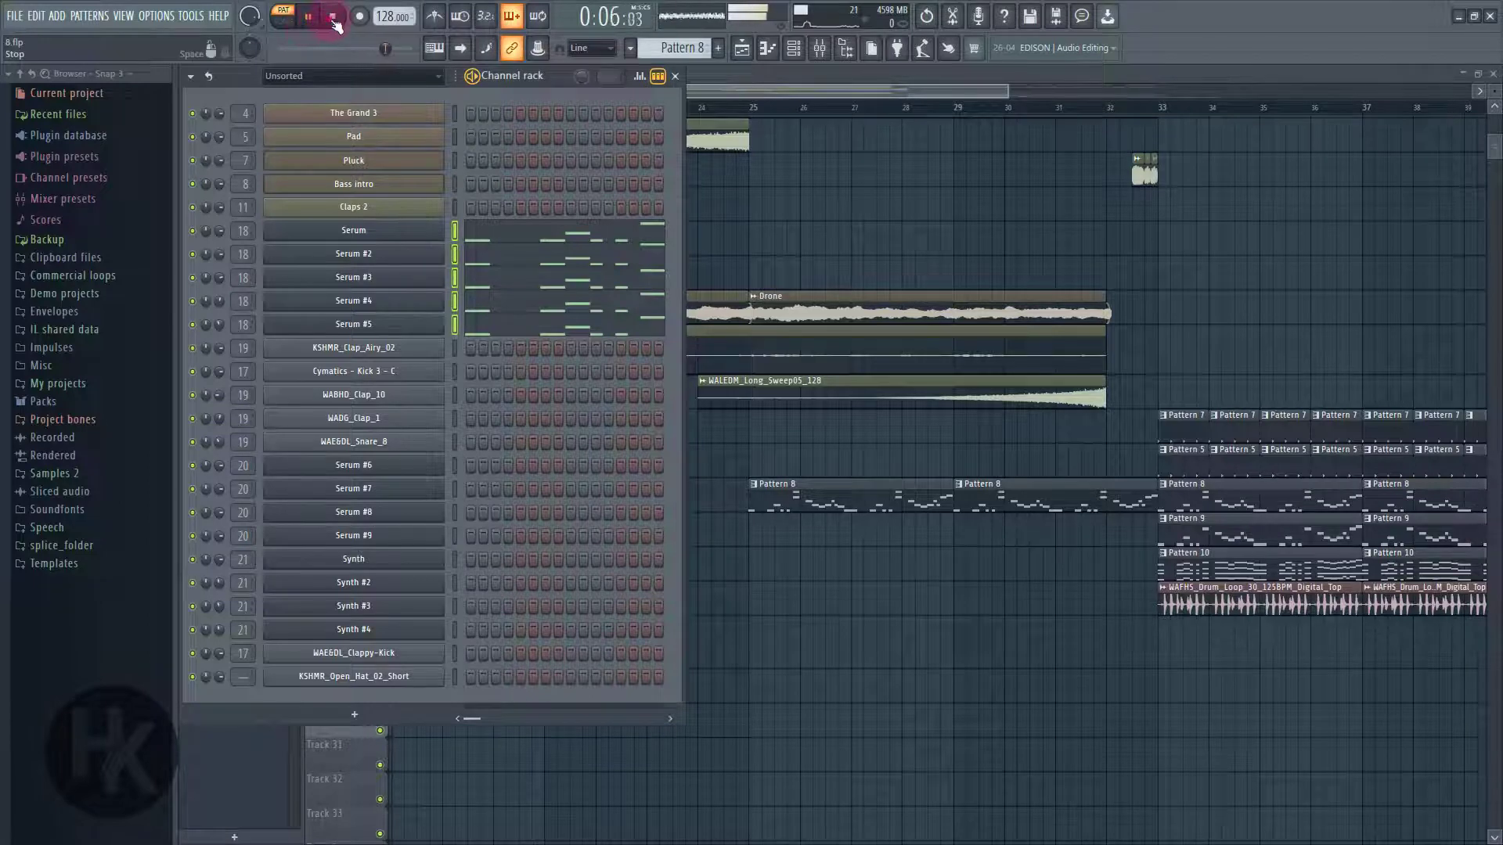
click(333, 17)
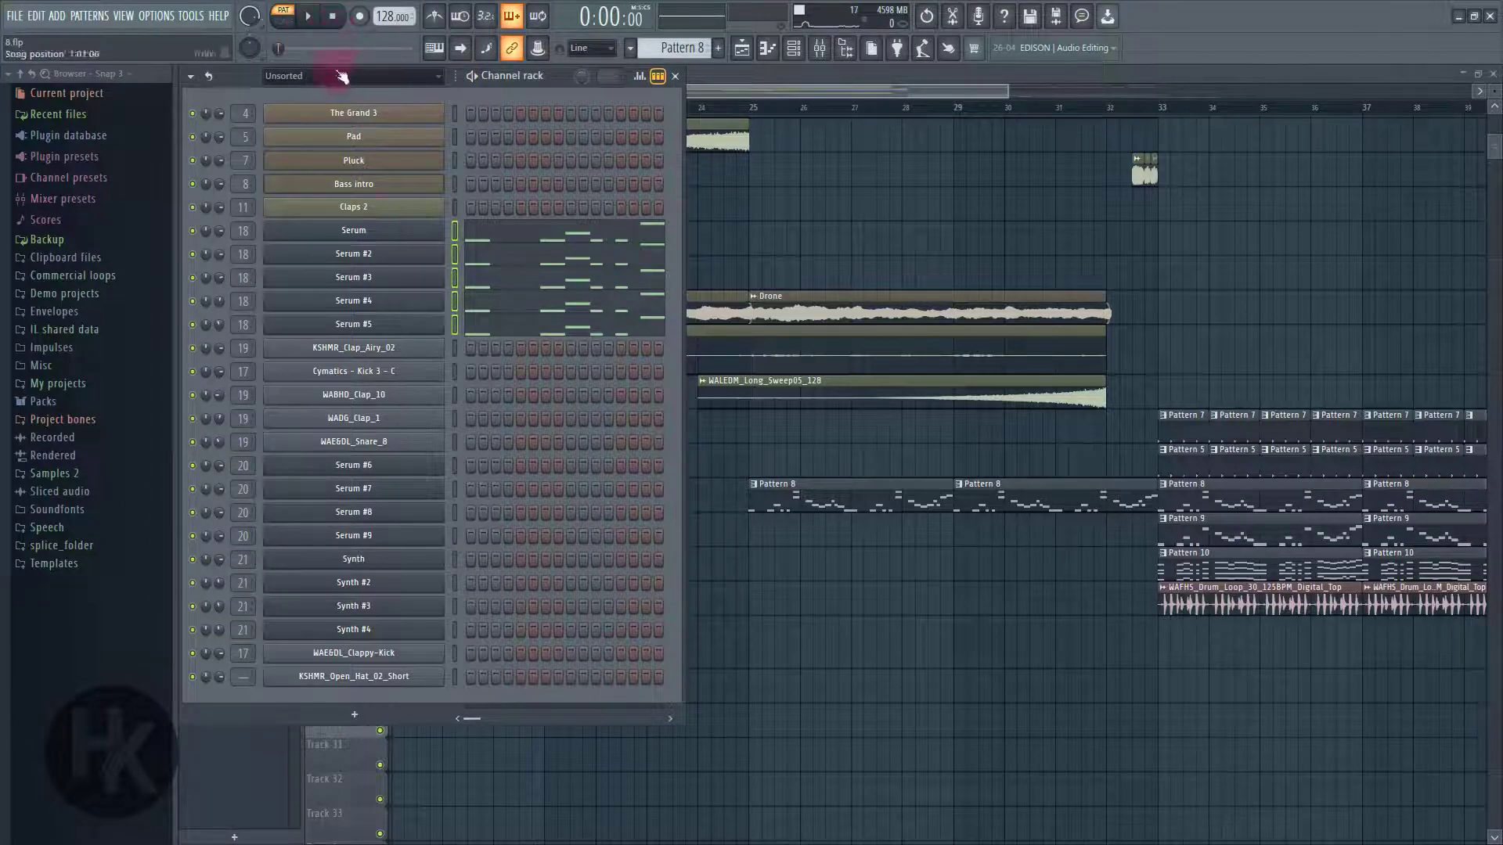
- Inspect the Serum and Serum #2 synth settings, then select the channels from Serum #6 through Synth #4
click(374, 229)
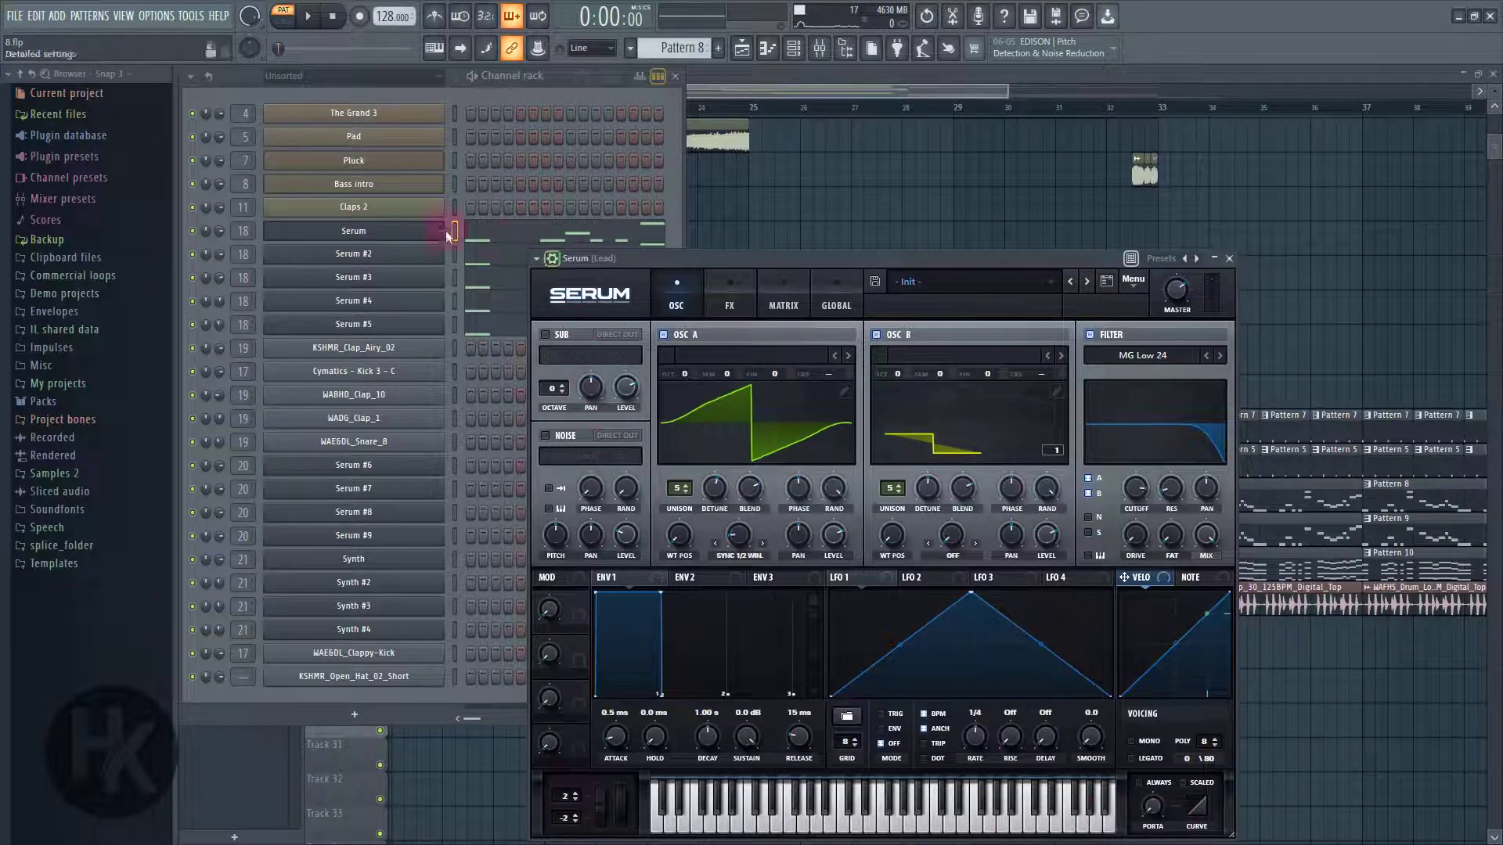
click(375, 255)
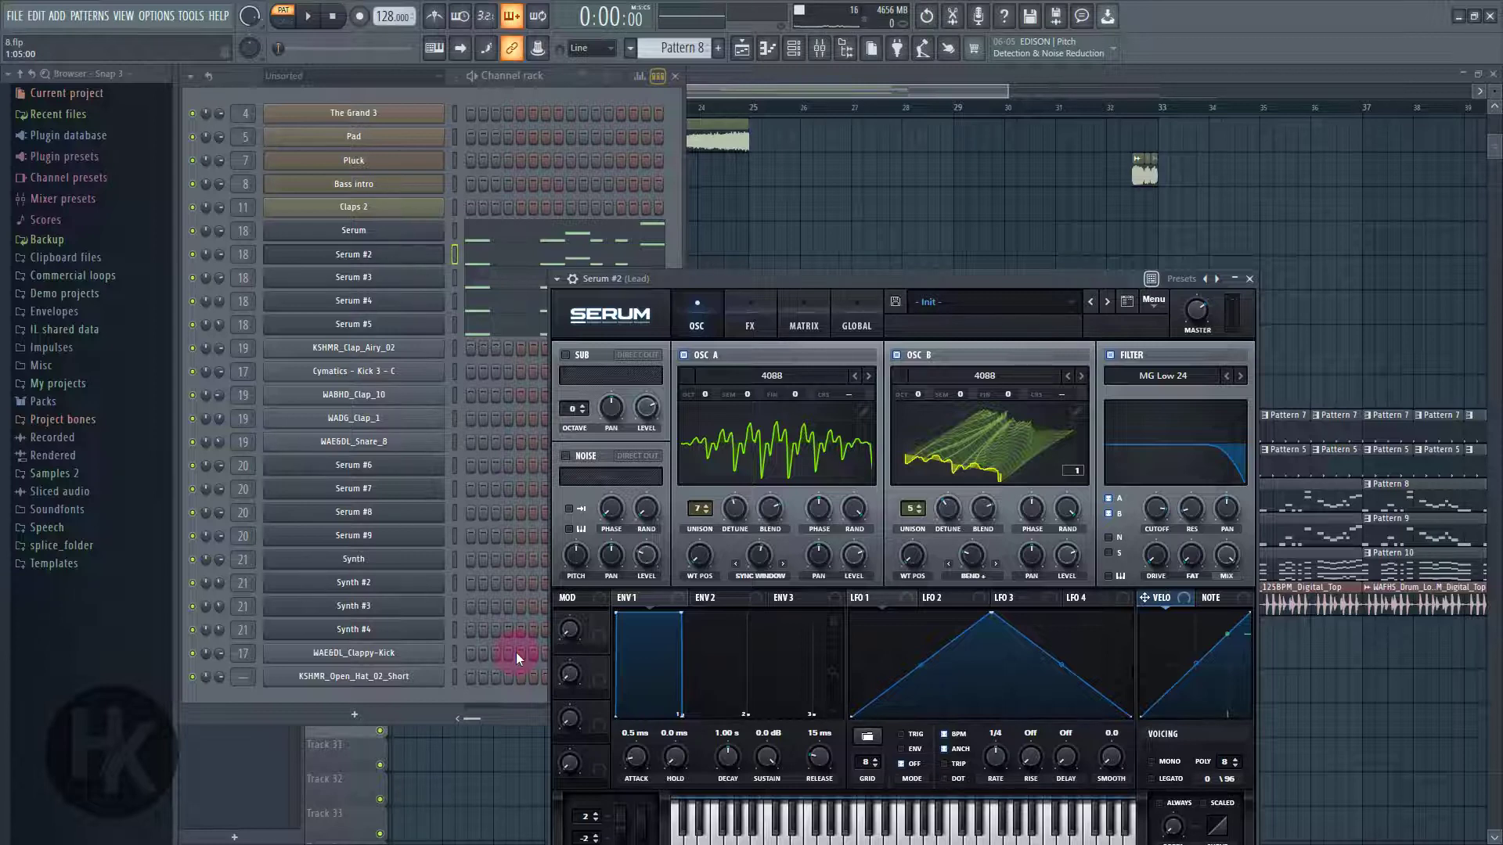
click(455, 230)
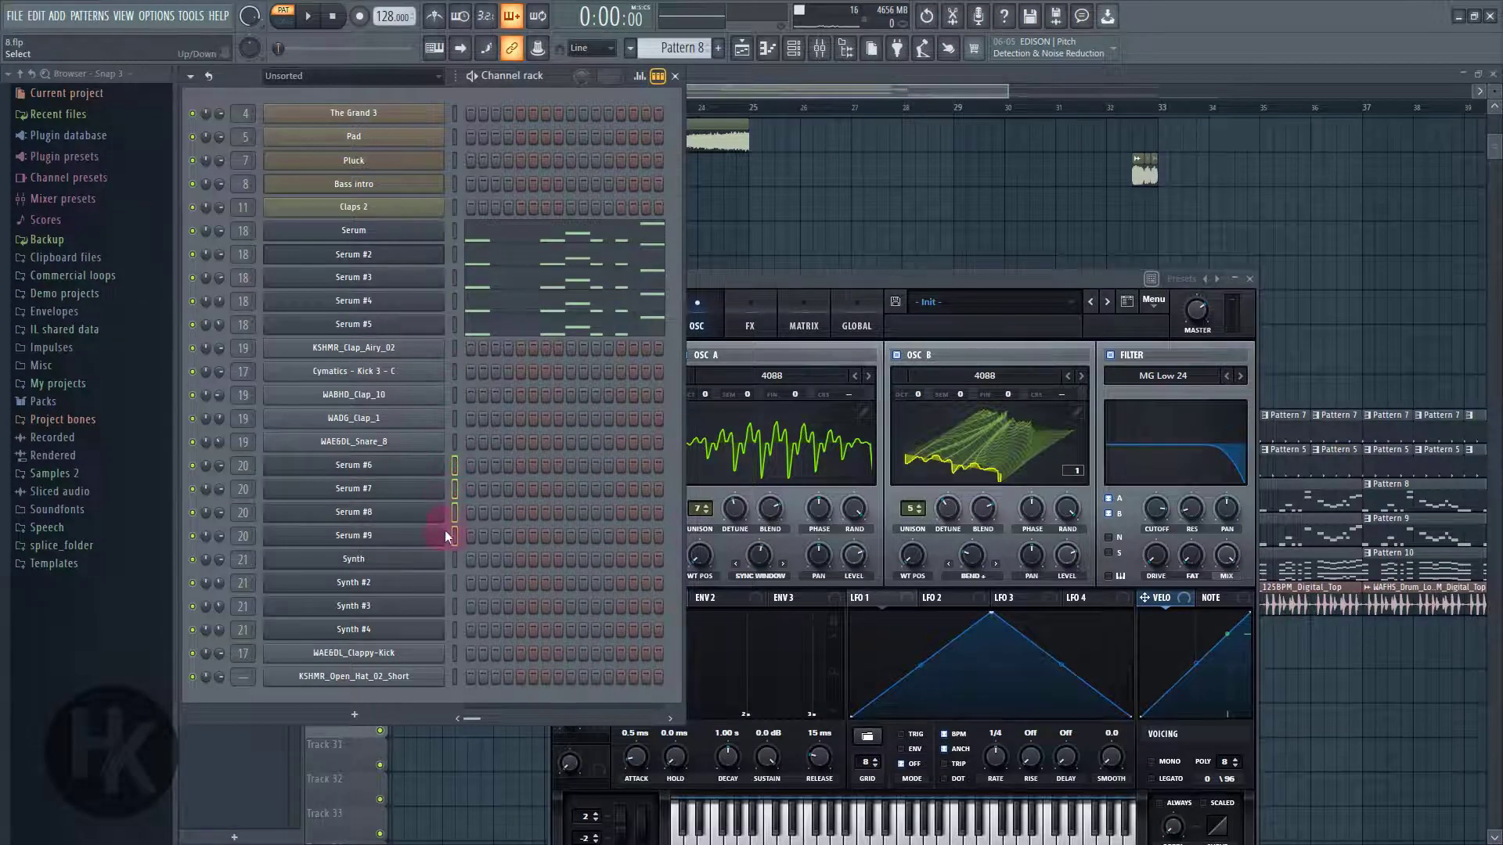
drag(443, 548, 441, 622)
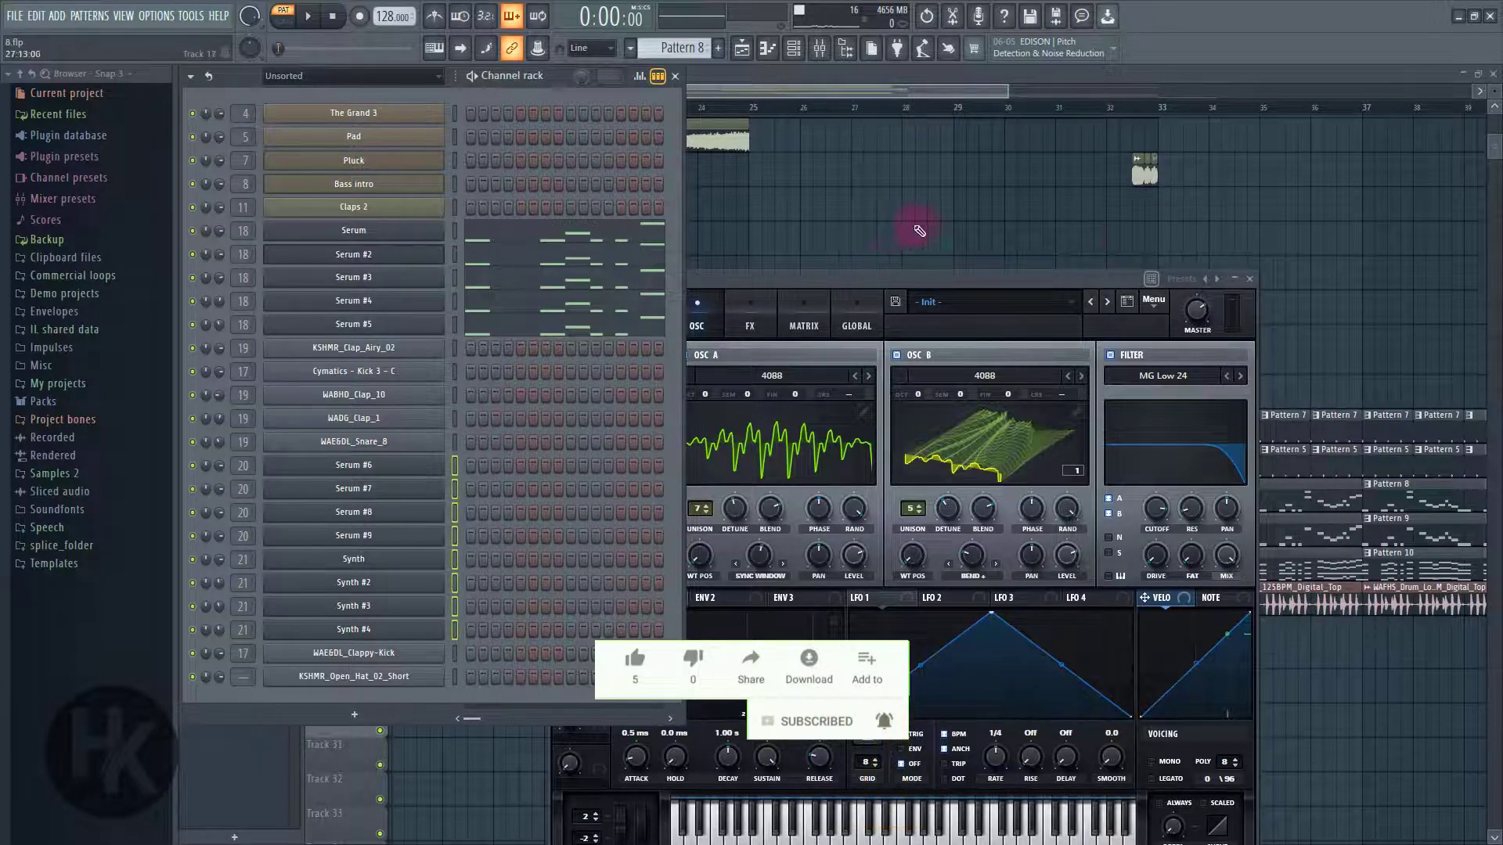
- Pick Pattern 9 on Track 25, select its Serum #6 channel in the channel rack, play the pattern, then stop
click(974, 98)
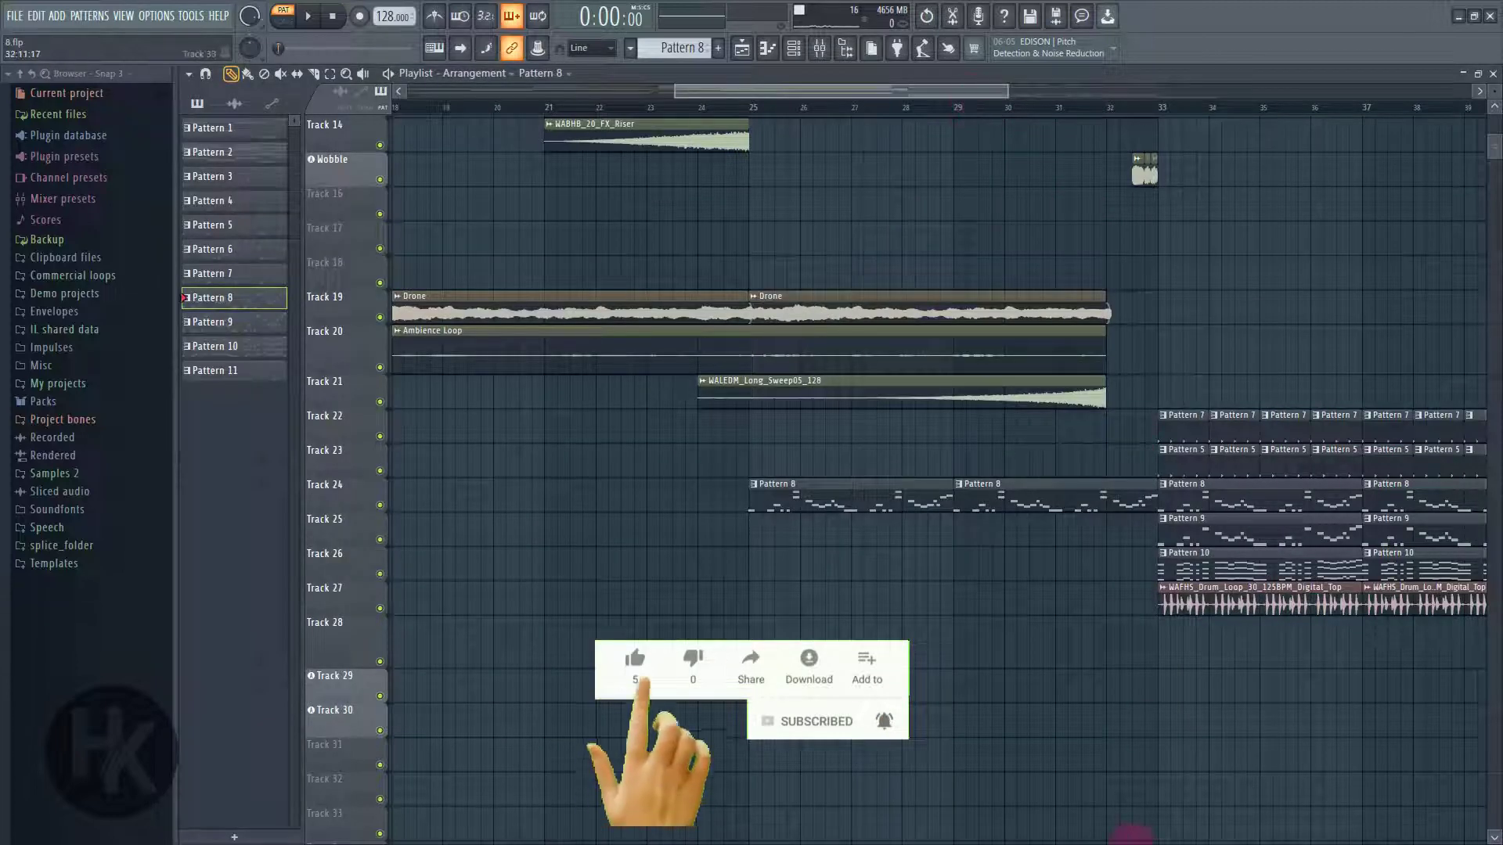
scroll(1273, 621, up, 3)
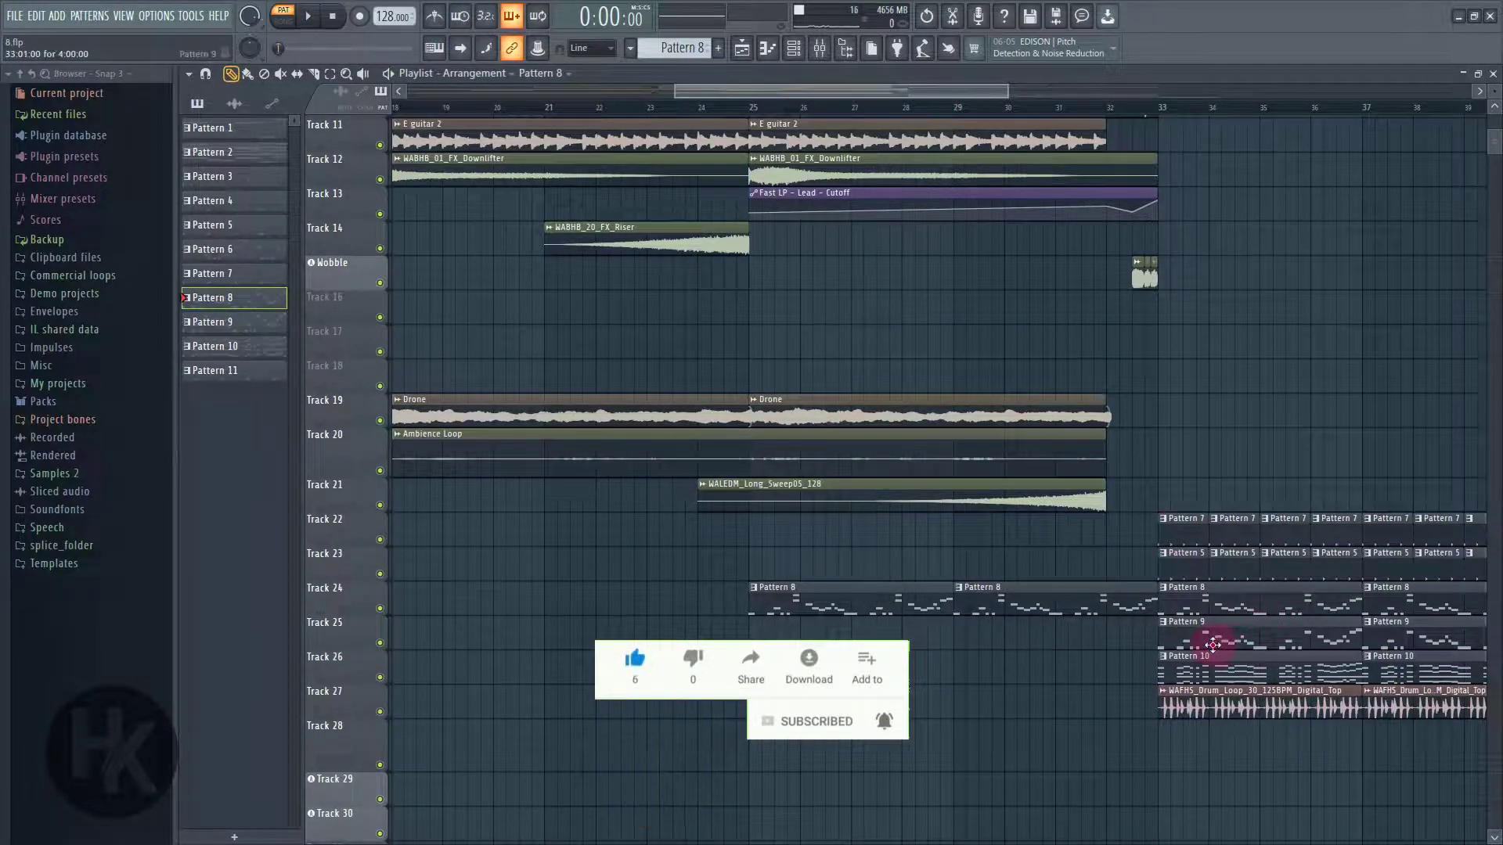
click(1212, 645)
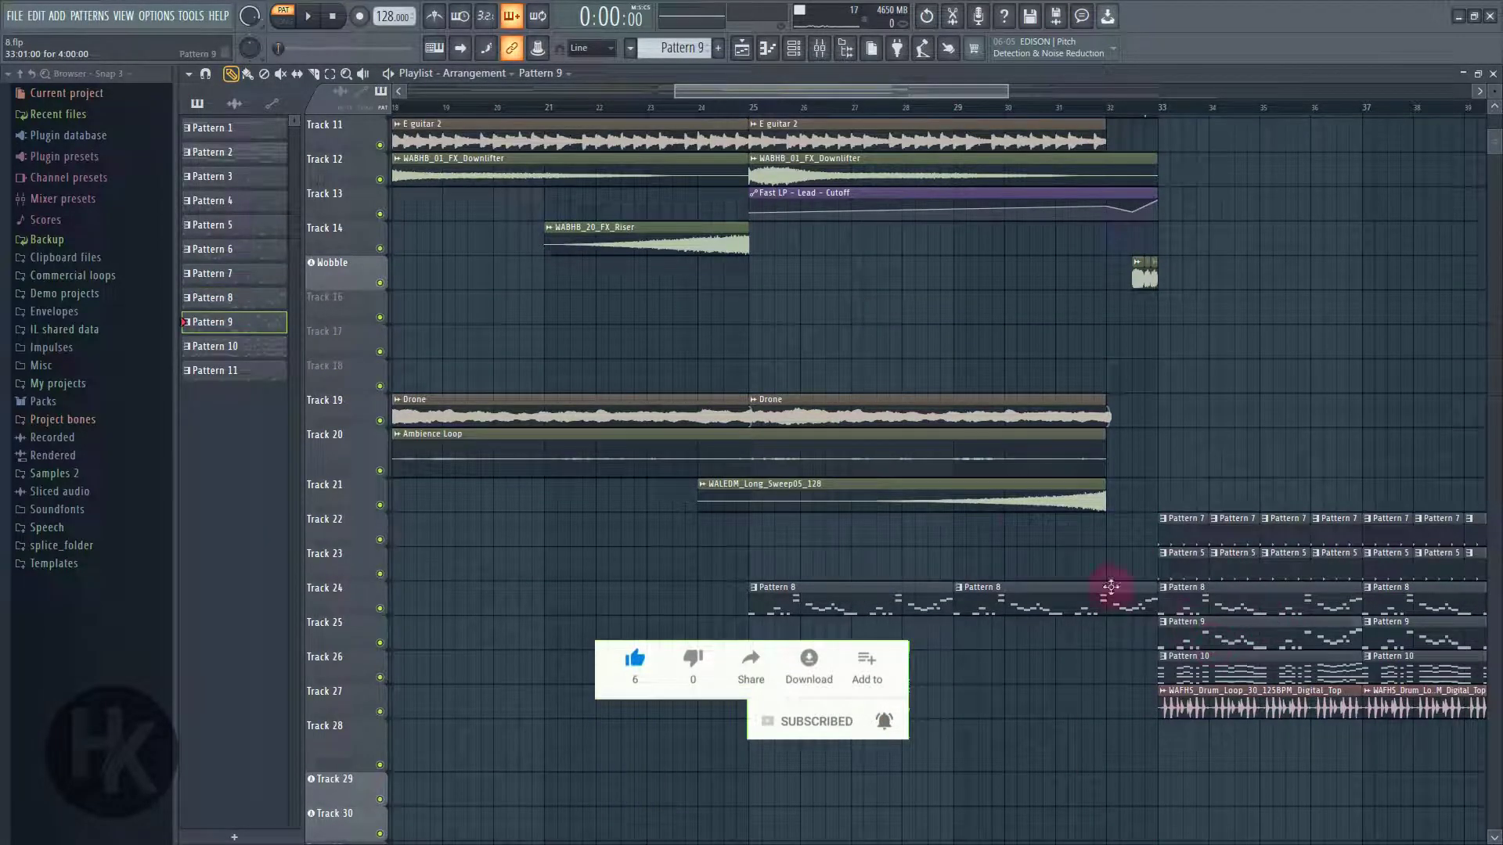
click(804, 49)
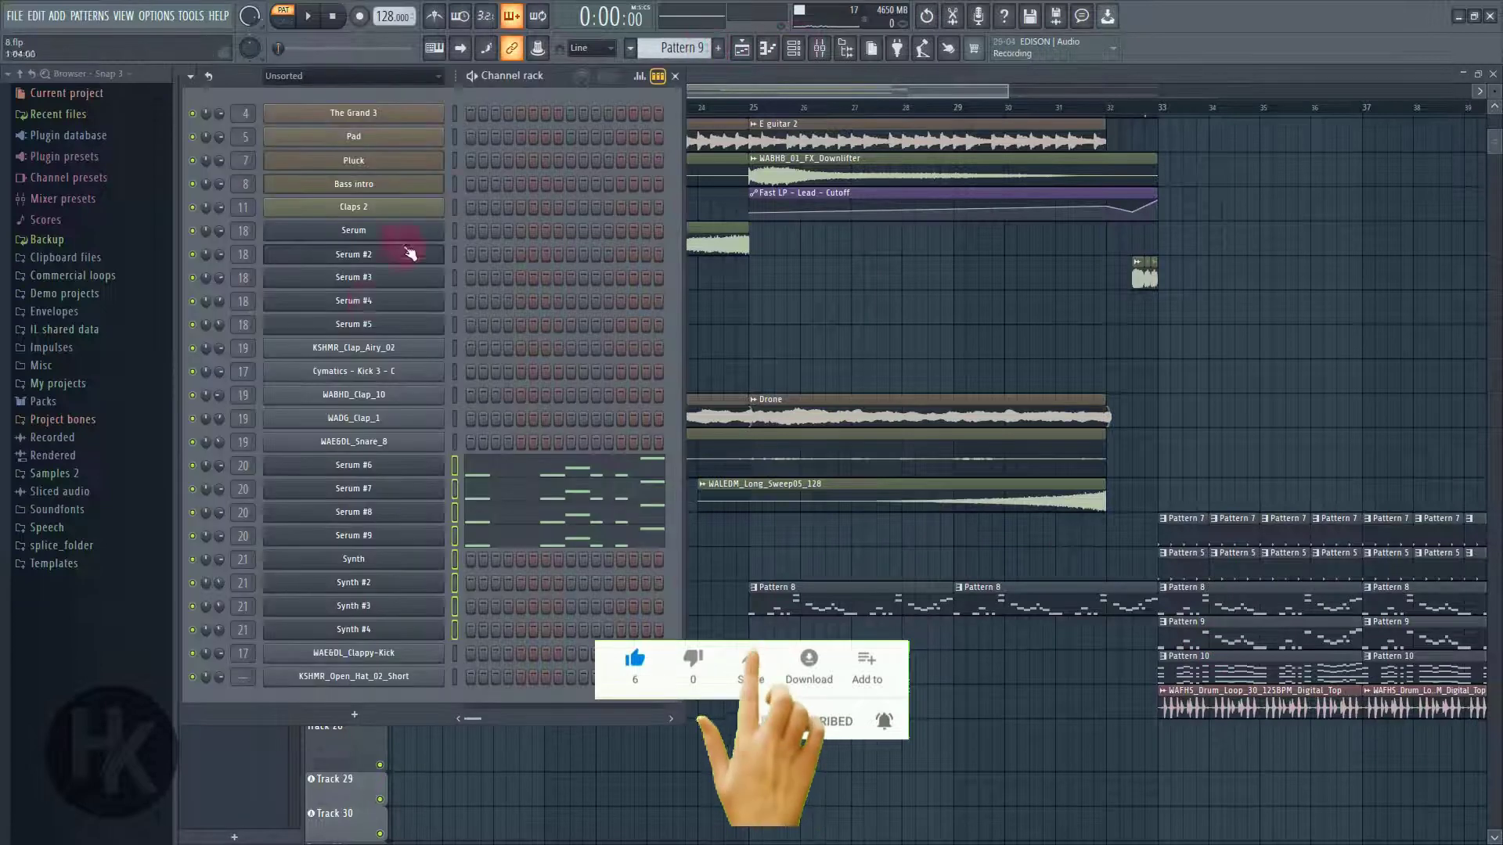
click(457, 464)
click(310, 16)
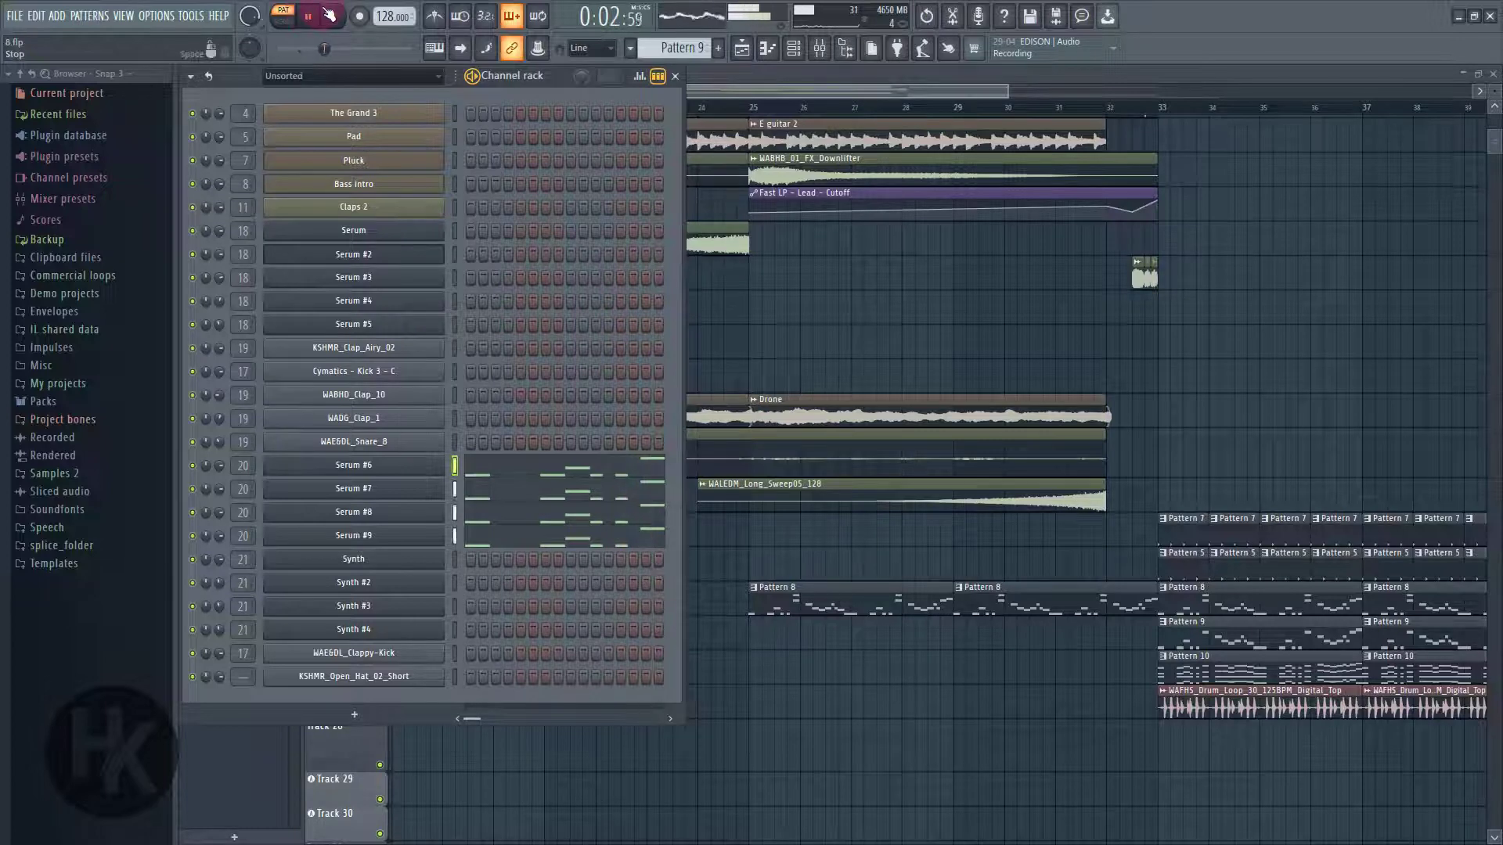
click(330, 15)
- Pick Pattern 10 on Track 26, show its Synth channels in the channel rack, play the pattern, and pause it
click(727, 242)
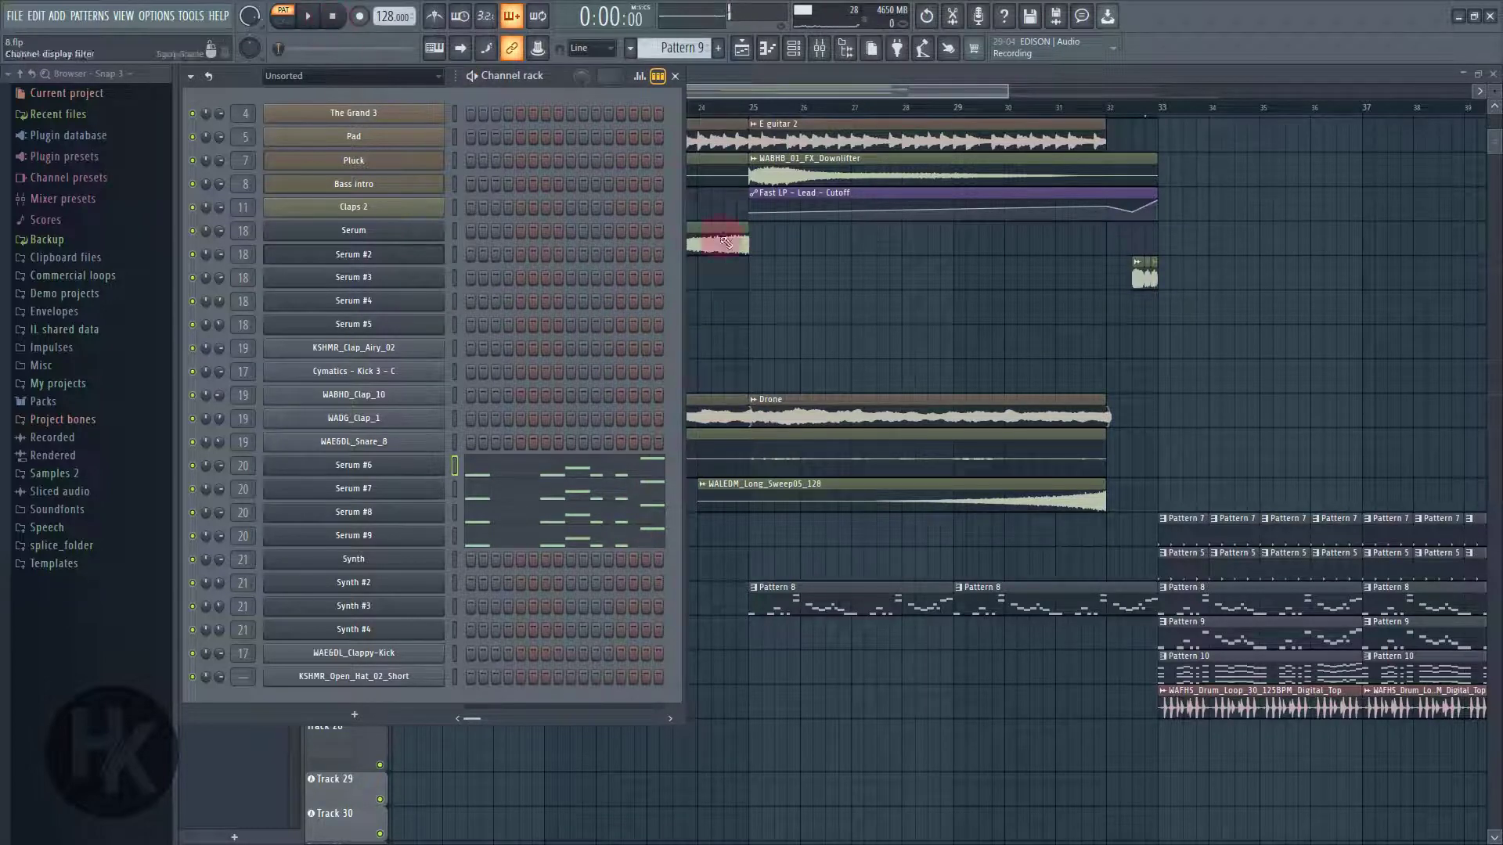
click(1178, 669)
click(793, 48)
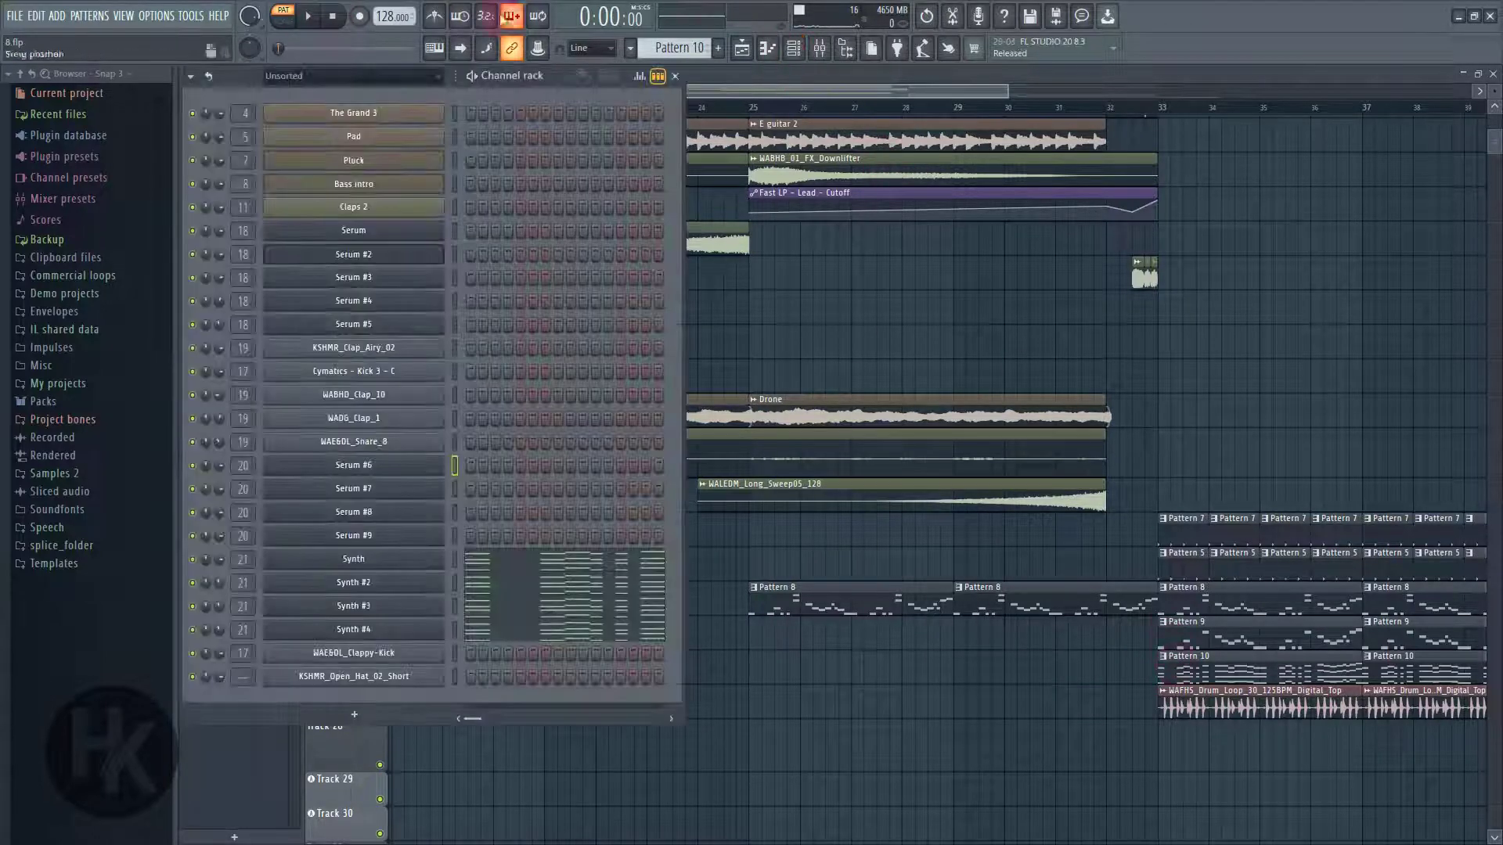
click(309, 16)
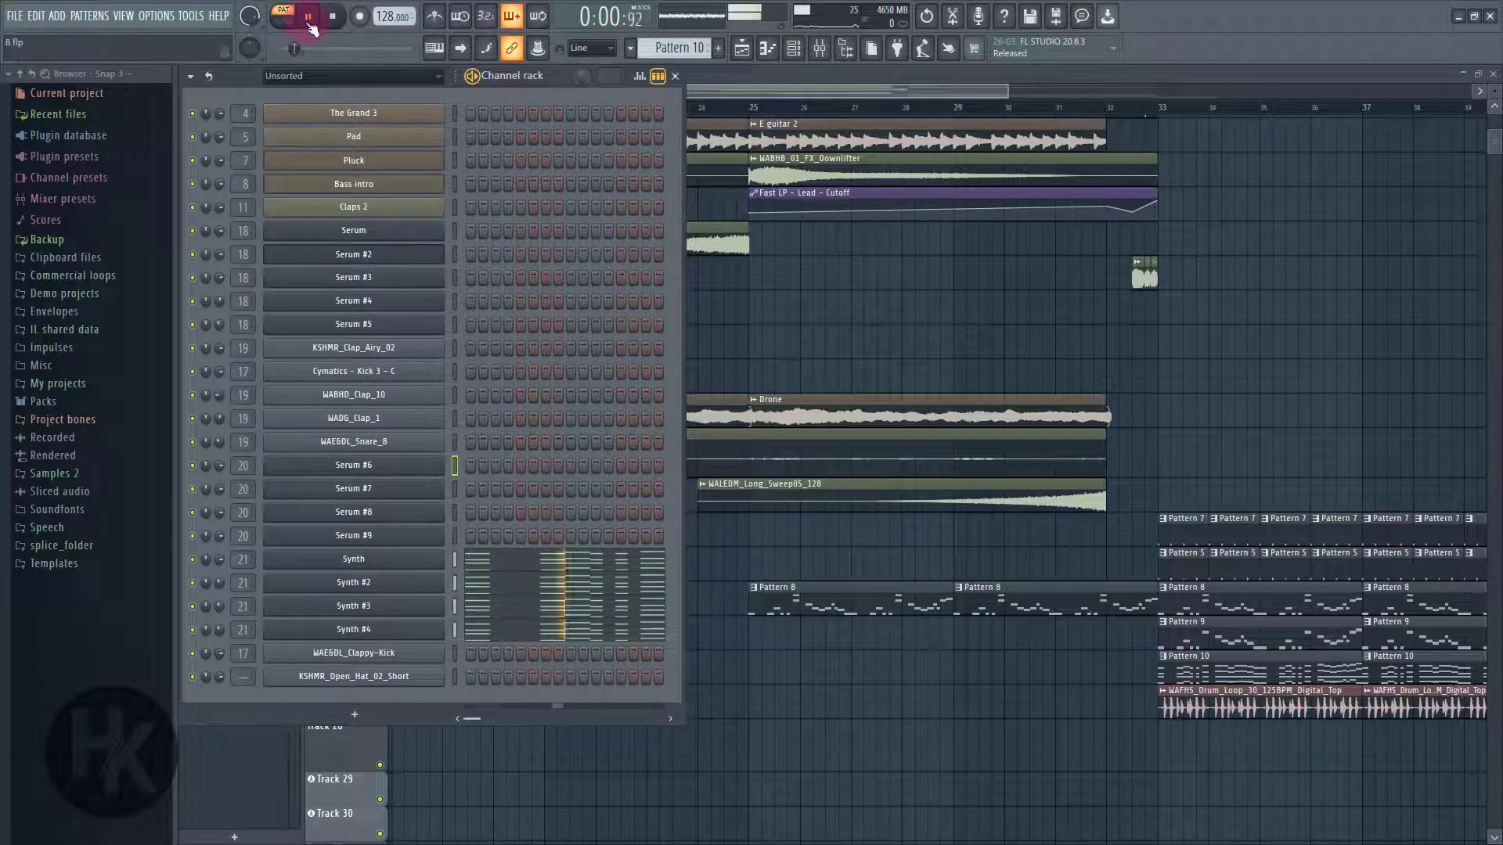
key(space)
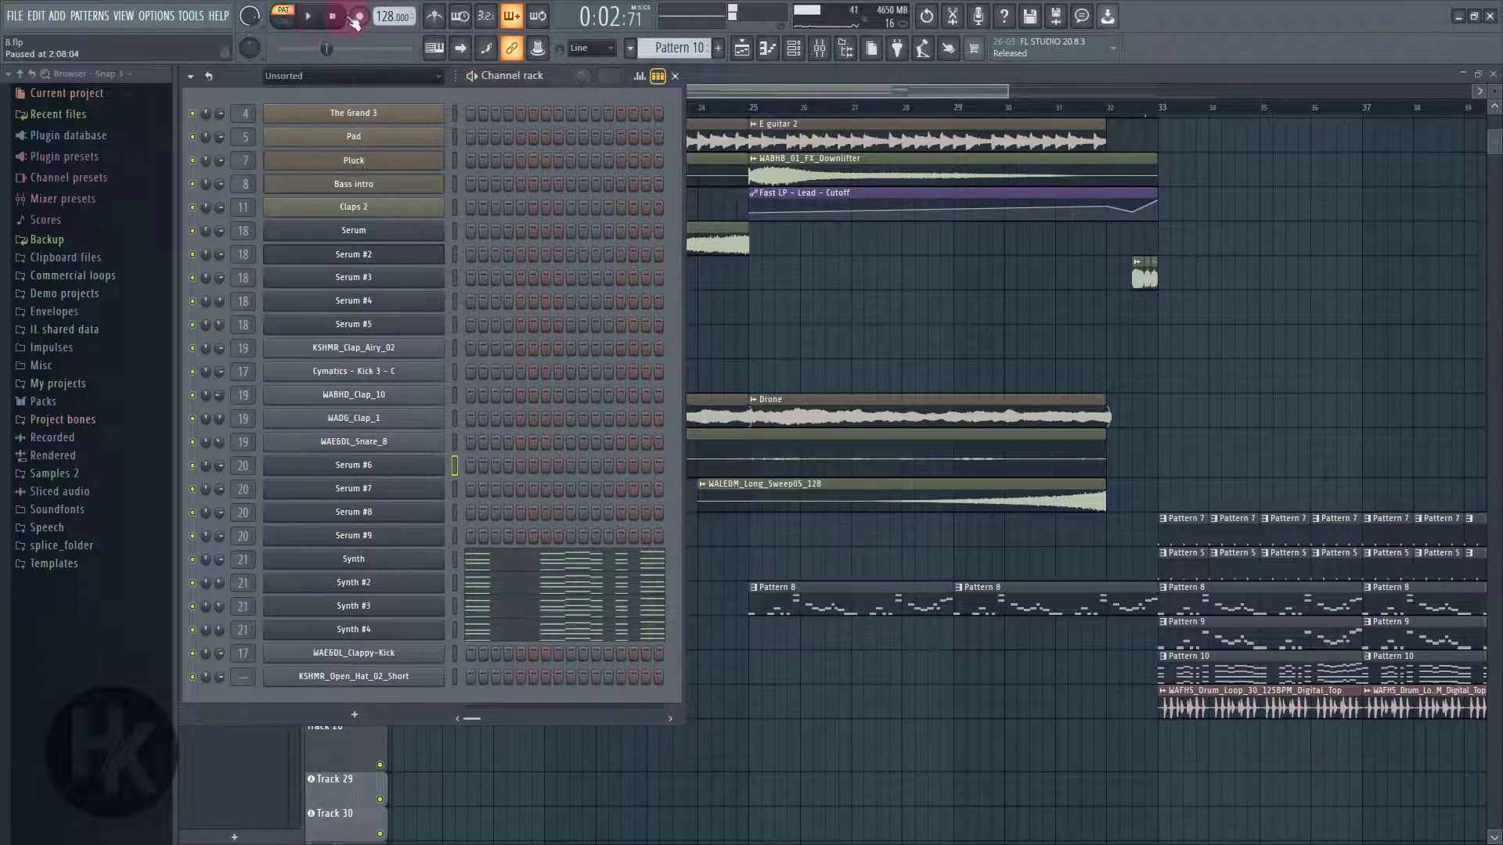
- Open the mixer, raise its window, and select the Synth track 21 to examine its effects chain
click(819, 47)
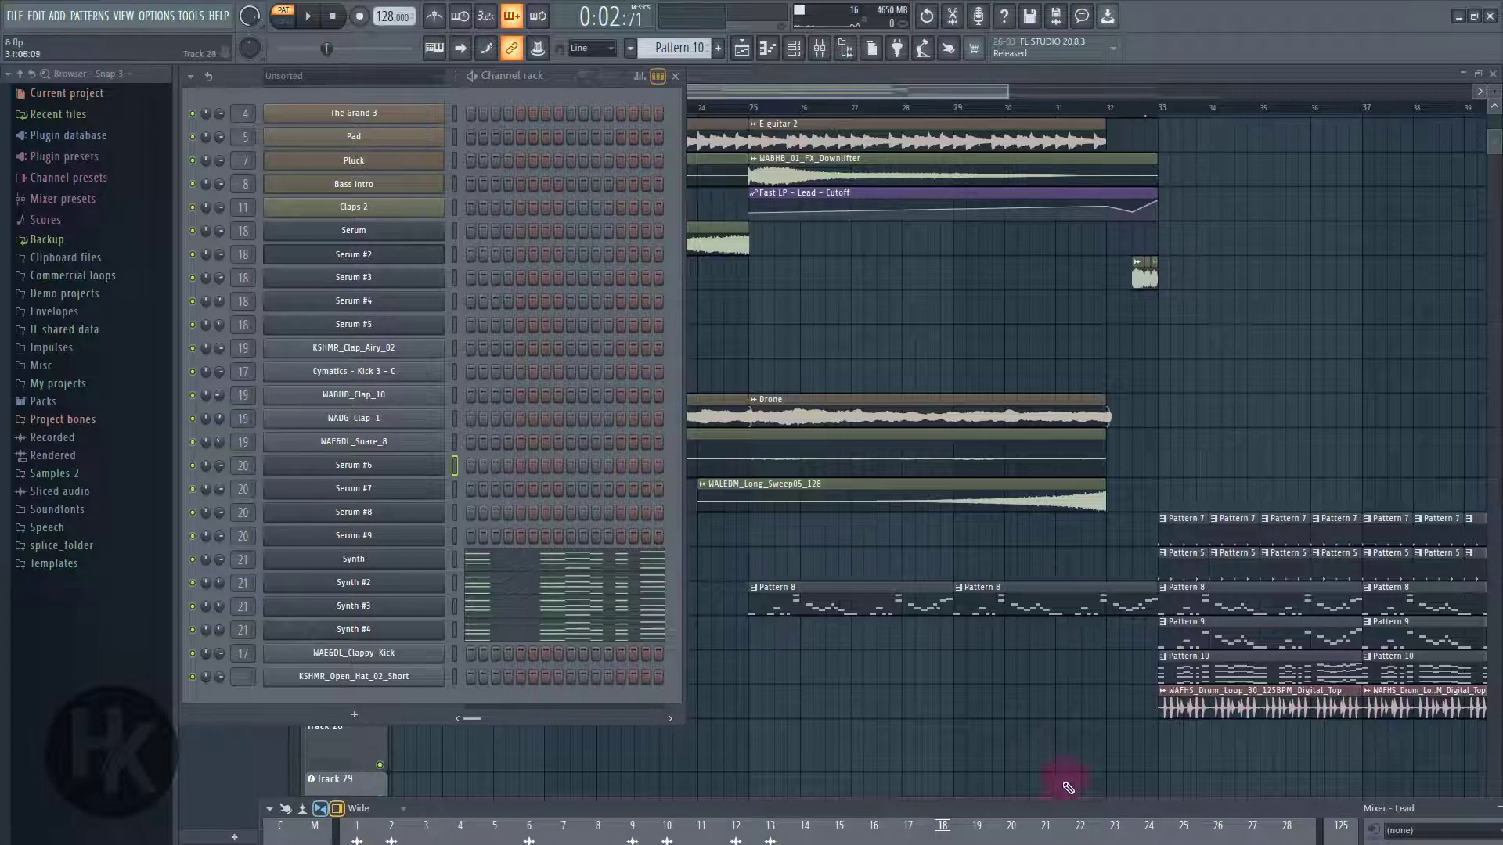
drag(1060, 806, 853, 427)
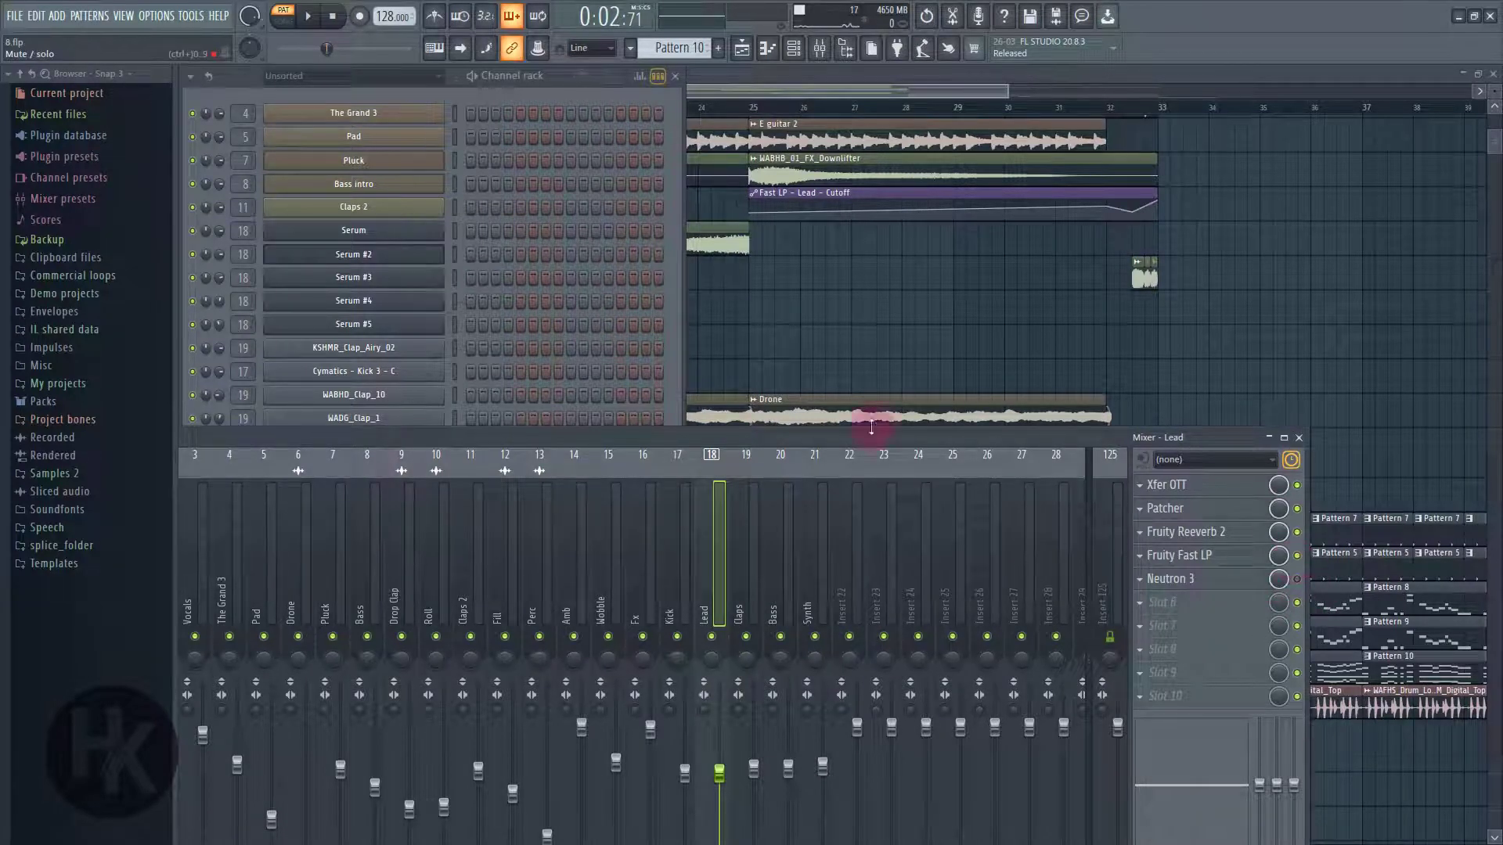
click(806, 615)
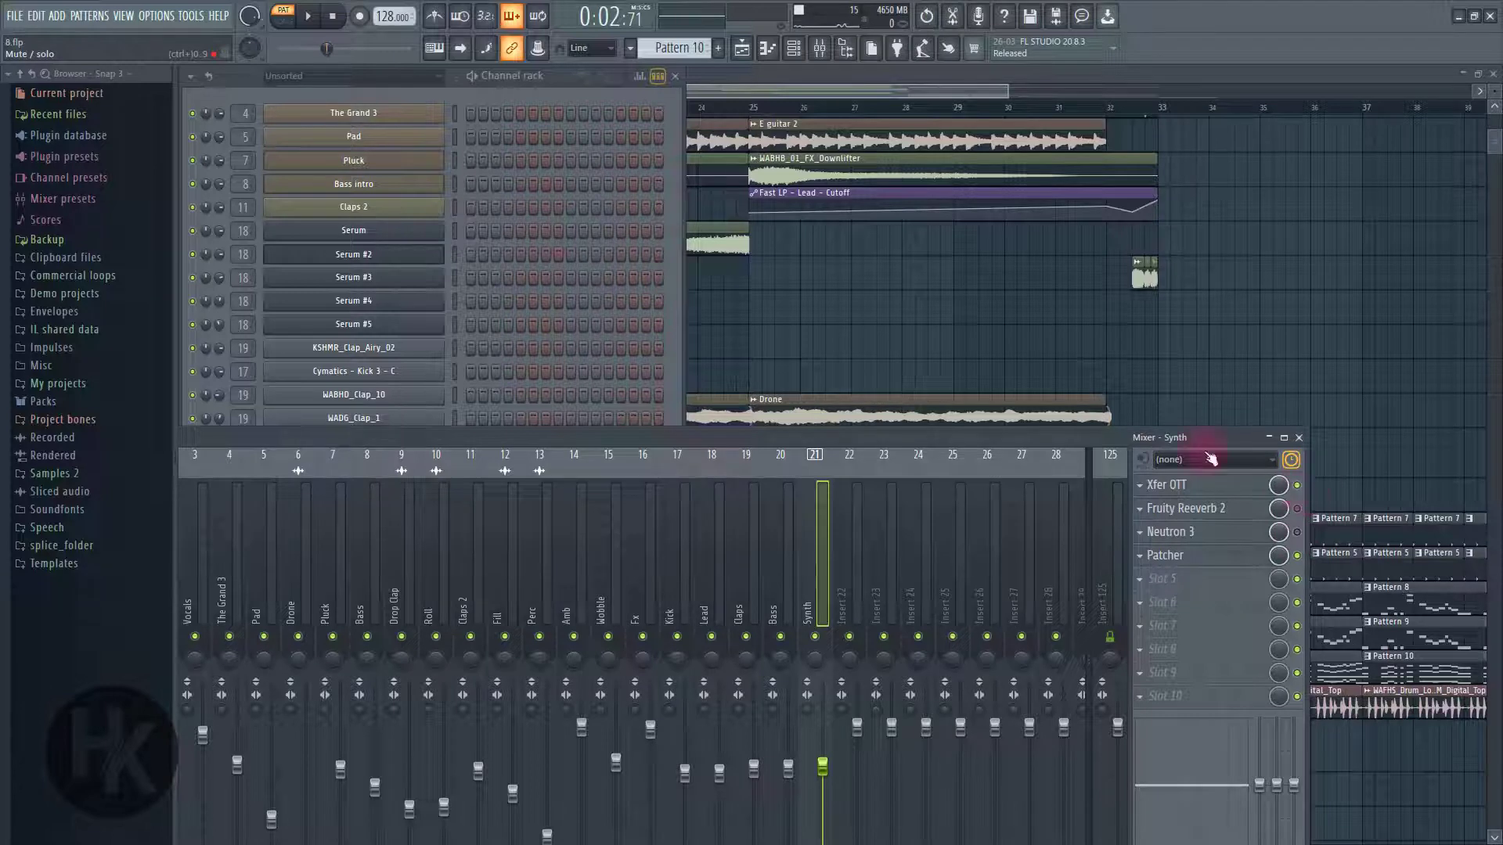
- Play and pause Pattern 10 with the reverb bypassed, then enable Fruity Reeverb 2 on the Synth mixer track
click(310, 21)
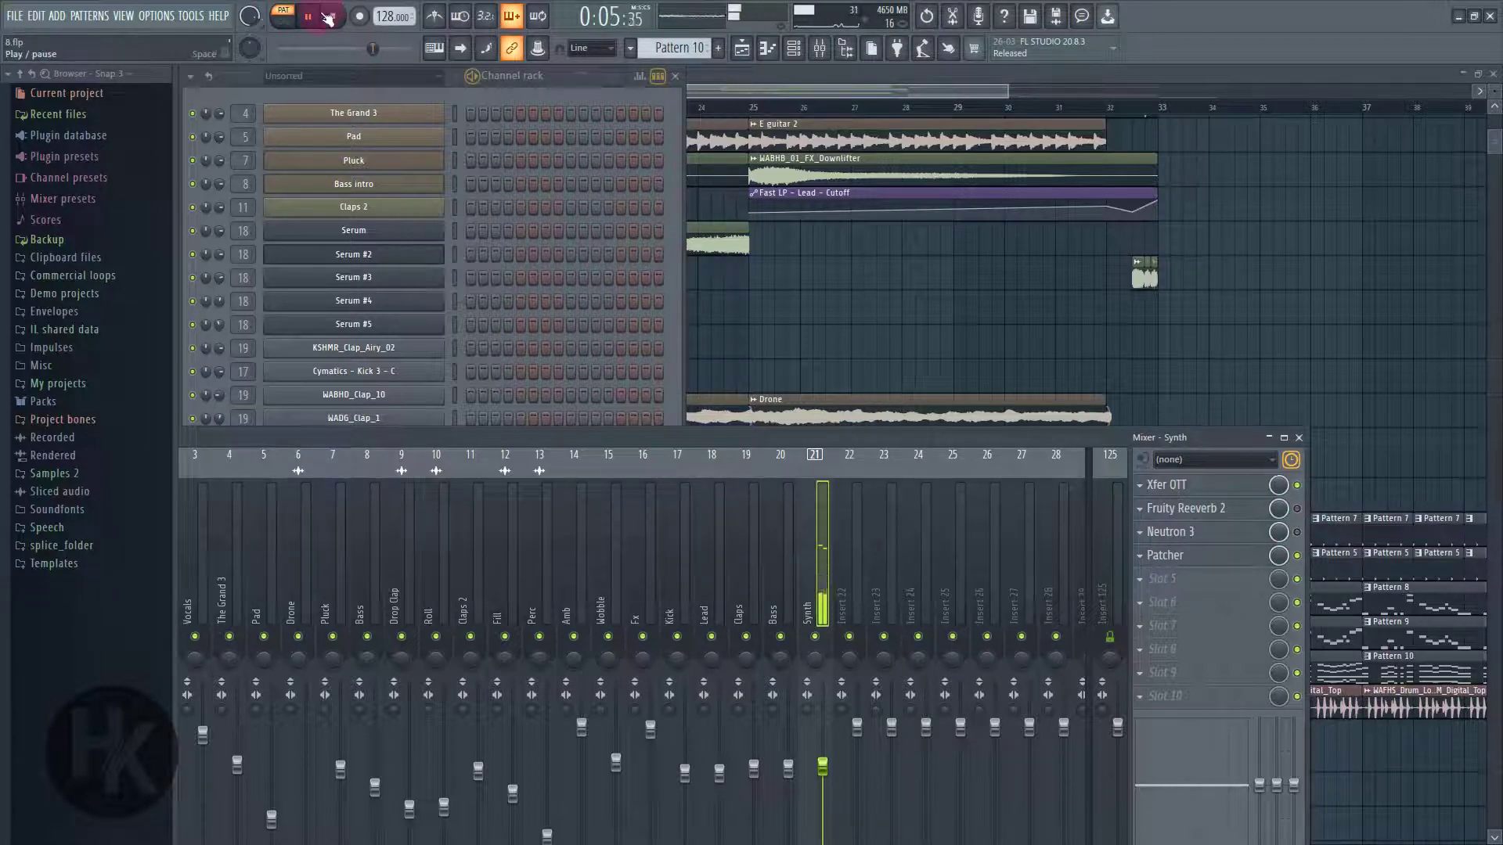
click(311, 18)
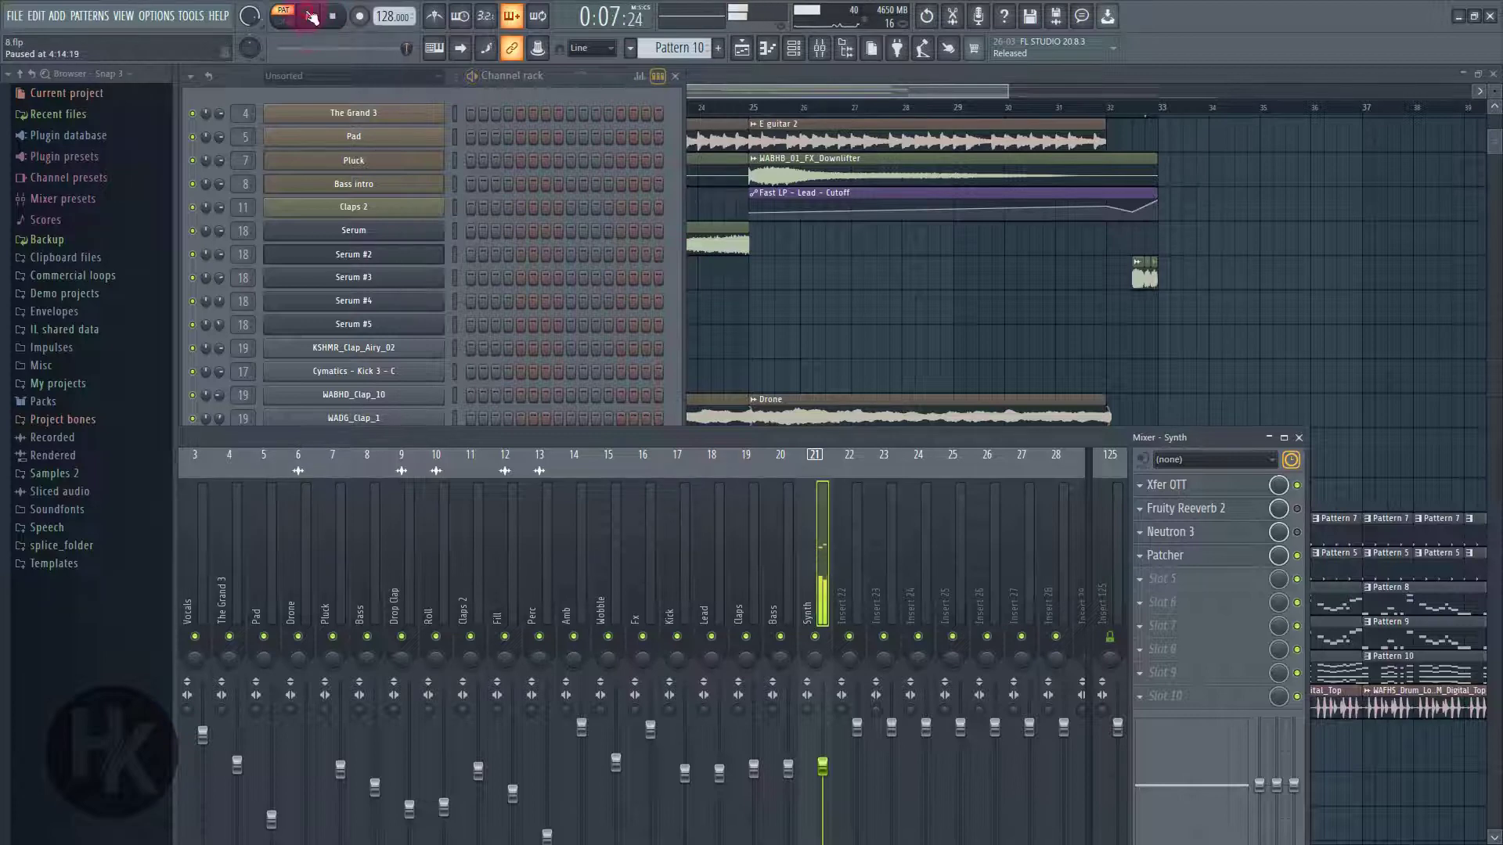
click(1297, 509)
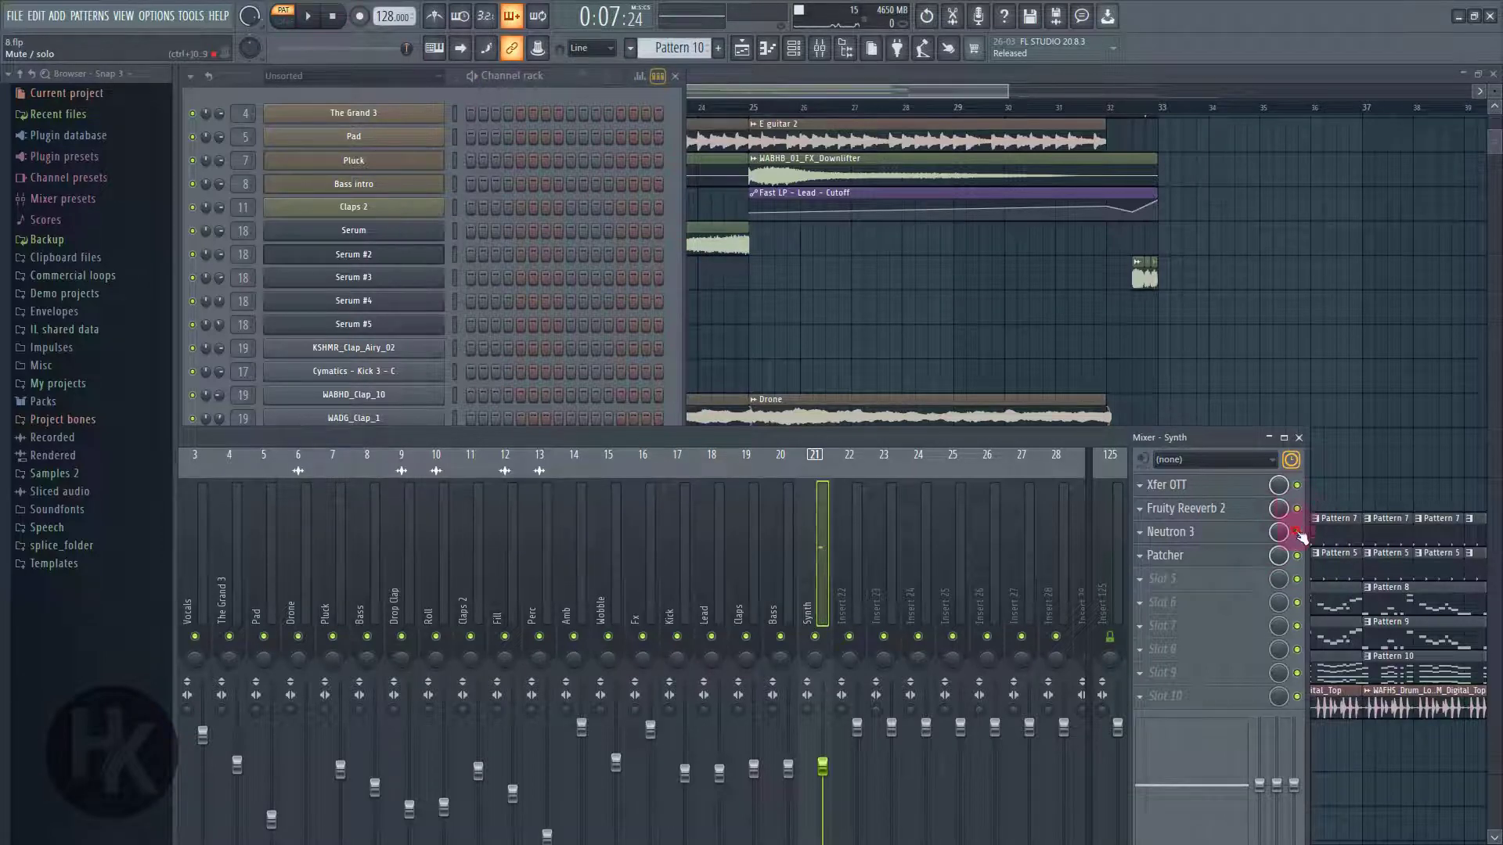
- Hide and reopen the mixer, then select the Claps track 19 to view its effect slots
key(F9)
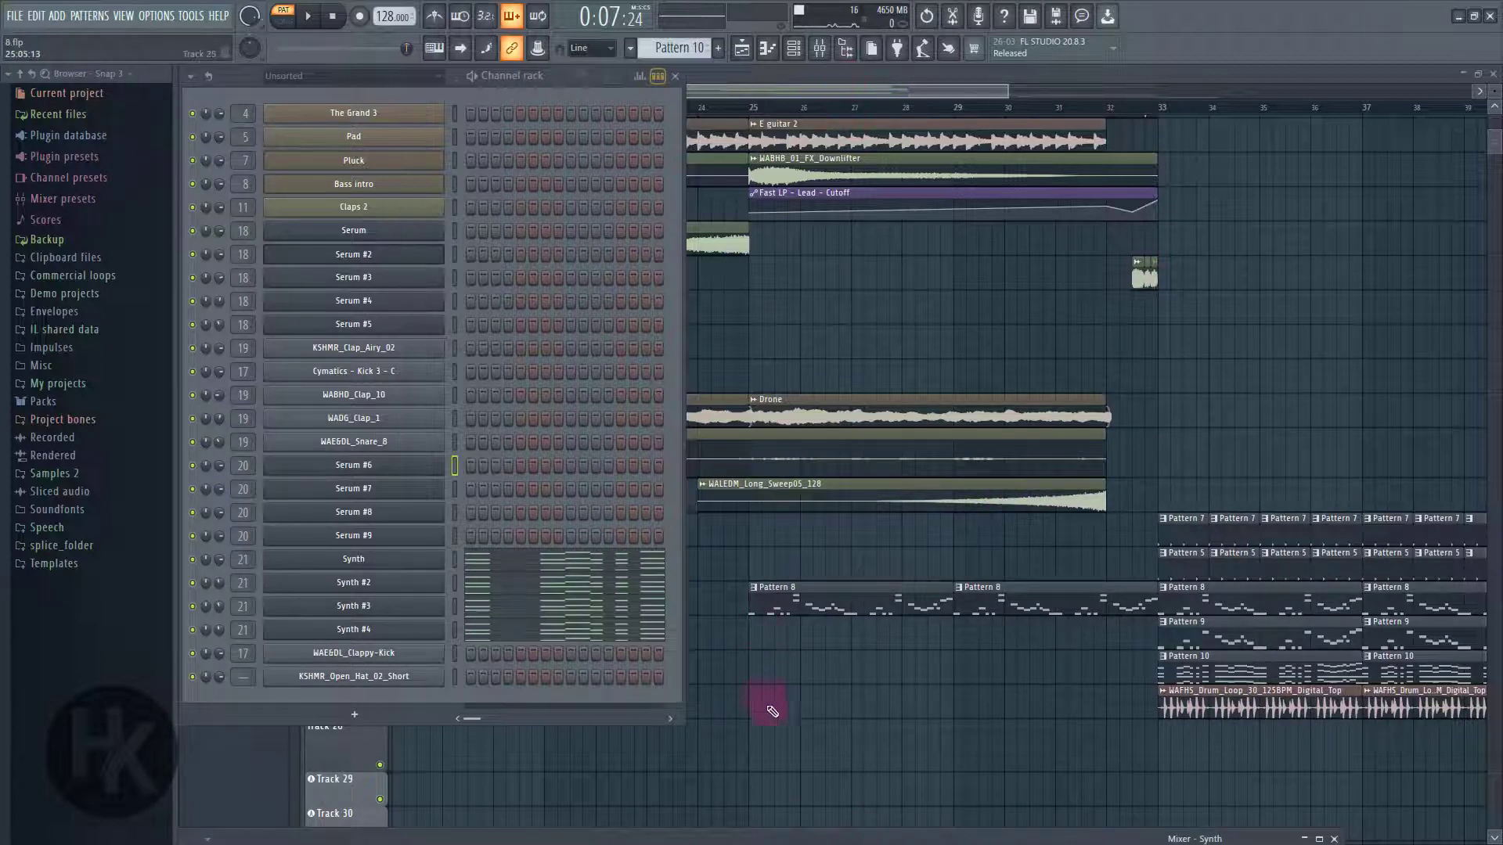
key(F9)
click(814, 407)
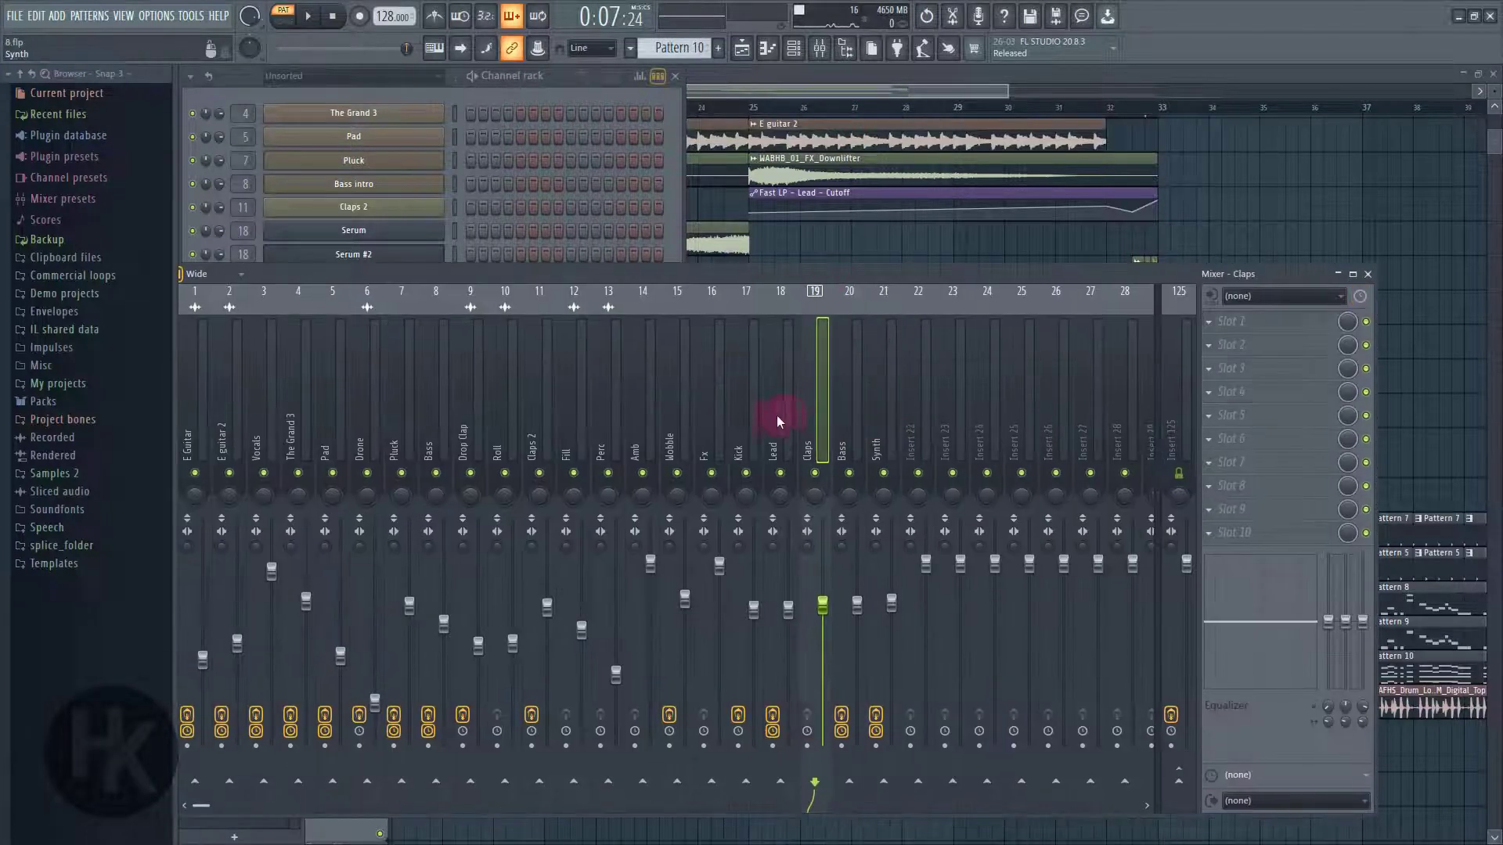
- Inspect the effect slots of the Lead, Claps, Synth, Bass and Perc mixer tracks by selecting each one
click(777, 415)
click(819, 400)
click(899, 416)
click(847, 411)
click(620, 405)
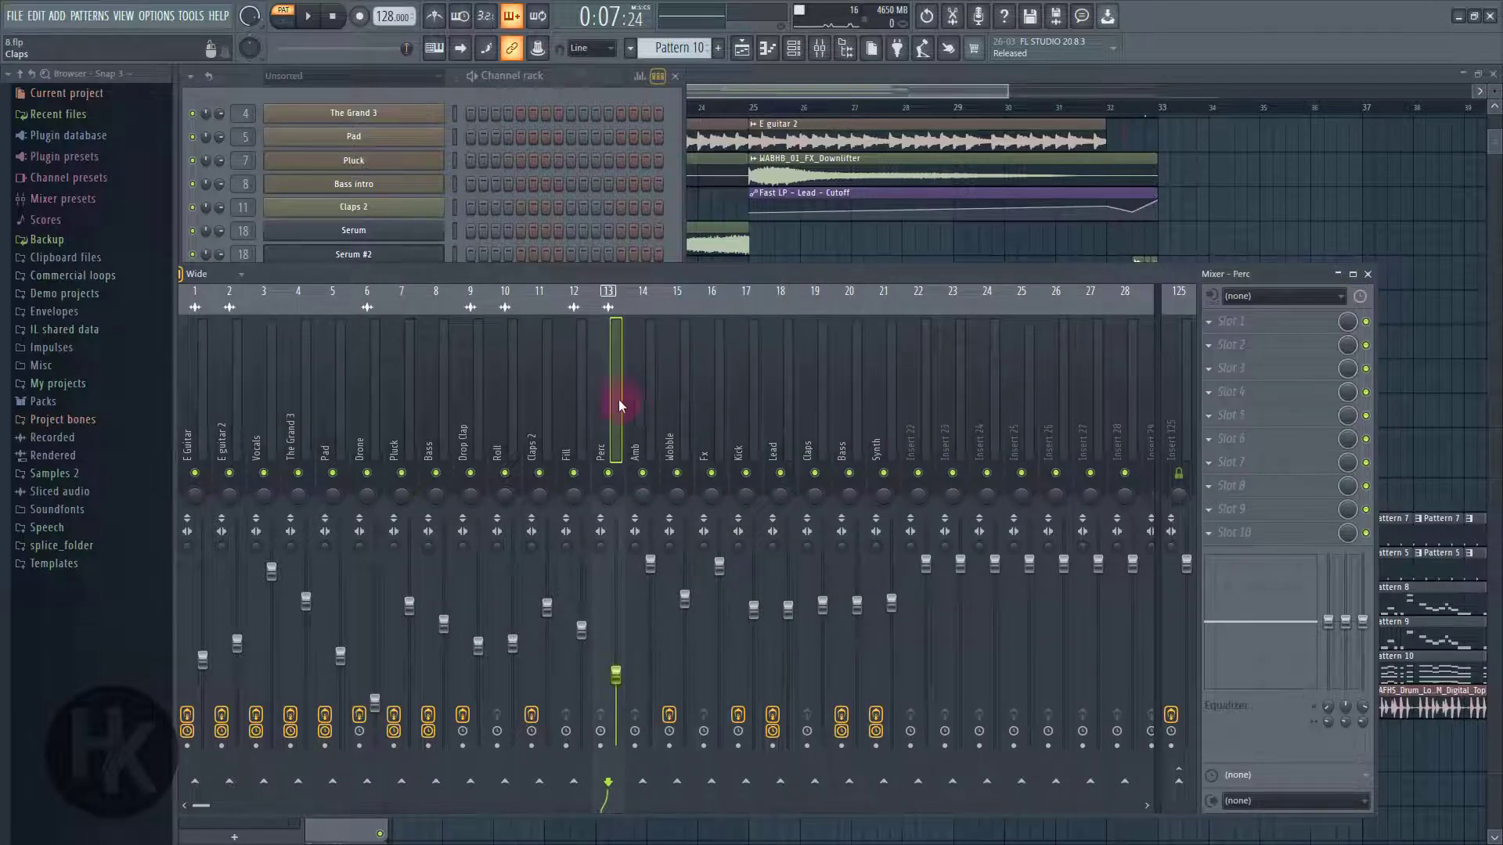
- Play the song from bar 33, review the drop's layers across the playlist tracks, and stop playback
click(1166, 116)
click(312, 21)
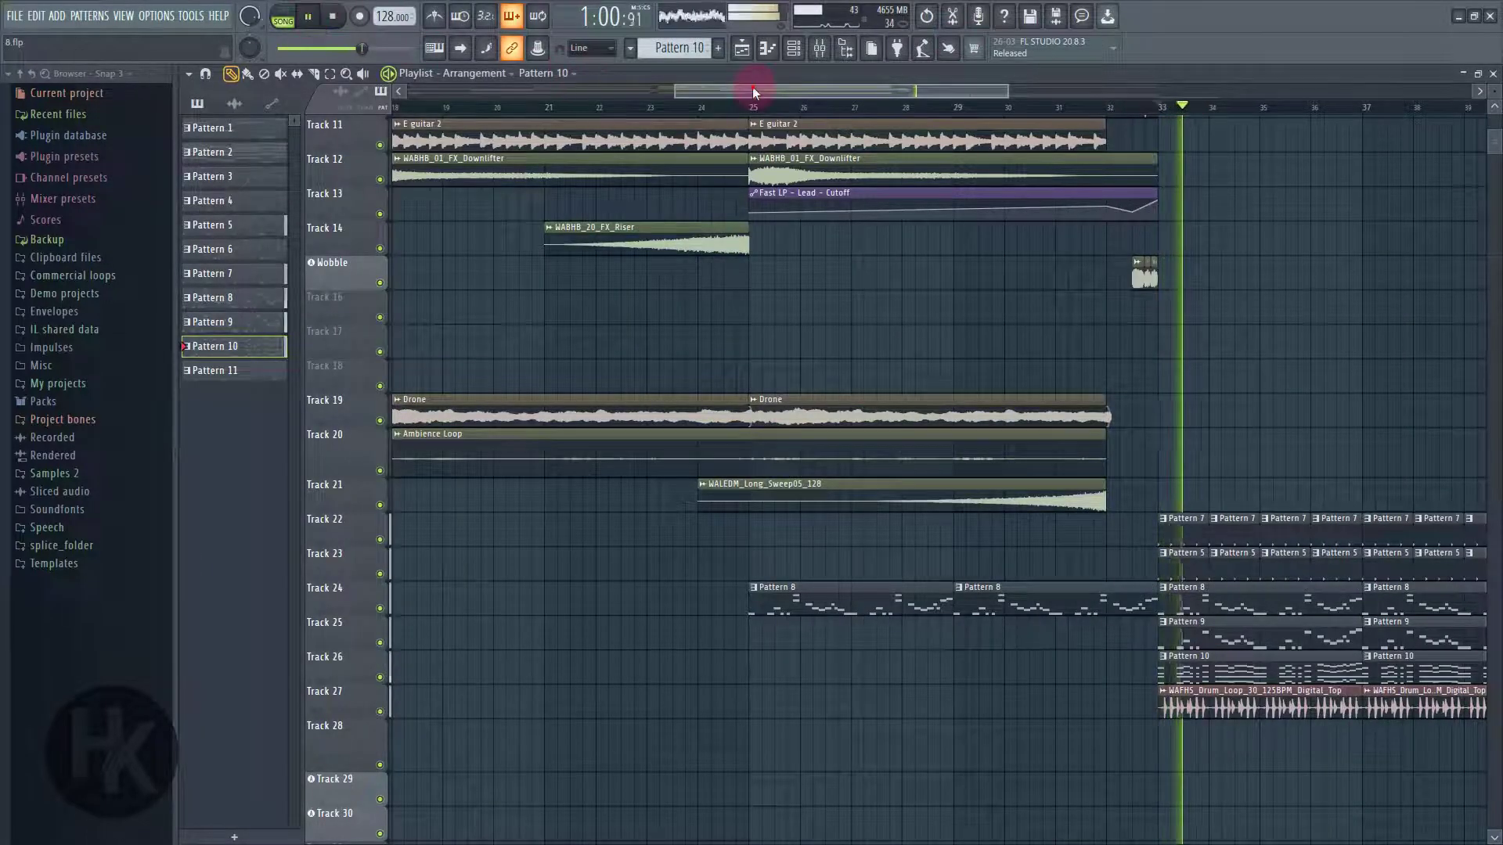
drag(753, 88, 837, 90)
scroll(1131, 493, up, 5)
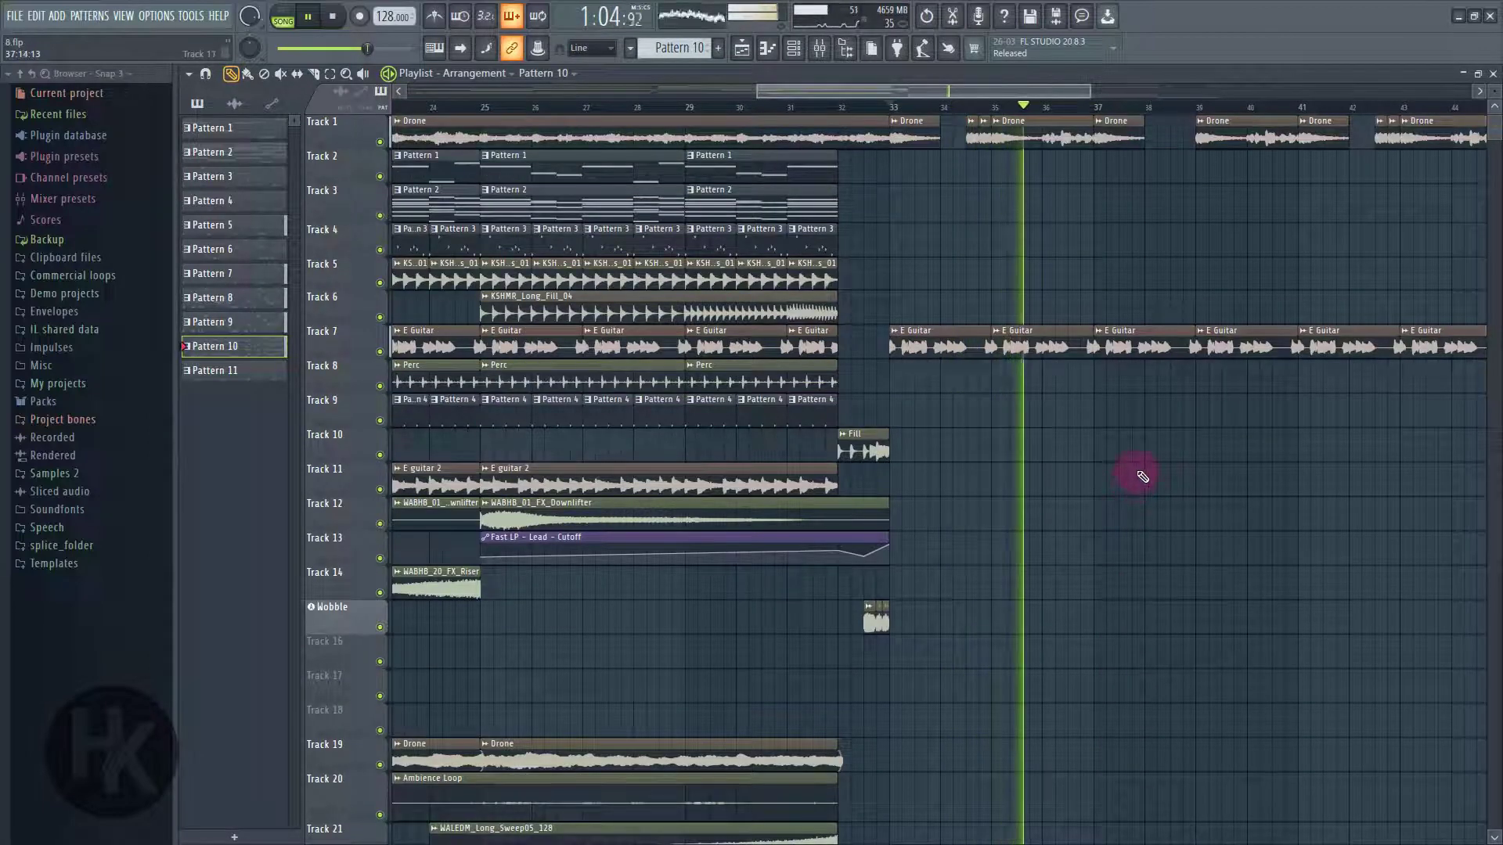
scroll(1134, 480, down, 3)
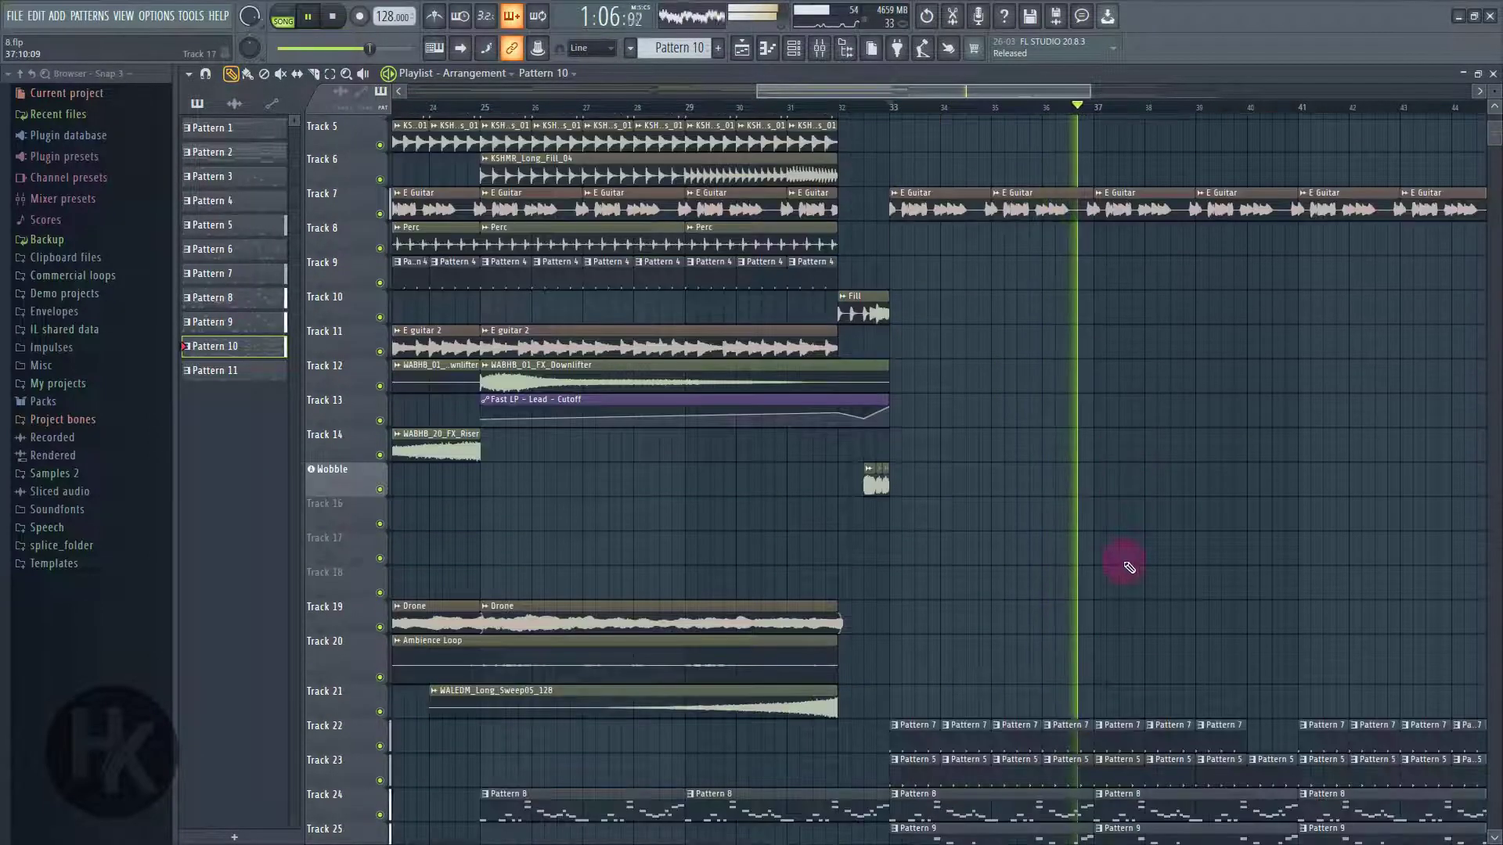
scroll(1137, 548, down, 4)
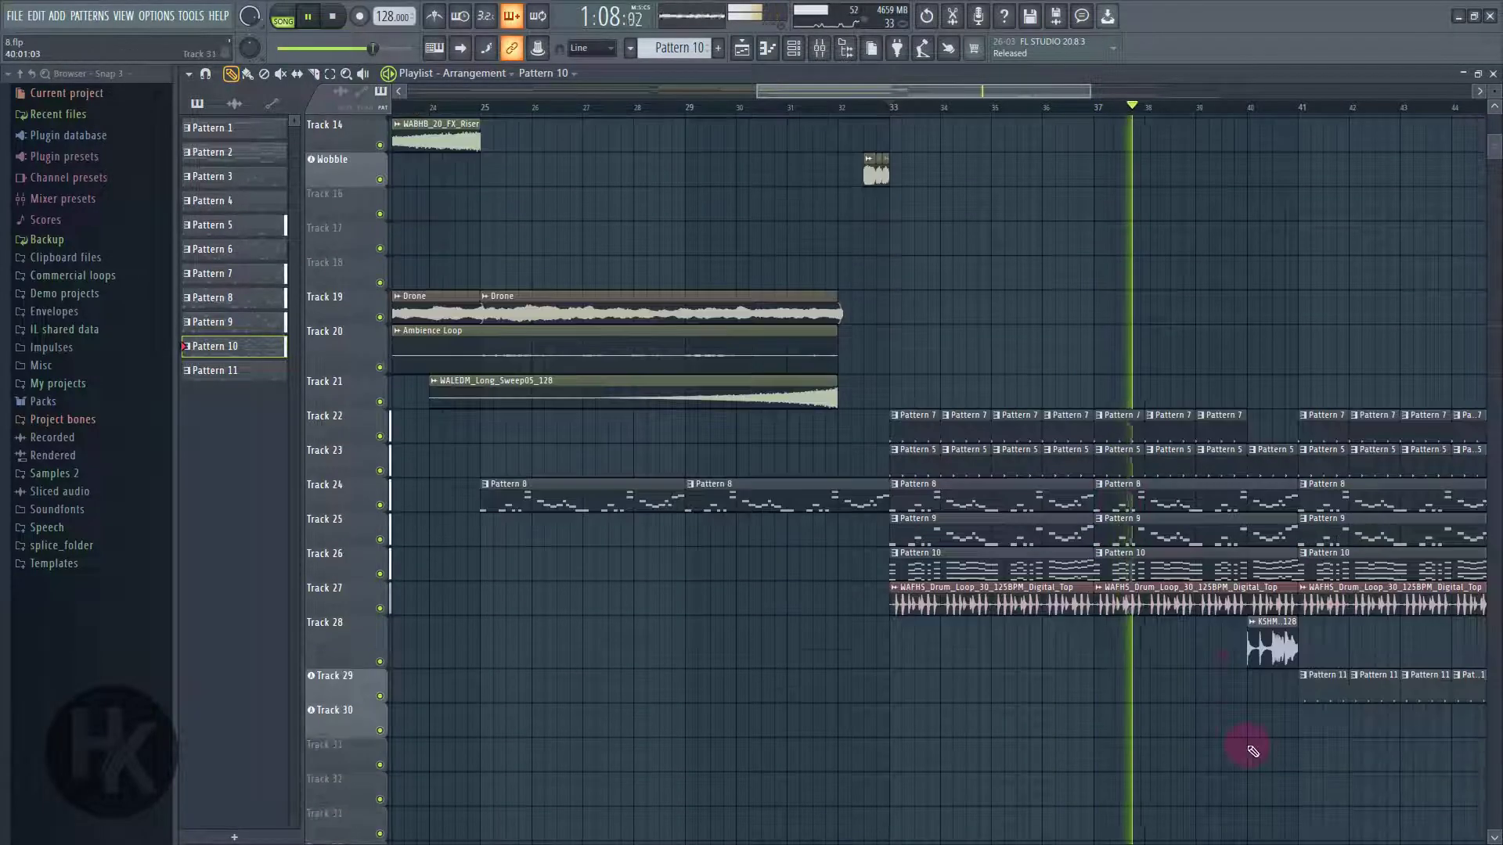
click(332, 17)
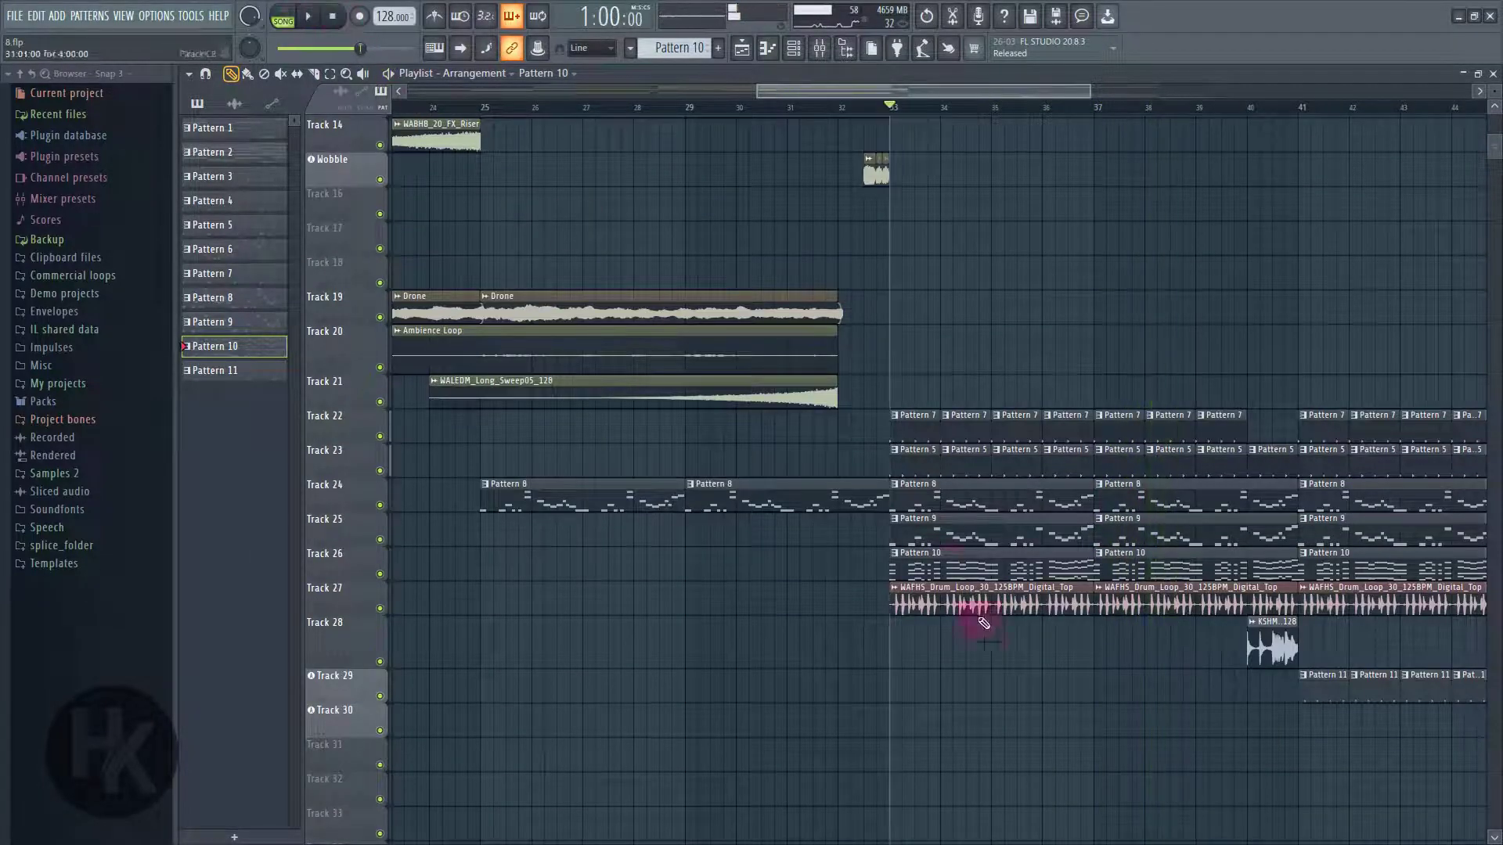
- Solo Track 27 with the WAFHS_Drum_Loop_30_125BPM_Digital_Top clips, play and pause it, and unsolo the track
click(916, 608)
right_click(379, 608)
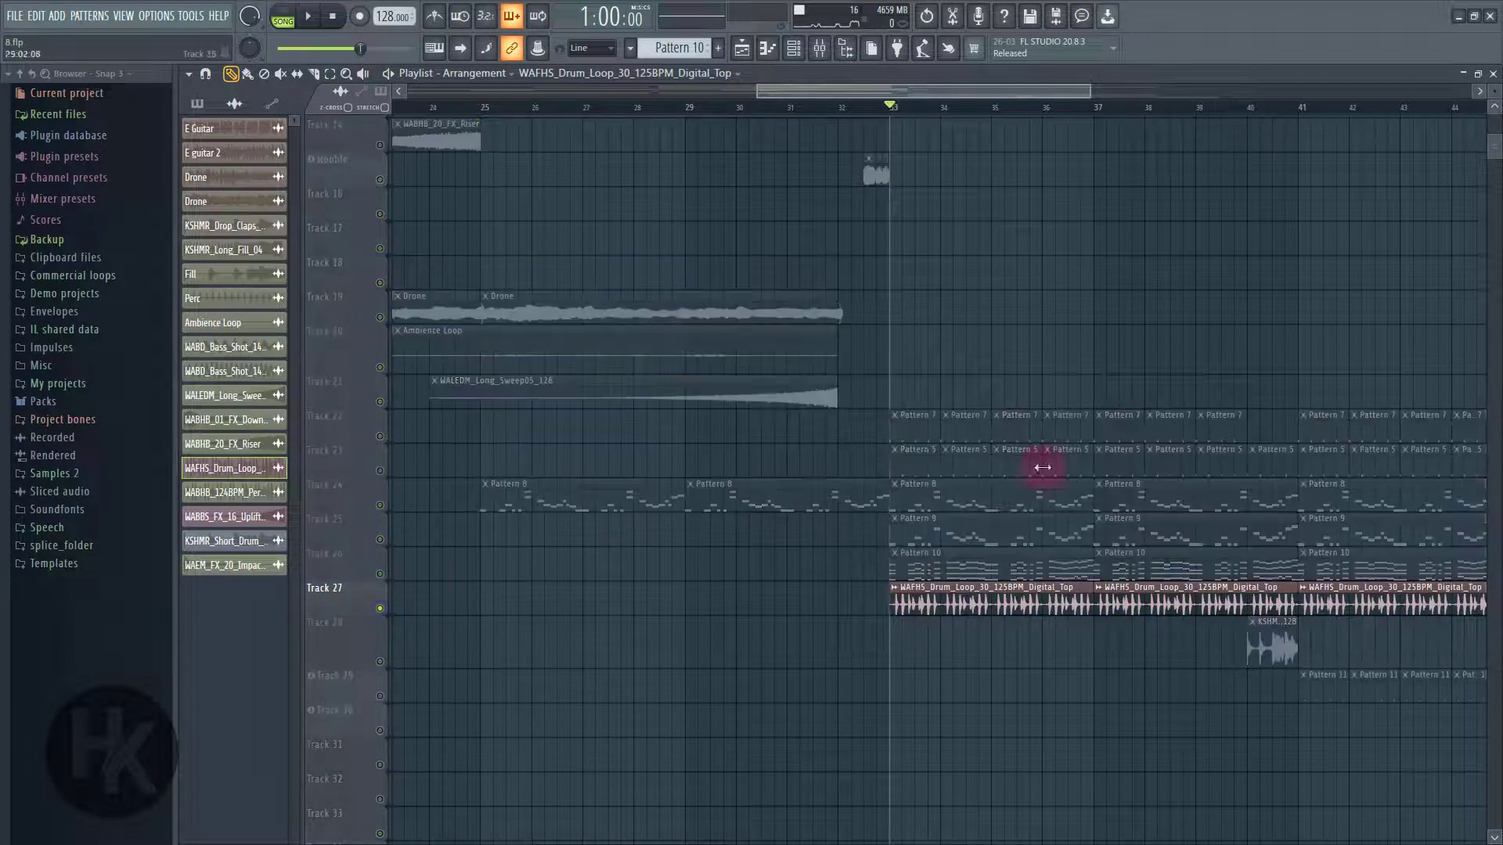
click(308, 18)
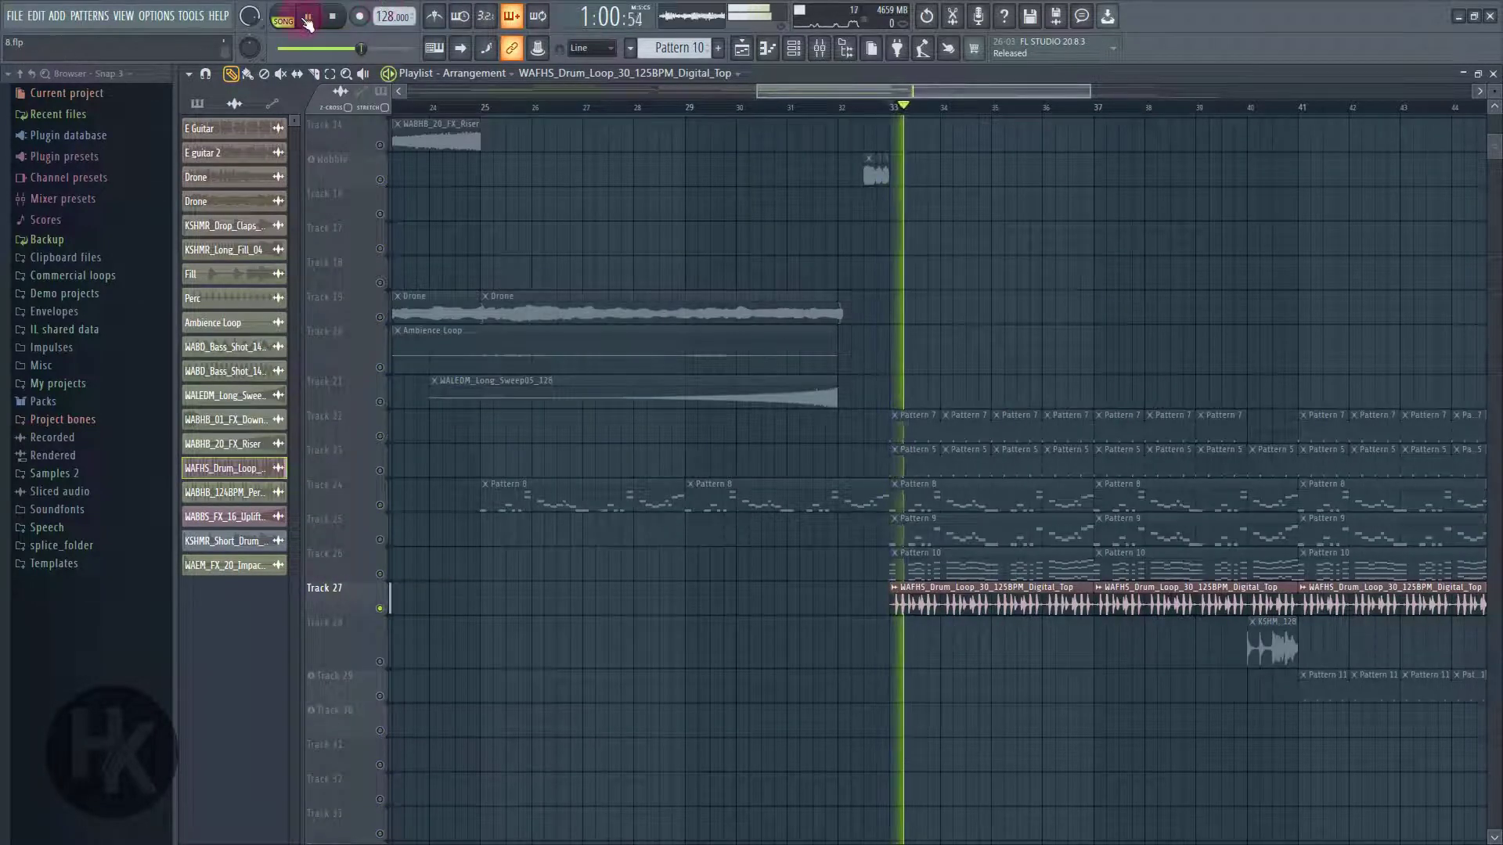
click(308, 17)
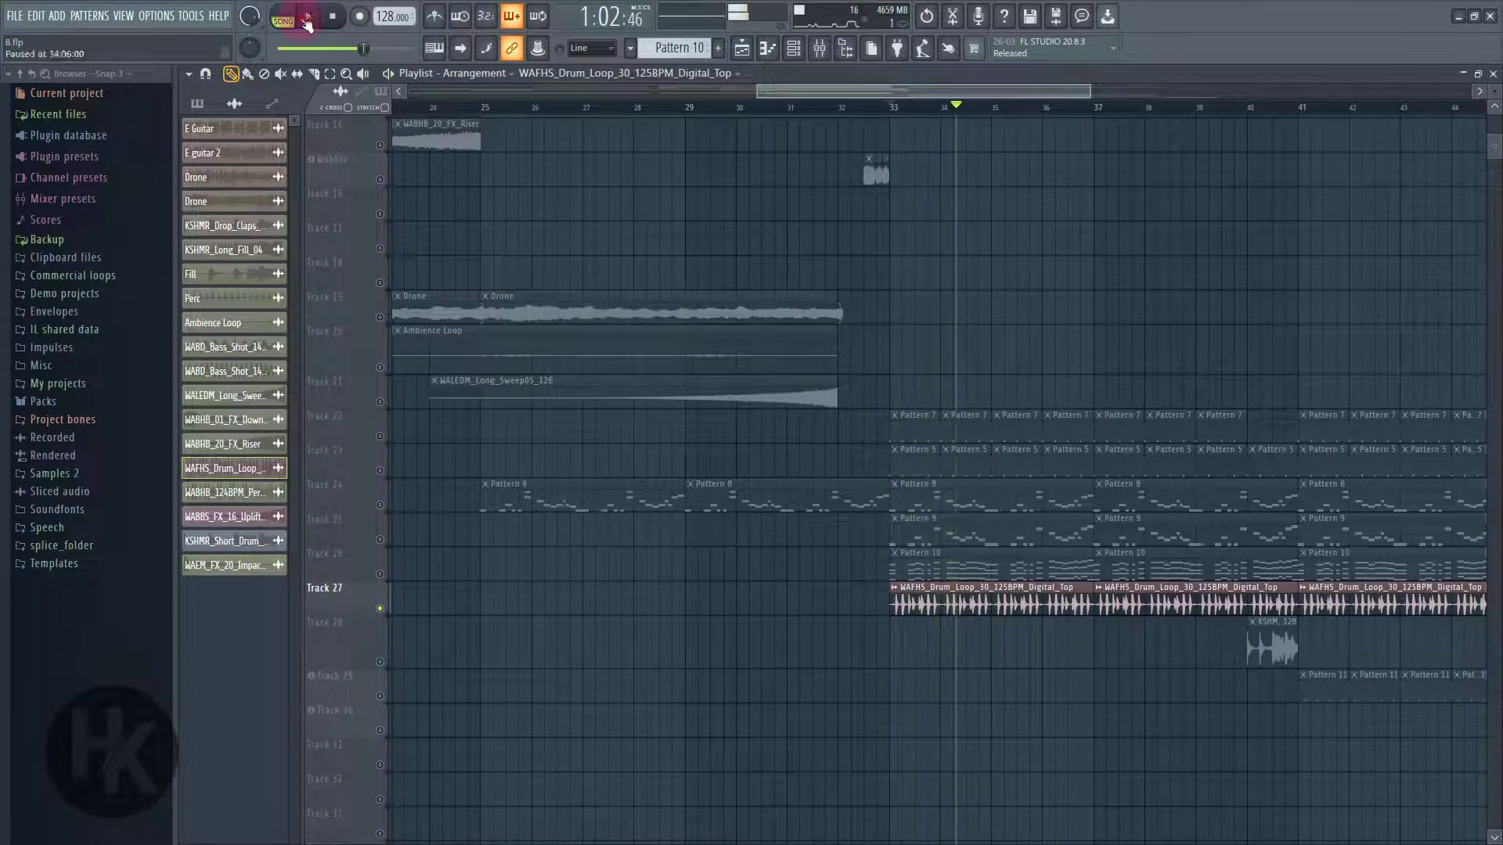
ctrl+click(379, 608)
- Place the playhead at bar 40, solo Track 28 to play its KSHMR drum fill, pause, and unsolo the track
scroll(1268, 783, up, 4)
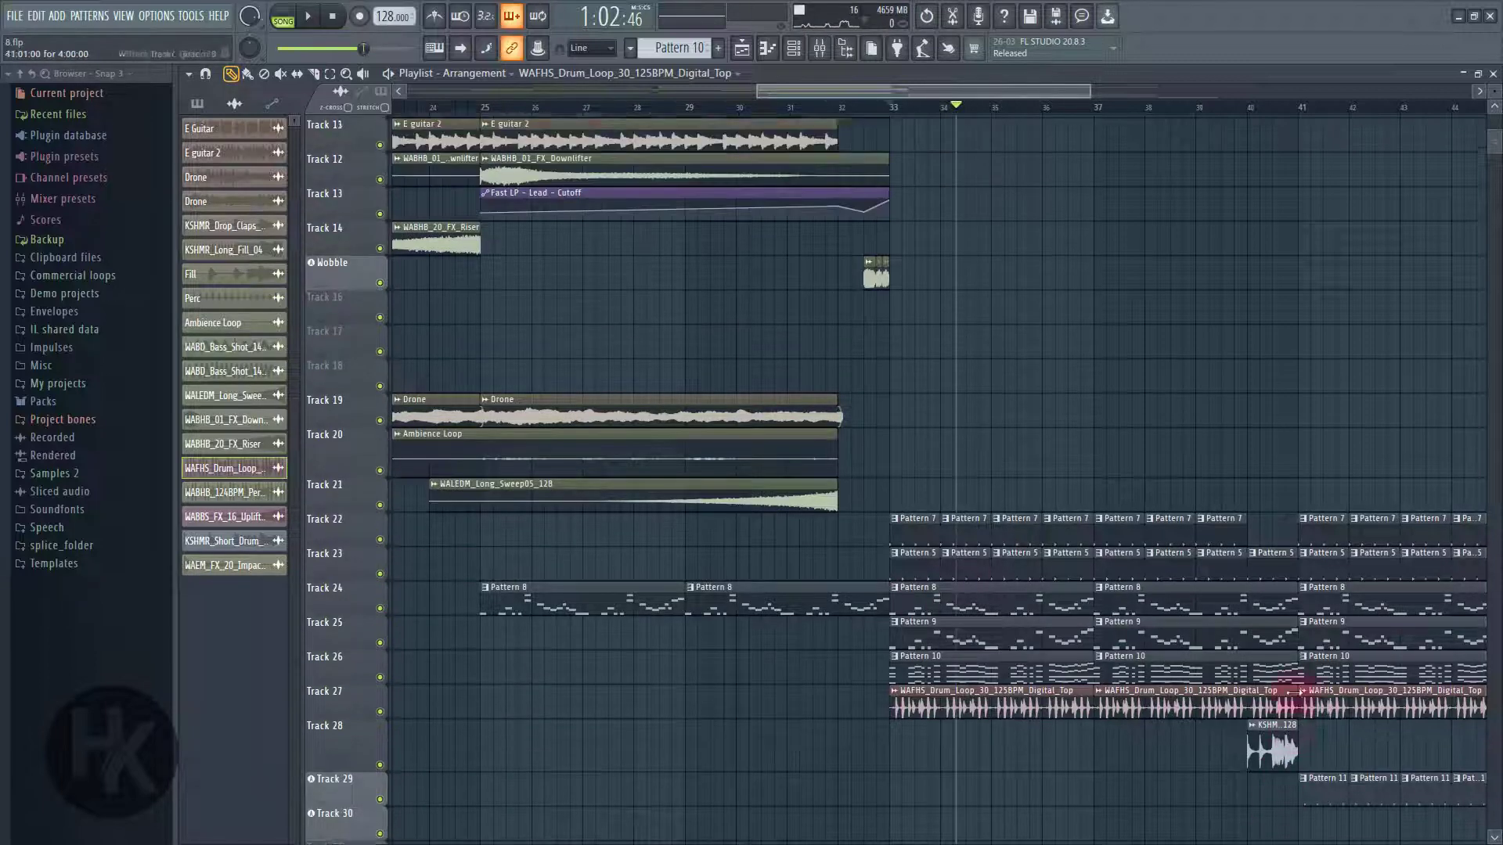
drag(1018, 93, 1110, 108)
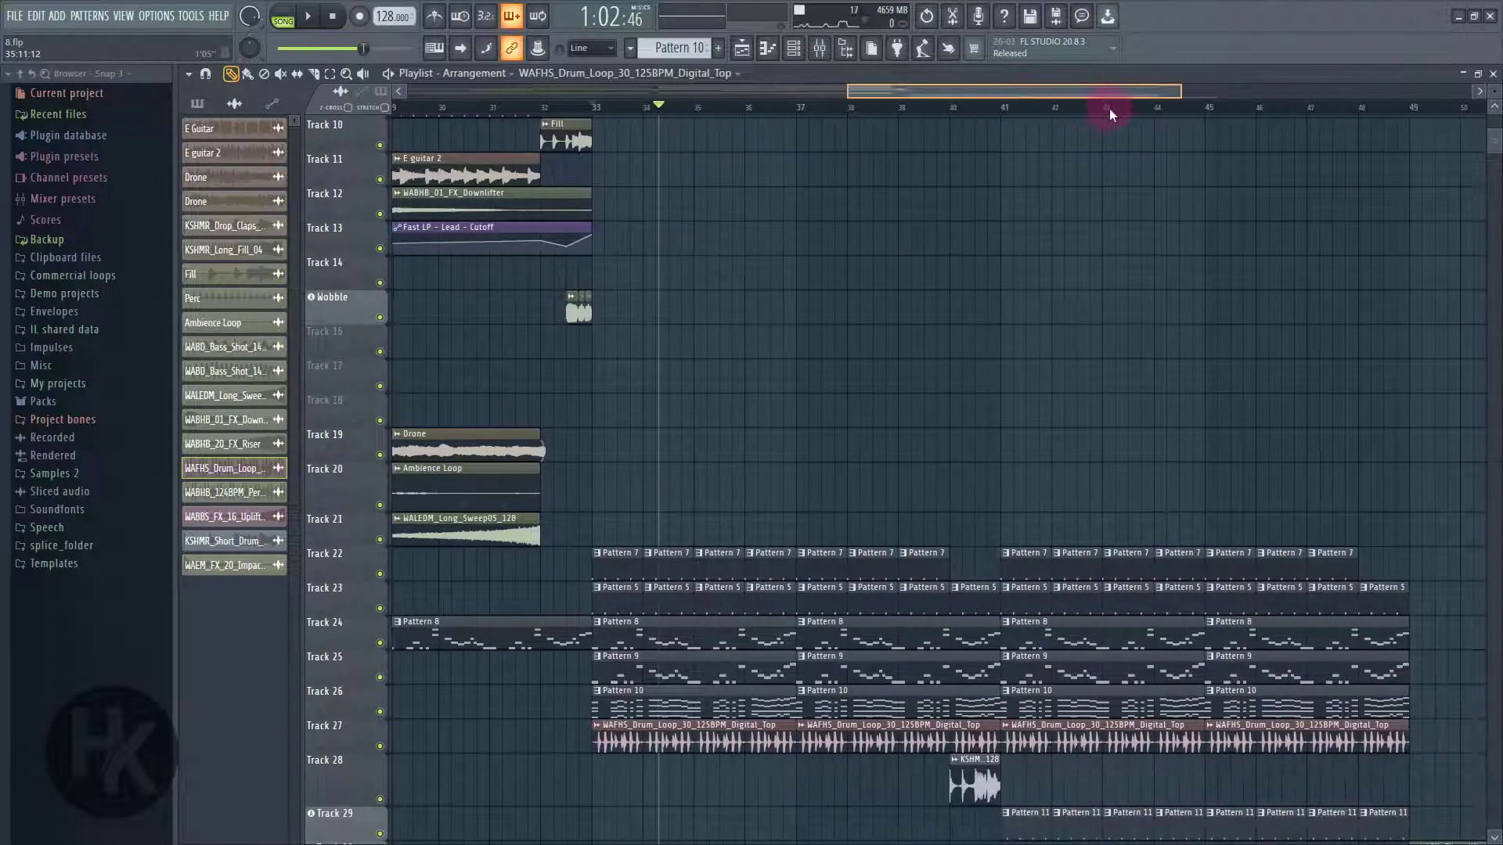
click(953, 111)
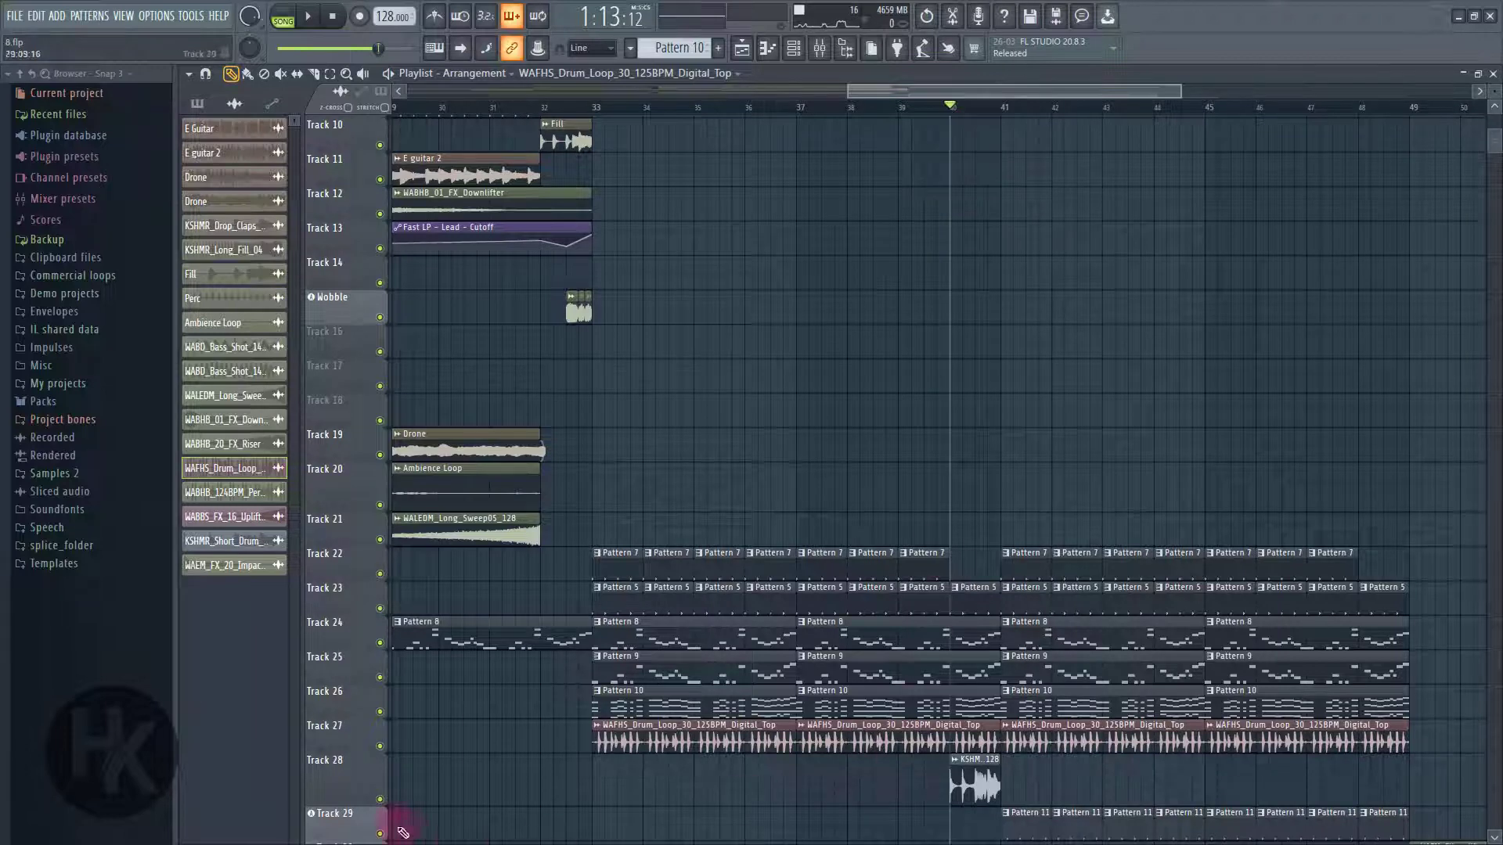
ctrl+click(379, 799)
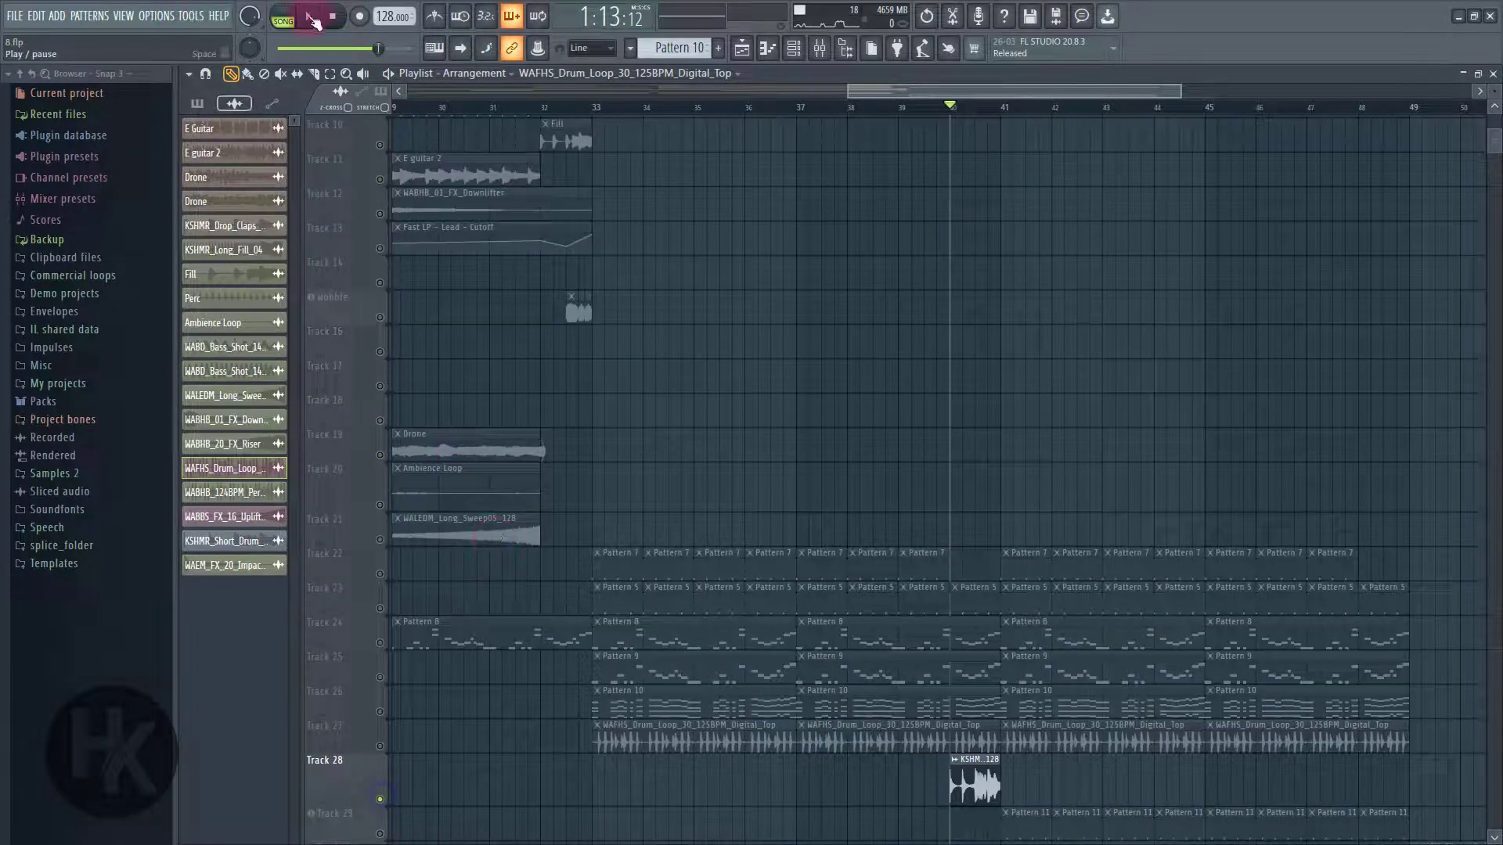
click(310, 17)
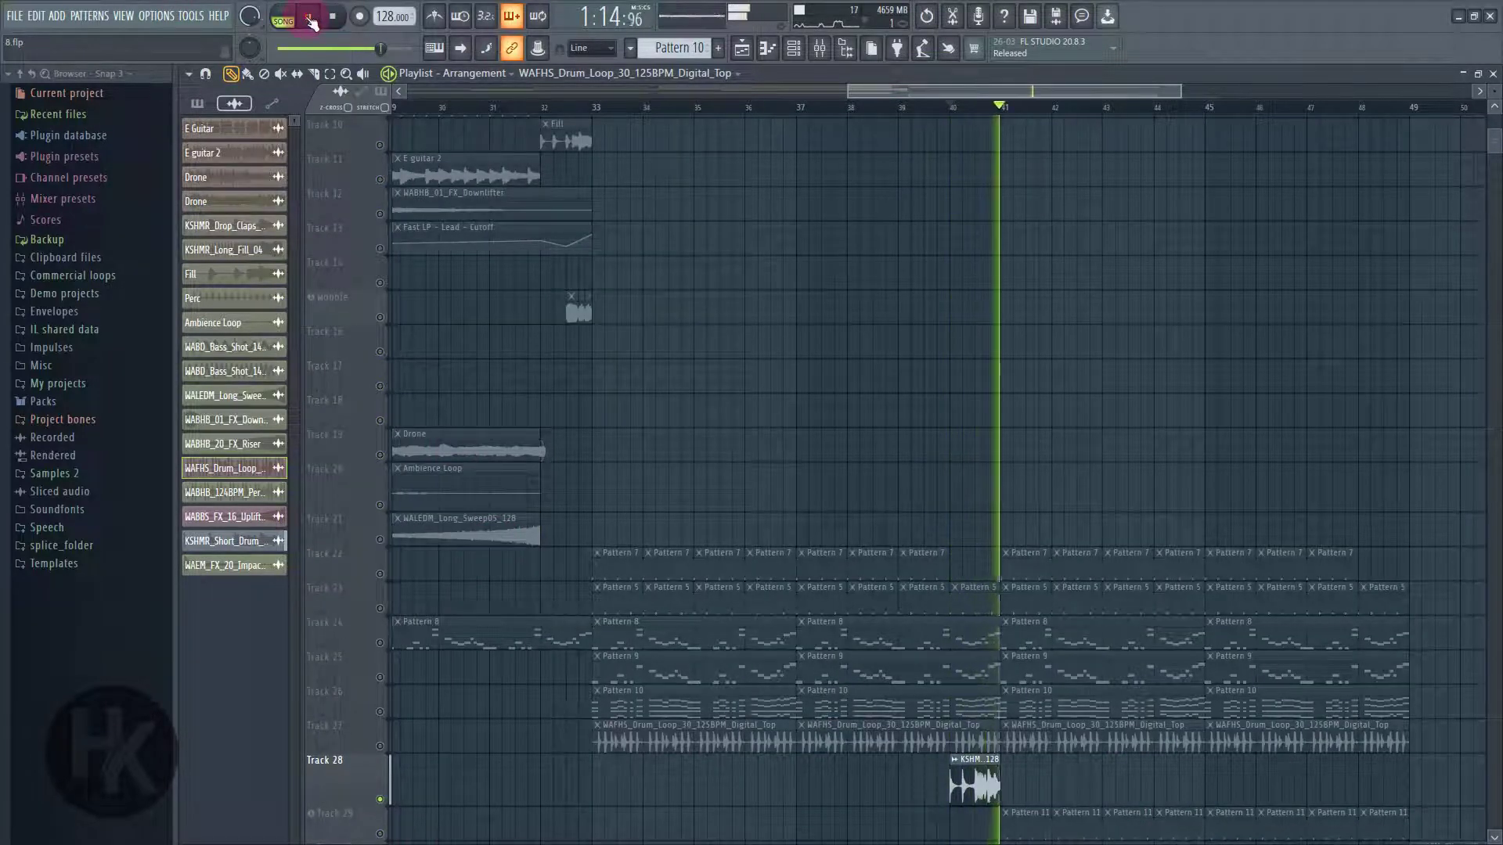
click(310, 17)
ctrl+click(382, 799)
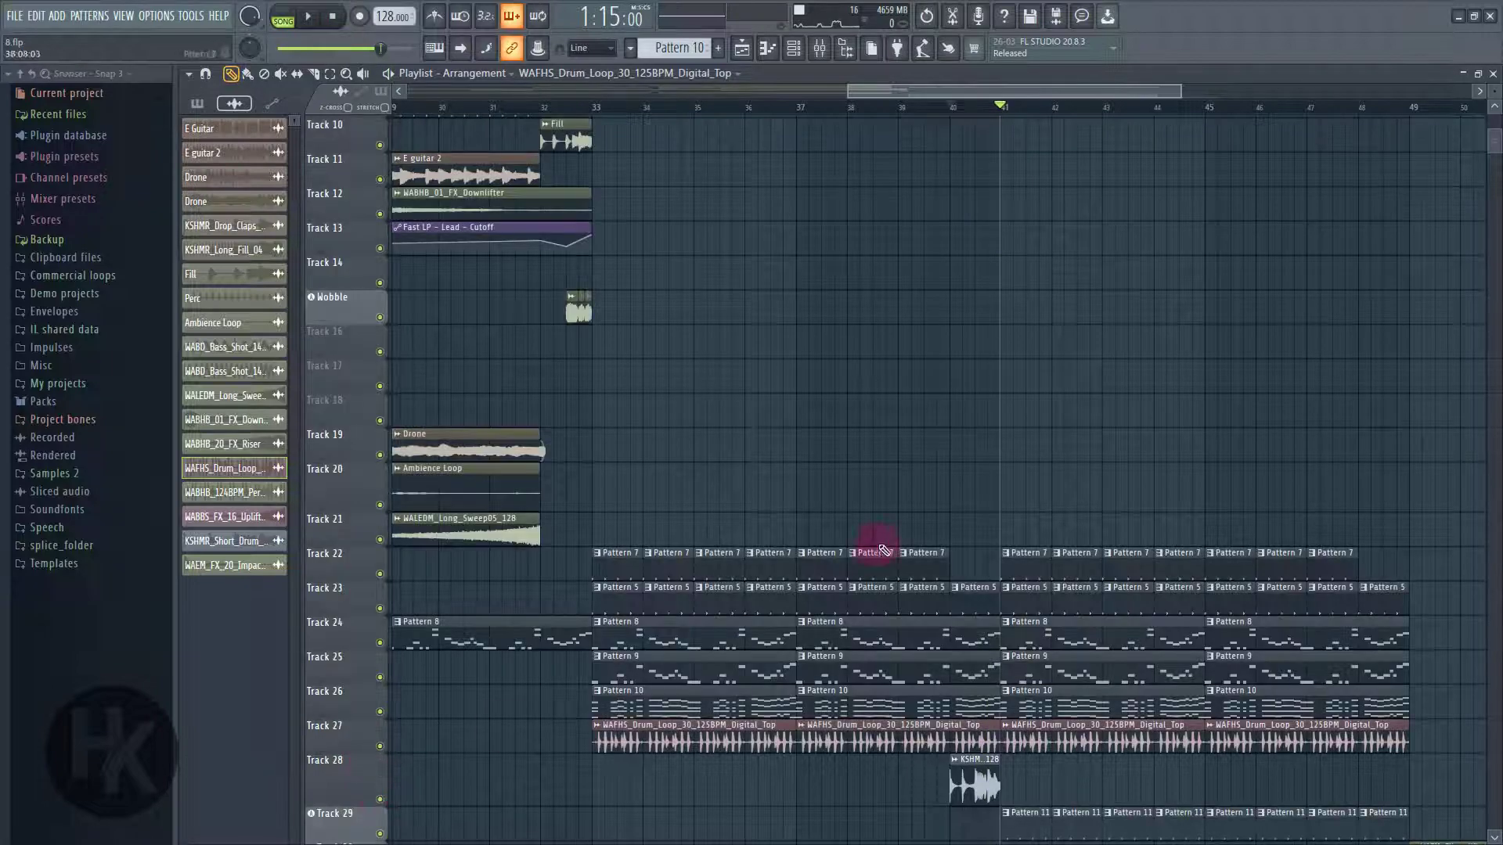
- Pick Pattern 11 on Track 29, audition it with that track soloed, pause, and bring all tracks back
scroll(940, 618, down, 4)
click(1026, 698)
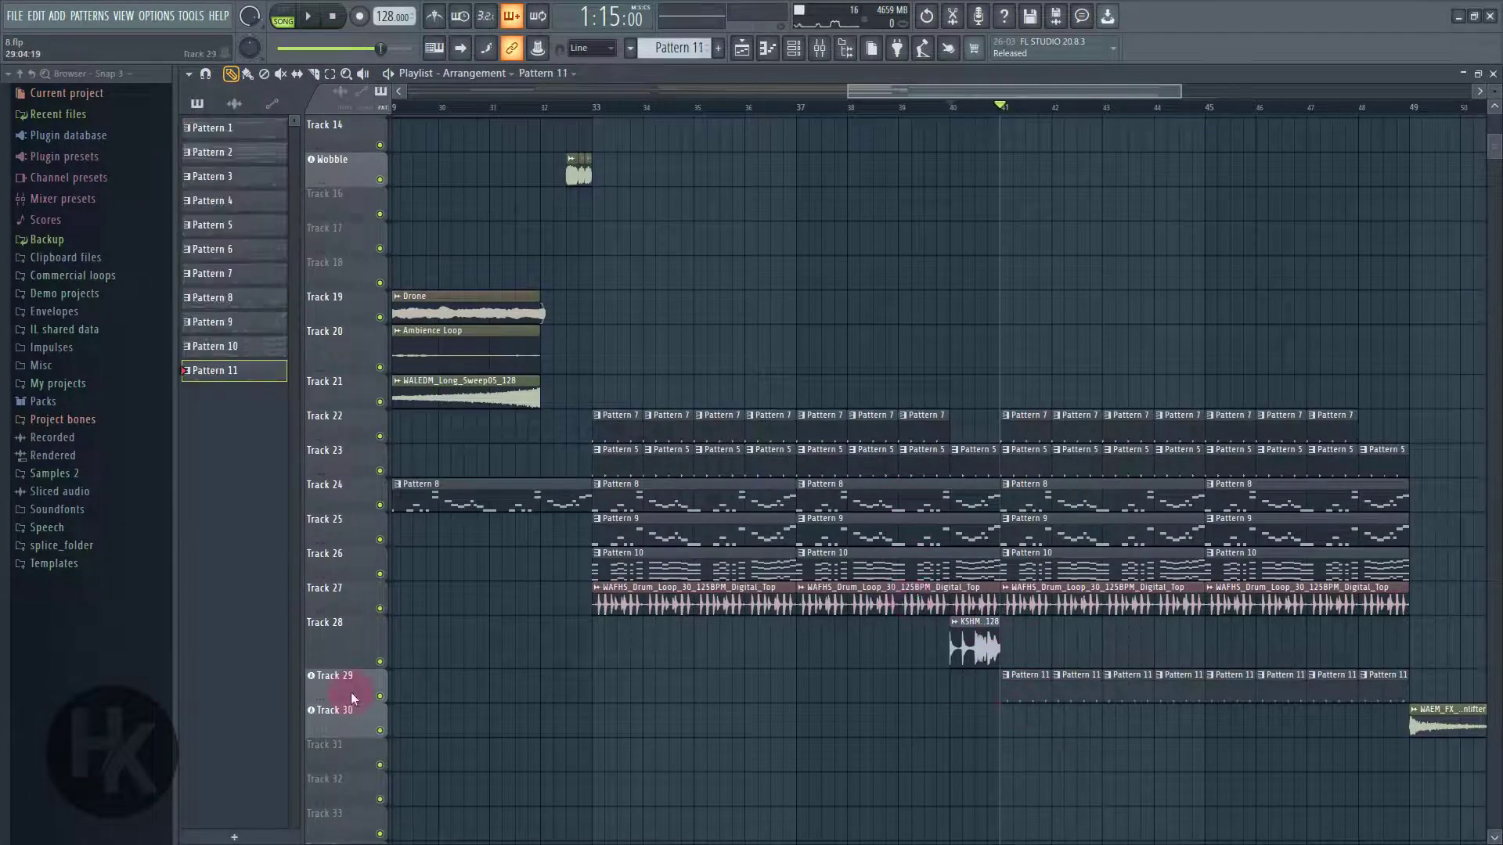
ctrl+click(380, 661)
key(space)
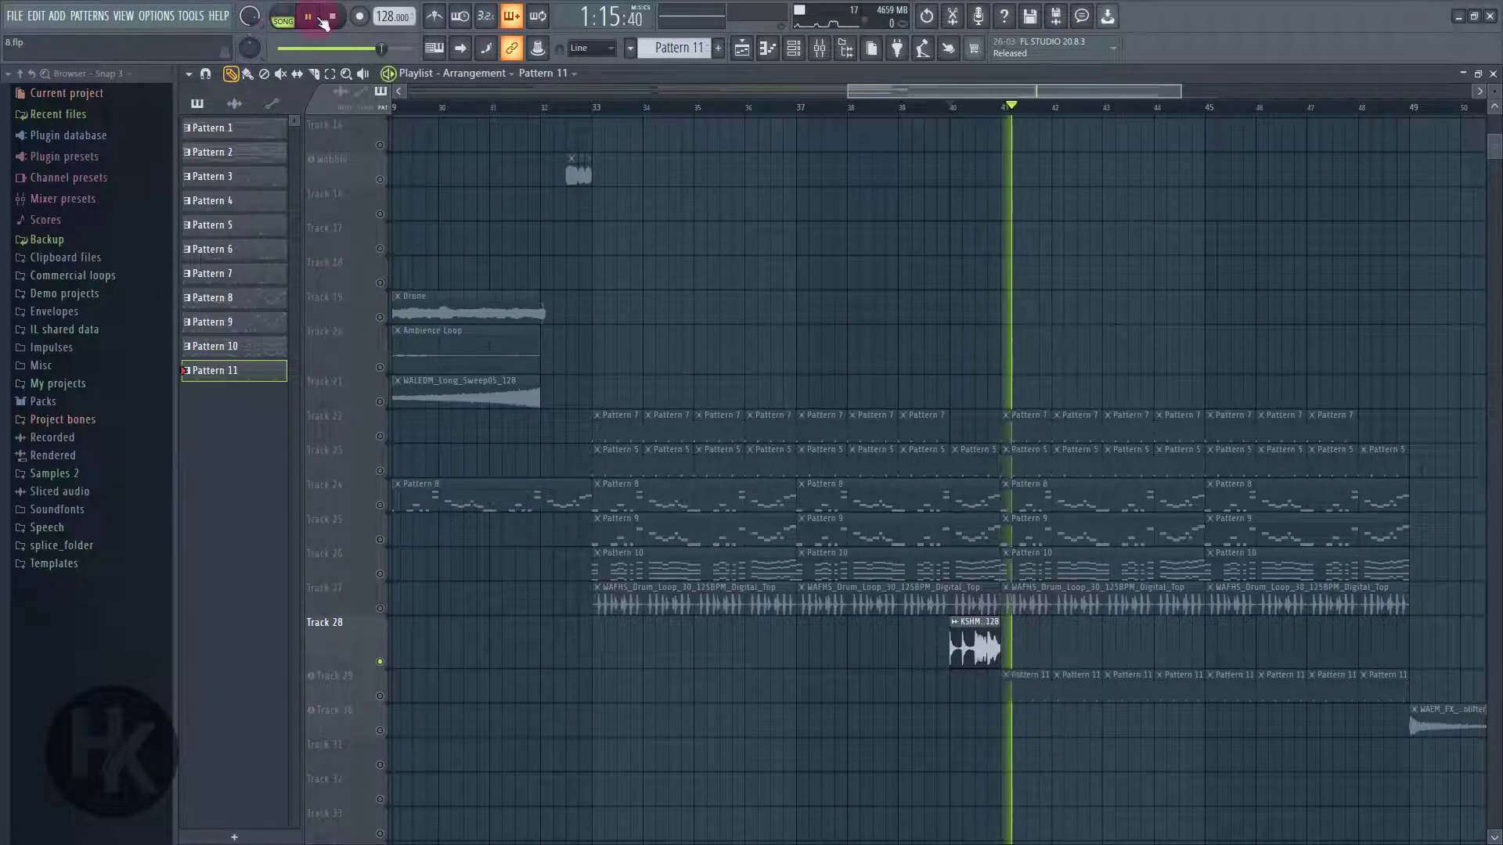
ctrl+click(380, 696)
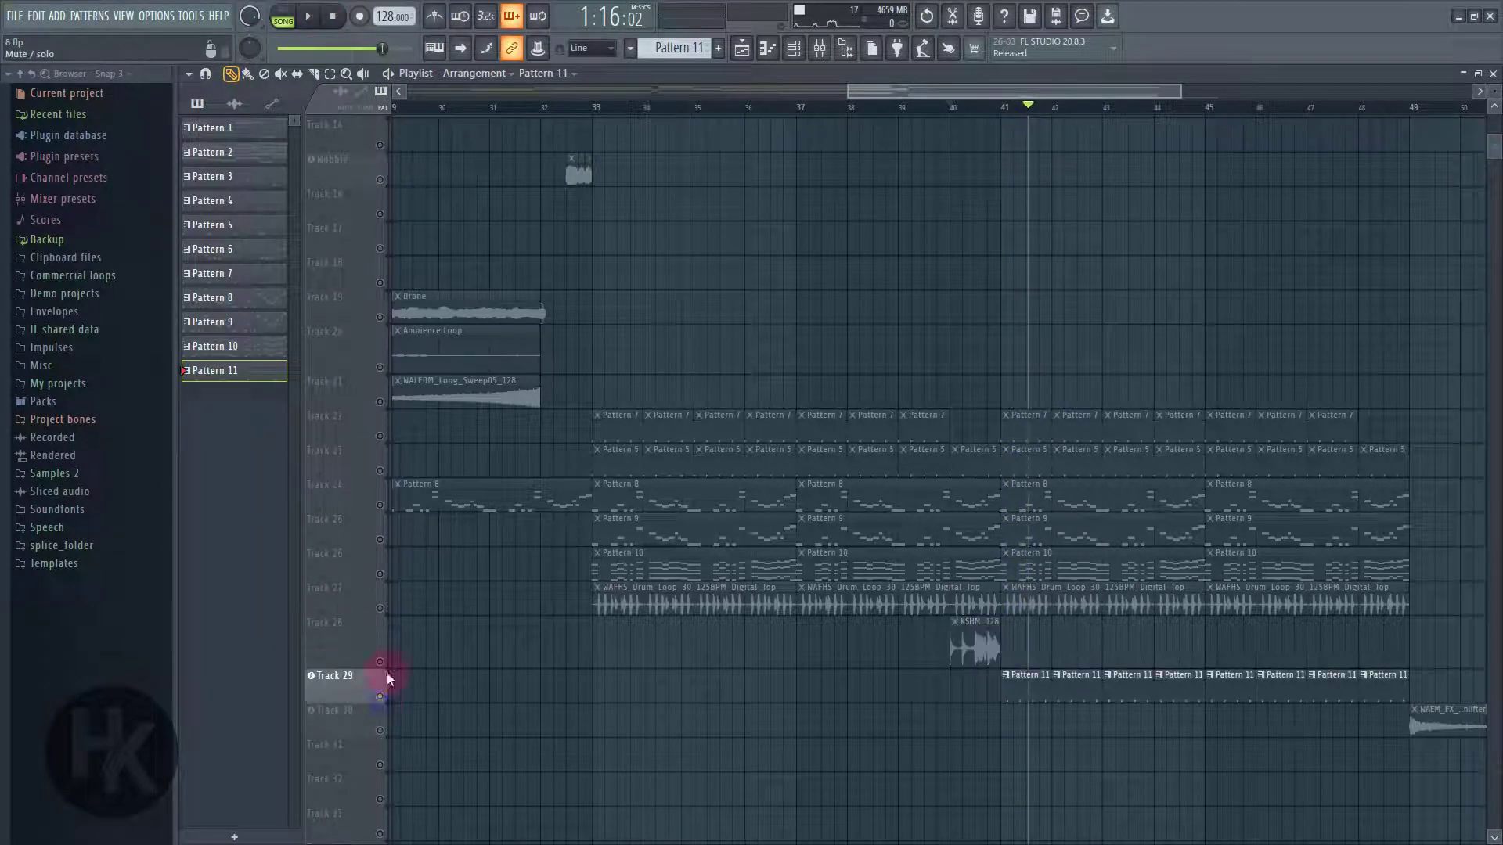
click(315, 18)
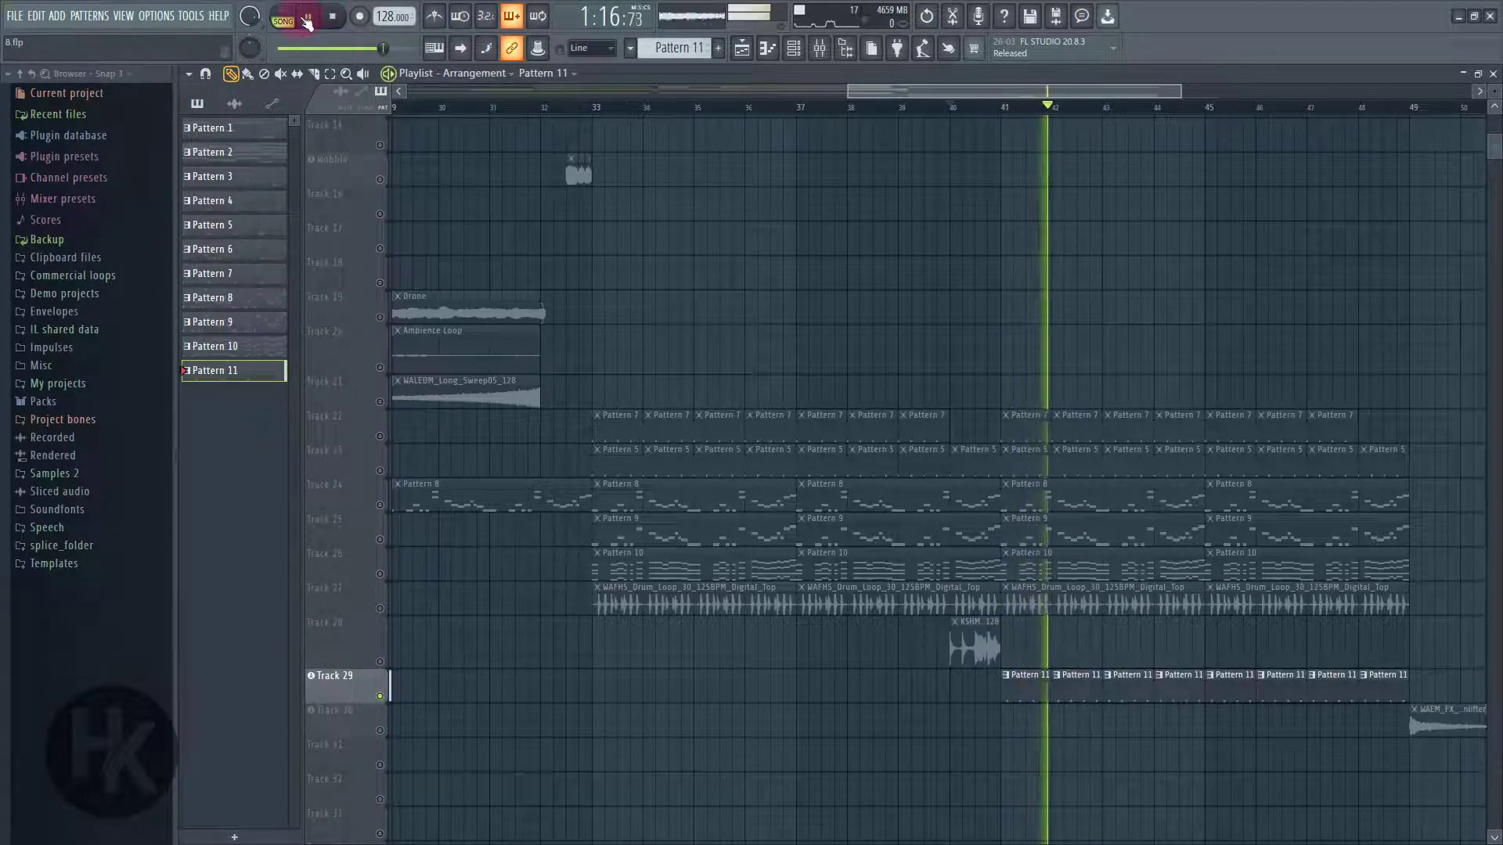
click(315, 17)
ctrl+click(381, 663)
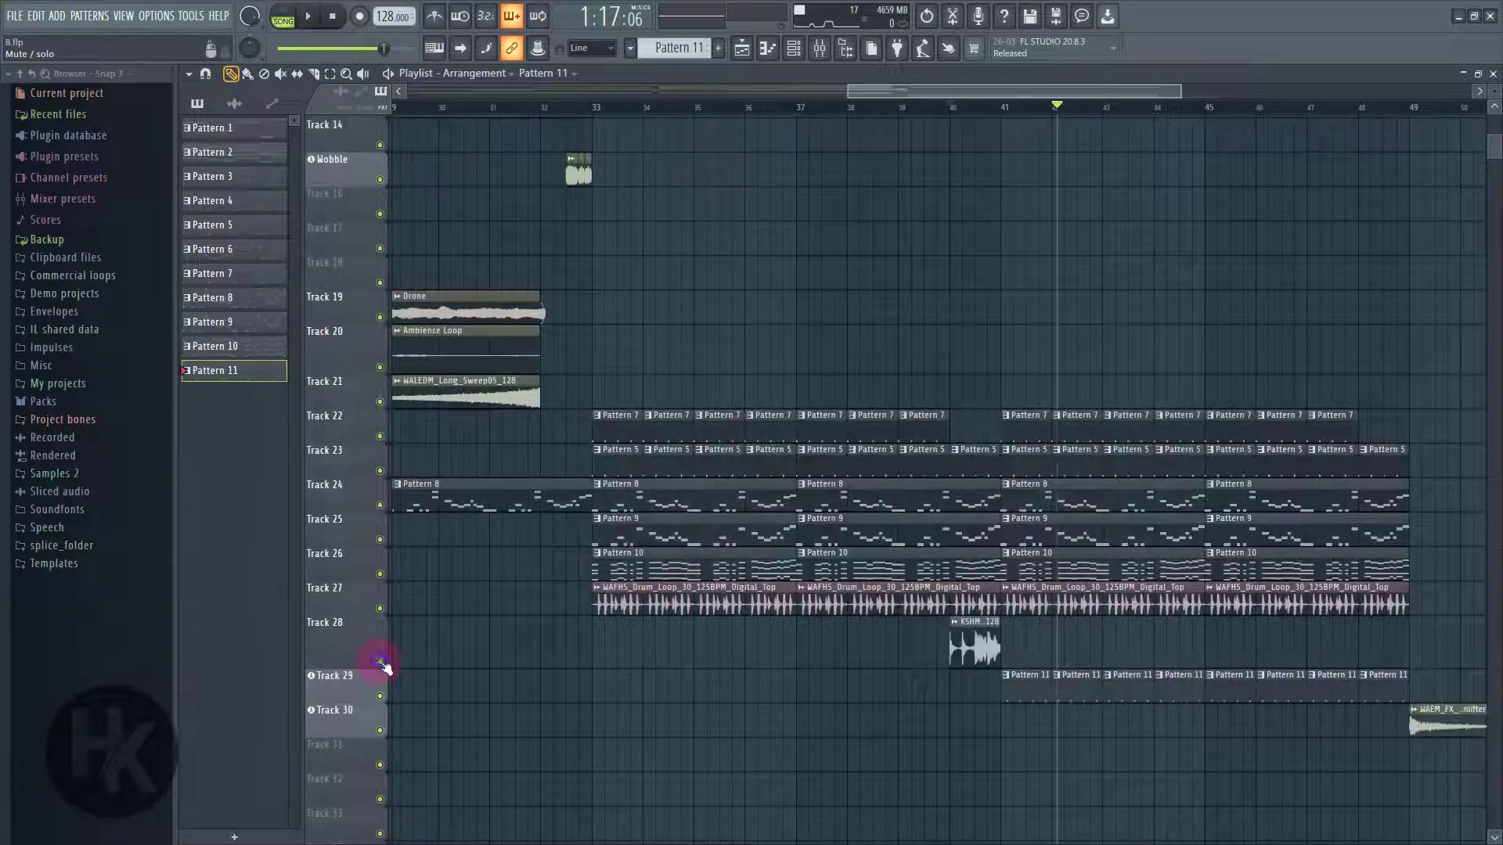
- Play the full arrangement from bar 41, review its layers from Track 1 to Track 30, and stop playback
click(1002, 104)
key(space)
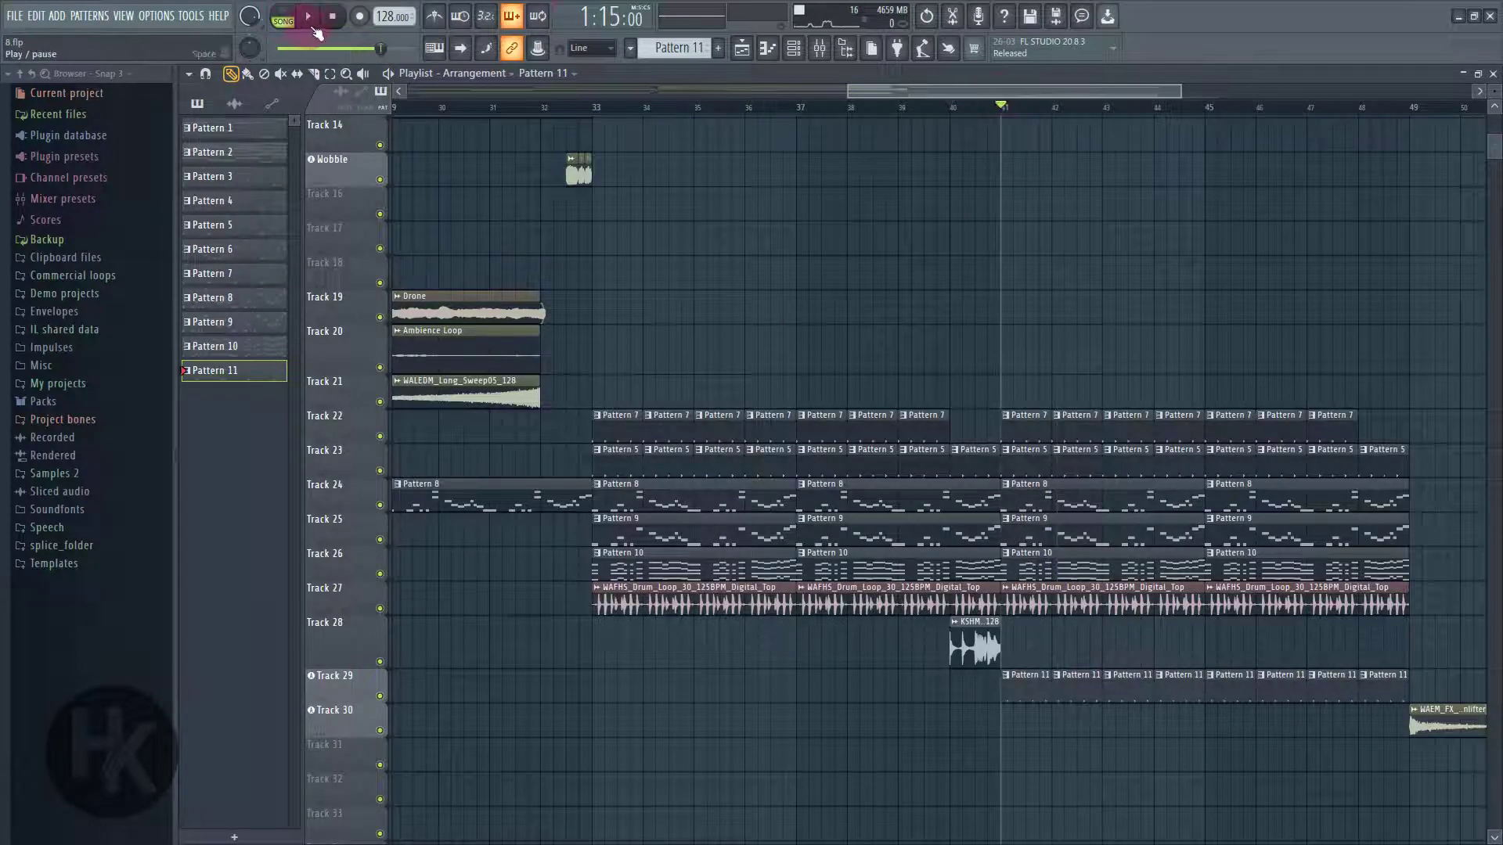
scroll(1193, 576, up, 3)
scroll(1221, 573, up, 8)
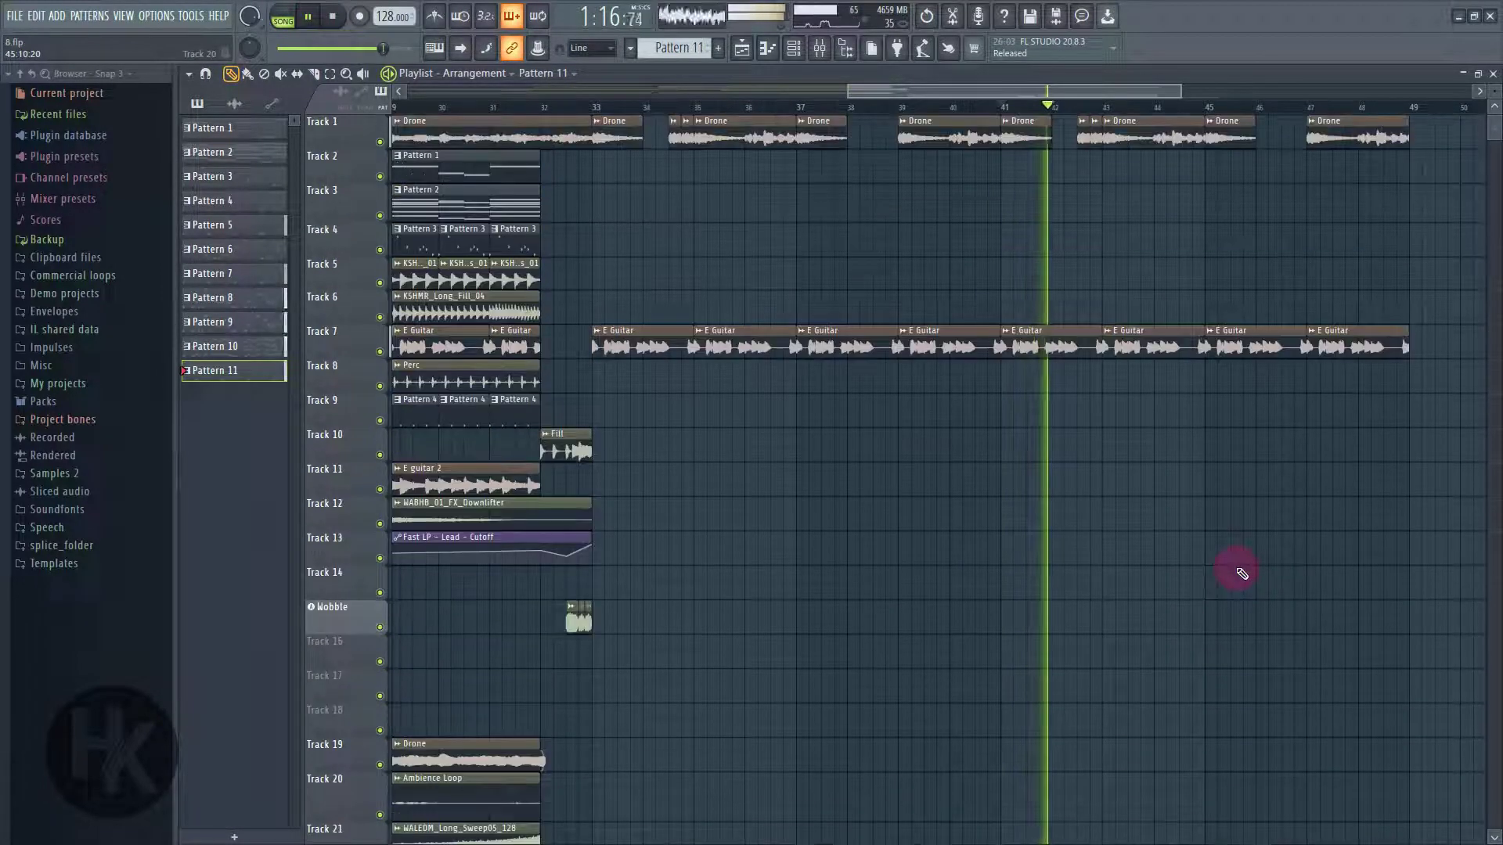
scroll(1245, 575, down, 4)
scroll(1246, 583, down, 14)
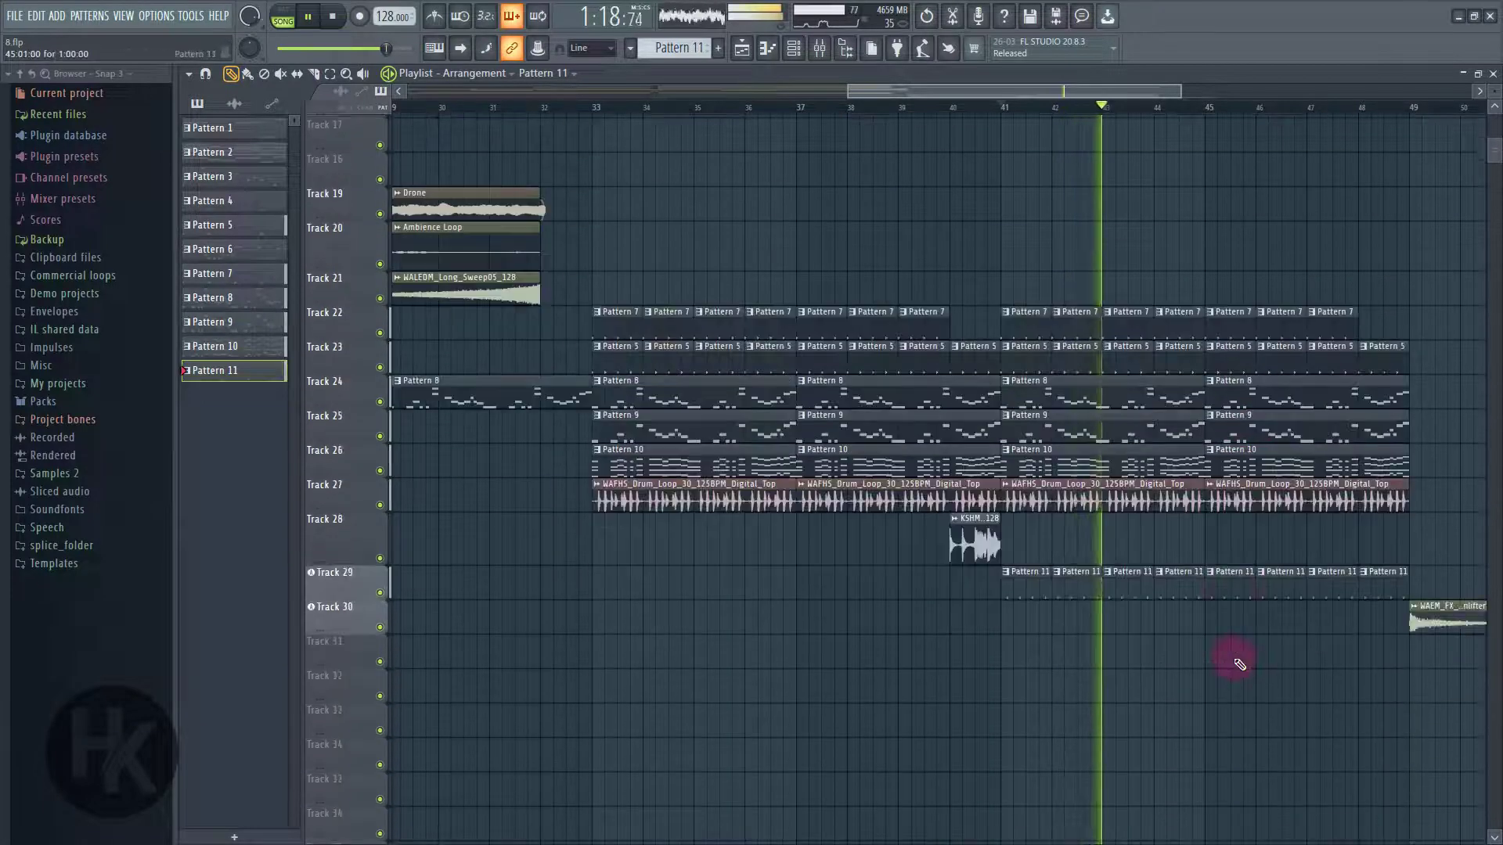
scroll(1303, 720, up, 4)
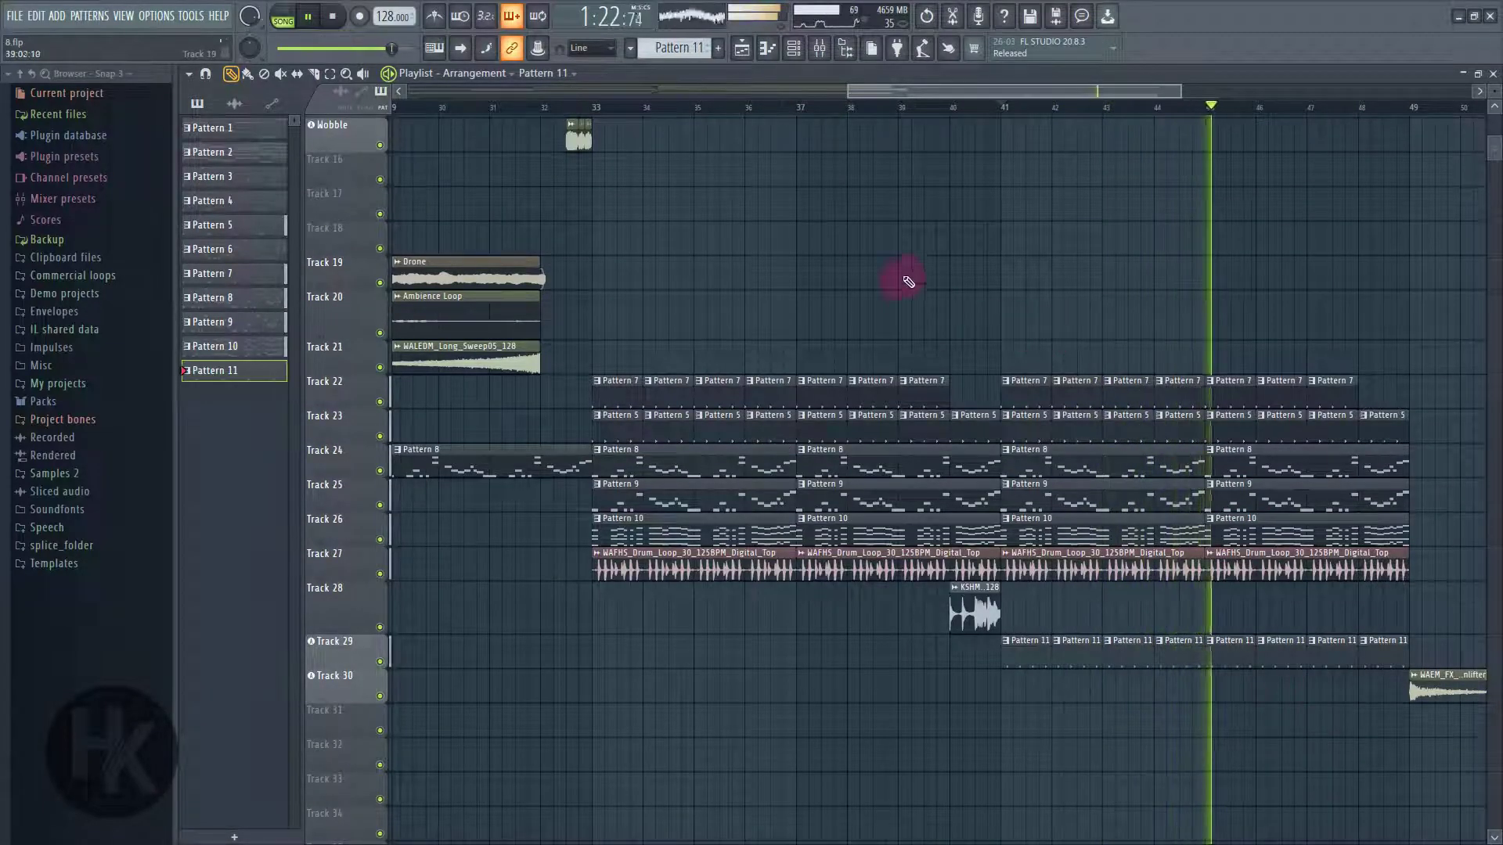
drag(1049, 96, 1154, 110)
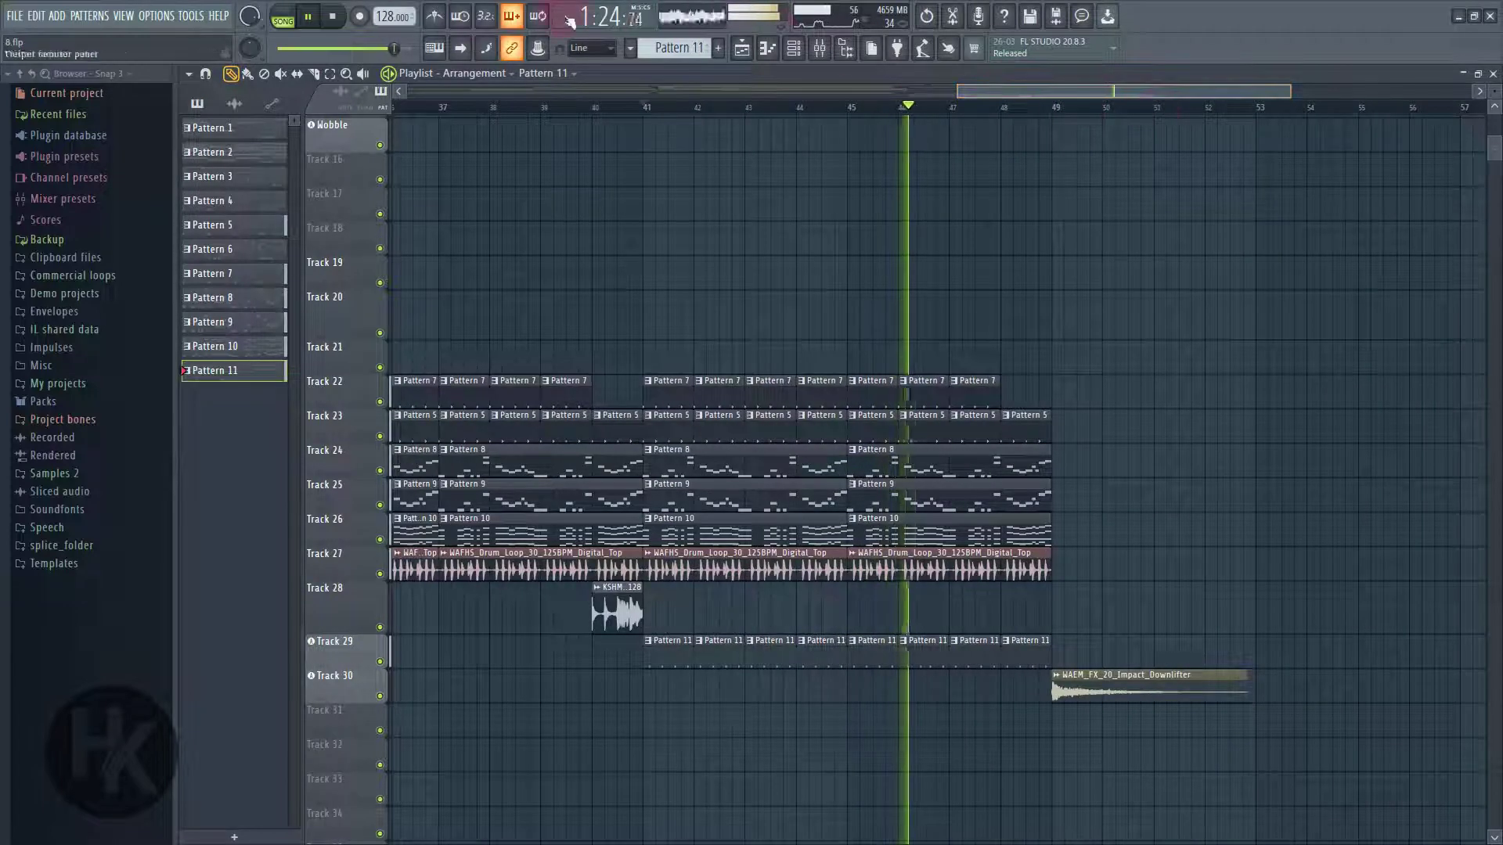
click(335, 17)
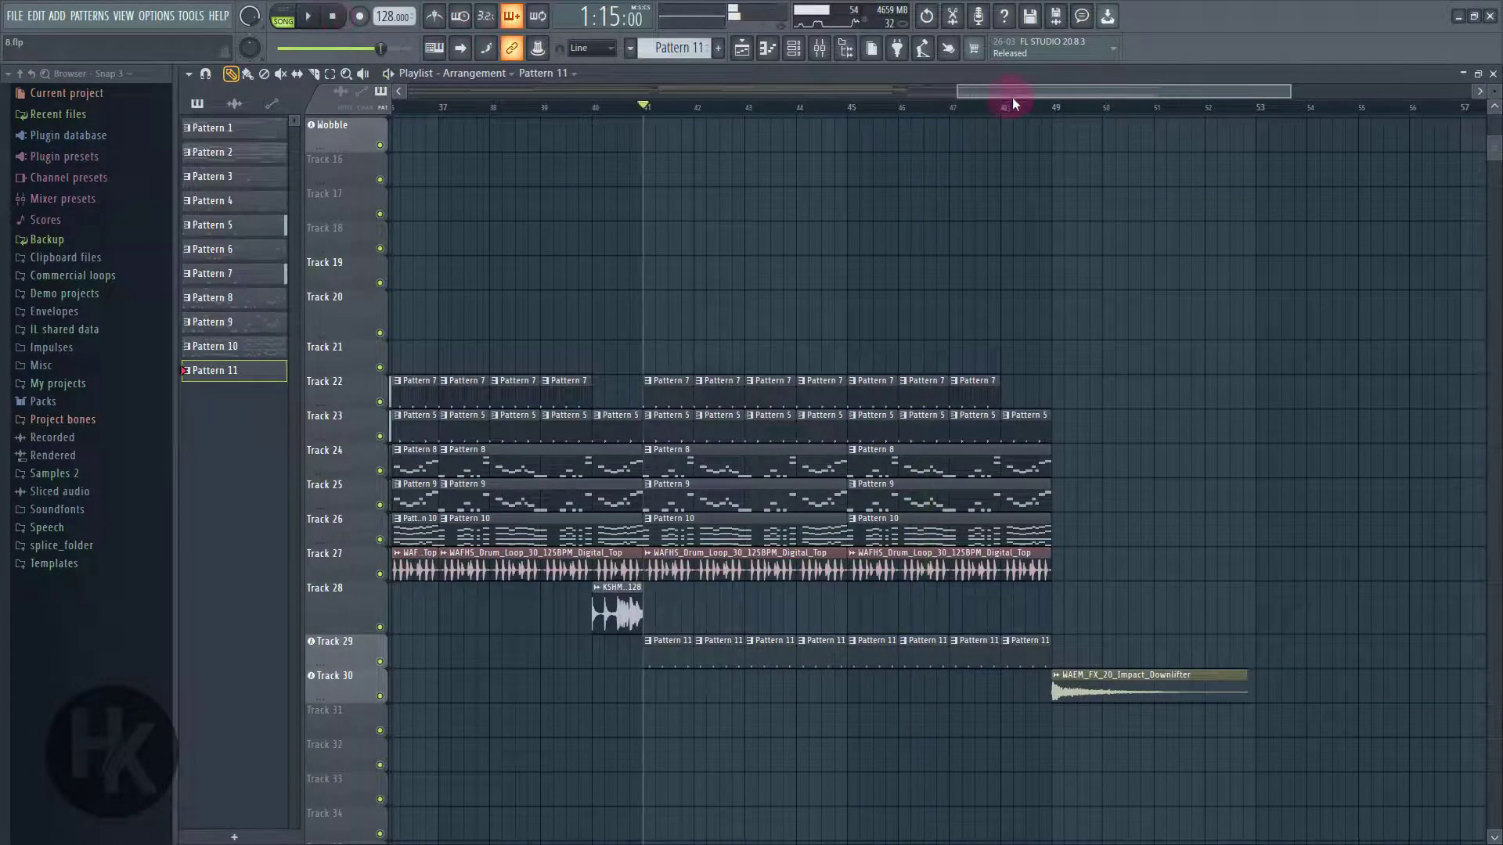
- Play the WAEM_FX_20_Impact_Downlifter clip on Track 30 from bar 49 and pause it
click(1053, 104)
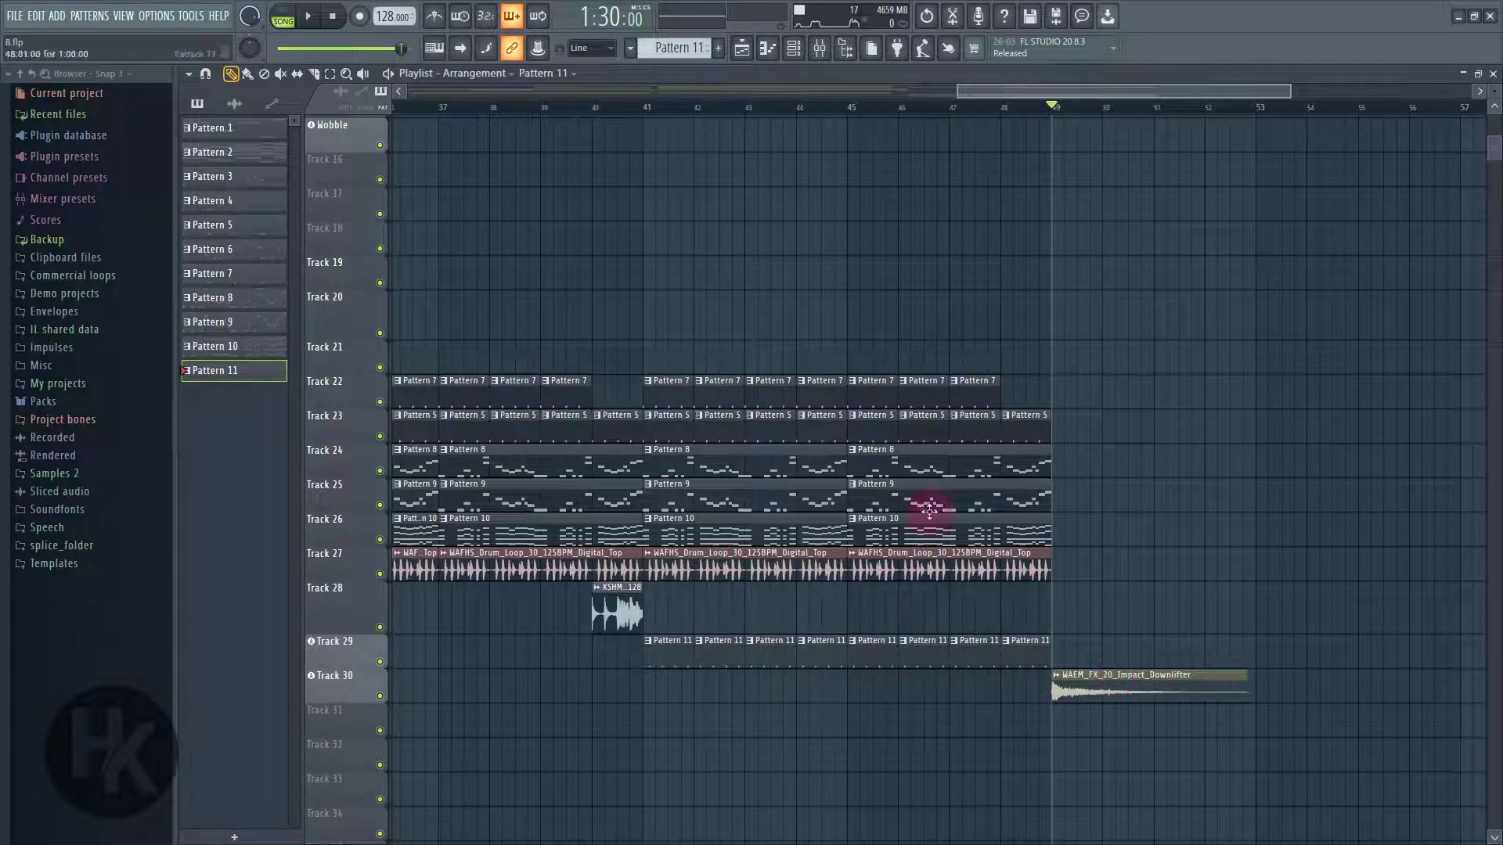
click(317, 21)
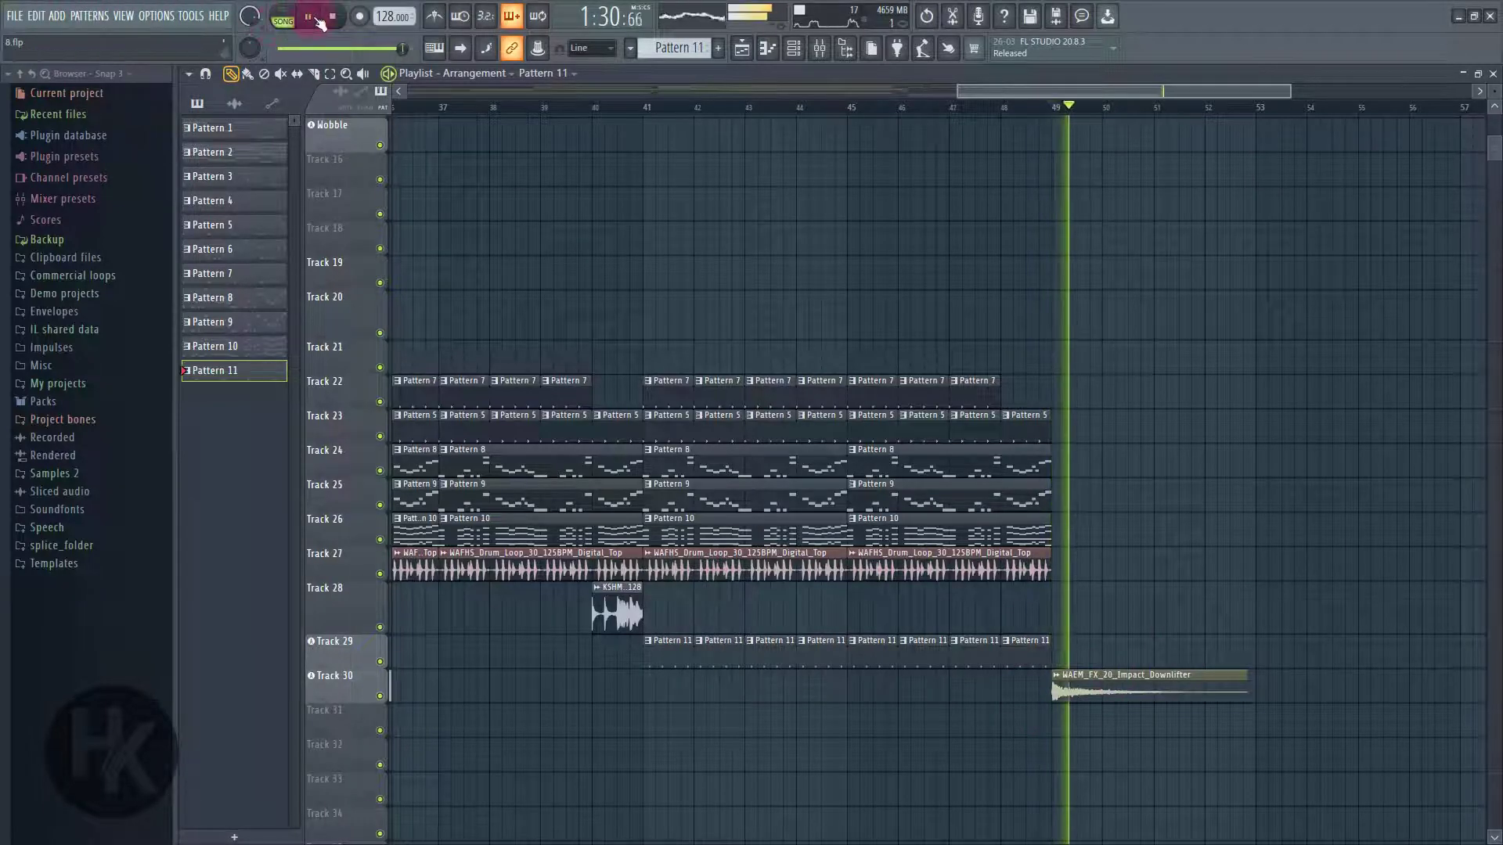
click(313, 19)
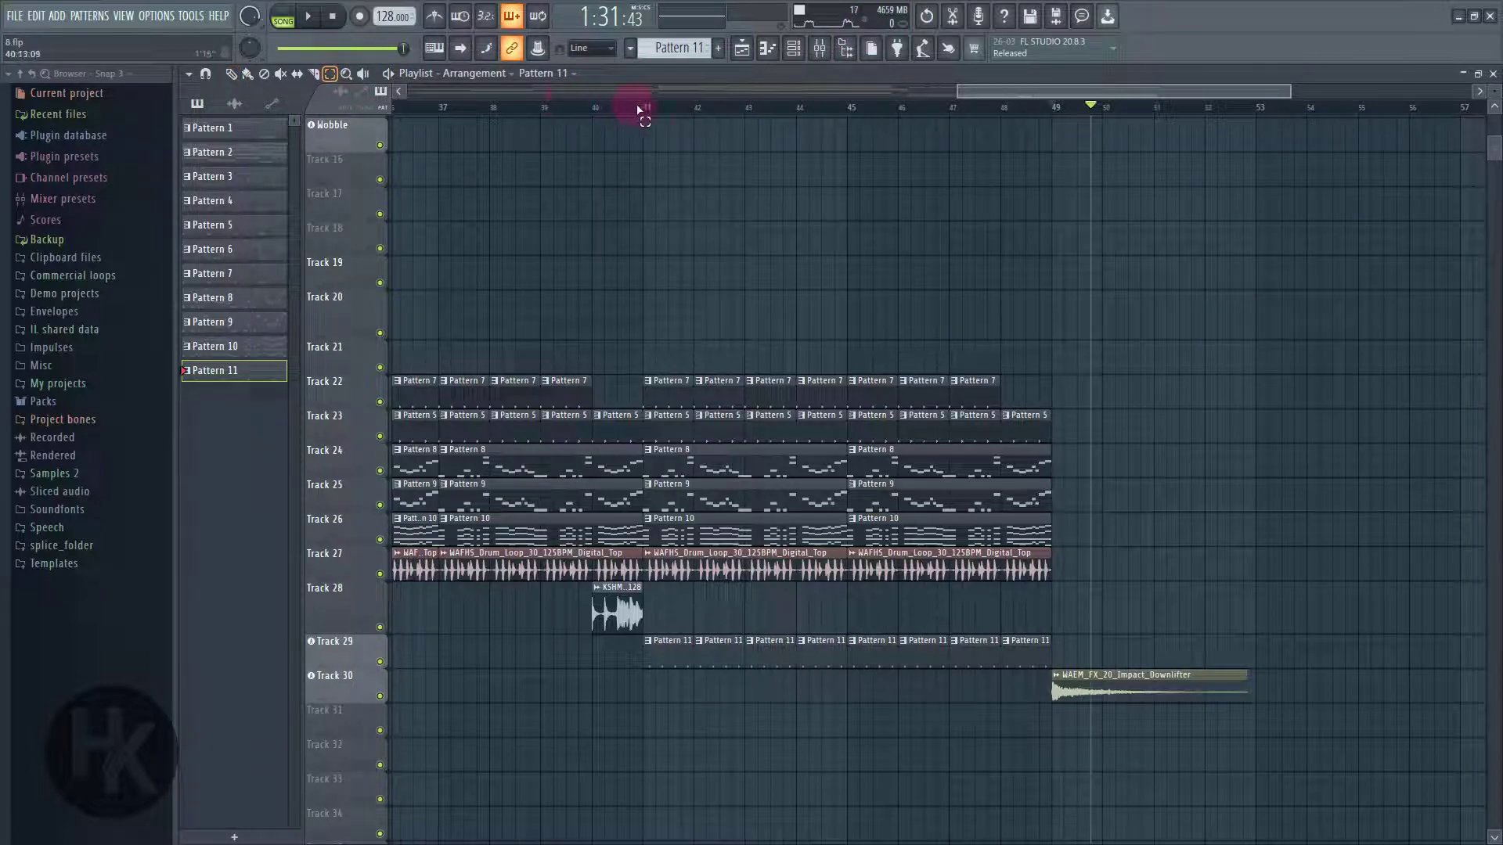
- Select the playlist time range from bar 41 to bar 49 and bring up the Master track in the mixer
drag(638, 110, 1029, 110)
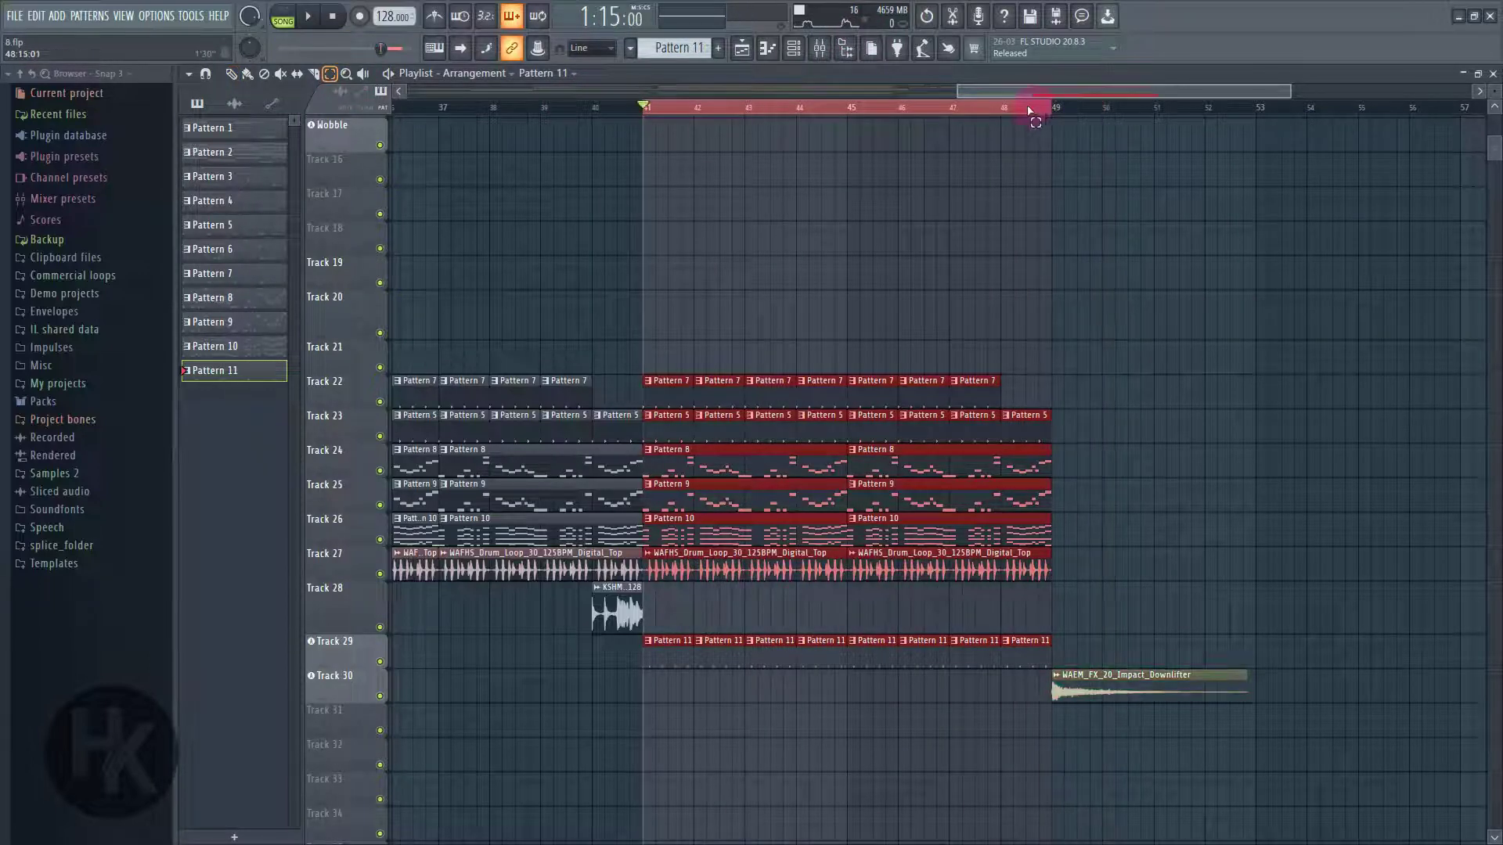
click(820, 49)
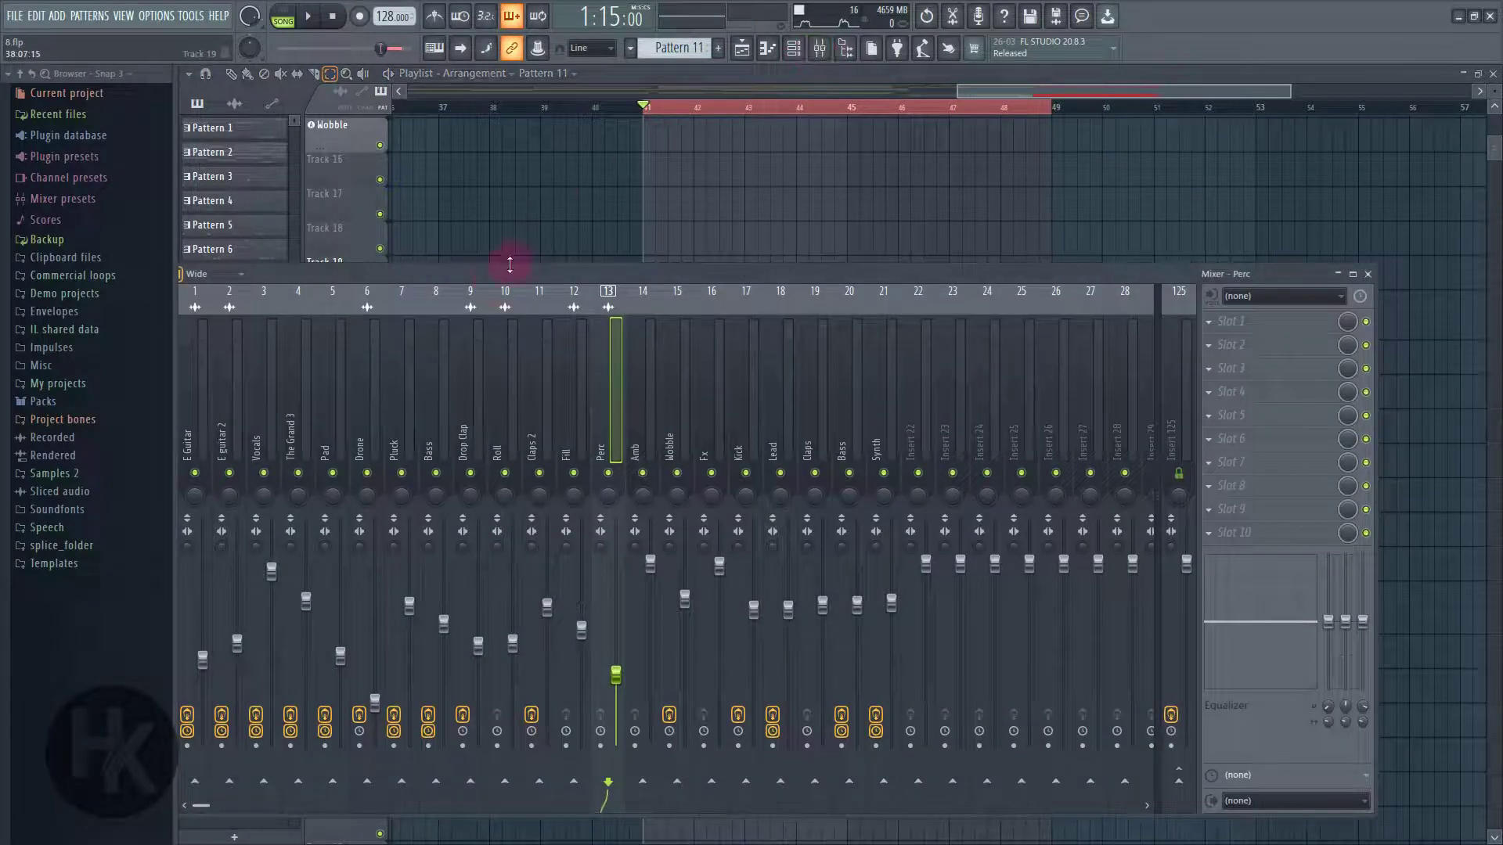
drag(500, 288, 655, 322)
click(487, 411)
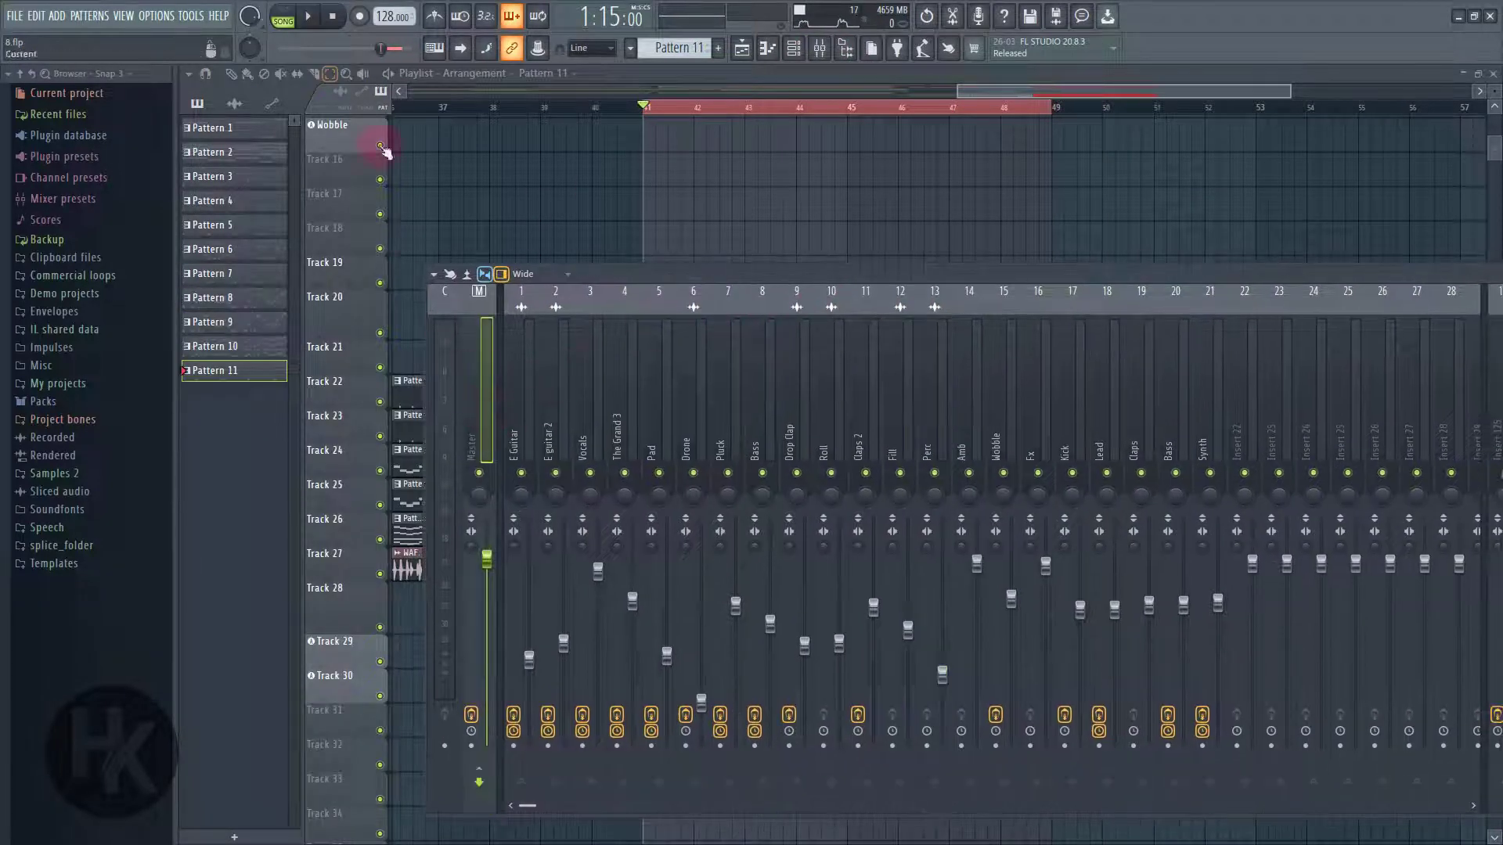
- Play the selected range while watching the mixer levels, stop playback, and readjust the mixer window's height
key(space)
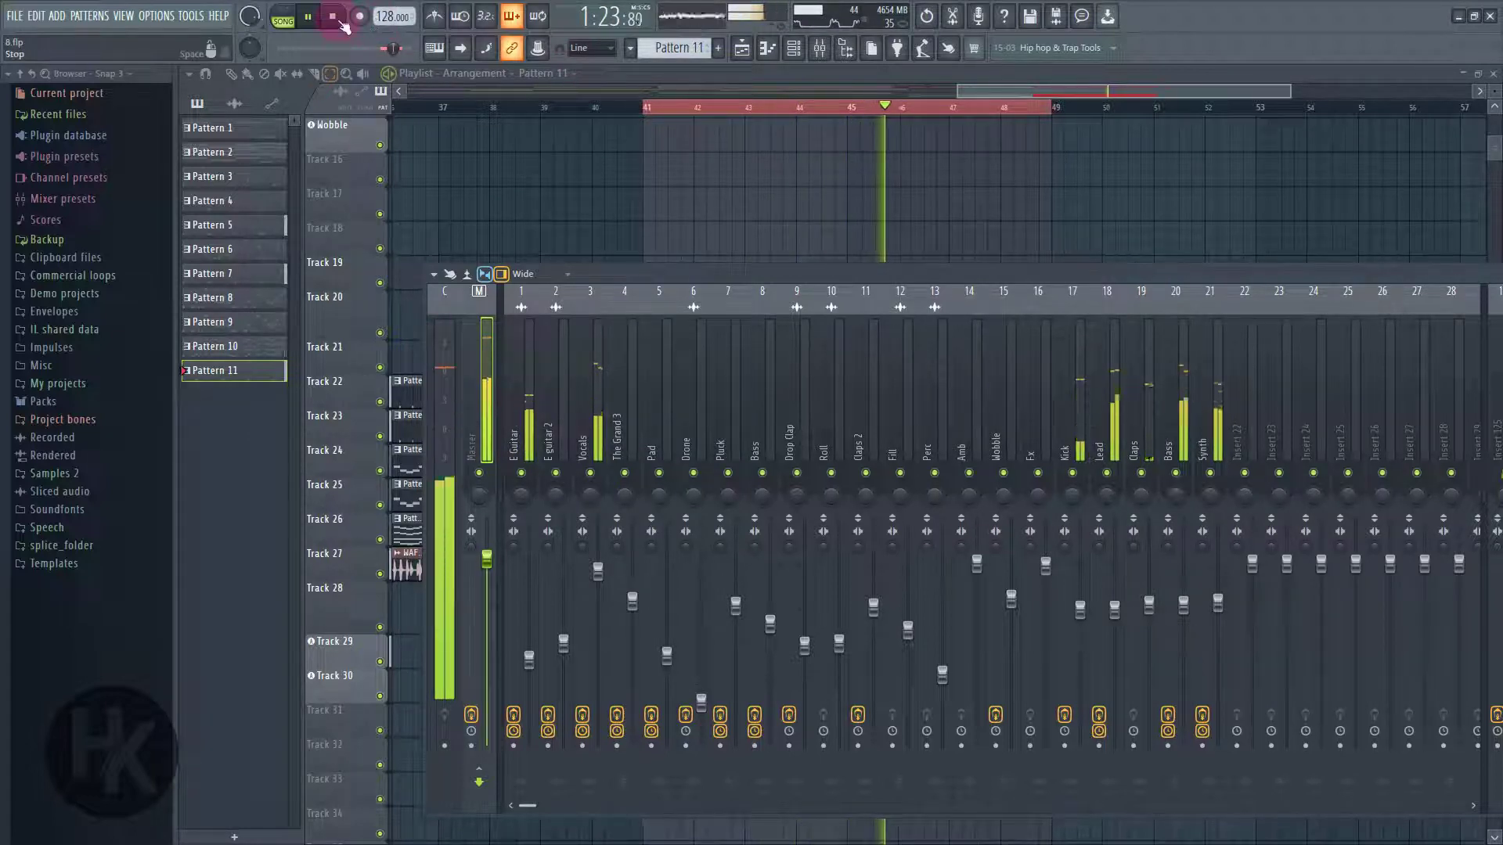
key(space)
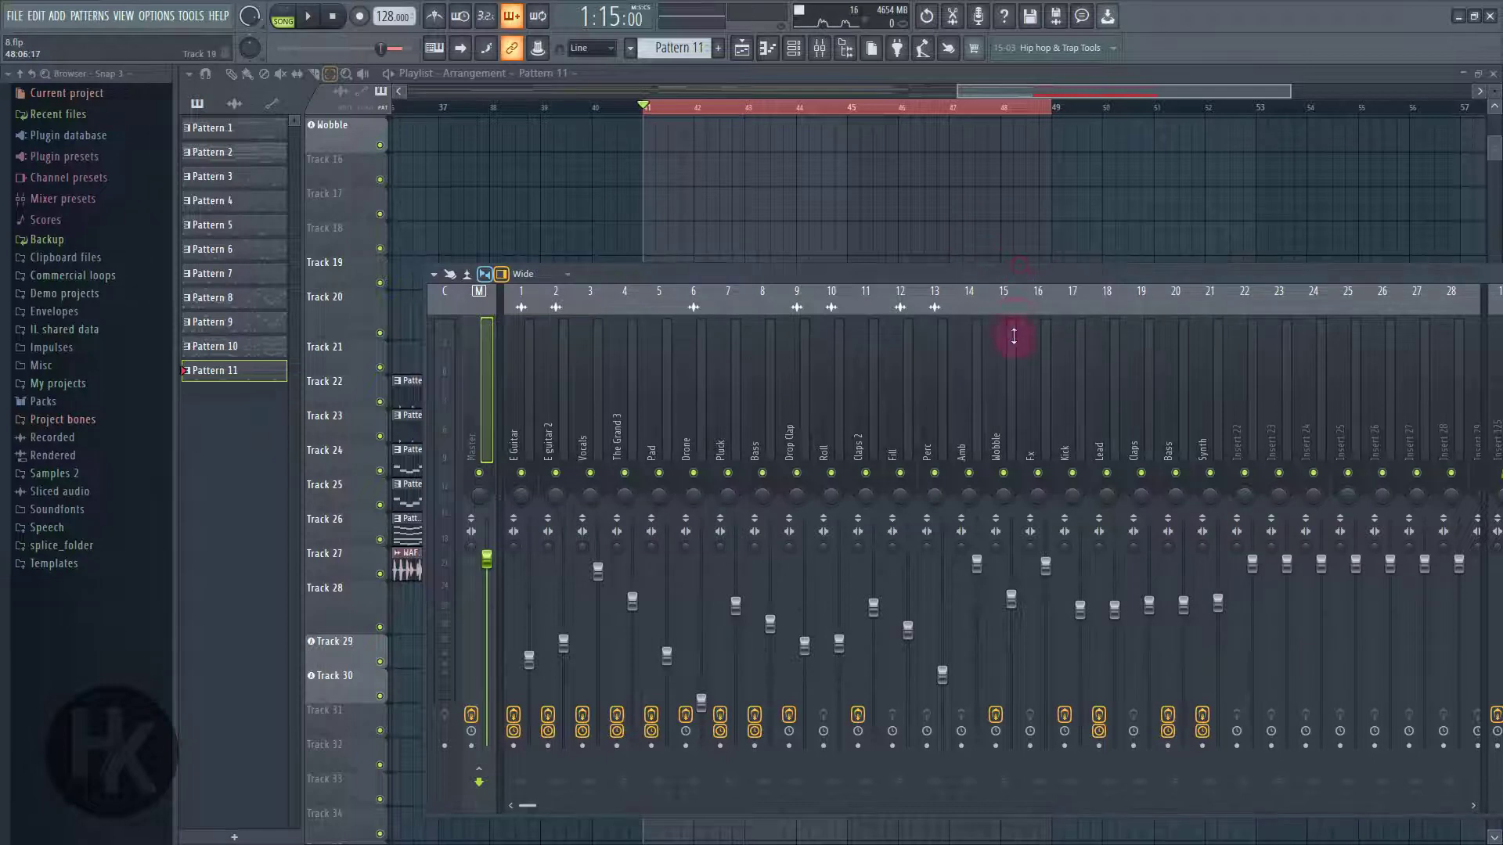
drag(1014, 337, 994, 597)
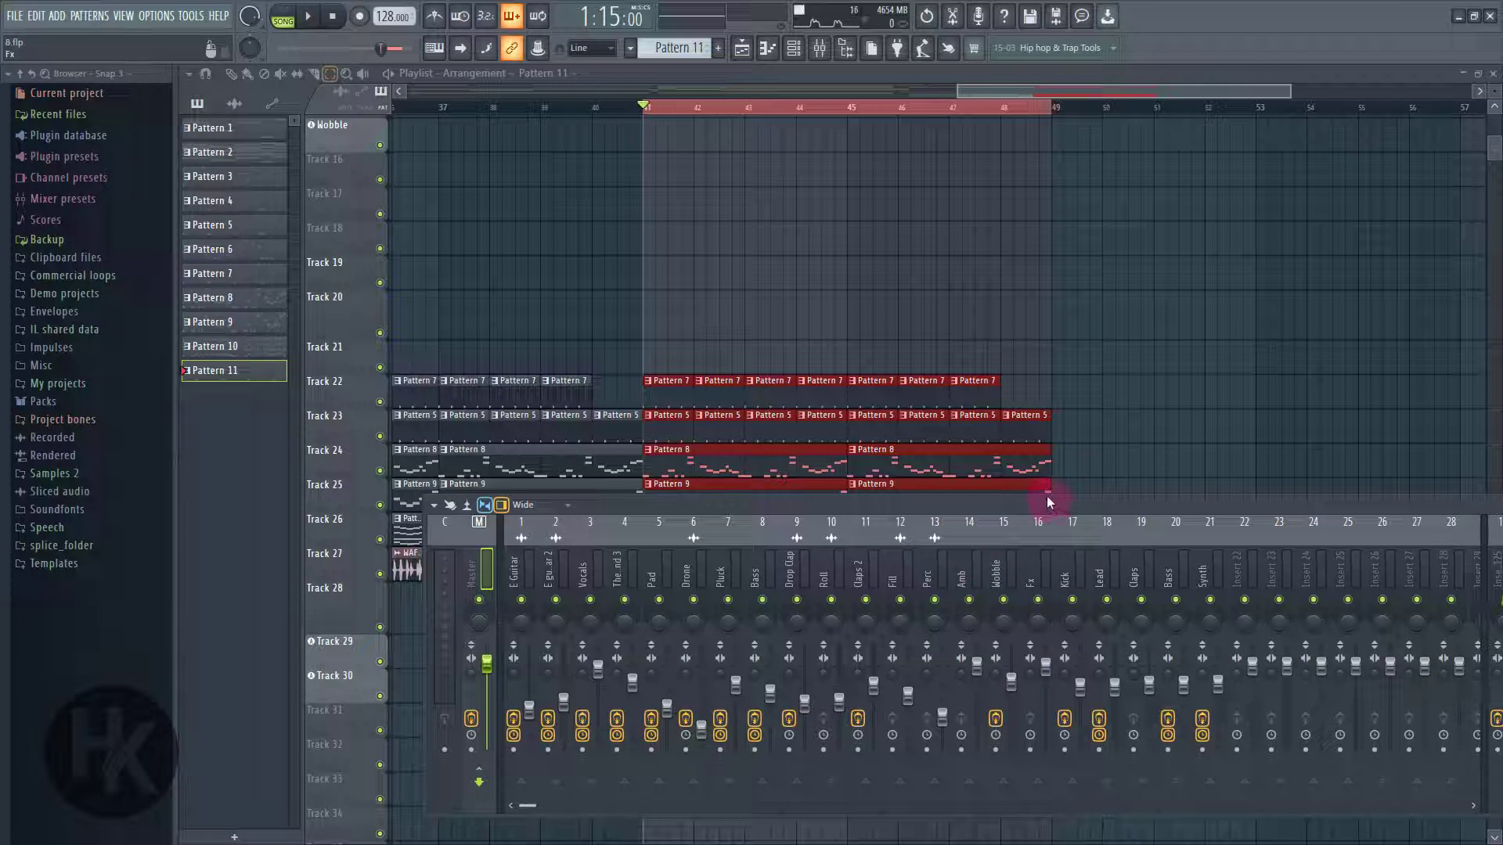
drag(1046, 495, 1093, 259)
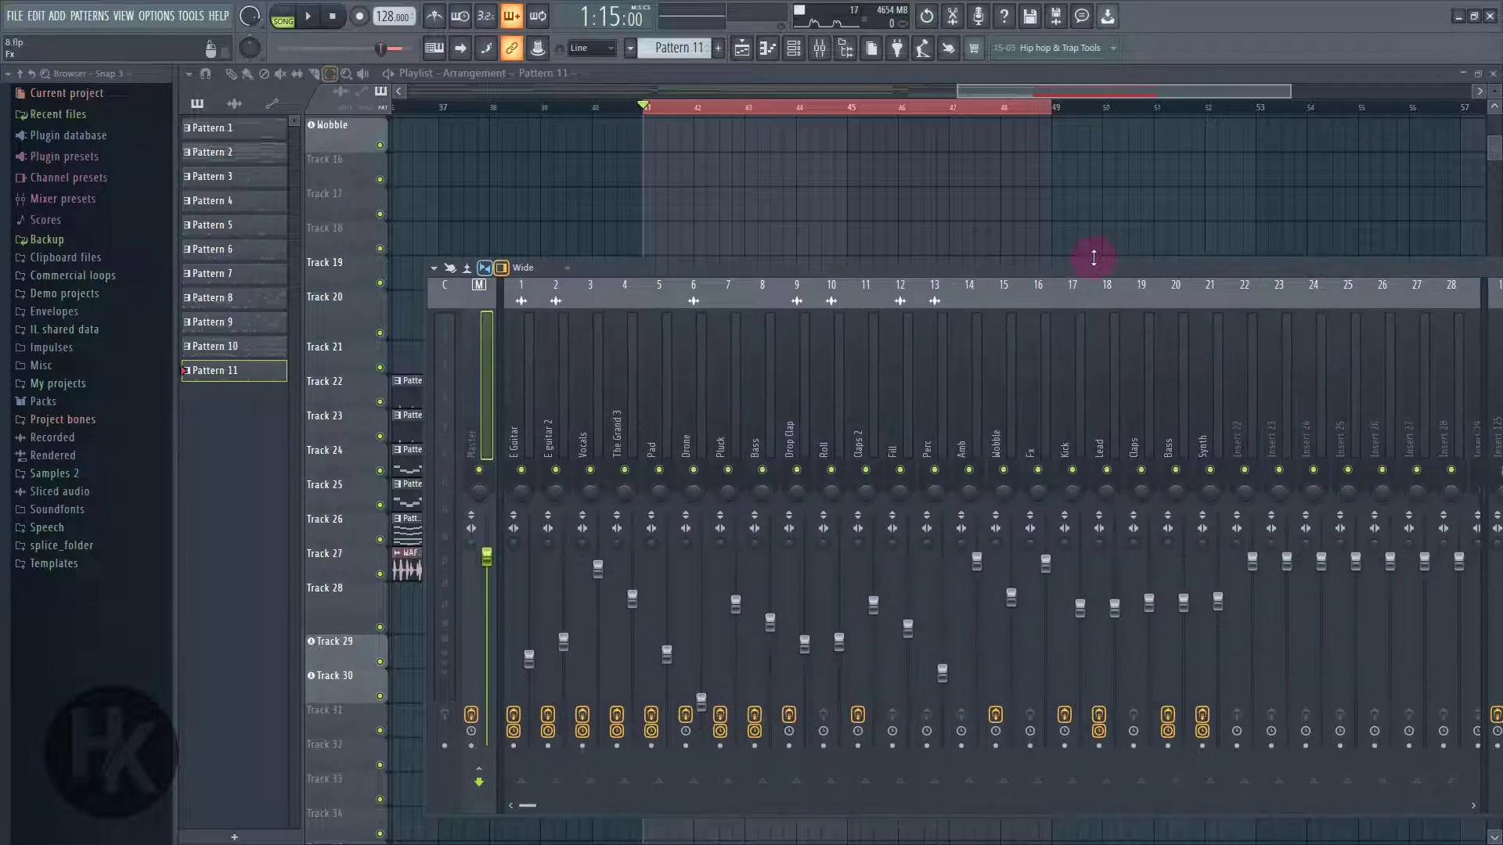